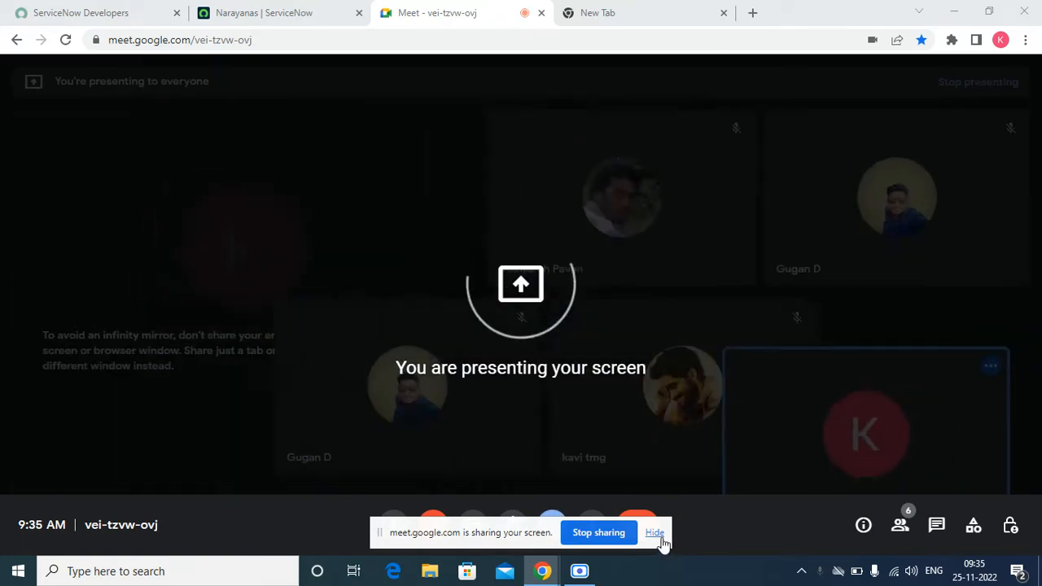
- Dismiss the screen-sharing notices in Meet and switch to the Narayanas list in ServiceNow
{"action": "left_click", "coordinate": [657, 535]}
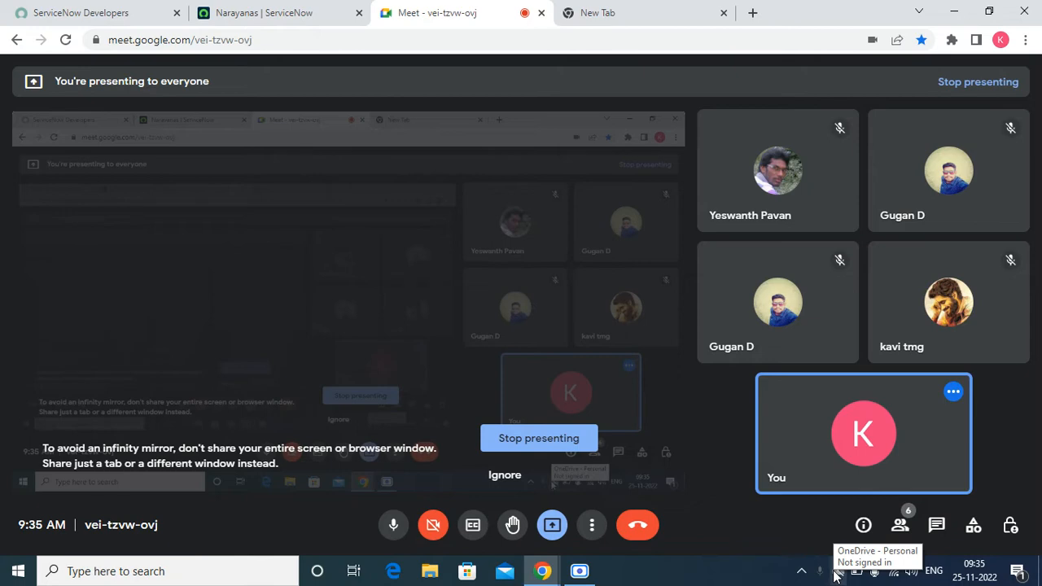
{"action": "left_click", "coordinate": [504, 475]}
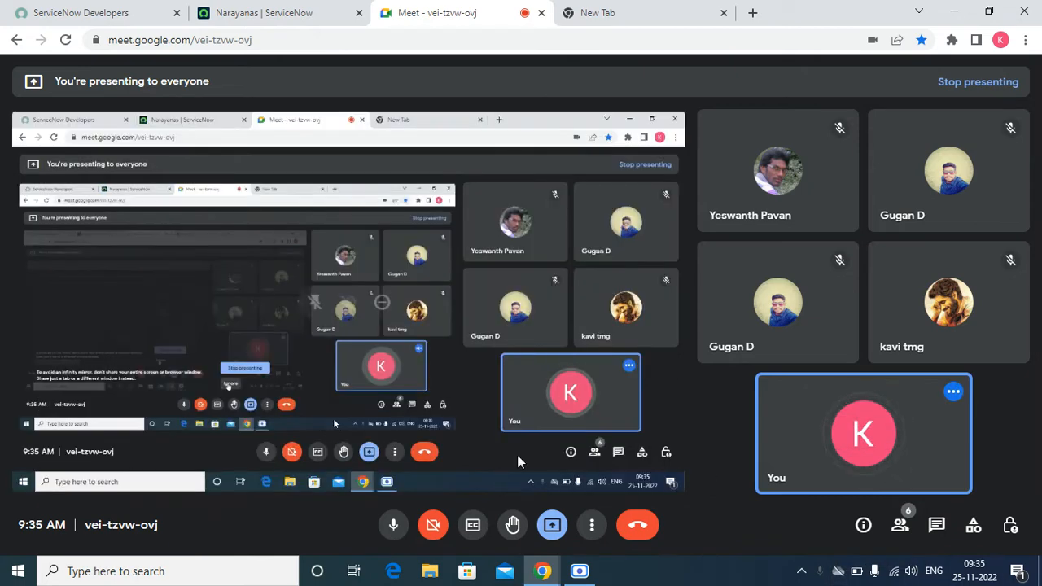
{"action": "left_click", "coordinate": [724, 13]}
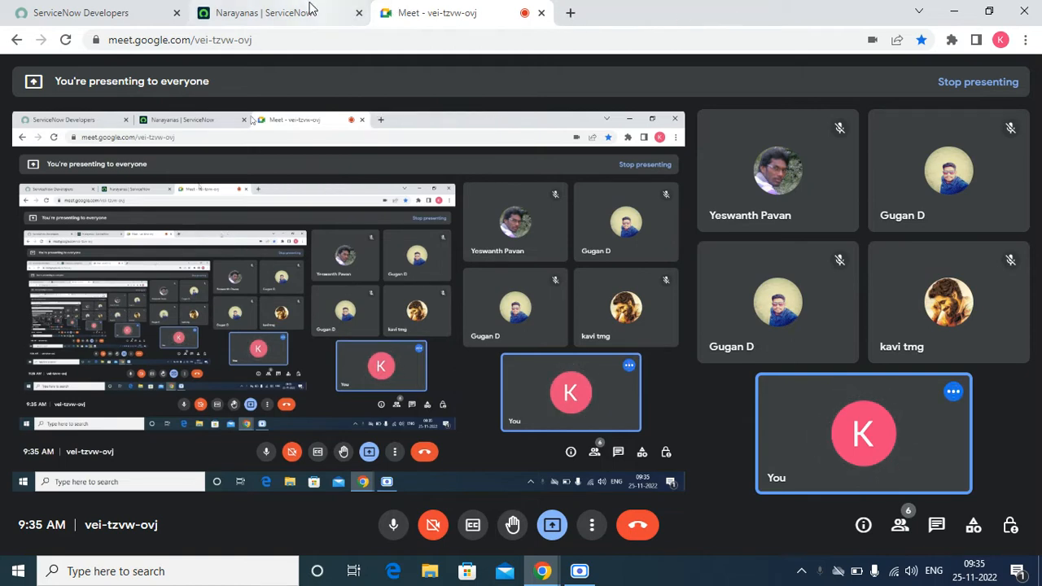
{"action": "left_click", "coordinate": [309, 8]}
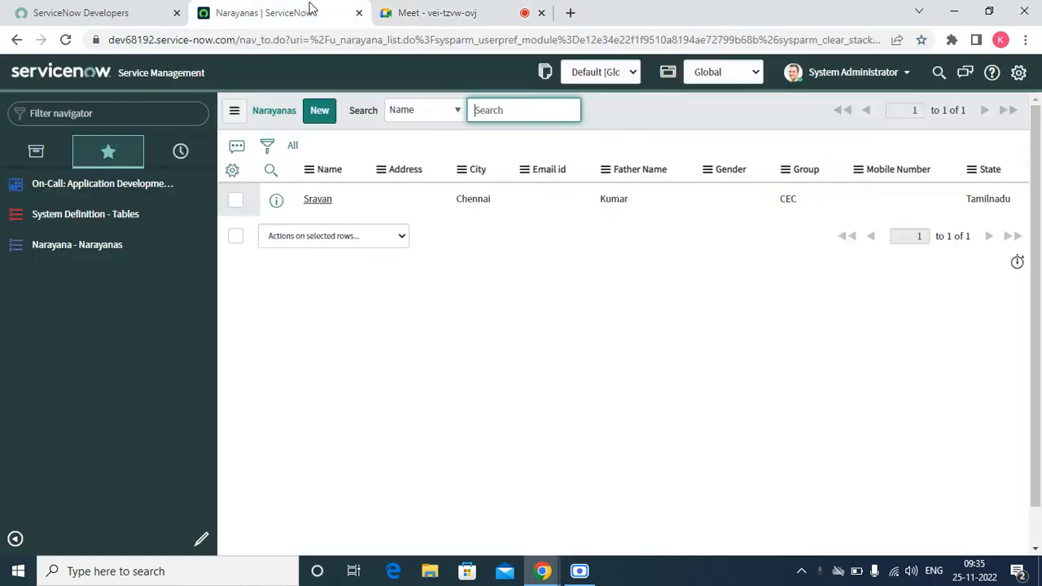
- Open the existing record in the Narayanas list and go to the configuration of its table
{"action": "left_click", "coordinate": [316, 203]}
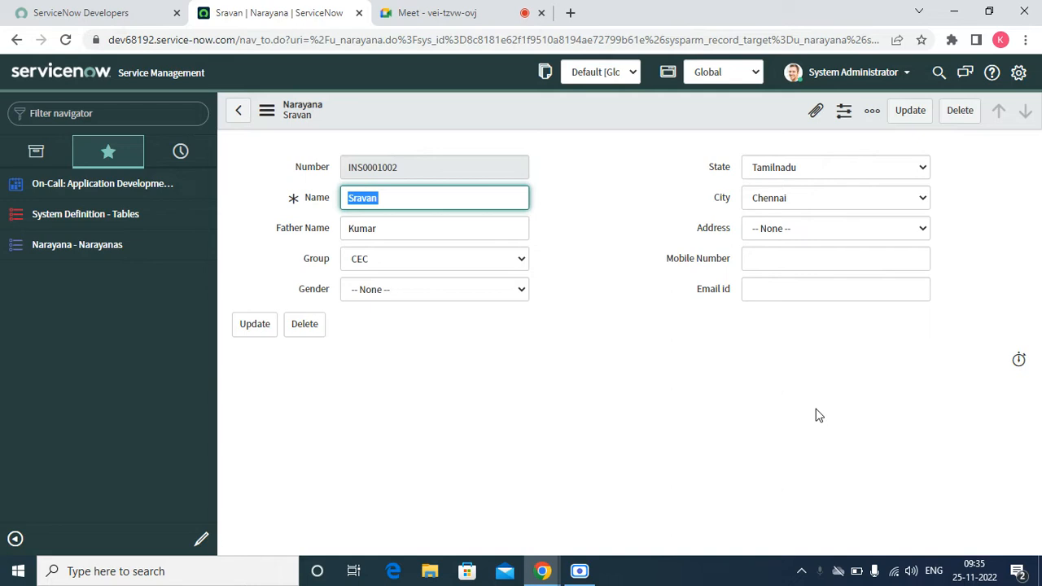
{"action": "right_click", "coordinate": [430, 116]}
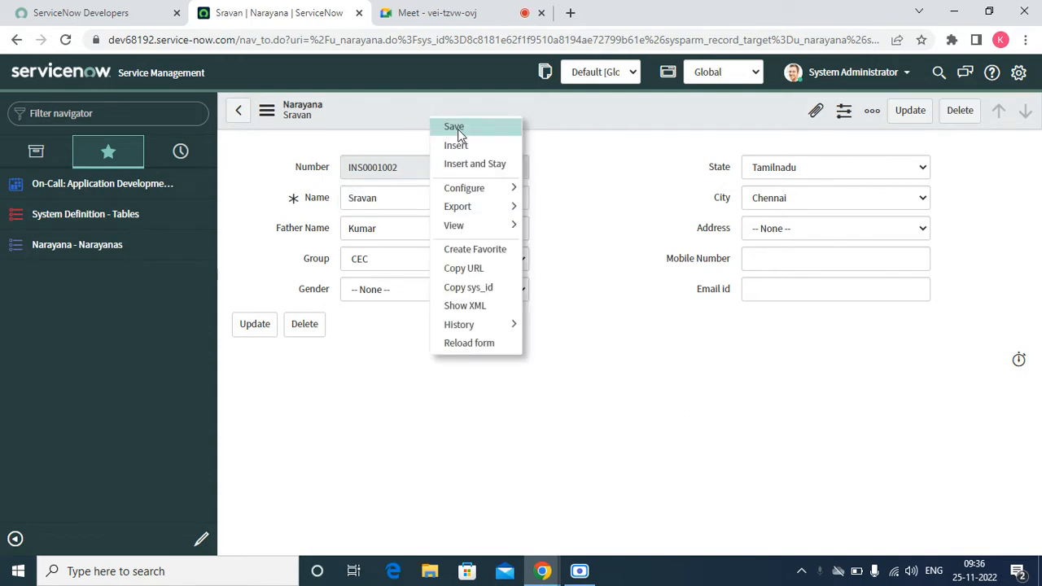
{"action": "mouse_move", "coordinate": [485, 186]}
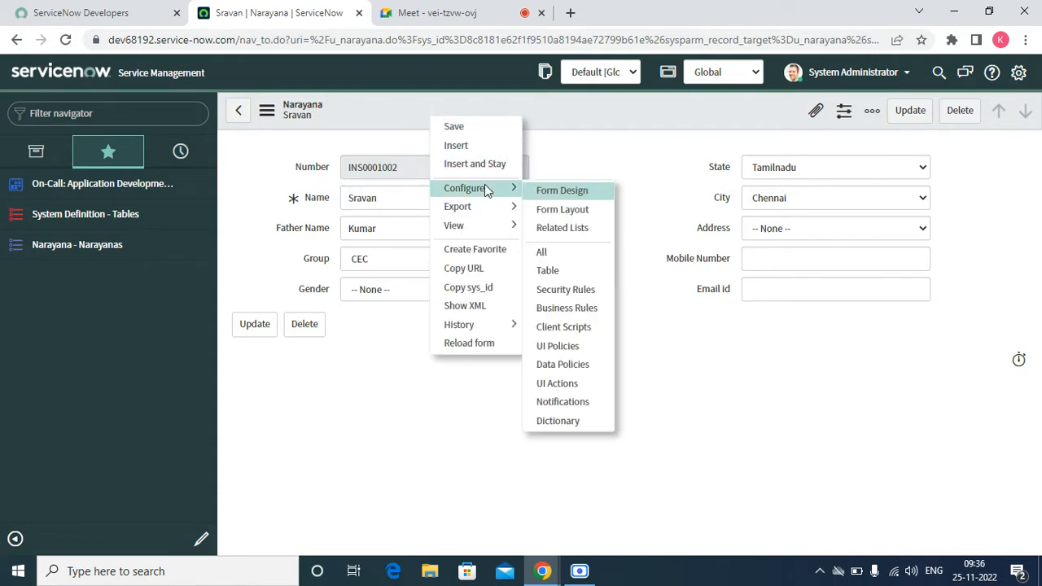
{"action": "left_click", "coordinate": [553, 271]}
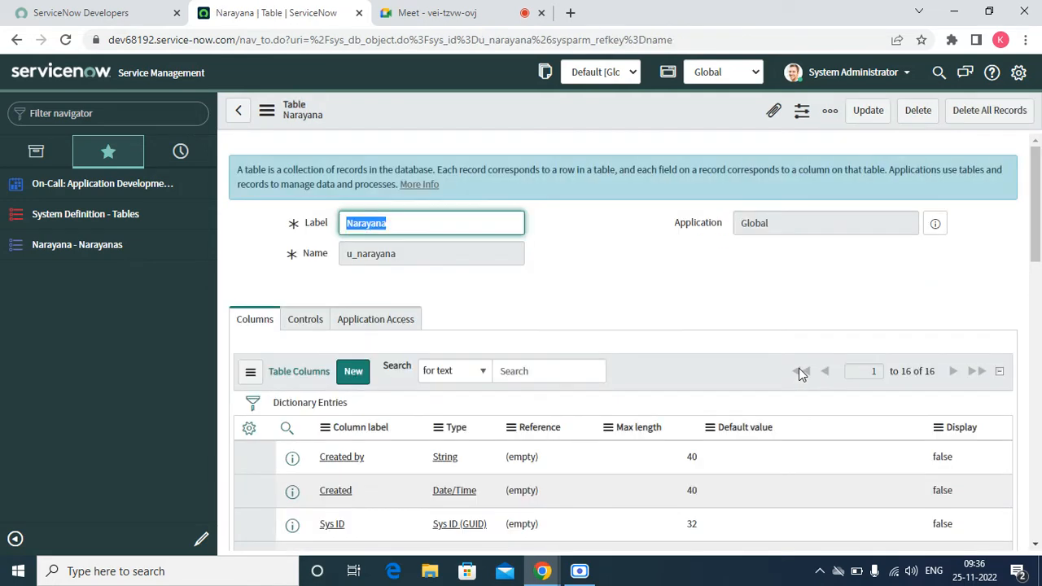
- Start a new column in the Narayana table with type String and the column label Organization
{"action": "left_click", "coordinate": [1036, 545]}
{"action": "left_click", "coordinate": [1036, 544]}
{"action": "left_click", "coordinate": [1035, 545]}
{"action": "left_click", "coordinate": [1036, 545]}
{"action": "left_click", "coordinate": [1036, 544]}
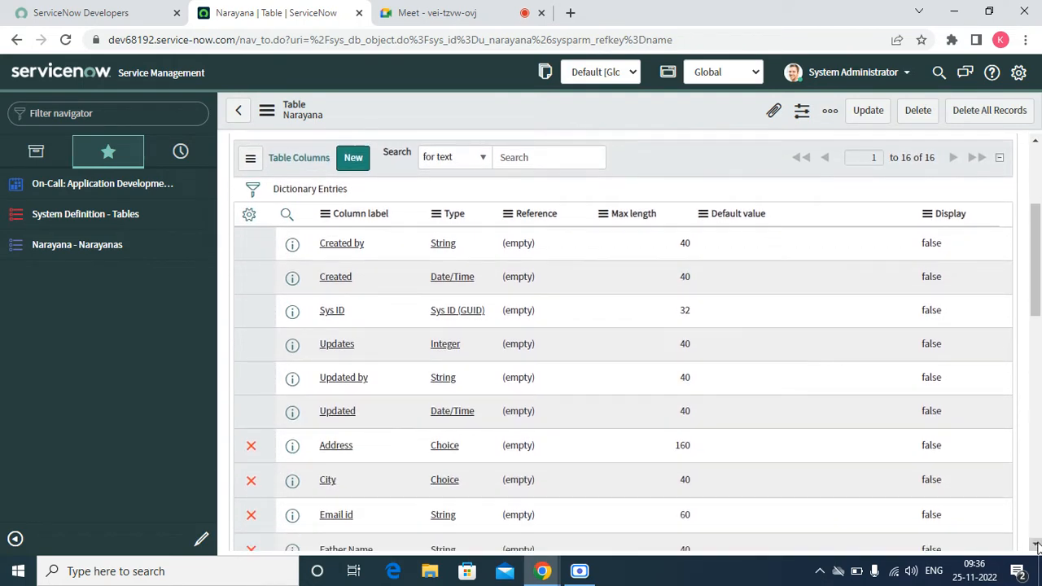
{"action": "left_click", "coordinate": [366, 159]}
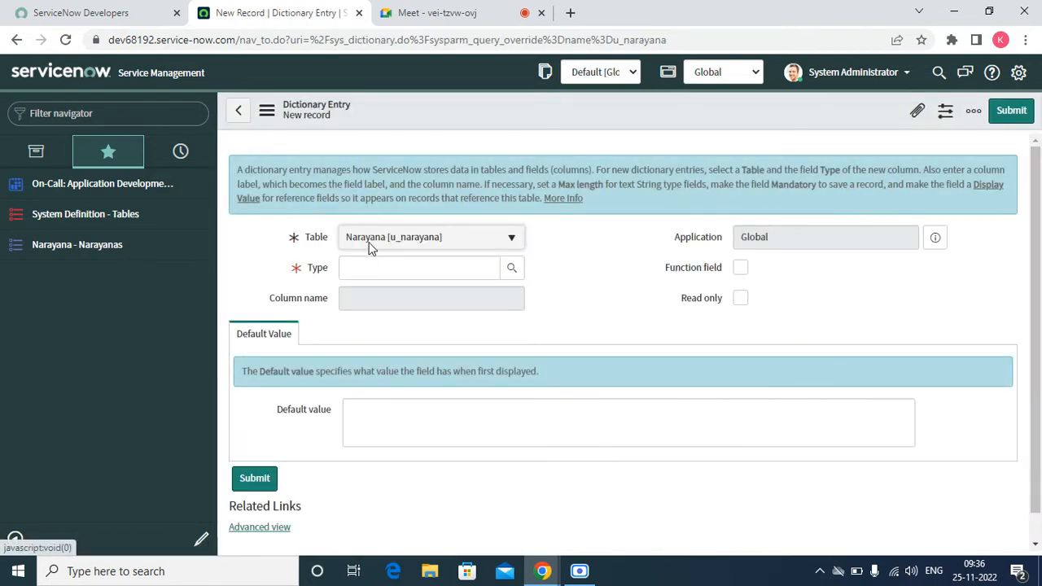
{"action": "left_click", "coordinate": [368, 271]}
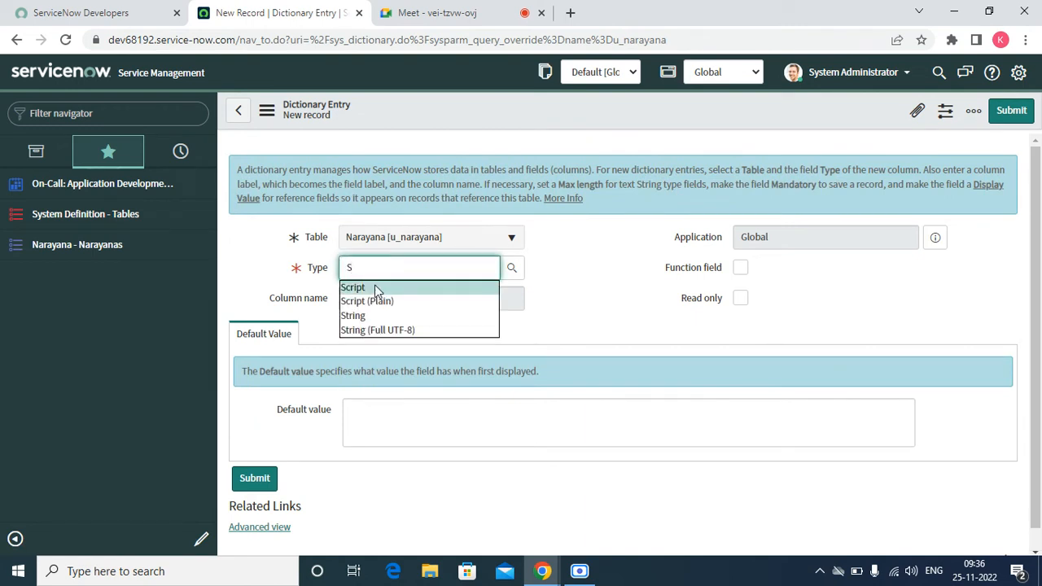
{"action": "left_click", "coordinate": [370, 316]}
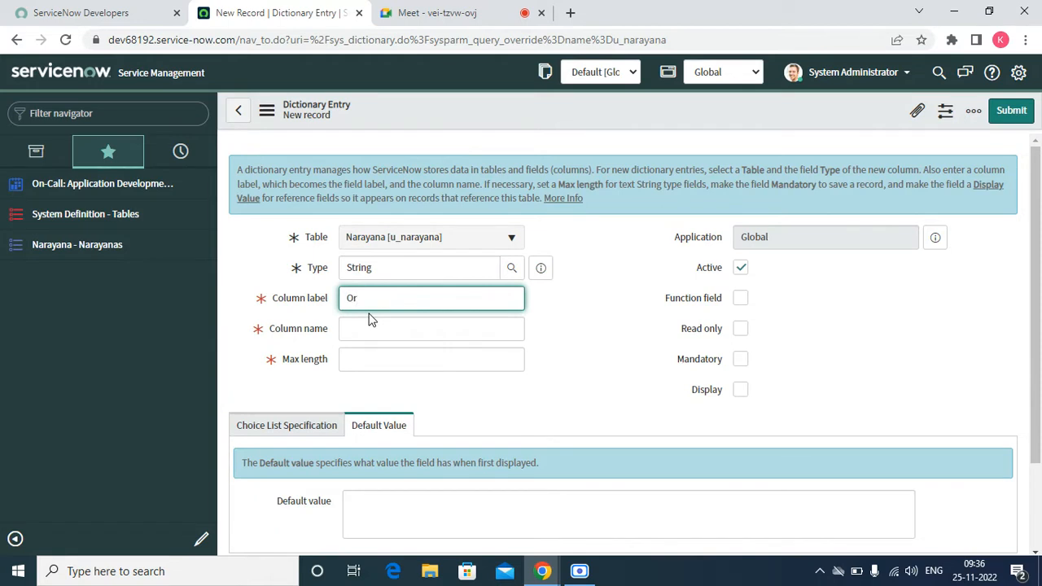
{"action": "type", "text": "Organization"}
{"action": "key", "text": "Tab"}
{"action": "key", "text": "Tab"}
{"action": "key", "text": "Tab"}
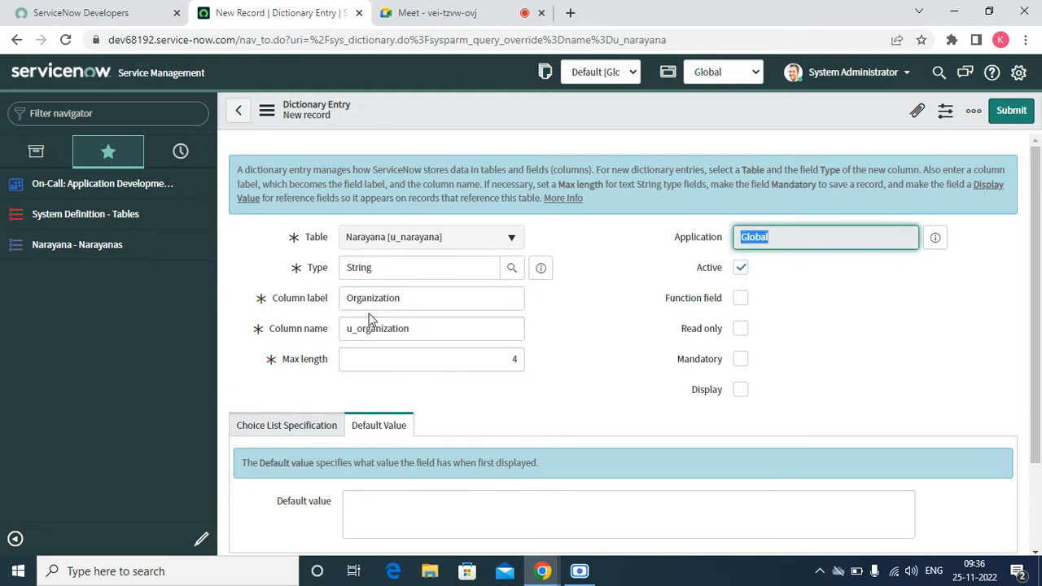
- Set the Organization column's max length to 40 and submit the new dictionary entry
{"action": "double_click", "coordinate": [428, 364]}
{"action": "type", "text": "40"}
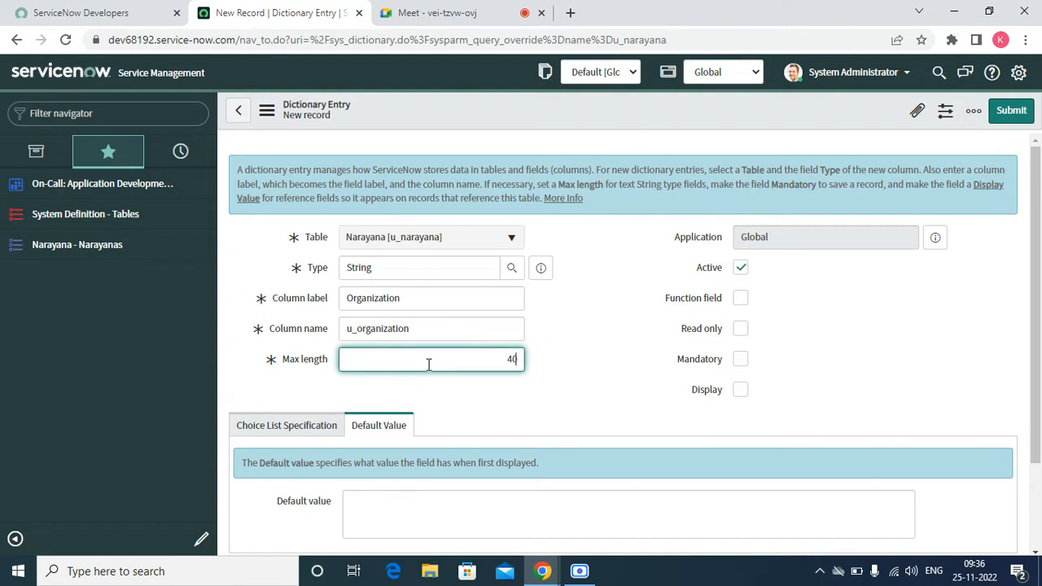
{"action": "key", "text": "Tab"}
{"action": "key", "text": "Tab"}
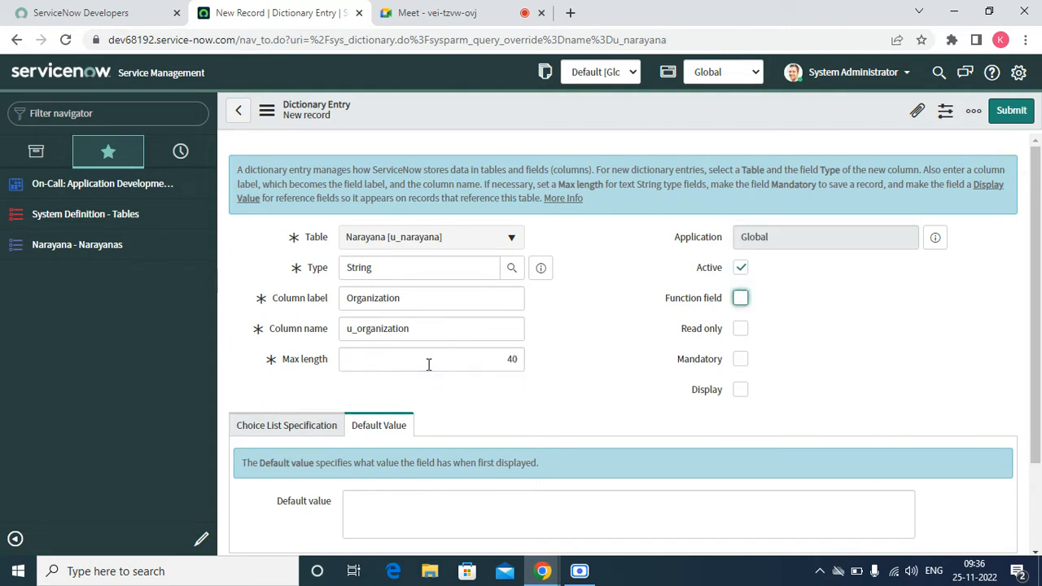
{"action": "left_click", "coordinate": [1016, 118]}
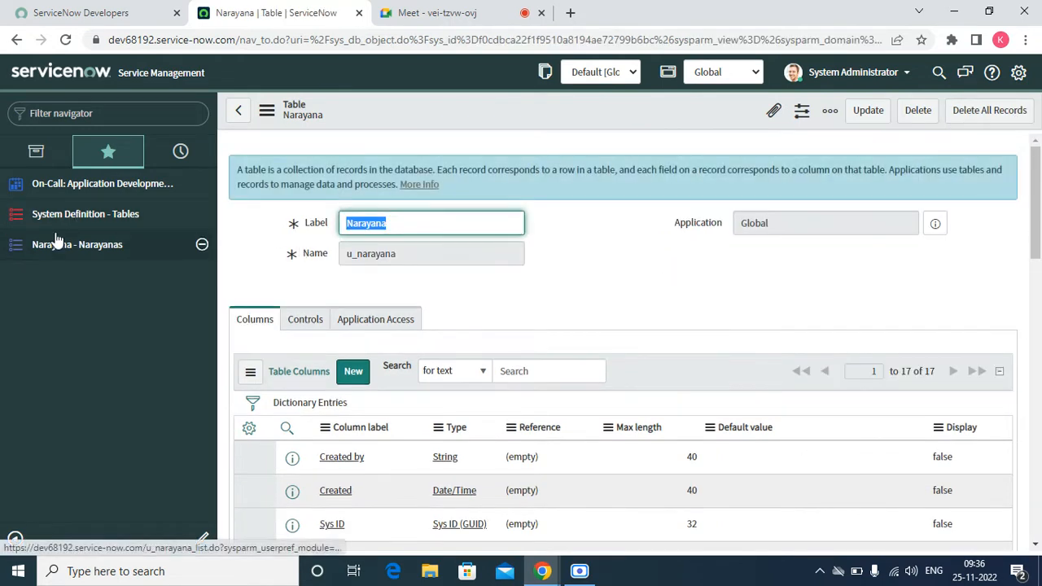
- Start a new record from the Narayanas list and open the form layout configuration for it
{"action": "left_click", "coordinate": [57, 242]}
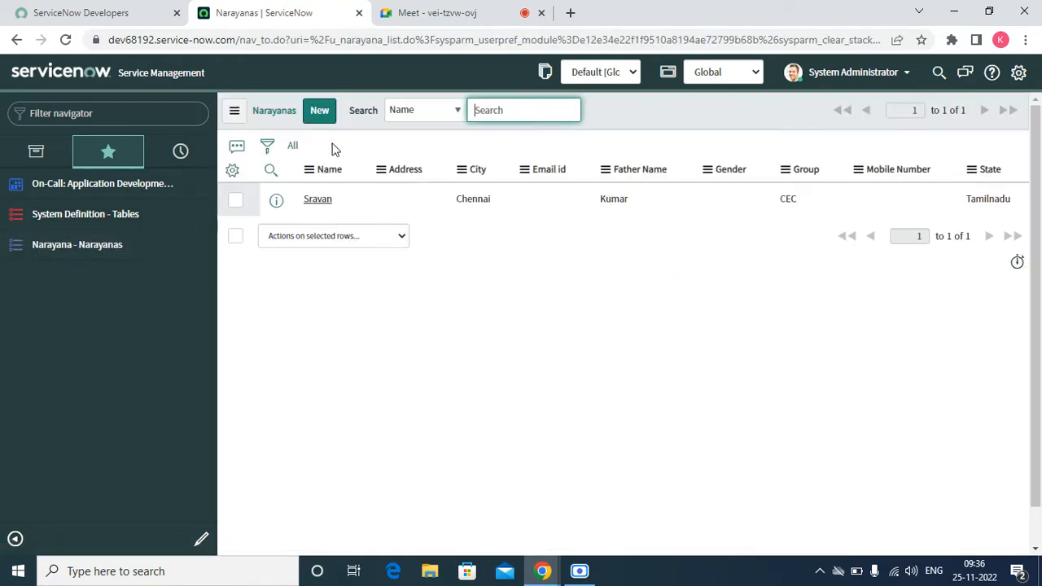
{"action": "left_click", "coordinate": [311, 118]}
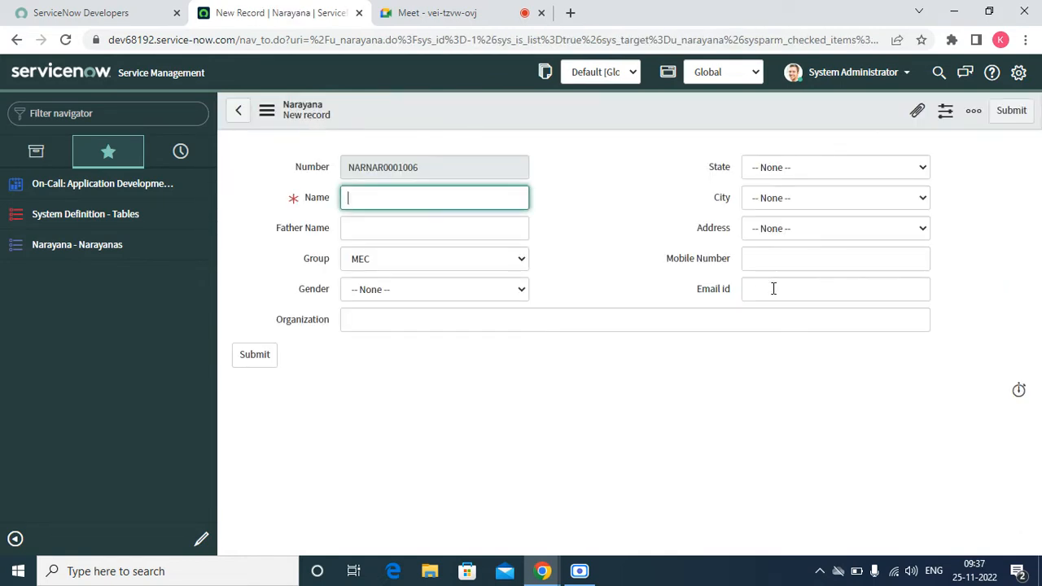
{"action": "left_click", "coordinate": [522, 320]}
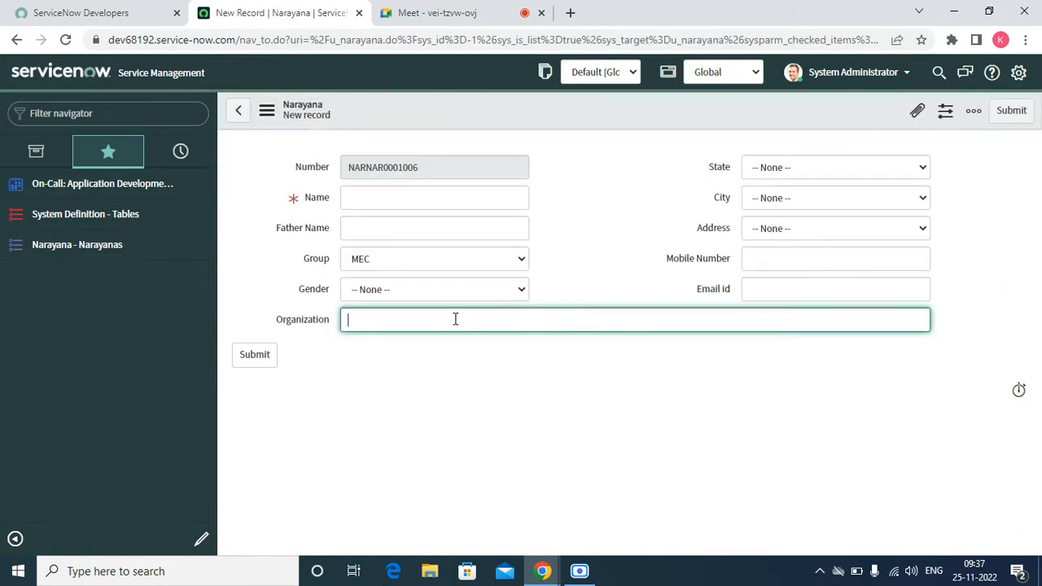
{"action": "right_click", "coordinate": [502, 109]}
{"action": "mouse_move", "coordinate": [584, 142]}
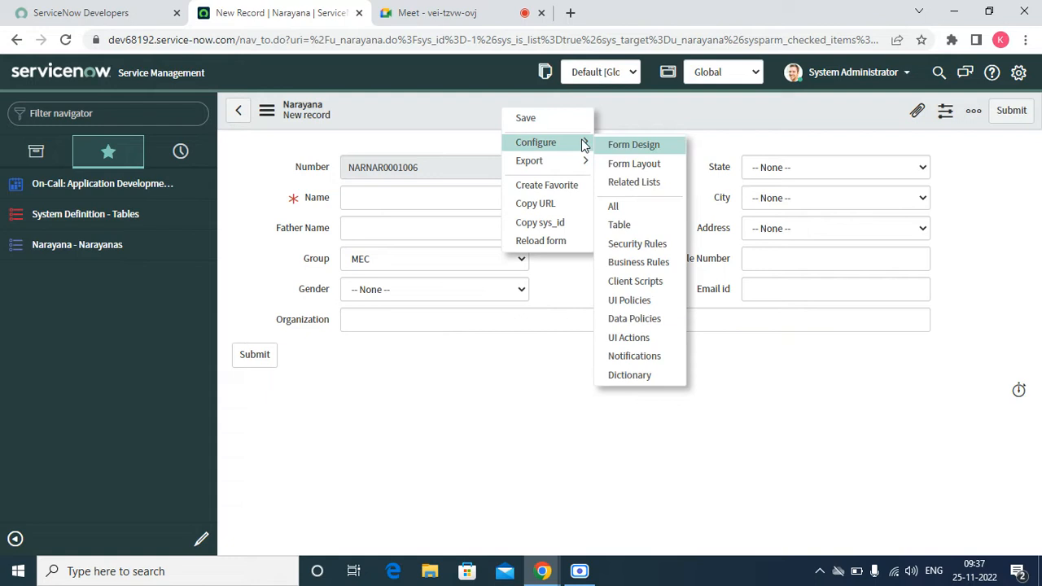
{"action": "left_click", "coordinate": [647, 166]}
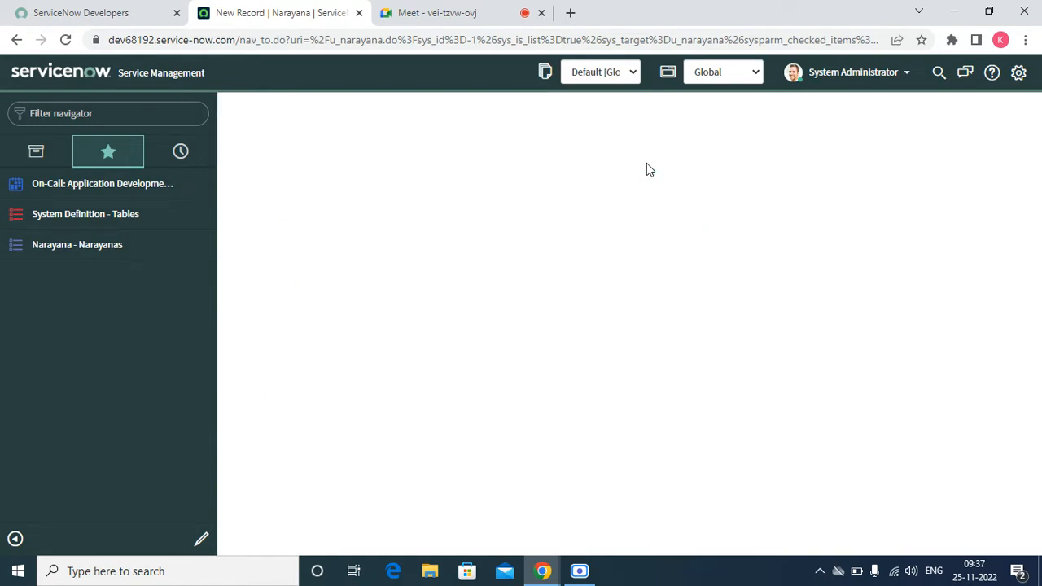
- Try to move Organization up in the form's selected fields and select it again
{"action": "left_click", "coordinate": [689, 342]}
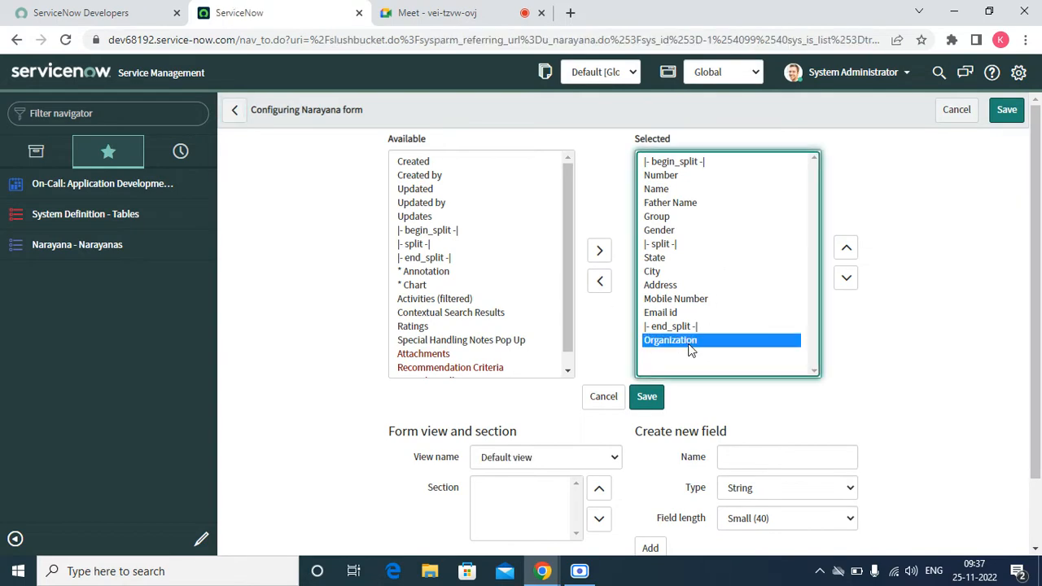
{"action": "left_click", "coordinate": [847, 250]}
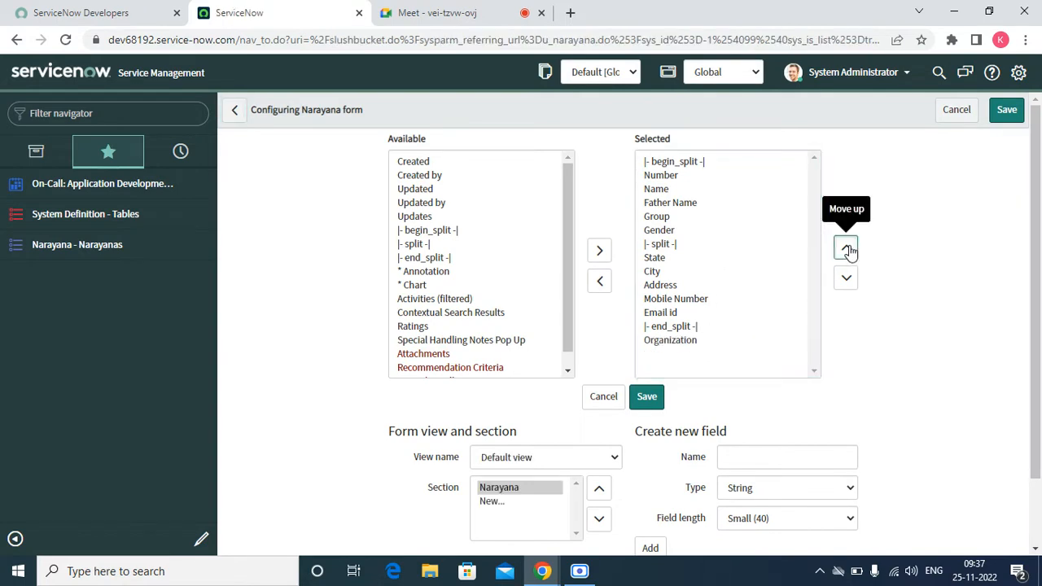
{"action": "left_click", "coordinate": [681, 342]}
- Switch to Meet to admit the waiting participant, and return to the ServiceNow form layout
{"action": "left_click", "coordinate": [431, 10]}
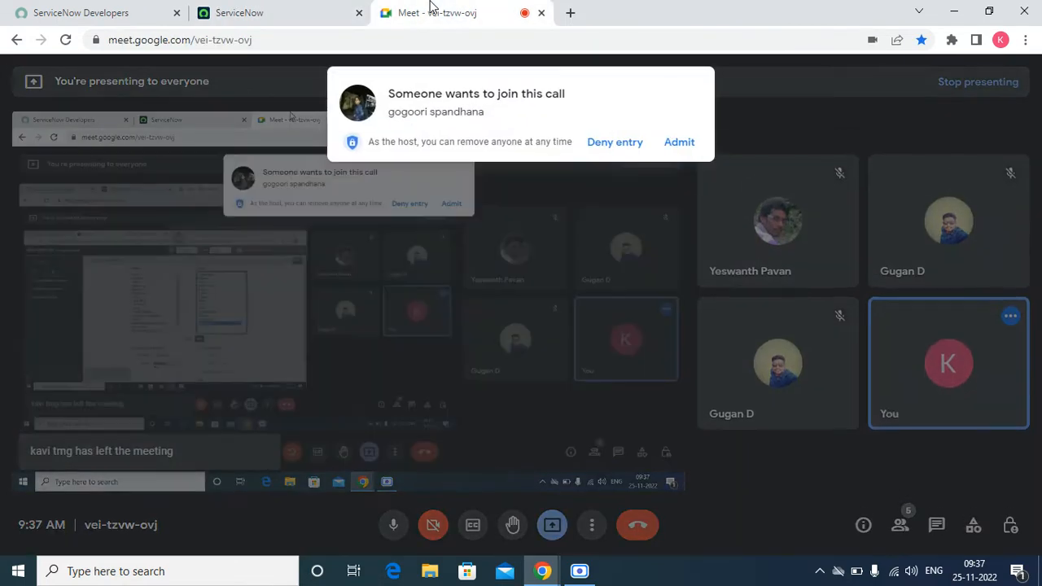
{"action": "left_click", "coordinate": [677, 142]}
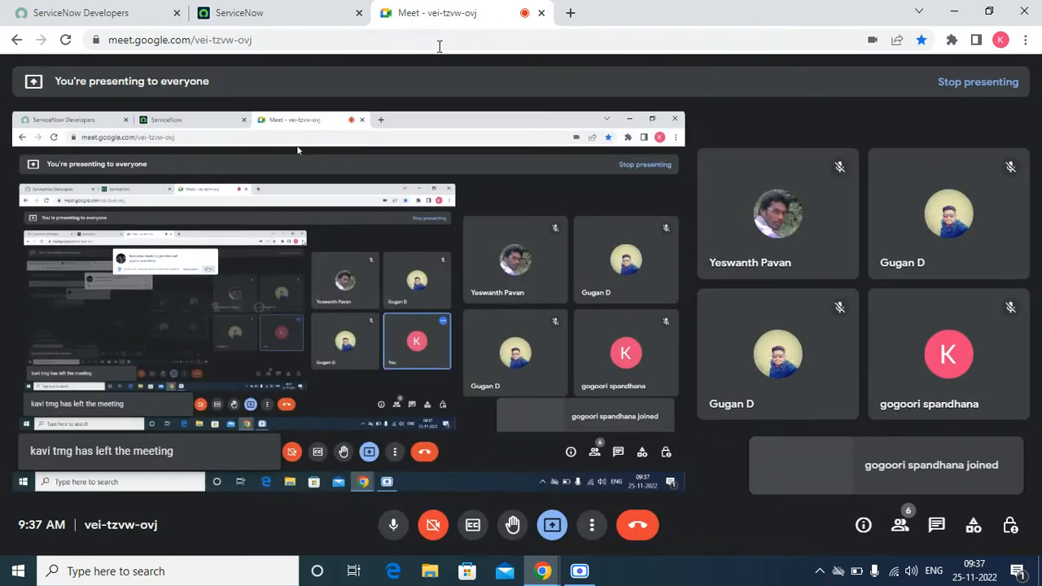
{"action": "left_click", "coordinate": [286, 10]}
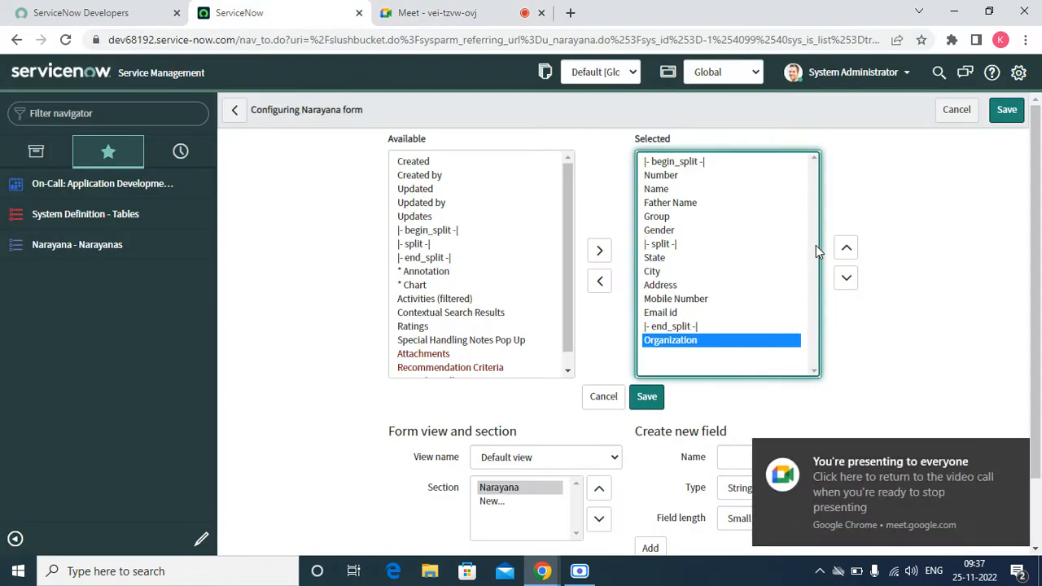
- Move Organization up between Father Name and Group in the selected fields and save the form layout
{"action": "left_click", "coordinate": [846, 249]}
{"action": "left_click", "coordinate": [846, 249]}
{"action": "left_click", "coordinate": [846, 249]}
{"action": "left_click", "coordinate": [846, 249]}
{"action": "left_click", "coordinate": [847, 249]}
{"action": "left_click", "coordinate": [846, 249]}
{"action": "left_click", "coordinate": [846, 249]}
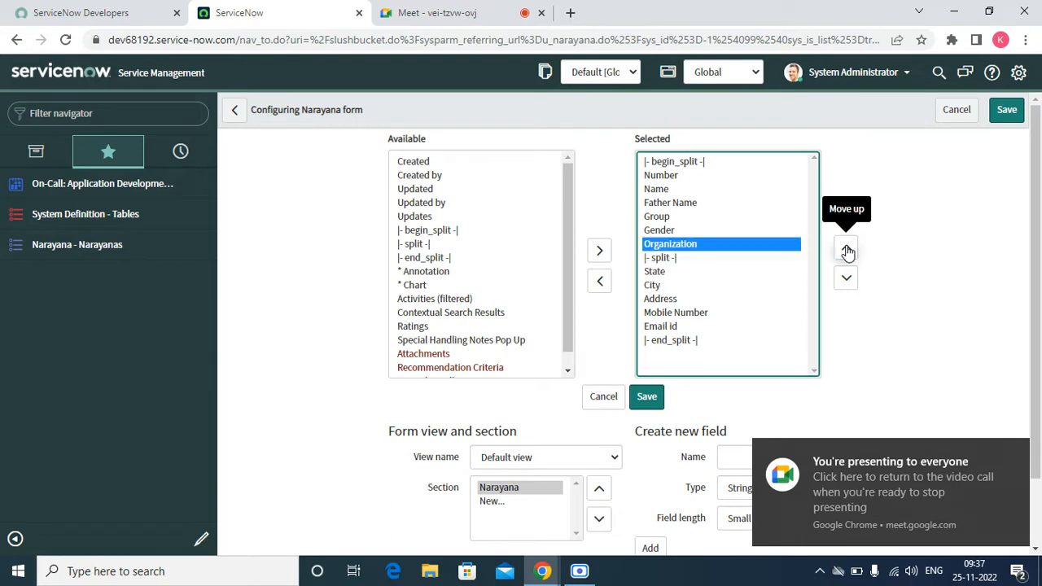
{"action": "left_click", "coordinate": [847, 249]}
{"action": "left_click", "coordinate": [847, 249]}
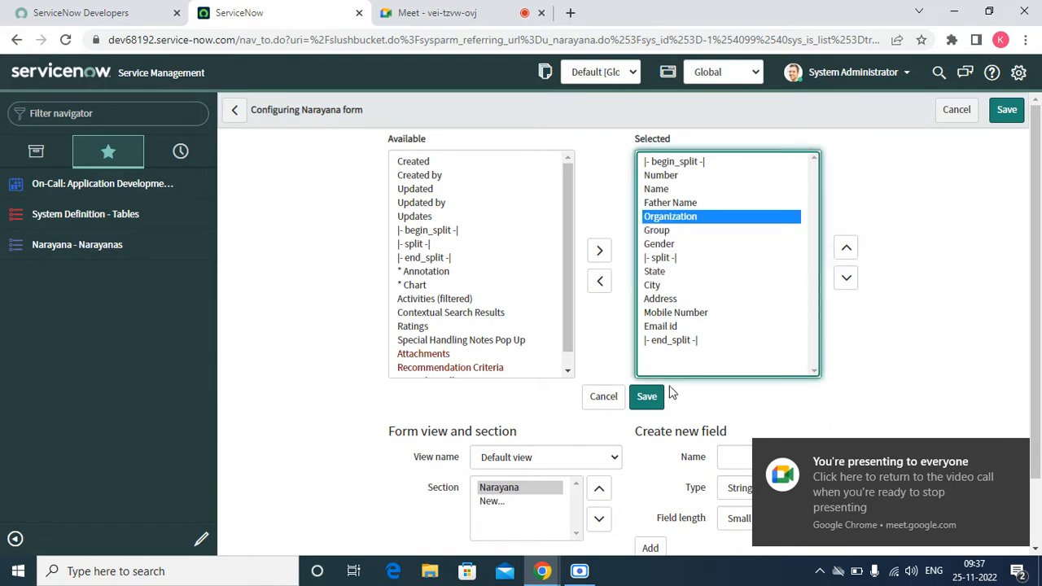
{"action": "left_click", "coordinate": [647, 398]}
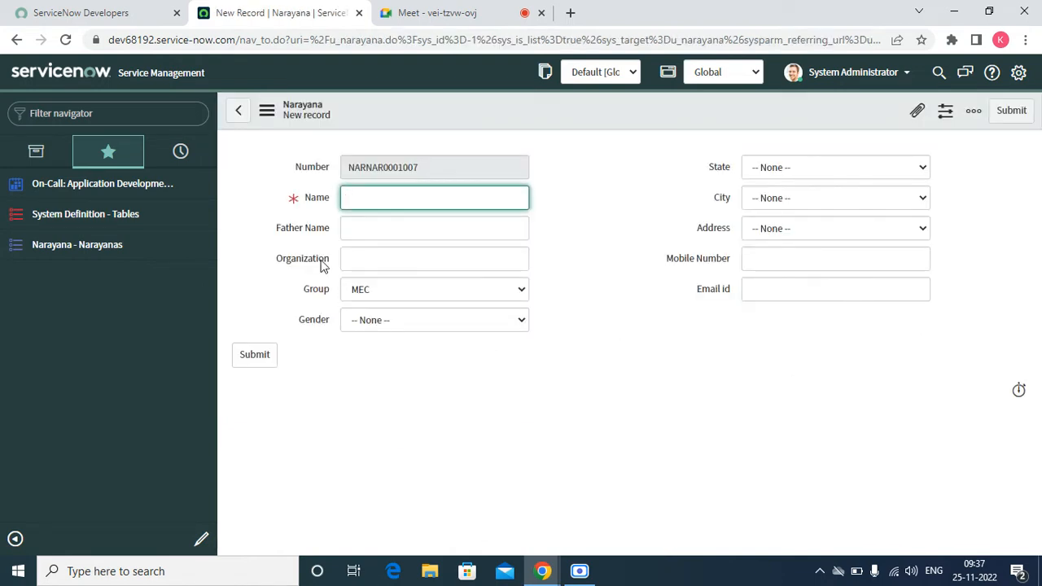
- Open the dictionary configuration of the Organization field from the new Narayana record form
{"action": "left_click", "coordinate": [366, 262]}
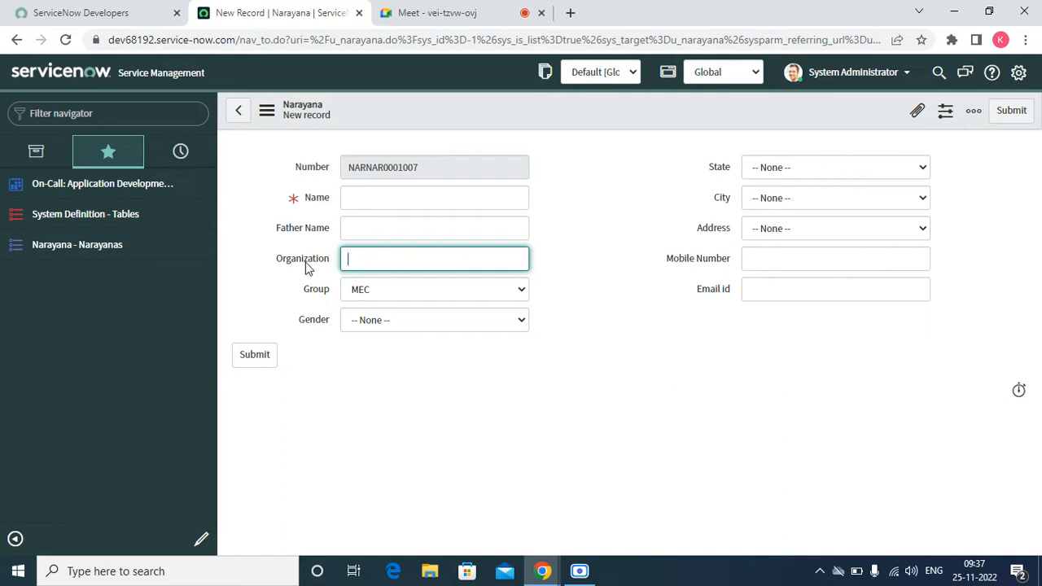
{"action": "left_click", "coordinate": [263, 259]}
{"action": "right_click", "coordinate": [303, 259]}
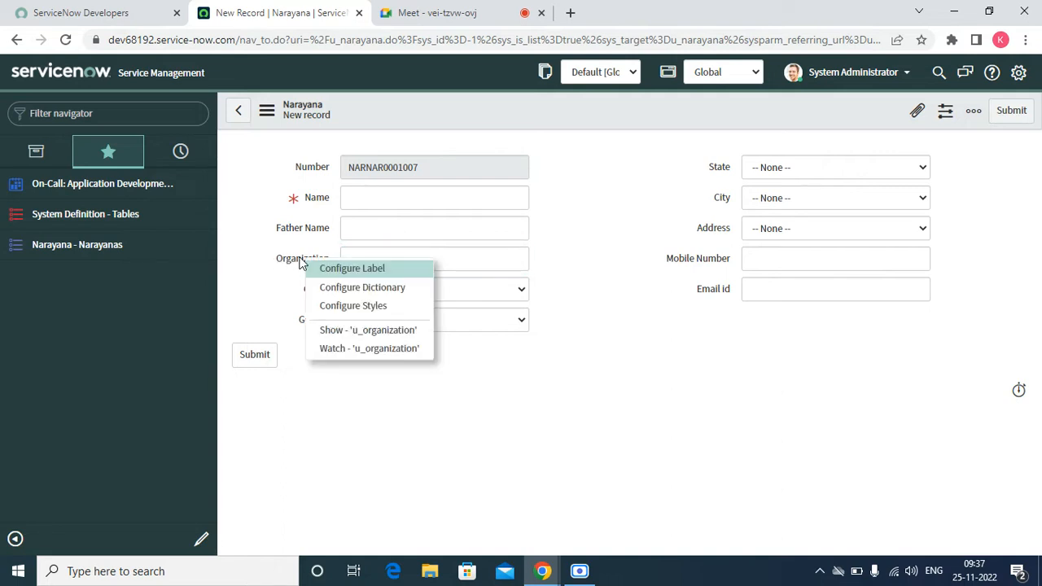
{"action": "left_click", "coordinate": [360, 289]}
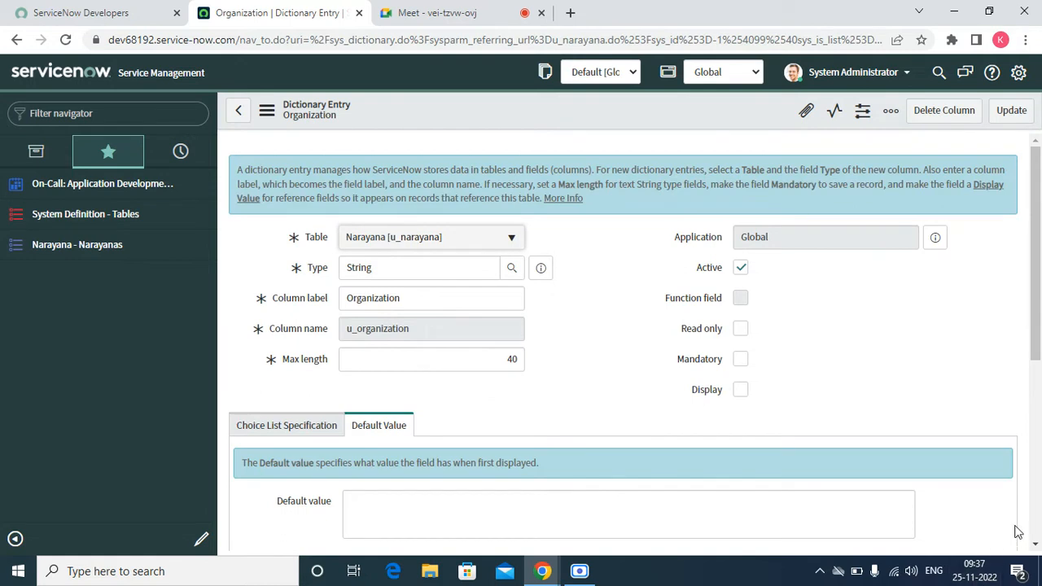
- Set the Organization field's default value to "Narayana Group of Organizations" and update the dictionary entry
{"action": "left_click", "coordinate": [1036, 546]}
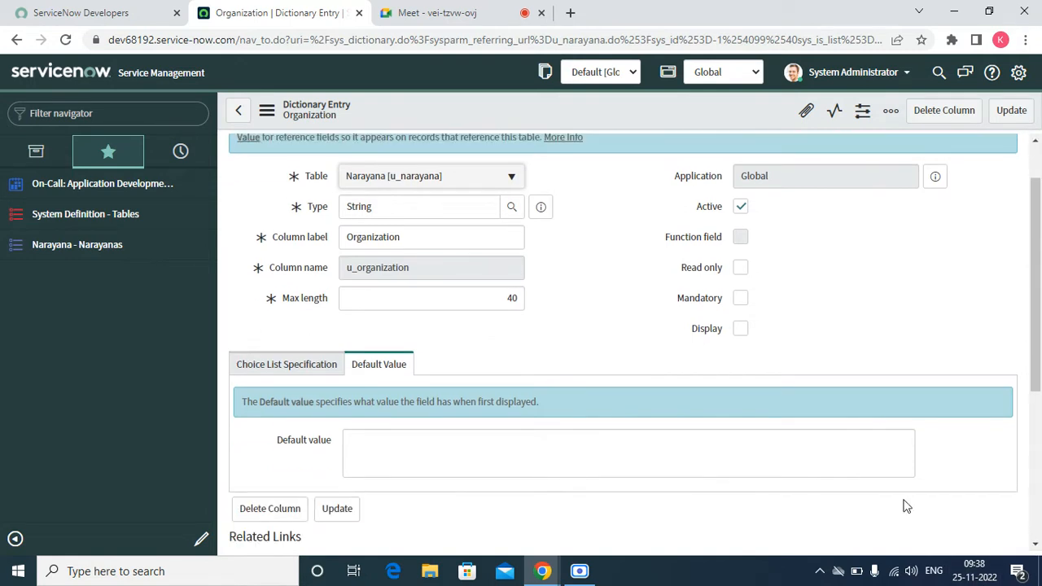
{"action": "left_click", "coordinate": [695, 462]}
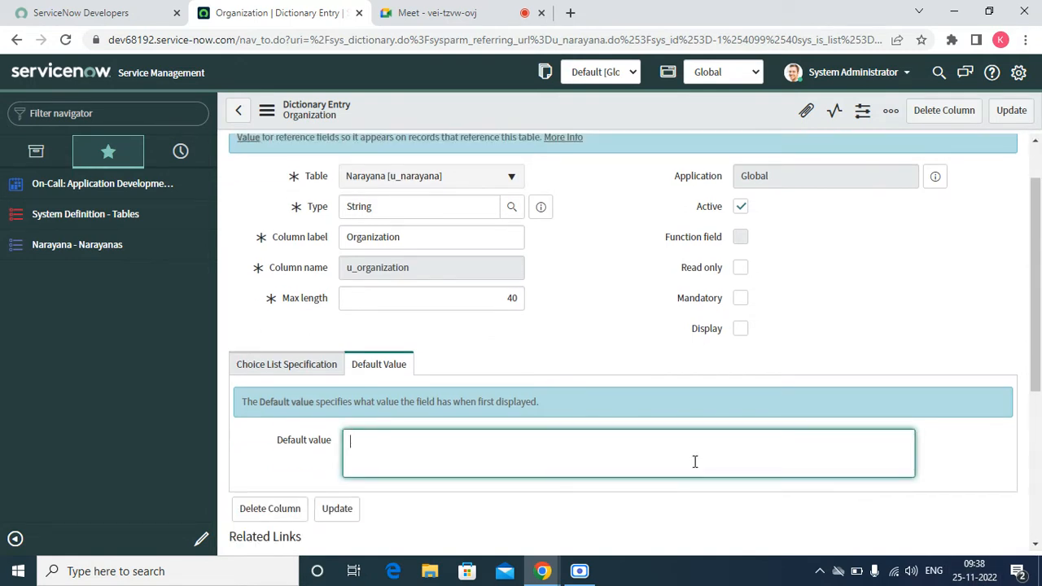
{"action": "type", "text": "Narayaba"}
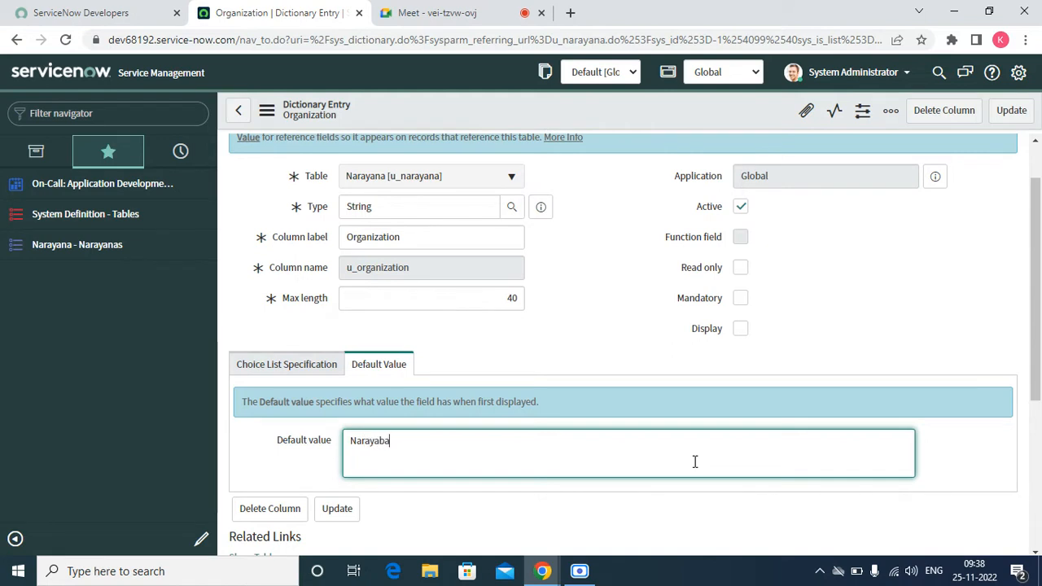
{"action": "key", "text": "BackSpace"}
{"action": "key", "text": "BackSpace"}
{"action": "type", "text": "na Groupp"}
{"action": "key", "text": "BackSpace"}
{"action": "type", "text": "of Org"}
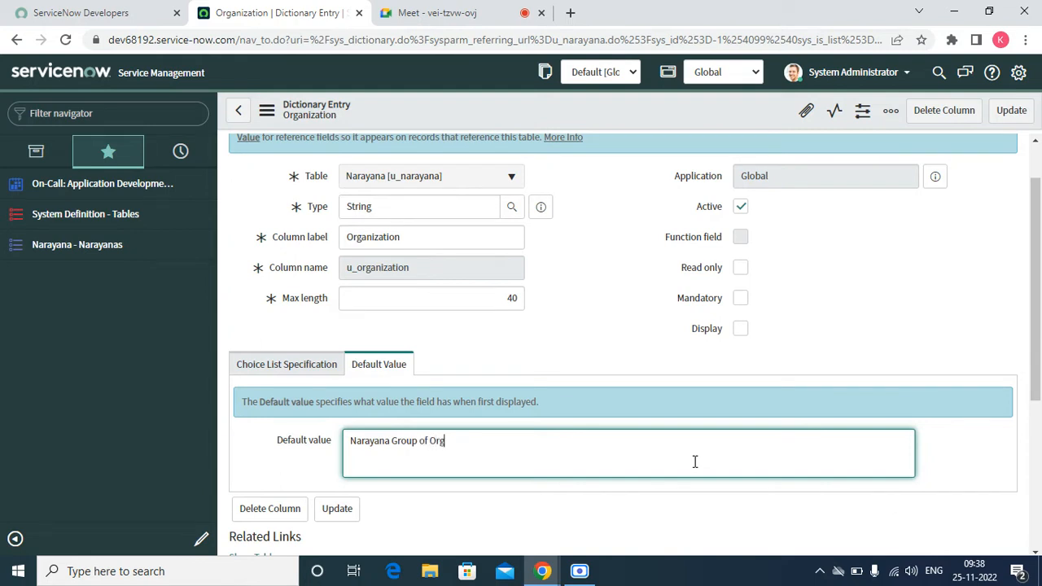
{"action": "type", "text": "anizations"}
{"action": "left_click", "coordinate": [1001, 111]}
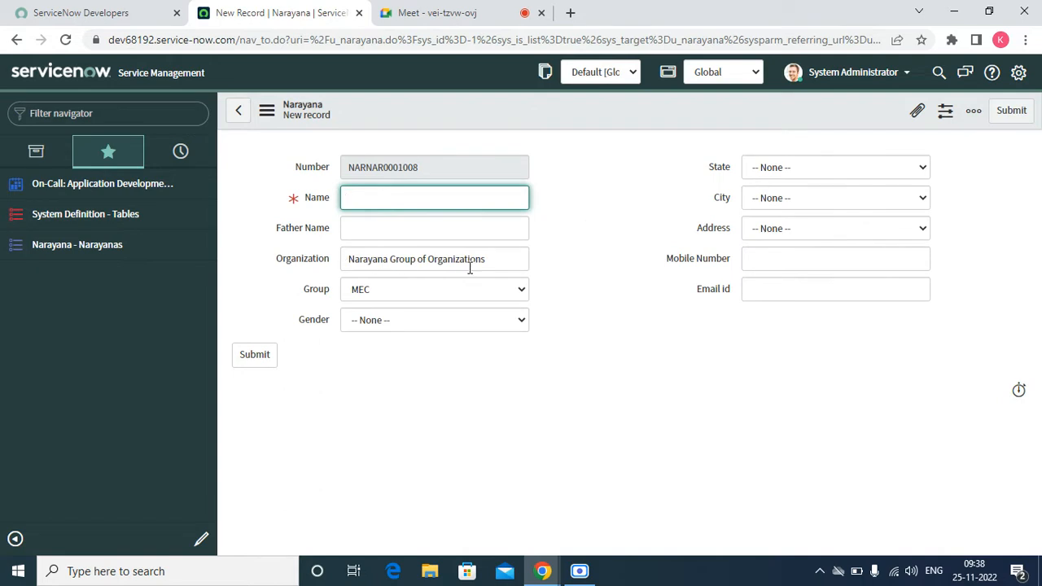
- Check the default value of the Organization field on the new Narayana record form
{"action": "double_click", "coordinate": [509, 269]}
{"action": "triple_click", "coordinate": [509, 269]}
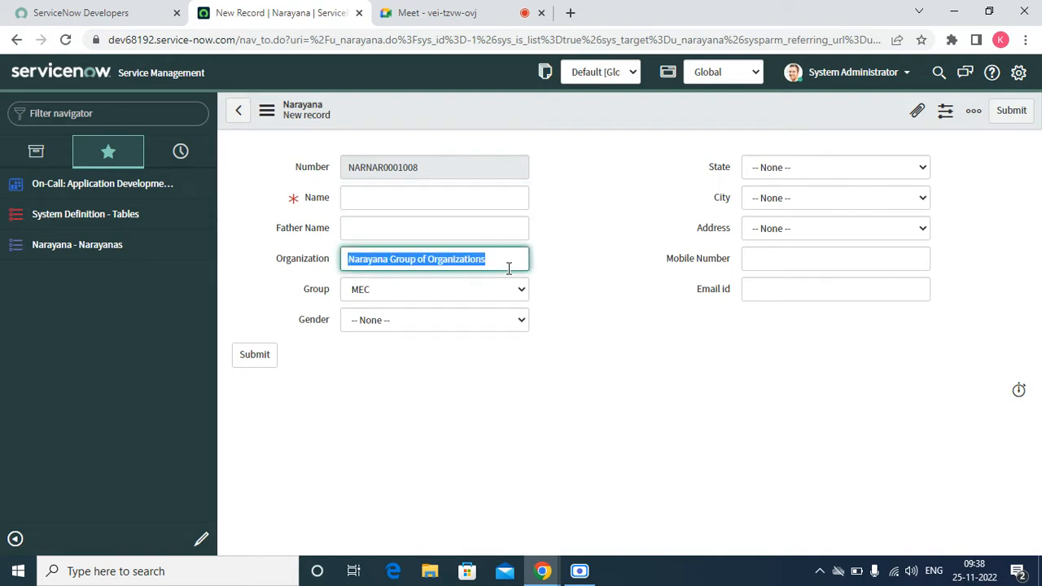
{"action": "left_click", "coordinate": [635, 272]}
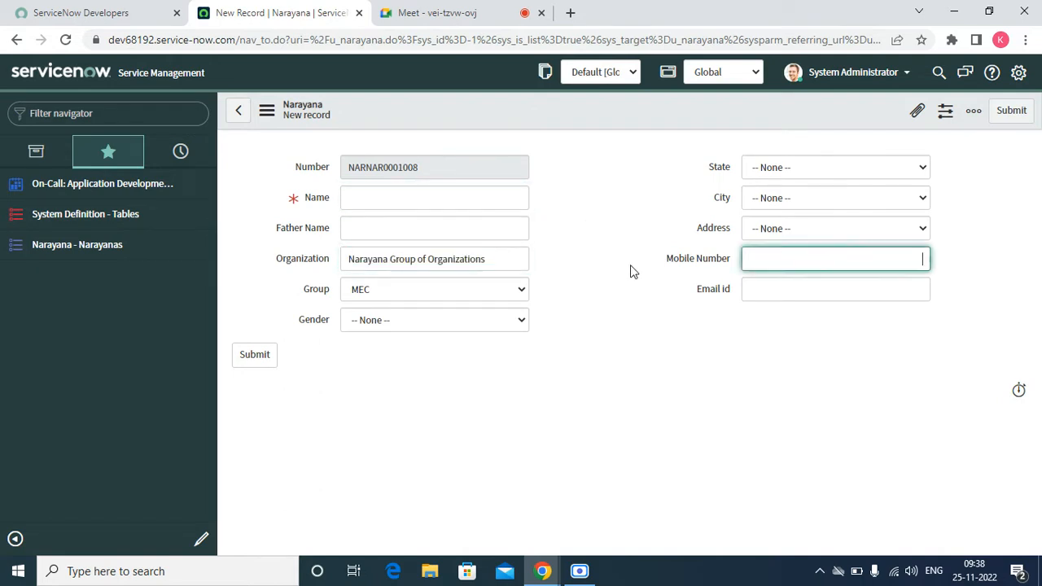
- Make the Organization field read-only in its dictionary entry, update it and check the field on the form
{"action": "right_click", "coordinate": [309, 259]}
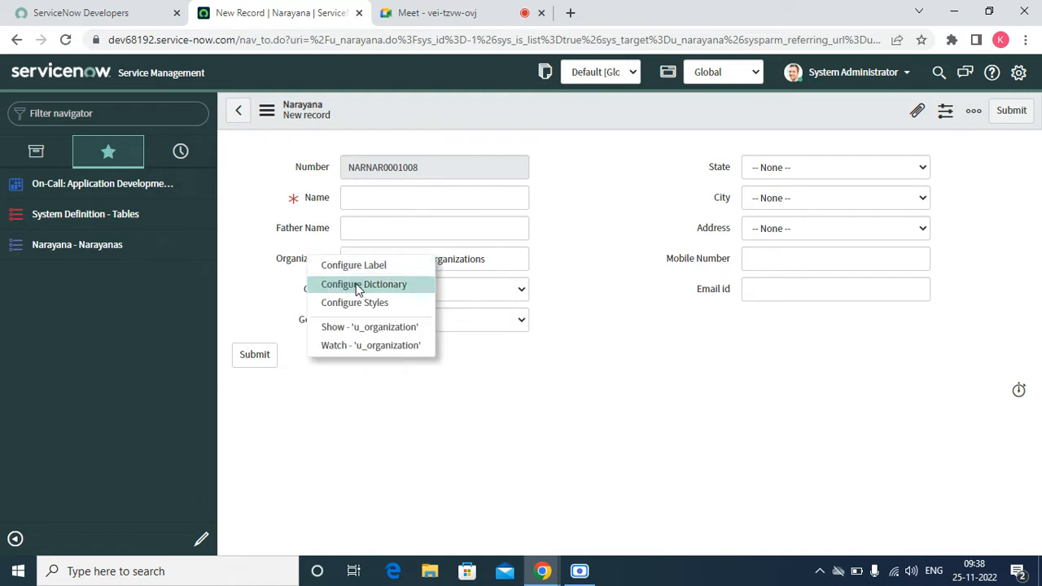
{"action": "left_click", "coordinate": [357, 286]}
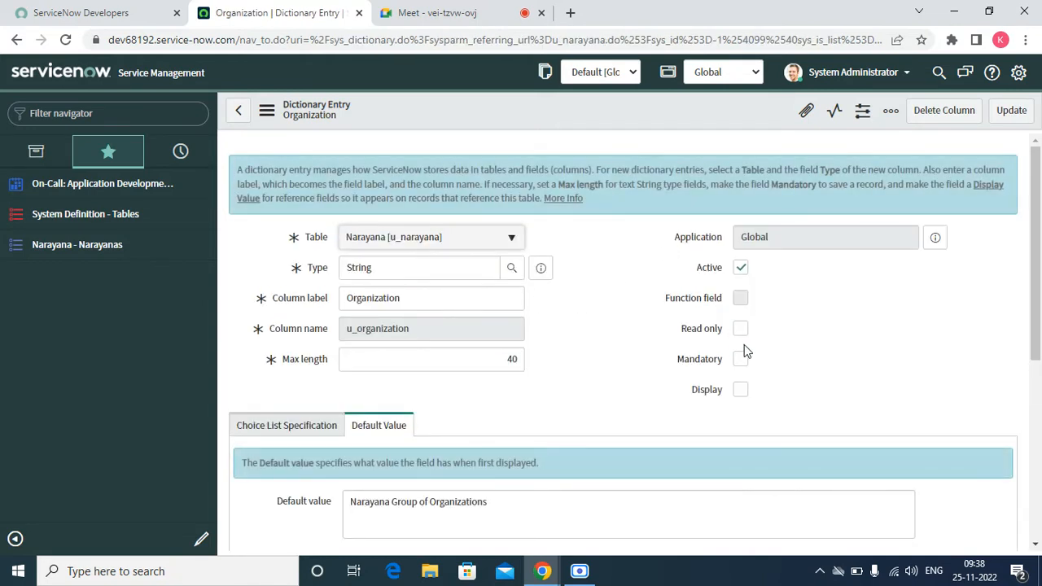
{"action": "left_click", "coordinate": [740, 328]}
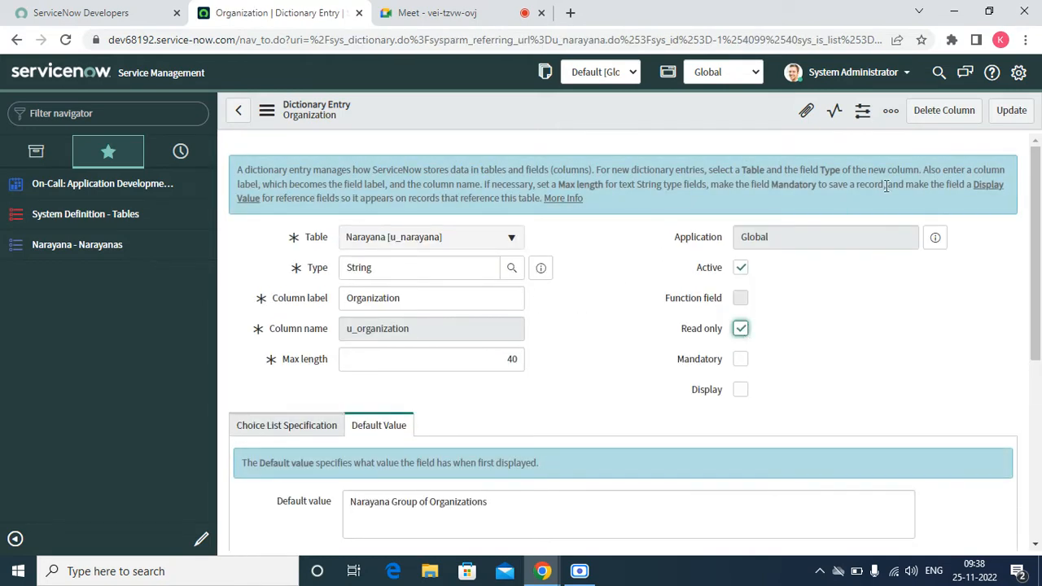
{"action": "left_click", "coordinate": [1003, 114]}
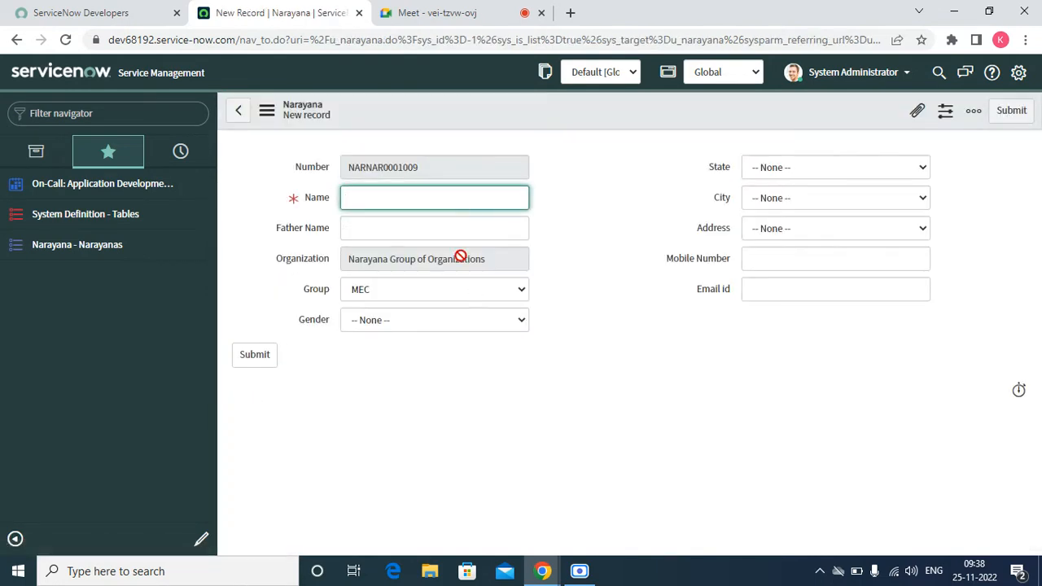
{"action": "triple_click", "coordinate": [458, 256]}
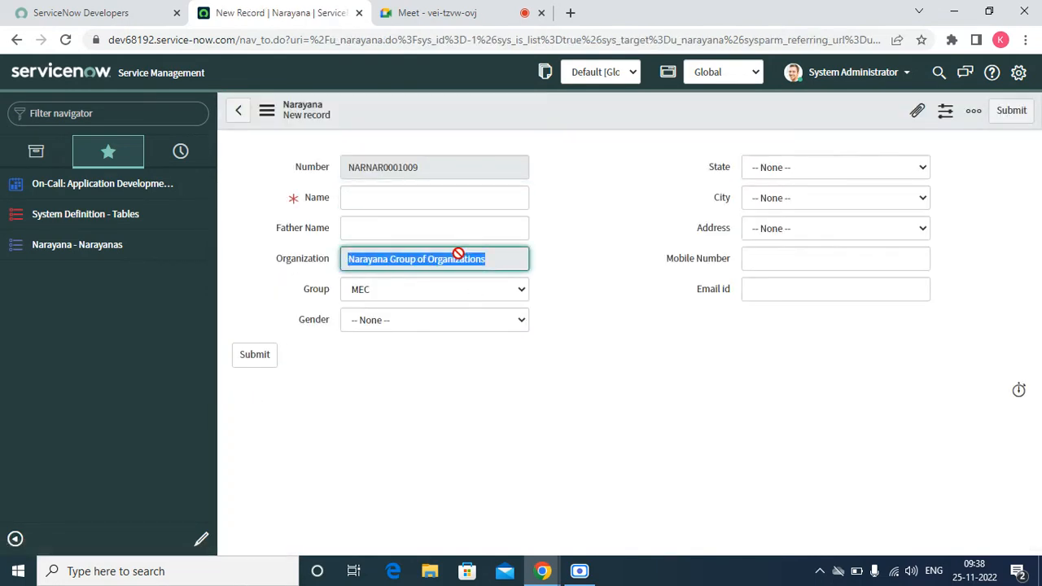
{"action": "left_click", "coordinate": [594, 247]}
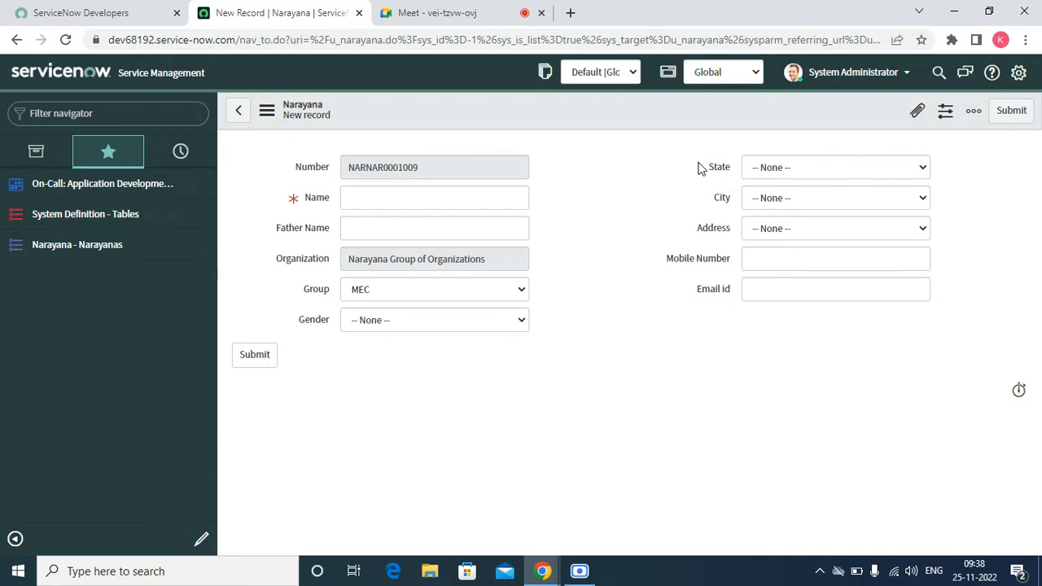
- Fill in the person's name and the father's name on the new Narayana record
{"action": "left_click", "coordinate": [385, 206]}
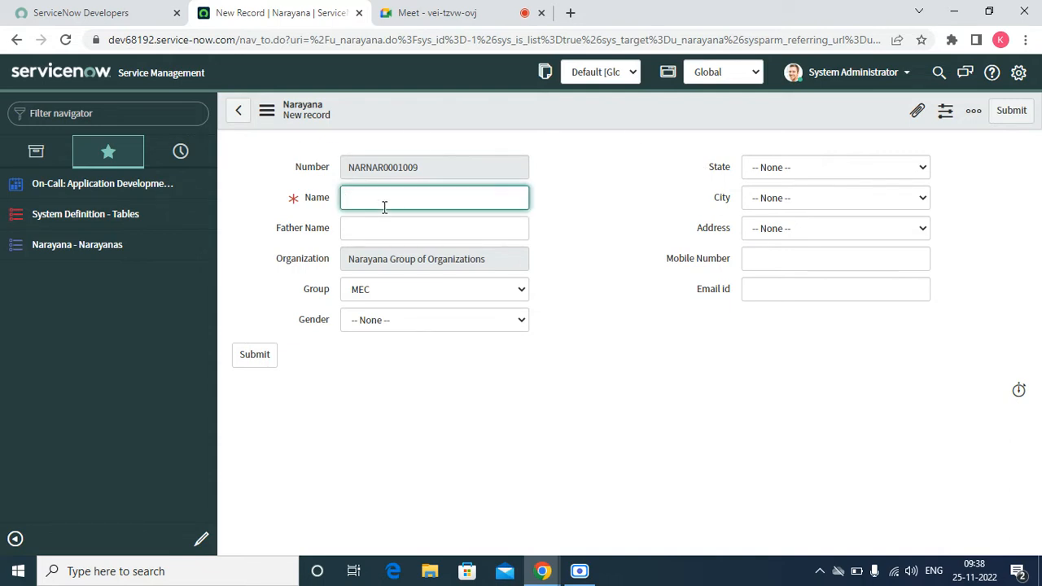
{"action": "type", "text": "LUma"}
{"action": "key", "text": "BackSpace"}
{"action": "key", "text": "BackSpace"}
{"action": "type", "text": "Ku"}
{"action": "type", "text": "t"}
{"action": "key", "text": "Tab"}
{"action": "left_click", "coordinate": [444, 188]}
{"action": "key", "text": "BackSpace"}
{"action": "key", "text": "Tab"}
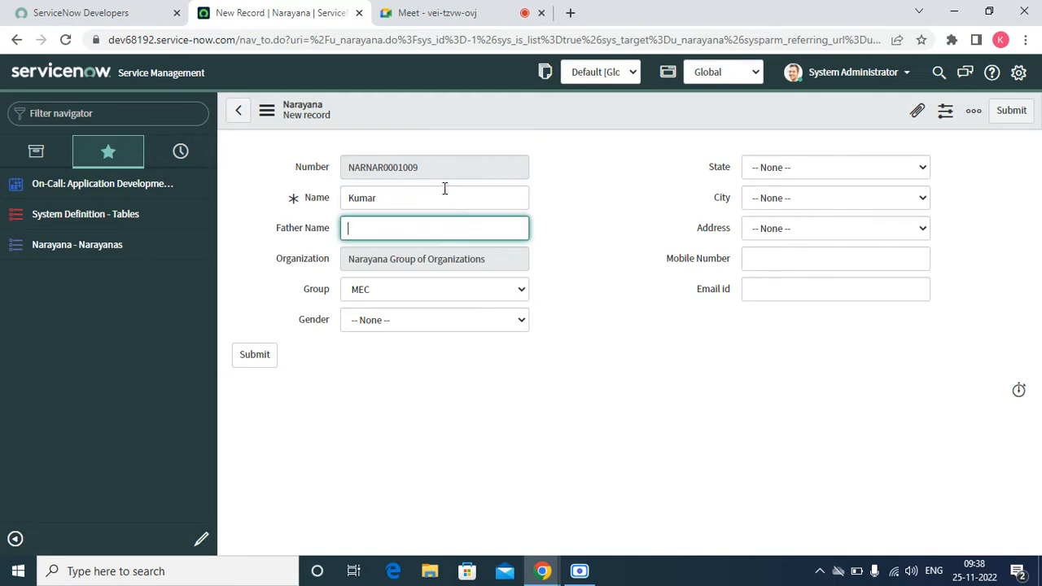
{"action": "type", "text": "Ajay"}
{"action": "key", "text": "Tab"}
{"action": "key", "text": "Tab"}
{"action": "key", "text": "Tab"}
{"action": "key", "text": "Tab"}
{"action": "key", "text": "Tab"}
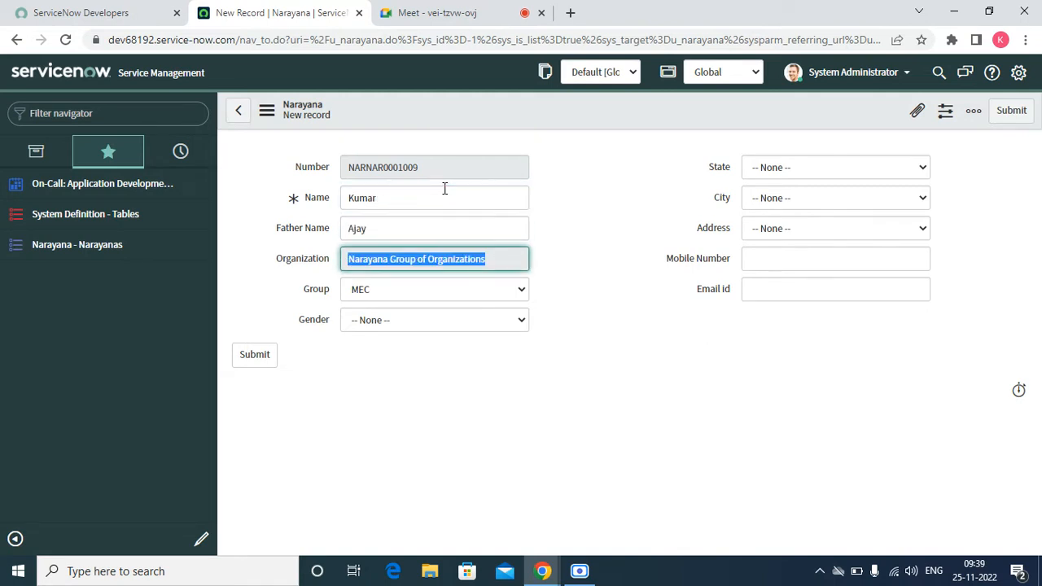
- Save the new Narayana record while staying on its form, and check its Organization value
{"action": "right_click", "coordinate": [499, 101]}
{"action": "left_click", "coordinate": [525, 112]}
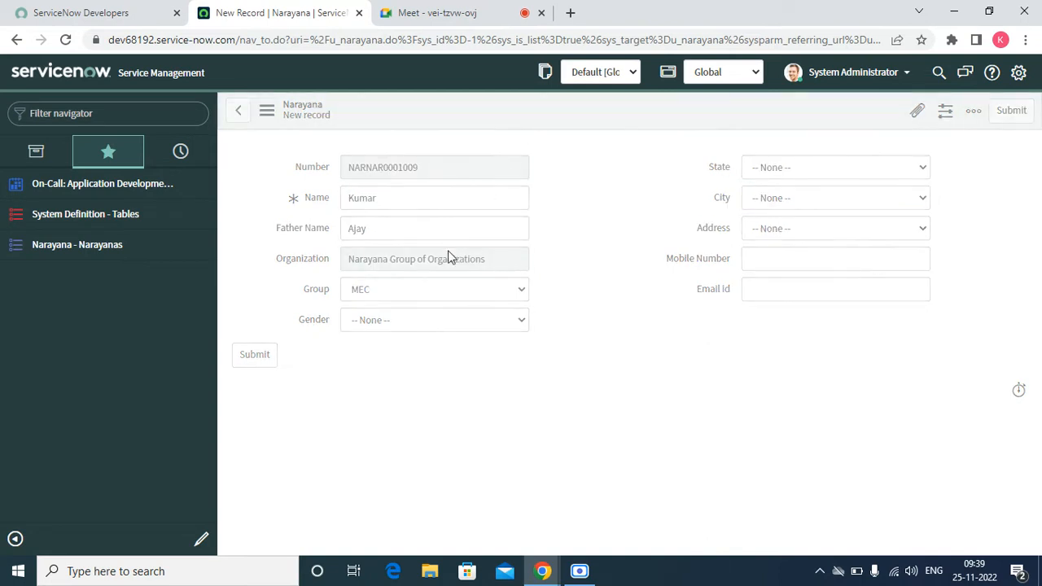
{"action": "left_click", "coordinate": [384, 264]}
{"action": "triple_click", "coordinate": [383, 263]}
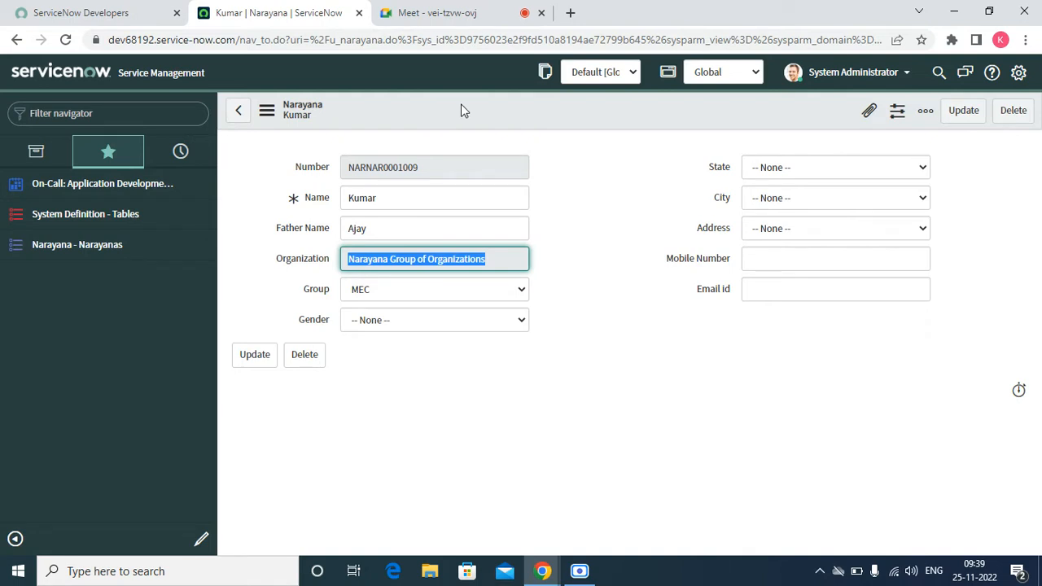
{"action": "right_click", "coordinate": [441, 113]}
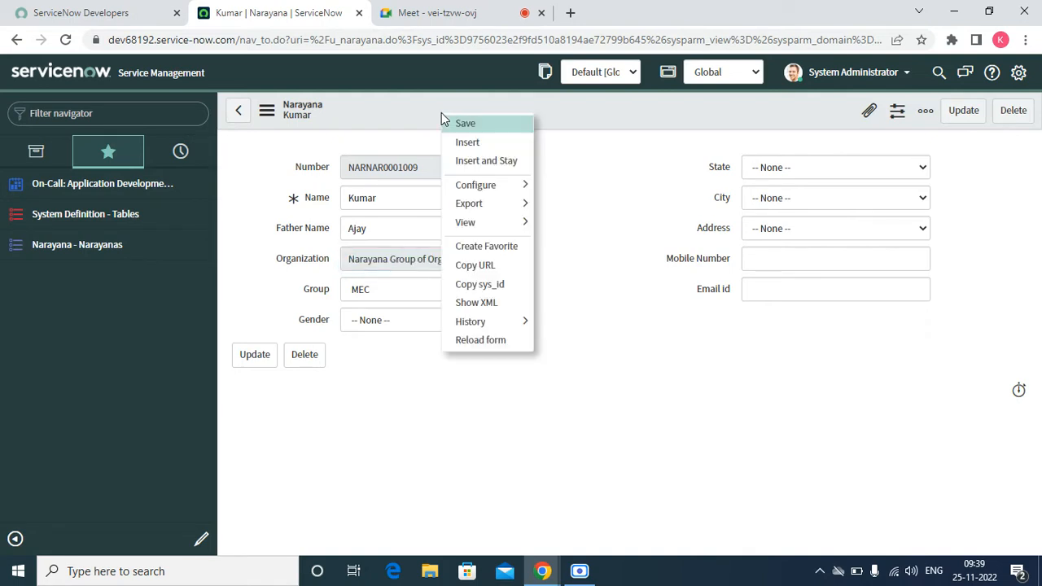
{"action": "mouse_move", "coordinate": [483, 186]}
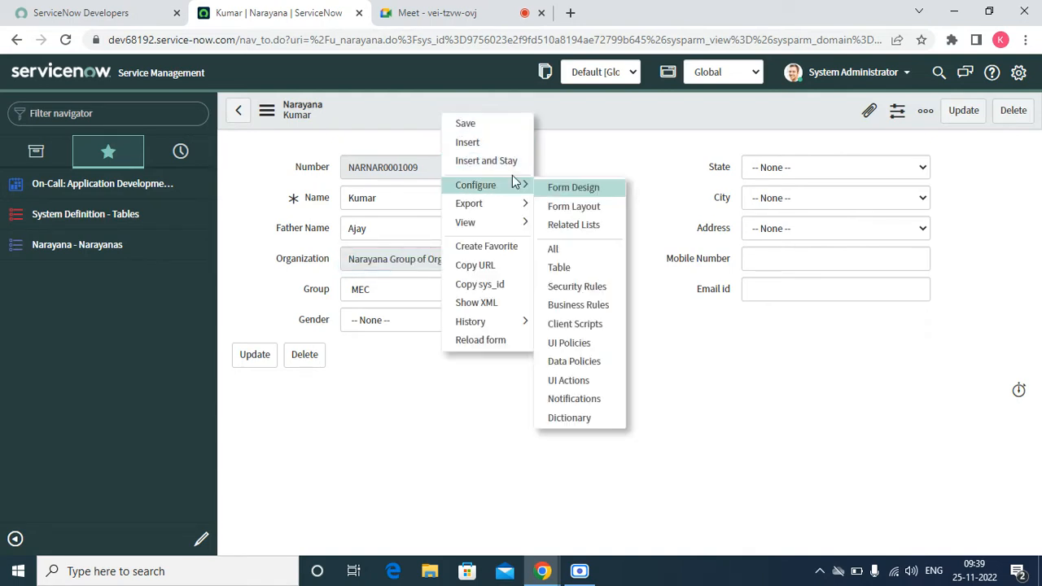
{"action": "left_click", "coordinate": [598, 142]}
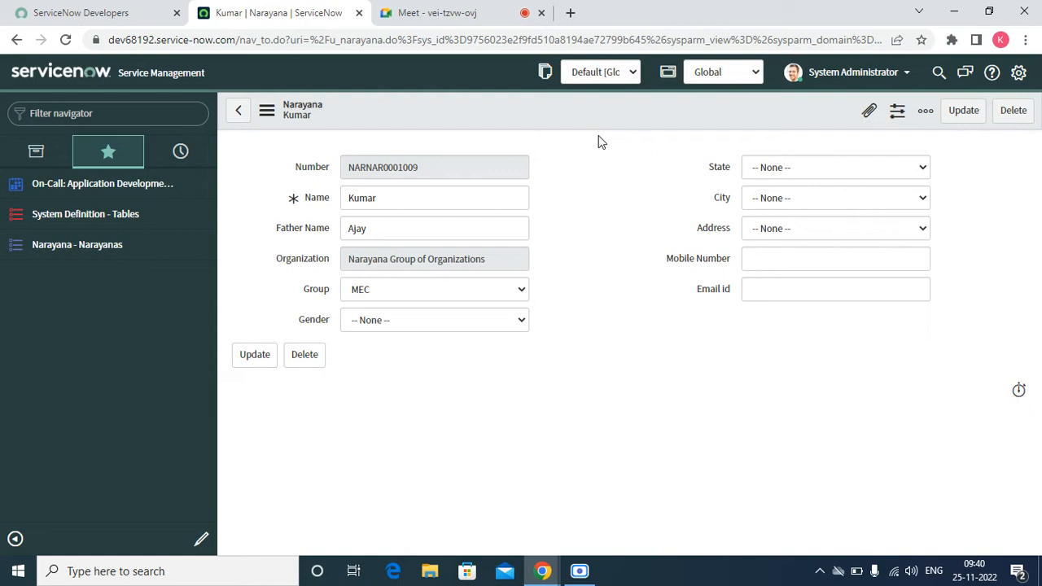
- Open the form layout configuration of the Narayana record and create a new section captioned SSC
{"action": "right_click", "coordinate": [476, 110]}
{"action": "mouse_move", "coordinate": [518, 188]}
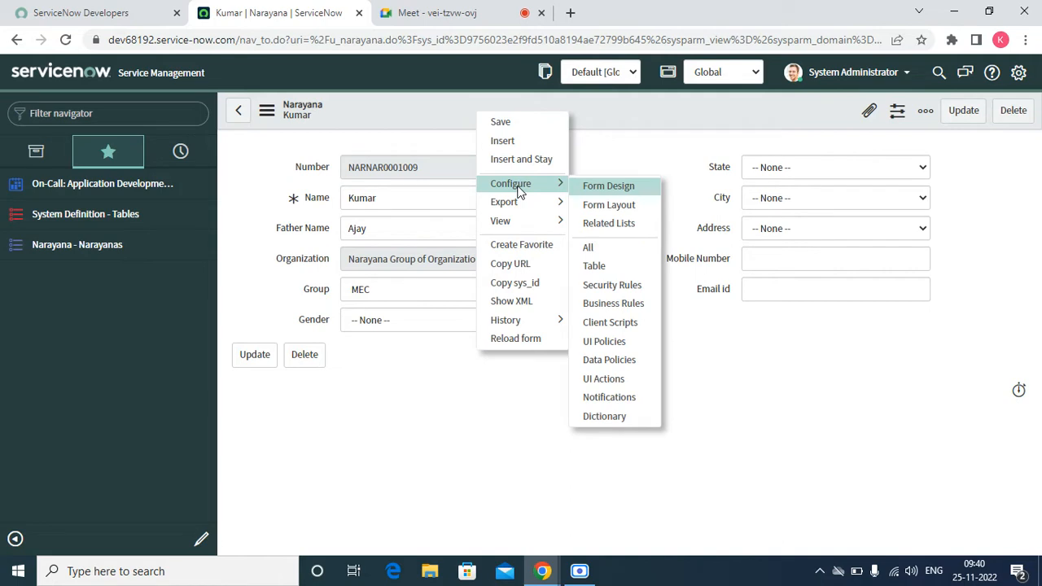
{"action": "left_click", "coordinate": [627, 205]}
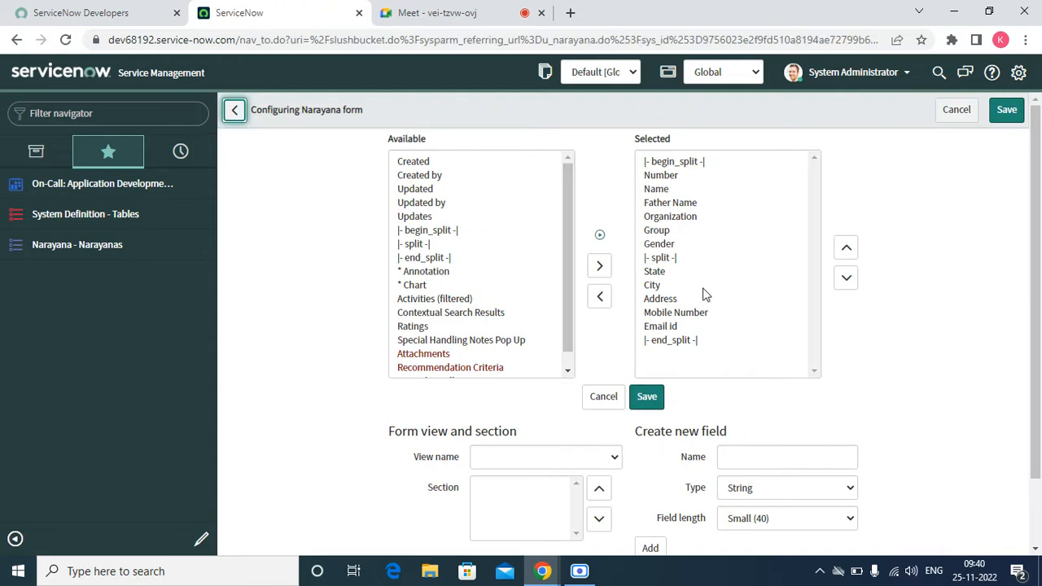
{"action": "scroll", "coordinate": [1032, 552], "scroll_direction": "down", "scroll_amount": 2}
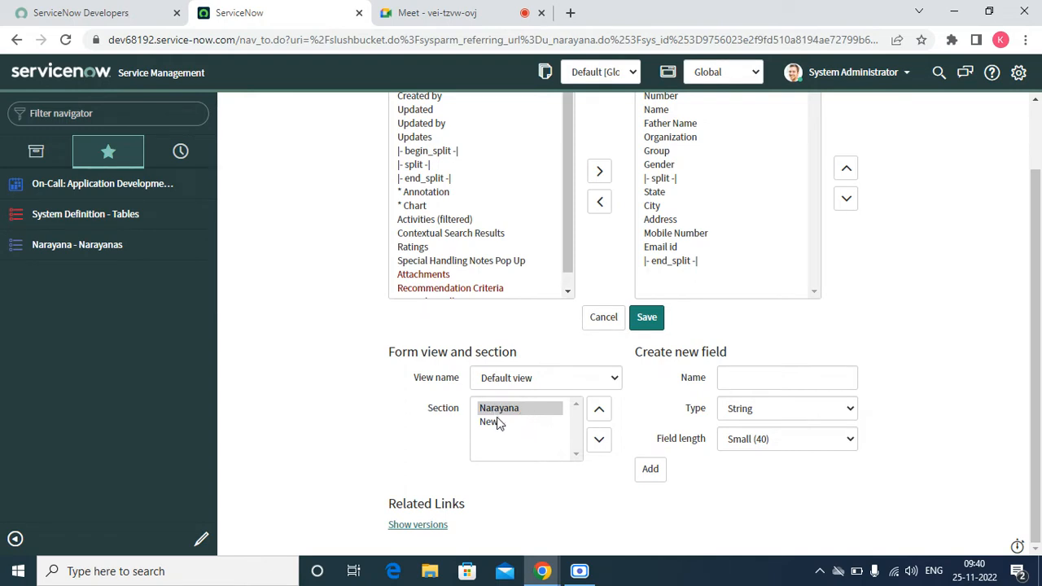
{"action": "left_click", "coordinate": [498, 423]}
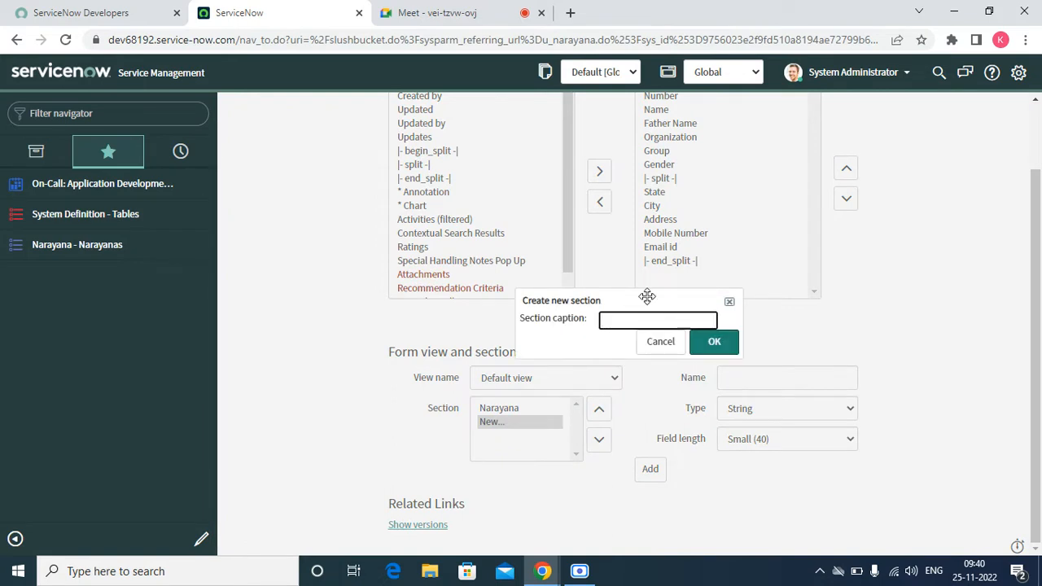
{"action": "type", "text": "SSC"}
{"action": "left_click", "coordinate": [718, 342]}
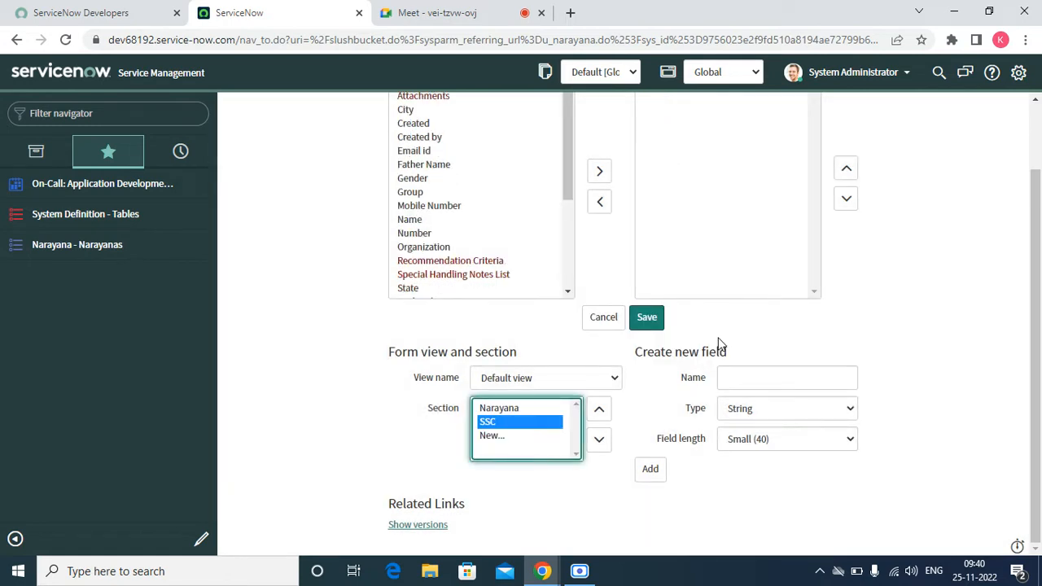
- Add a new String field named School Name with Medium (100) field length to the SSC section
{"action": "left_click", "coordinate": [1036, 101]}
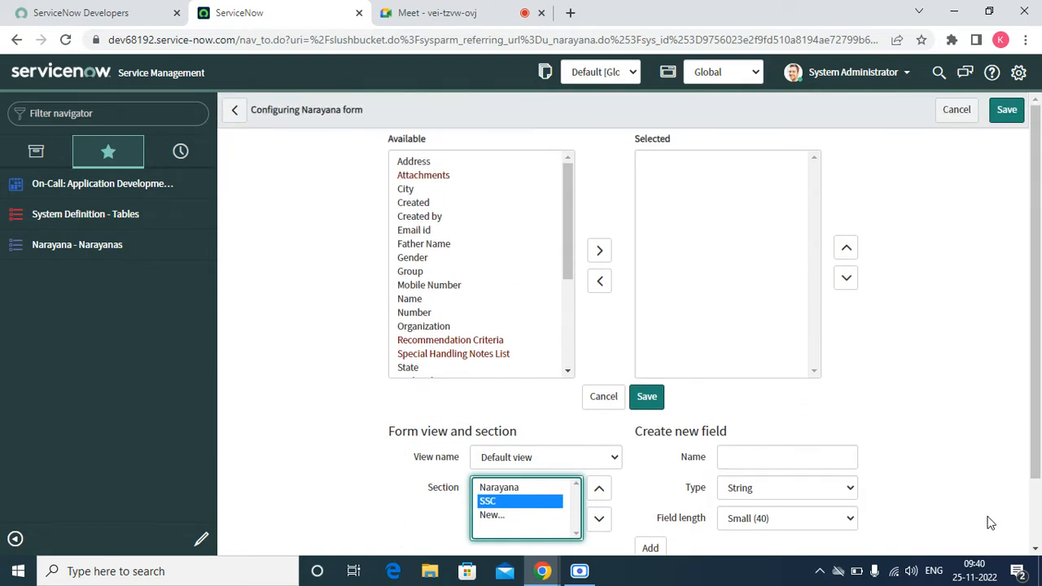
{"action": "left_click", "coordinate": [1036, 549]}
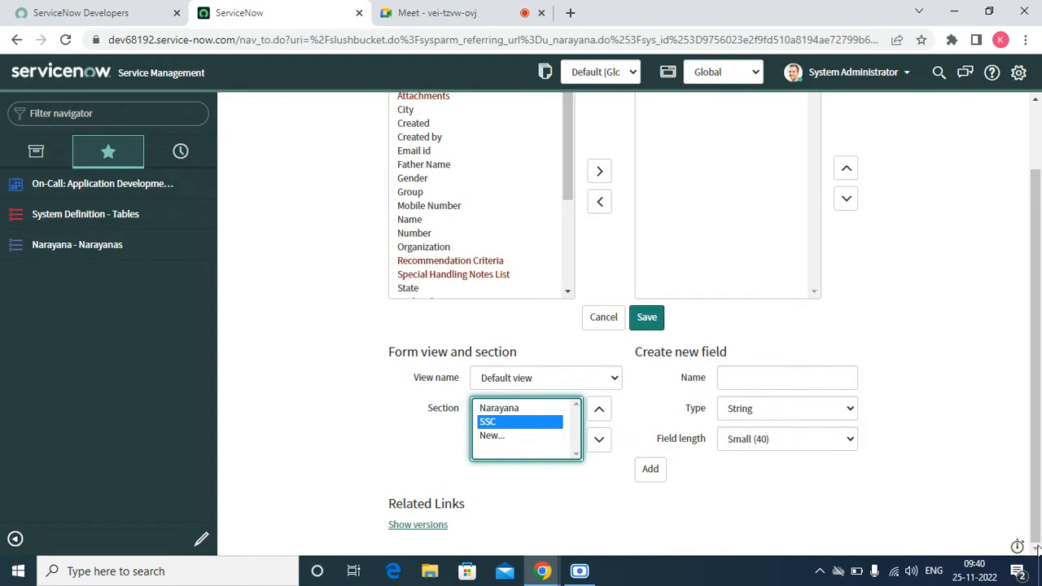
{"action": "left_click", "coordinate": [782, 376]}
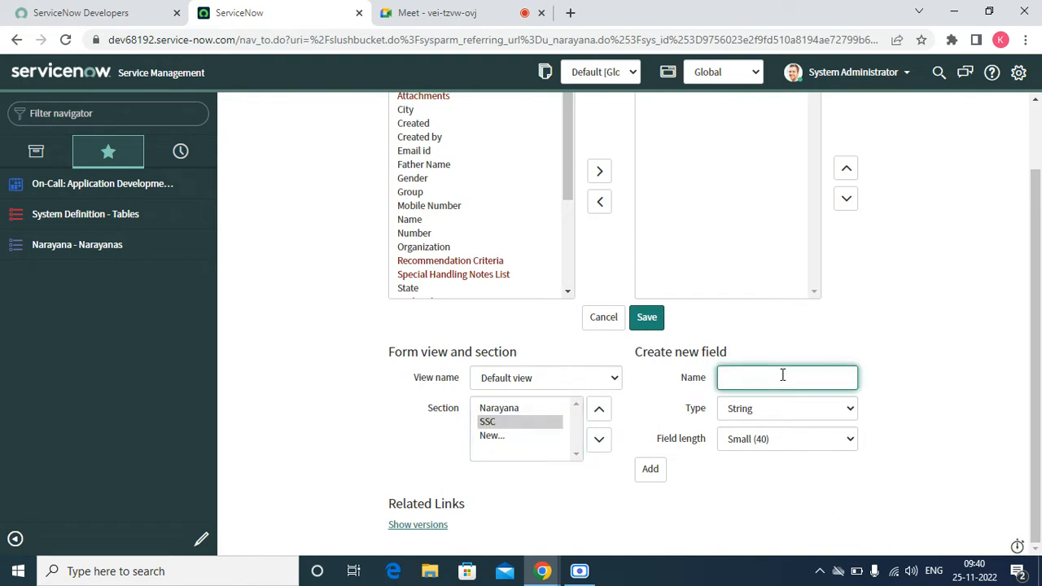
{"action": "type", "text": "School a"}
{"action": "key", "text": "BackSpace"}
{"action": "key", "text": "BackSpace"}
{"action": "type", "text": "Name"}
{"action": "left_click", "coordinate": [771, 441]}
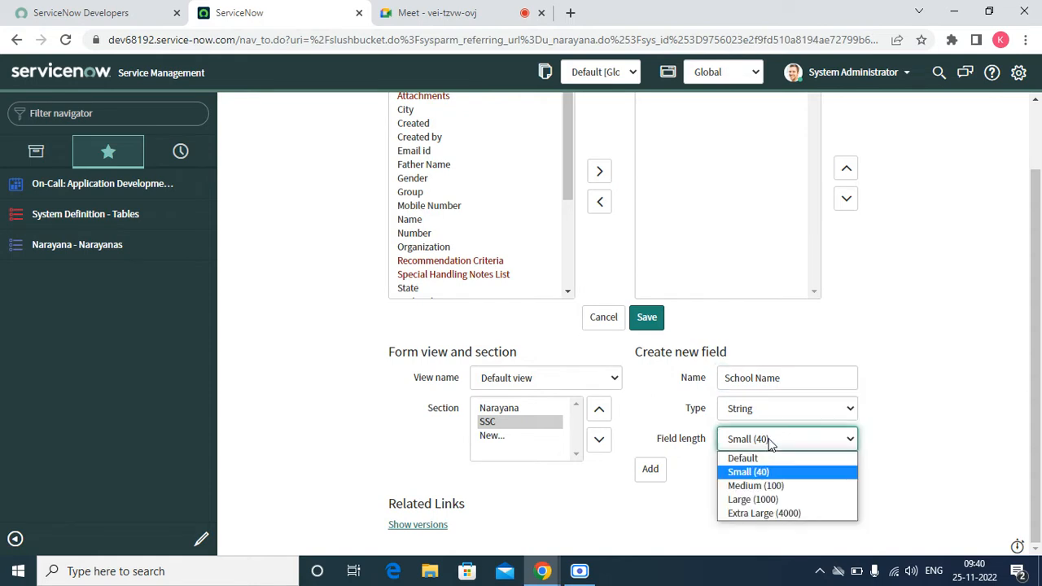
{"action": "left_click", "coordinate": [755, 486]}
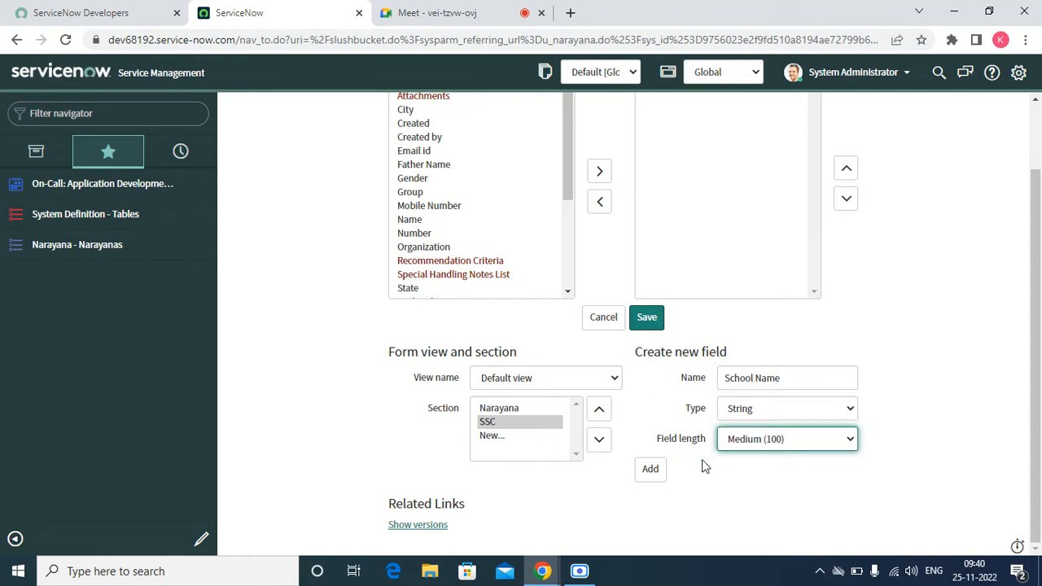
{"action": "left_click", "coordinate": [650, 470]}
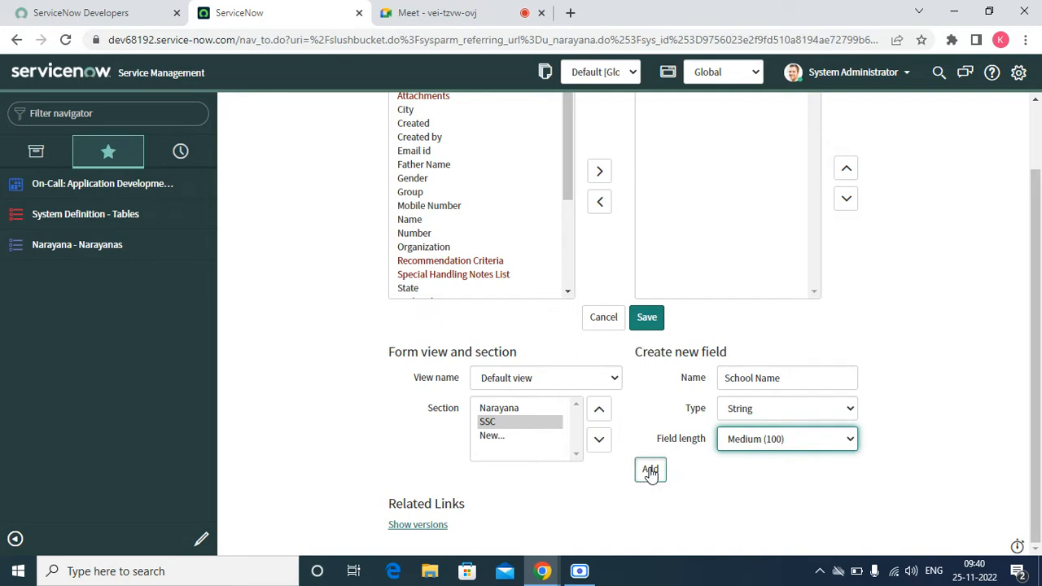
- Add a new String field named Telugu marks with Medium (100) length to the SSC section
{"action": "left_click", "coordinate": [773, 374]}
{"action": "type", "text": "Tel"}
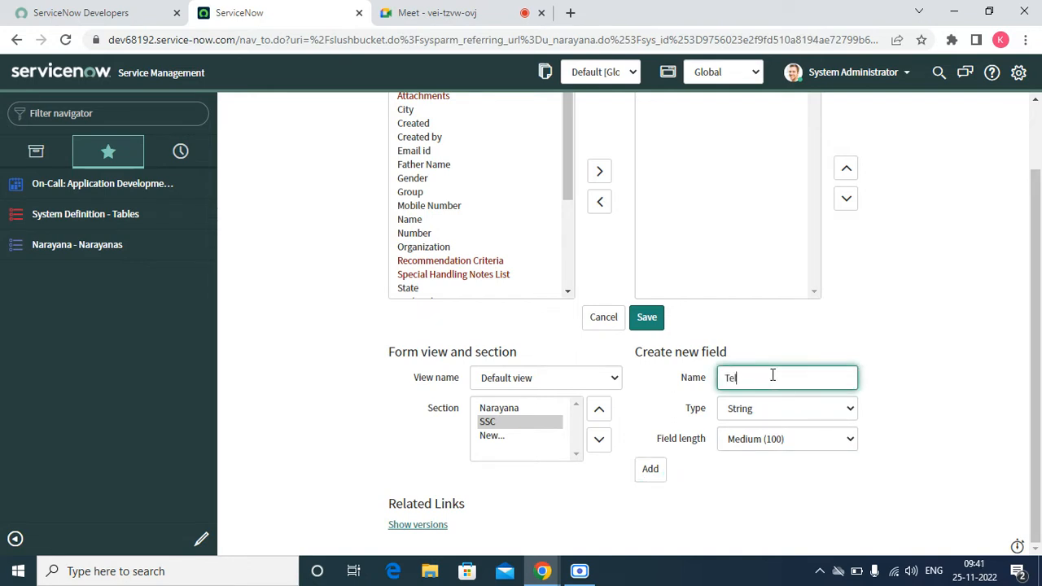
{"action": "type", "text": "ugu marks"}
{"action": "left_click", "coordinate": [651, 470]}
- Add a new String field named Hindi marks with Medium (100) length to the SSC section
{"action": "left_click", "coordinate": [756, 378]}
{"action": "type", "text": "Hindi marks"}
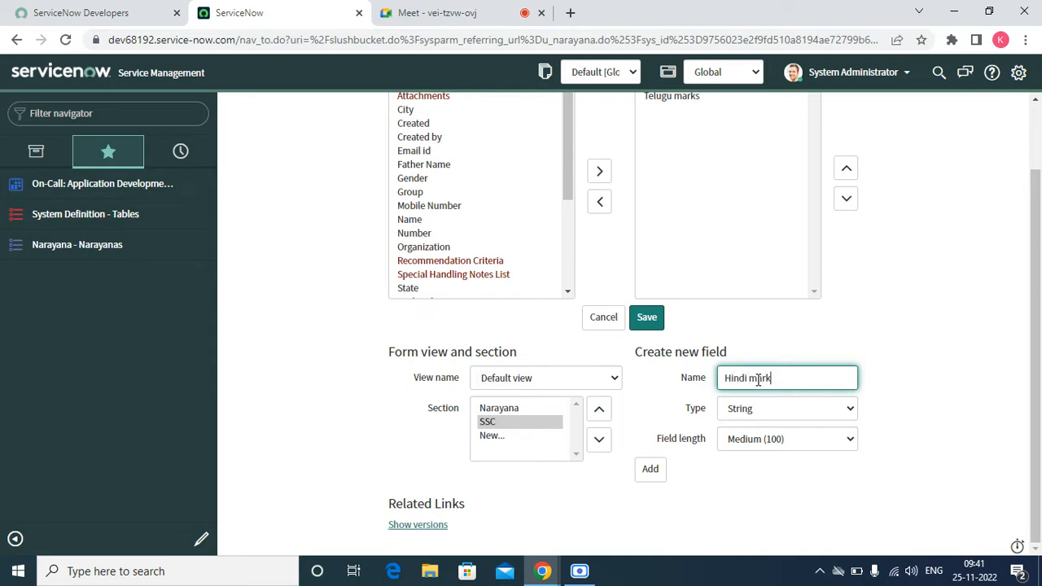
{"action": "left_click", "coordinate": [649, 470]}
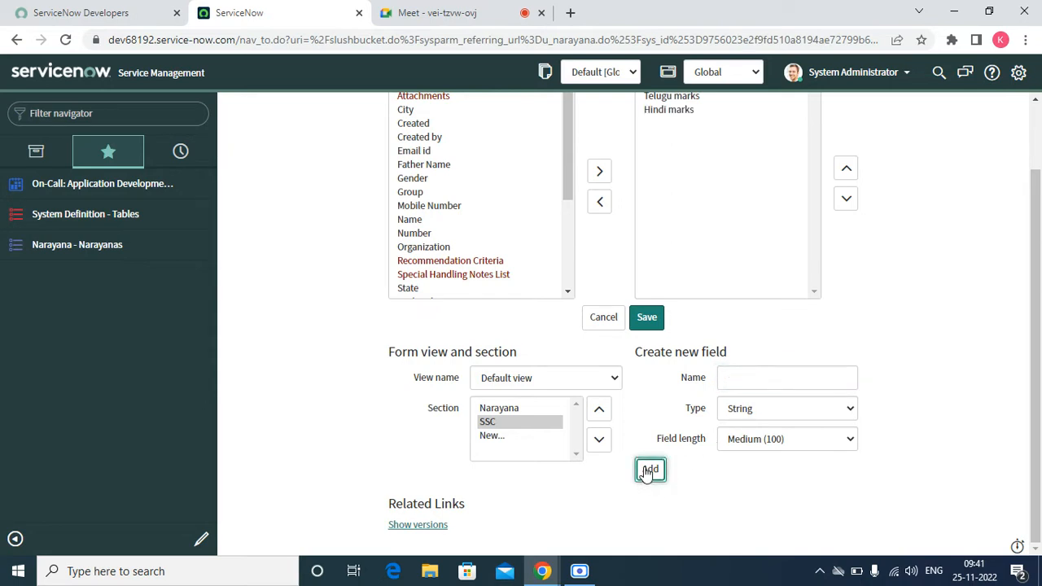
- Add a new String field named English marks with Medium (100) length to the SSC section
{"action": "left_click", "coordinate": [758, 378]}
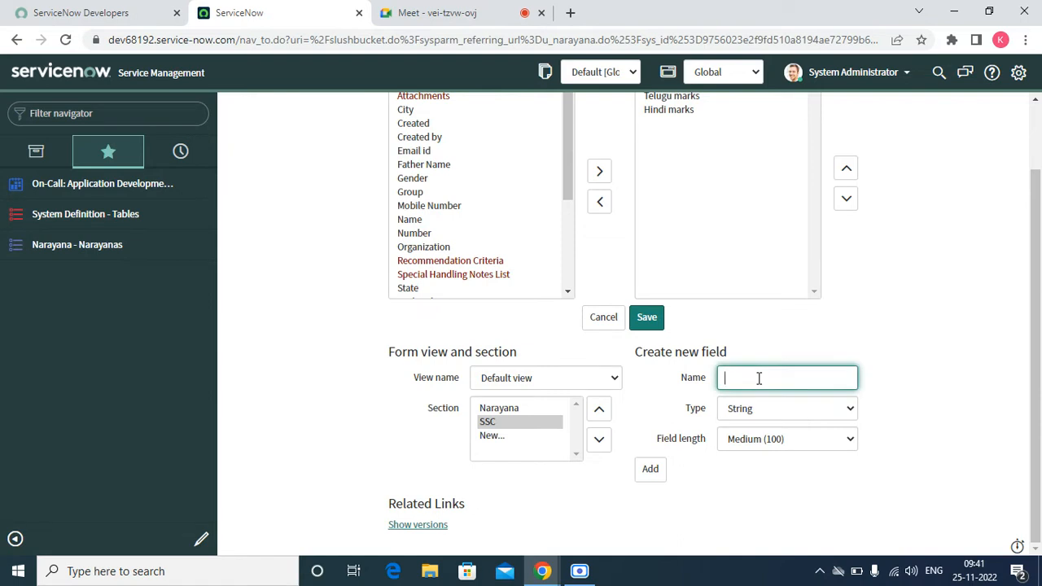
{"action": "type", "text": "English m"}
{"action": "key", "text": "BackSpace"}
{"action": "key", "text": "BackSpace"}
{"action": "type", "text": "marks"}
{"action": "left_click", "coordinate": [650, 470]}
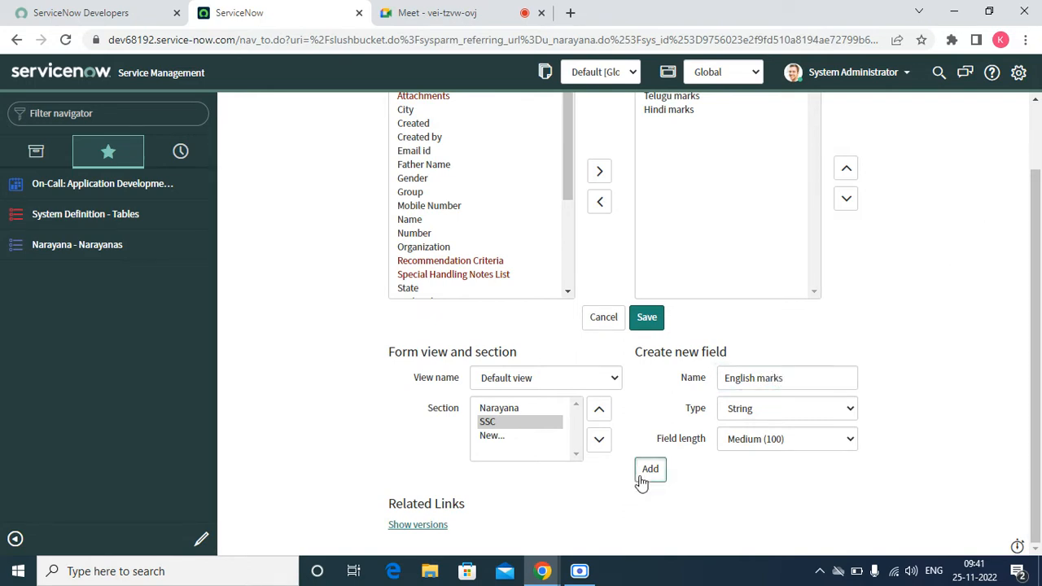
- Add a new String field named Maths marks with Medium (100) length to the SSC section
{"action": "left_click", "coordinate": [743, 386]}
{"action": "type", "text": "math"}
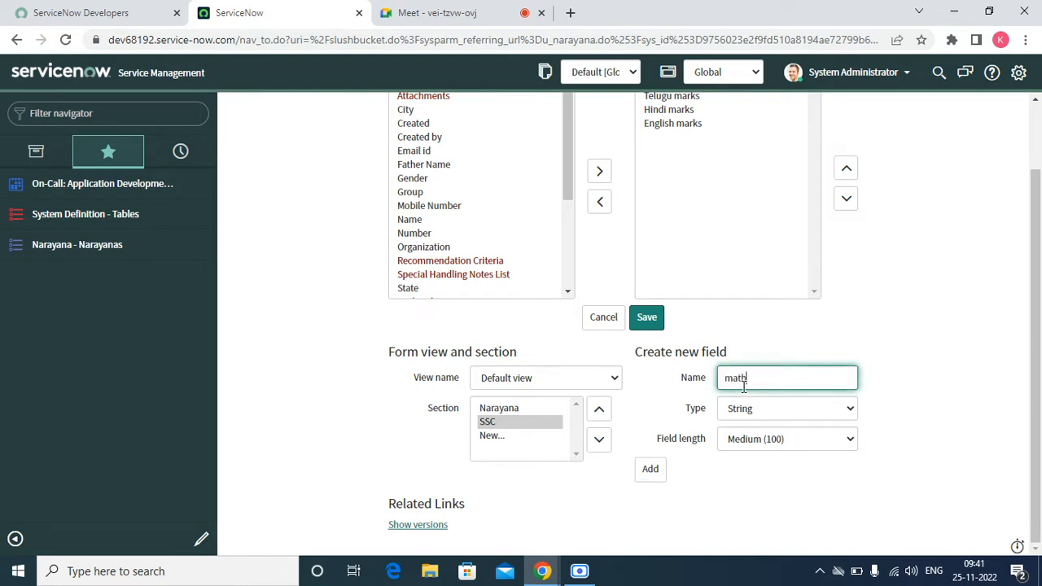
{"action": "key", "text": "BackSpace"}
{"action": "key", "text": "BackSpace"}
{"action": "key", "text": "BackSpace"}
{"action": "key", "text": "BackSpace"}
{"action": "type", "text": "Maths "}
{"action": "type", "text": "marks"}
{"action": "left_click", "coordinate": [655, 472]}
- Add a new String field named Social marks with Medium (100) length to the SSC section
{"action": "left_click", "coordinate": [763, 372]}
{"action": "type", "text": "Social Mark"}
{"action": "key", "text": "BackSpace"}
{"action": "key", "text": "BackSpace"}
{"action": "key", "text": "BackSpace"}
{"action": "key", "text": "BackSpace"}
{"action": "type", "text": "marks"}
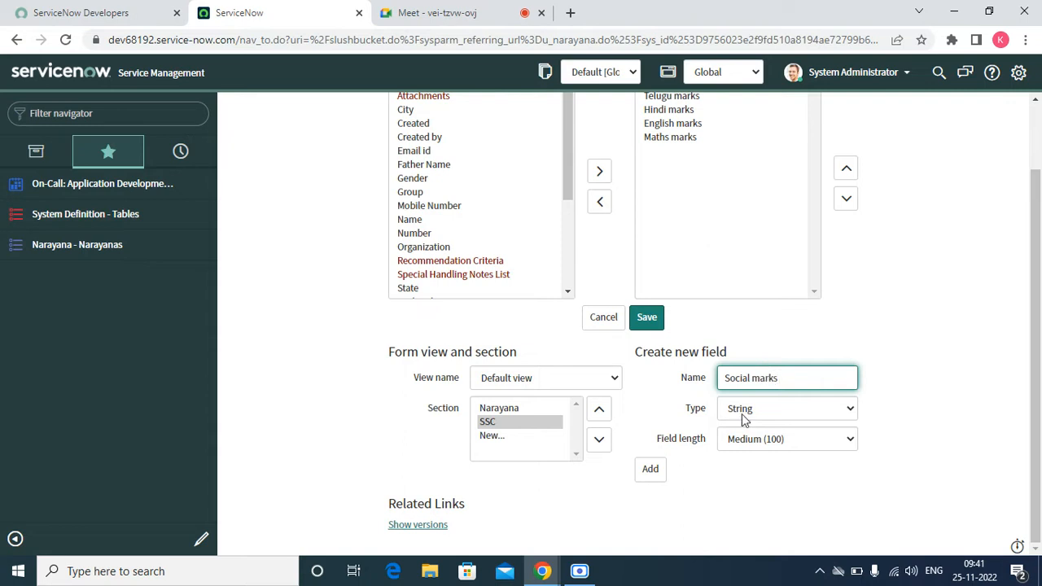
{"action": "left_click", "coordinate": [651, 469]}
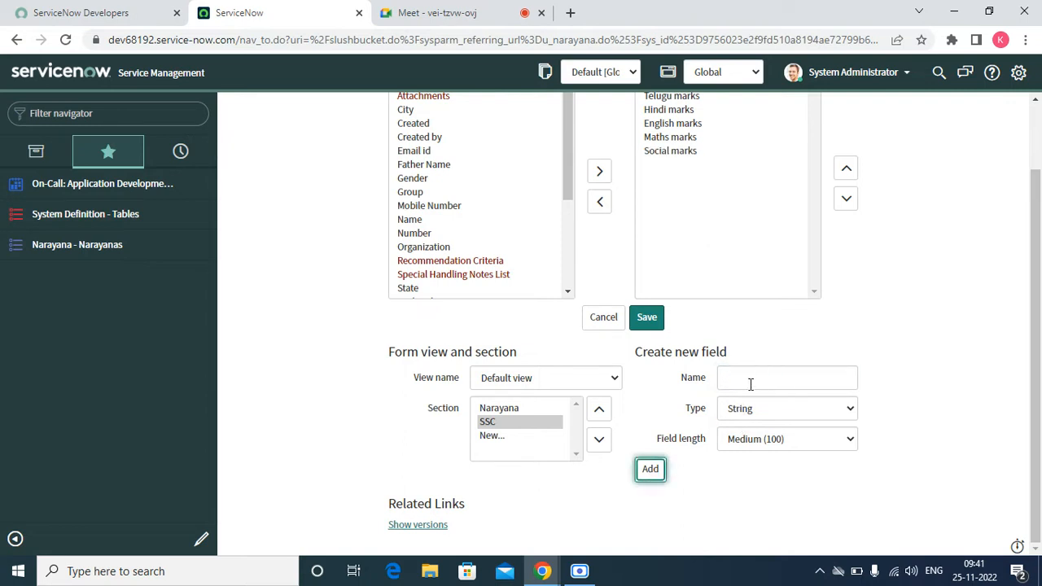
- Add a new String field named Science marks with Medium (100) length to the SSC section
{"action": "left_click", "coordinate": [750, 384]}
{"action": "type", "text": "Scien"}
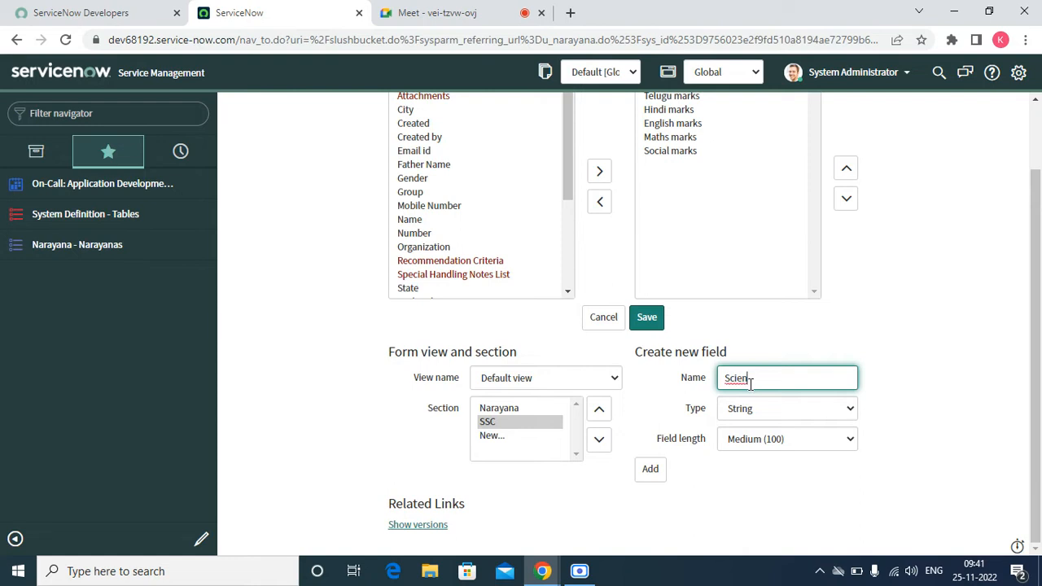
{"action": "type", "text": "se"}
{"action": "right_click", "coordinate": [745, 379]}
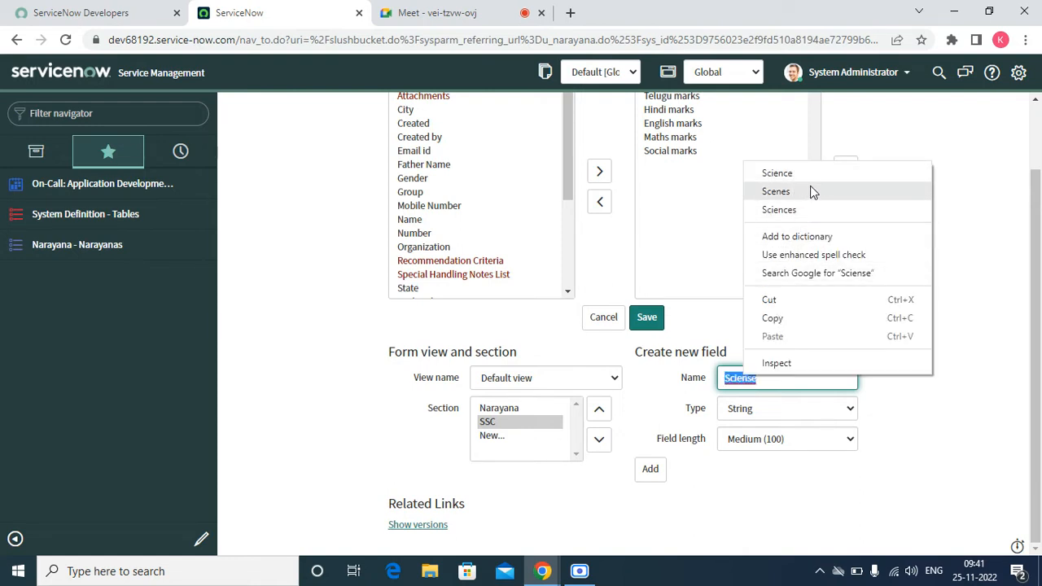
{"action": "left_click", "coordinate": [836, 178]}
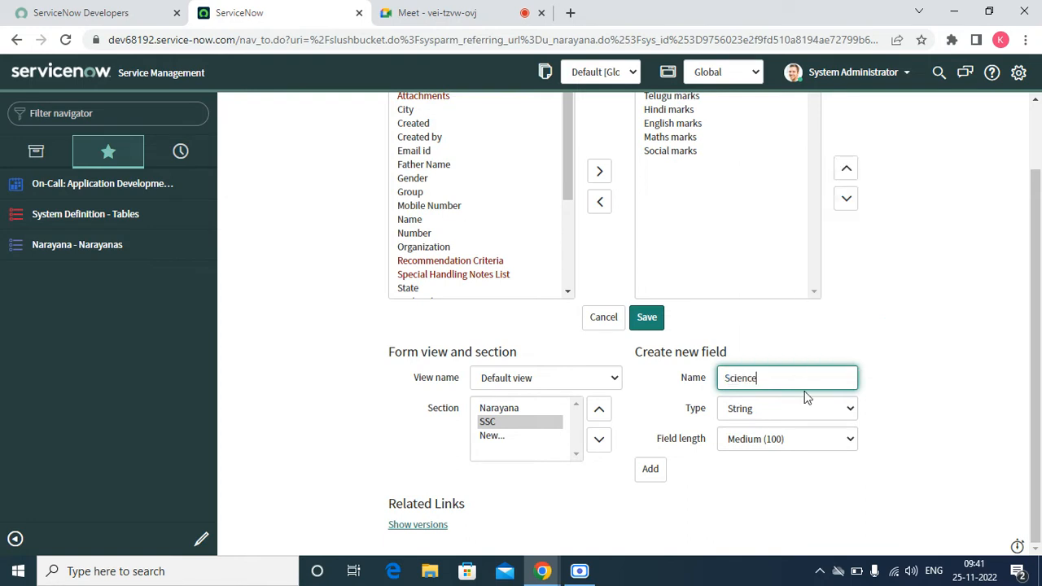
{"action": "type", "text": "Marks"}
{"action": "key", "text": "BackSpace"}
{"action": "key", "text": "BackSpace"}
{"action": "key", "text": "BackSpace"}
{"action": "key", "text": "BackSpace"}
{"action": "key", "text": "BackSpace"}
{"action": "type", "text": "maks"}
{"action": "key", "text": "BackSpace"}
{"action": "key", "text": "BackSpace"}
{"action": "type", "text": "rks"}
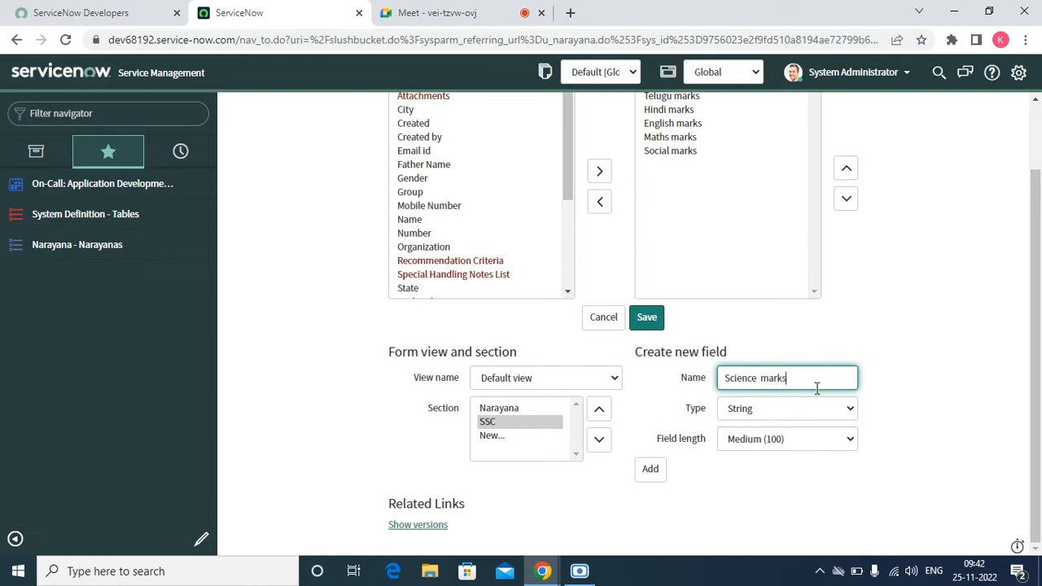
{"action": "left_click", "coordinate": [650, 470]}
- Add a new String field named Total marks with Medium (100) length to the SSC section
{"action": "left_click", "coordinate": [763, 376]}
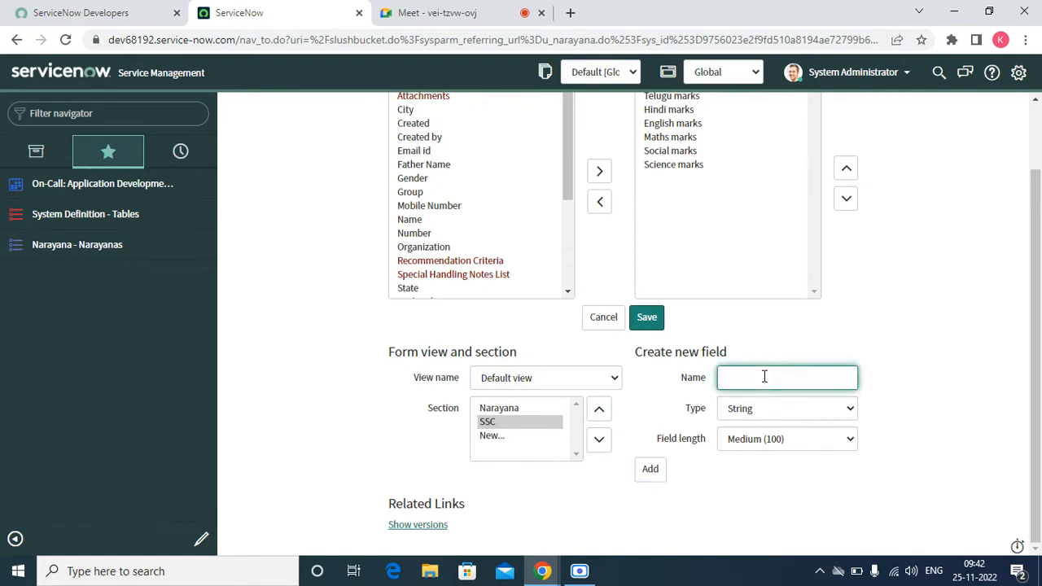
{"action": "type", "text": "Total M"}
{"action": "key", "text": "BackSpace"}
{"action": "type", "text": "marks"}
{"action": "left_click", "coordinate": [651, 469]}
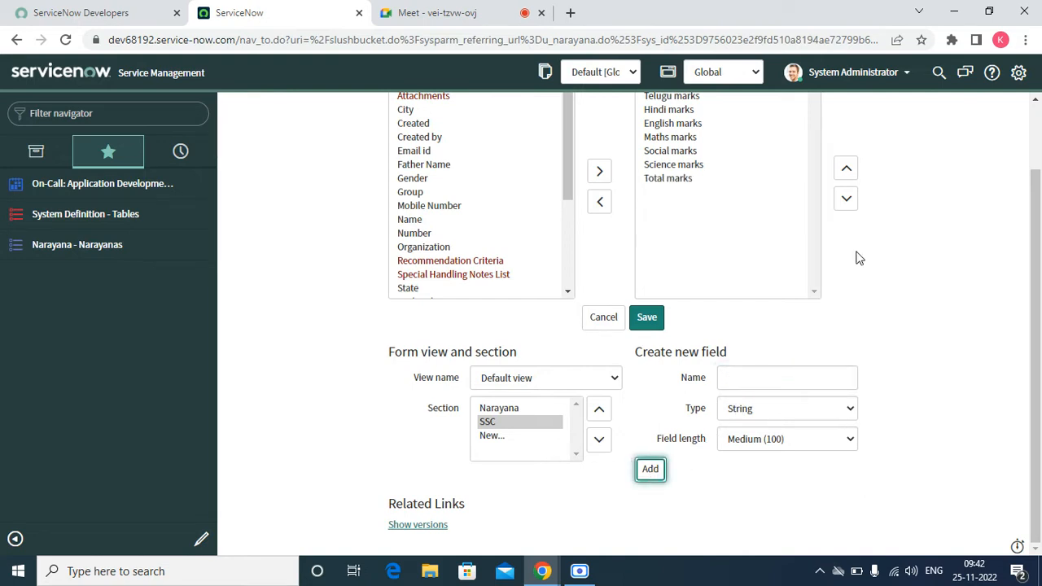
- Save the SSC section layout and review its fields on the Narayana record
{"action": "left_click", "coordinate": [1036, 101]}
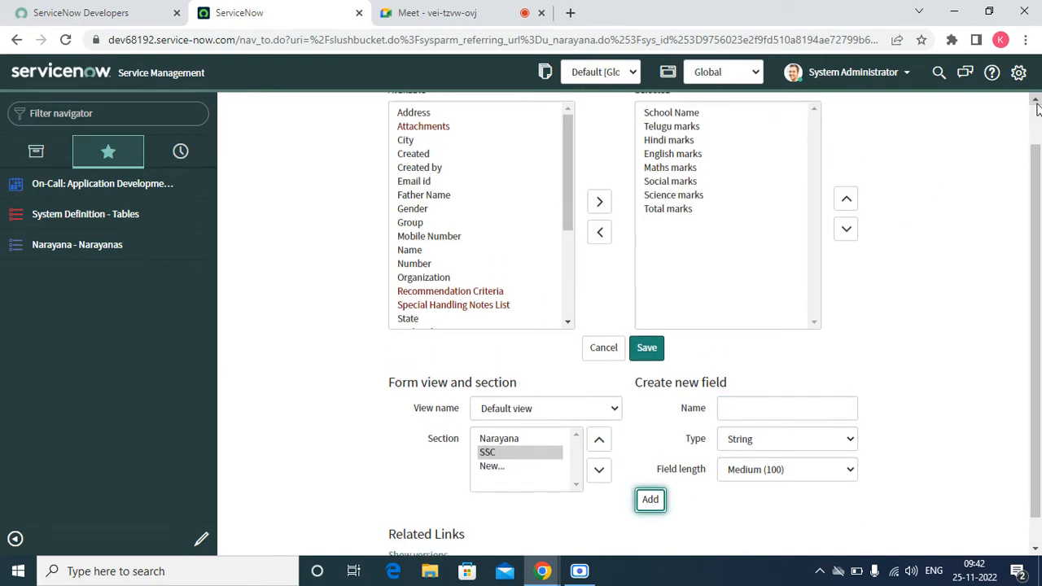
{"action": "left_click", "coordinate": [639, 358]}
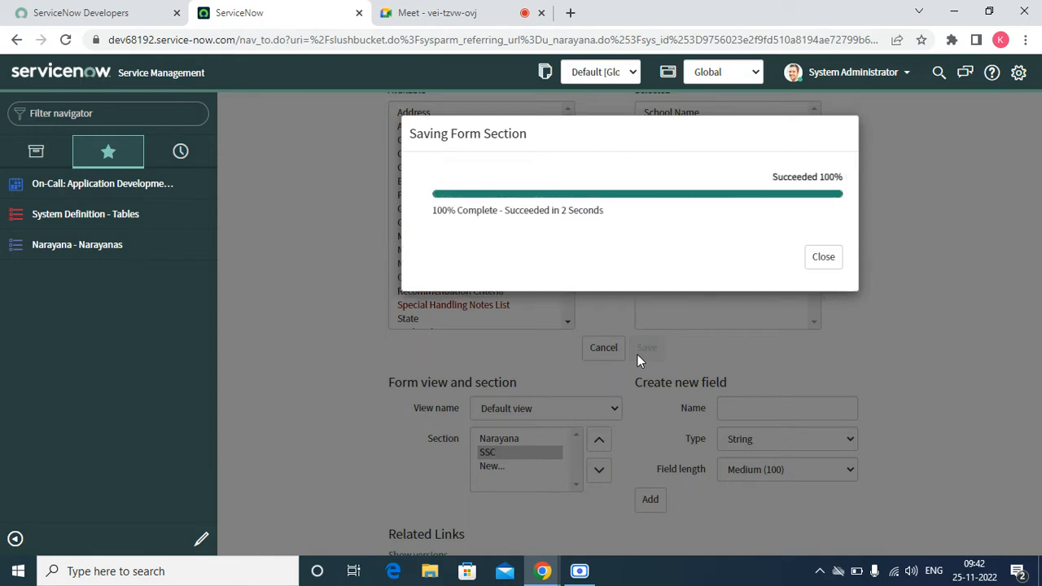
{"action": "left_click", "coordinate": [821, 258]}
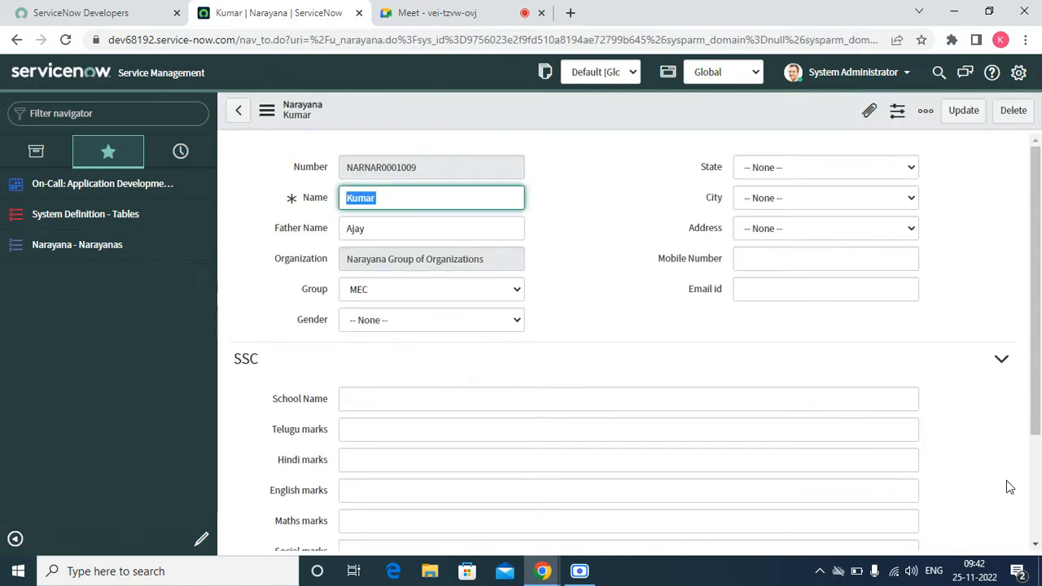
{"action": "left_click", "coordinate": [1032, 545]}
{"action": "left_click", "coordinate": [1032, 544]}
{"action": "left_click", "coordinate": [1032, 545]}
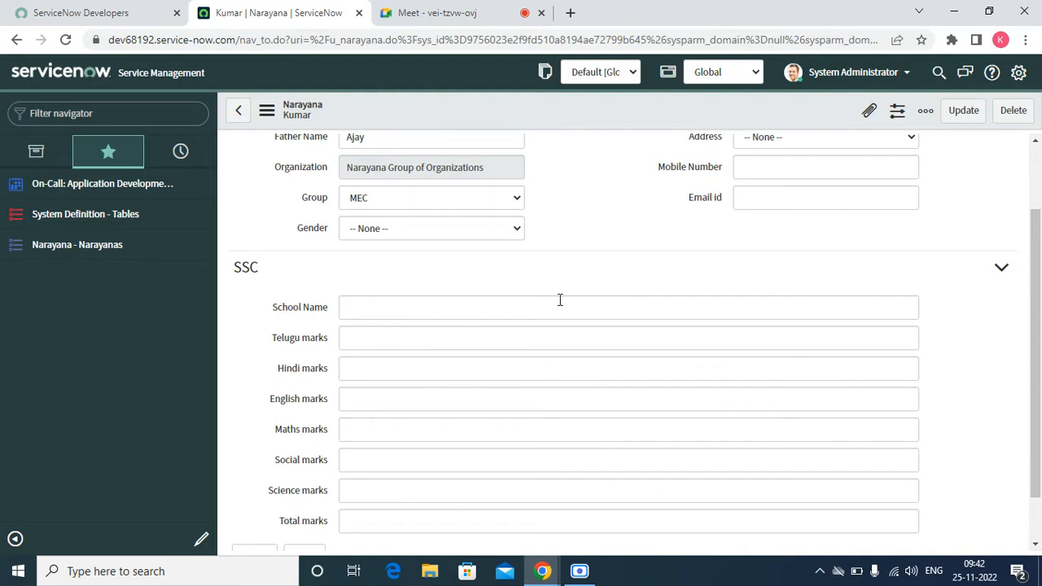
- Reopen the form layout configuration of the Narayana record and select the SSC section
{"action": "right_click", "coordinate": [422, 107]}
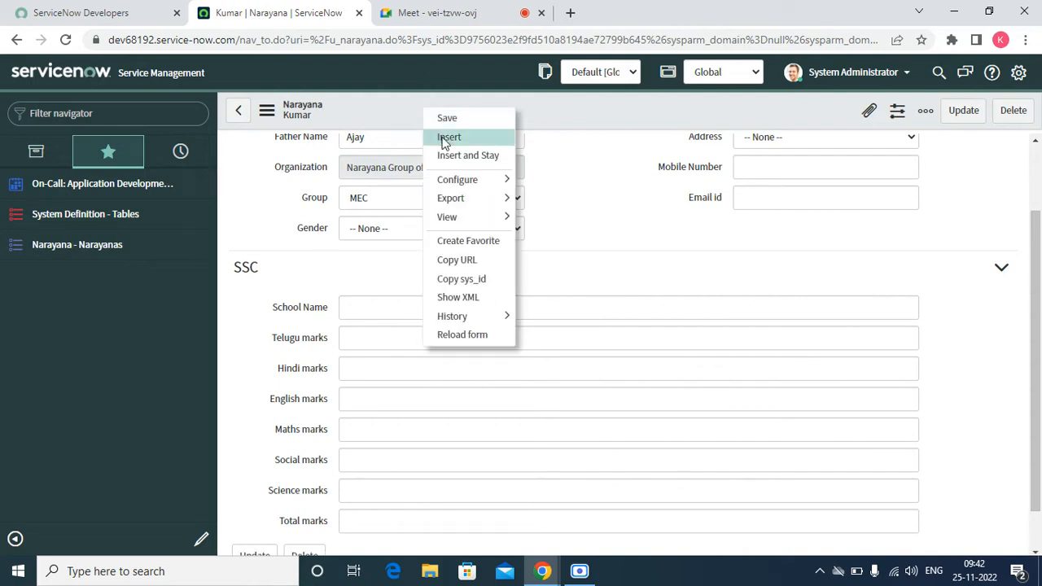
{"action": "mouse_move", "coordinate": [473, 176]}
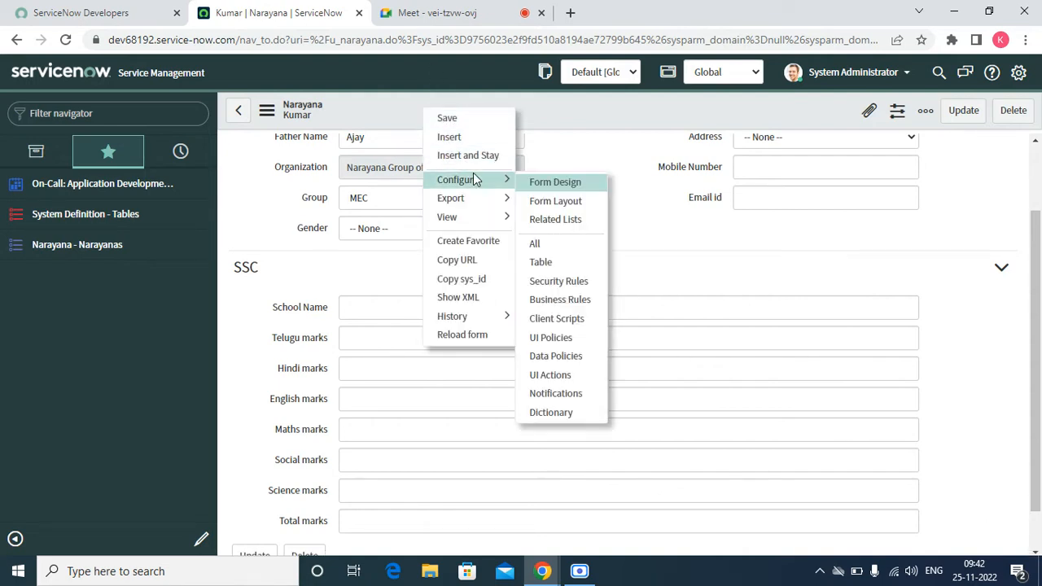
{"action": "left_click", "coordinate": [549, 200]}
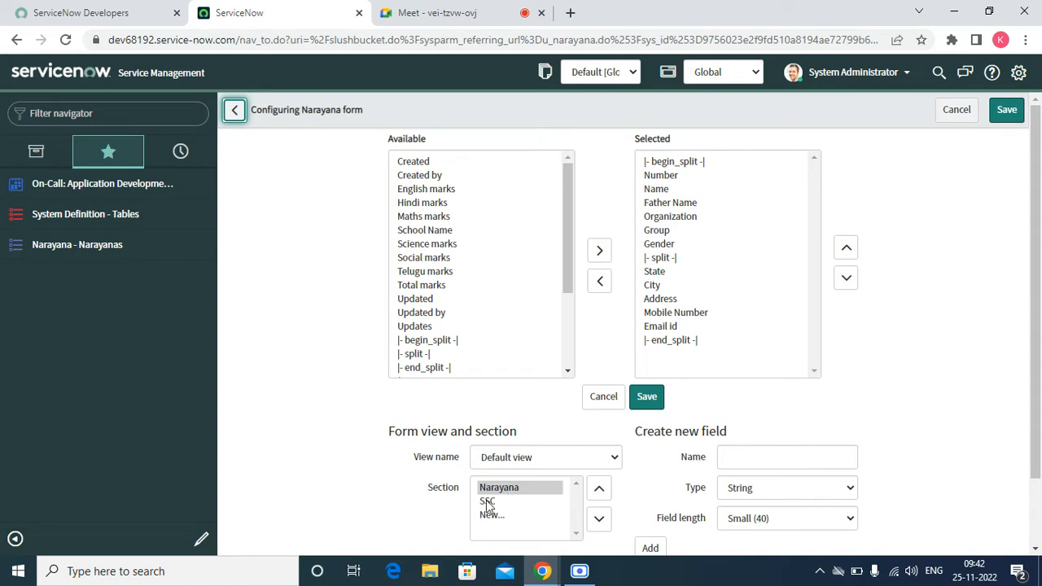
{"action": "left_click", "coordinate": [487, 503]}
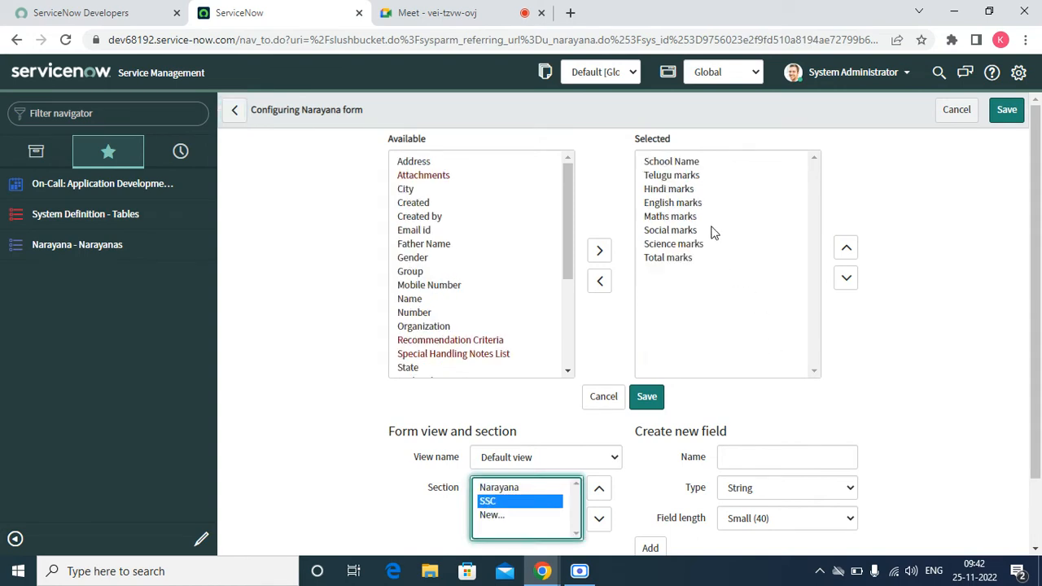
- Add the begin_split, split and end_split elements to the selected fields of the SSC section
{"action": "left_click", "coordinate": [569, 371]}
{"action": "left_click", "coordinate": [570, 371]}
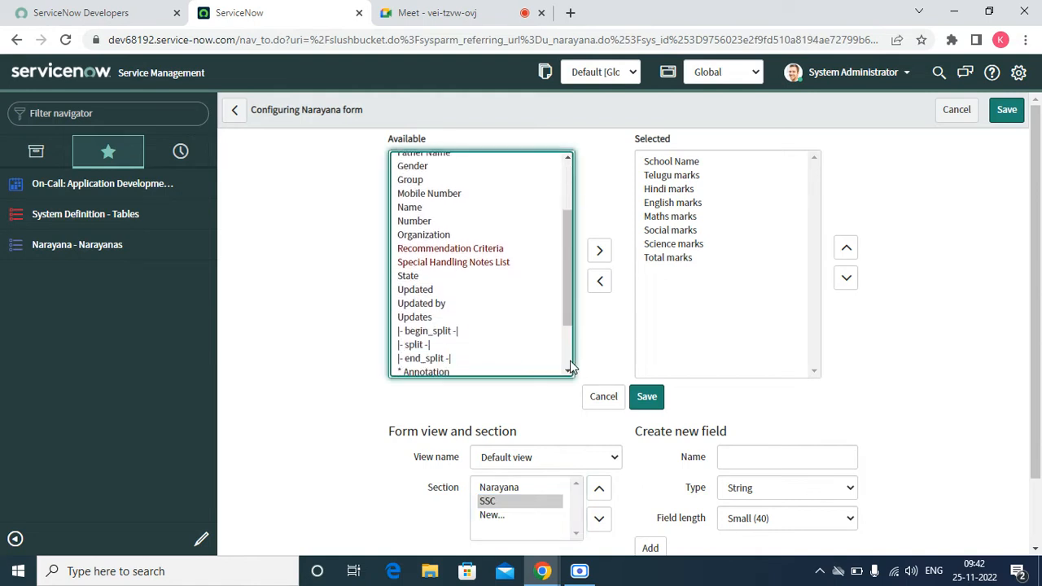
{"action": "double_click", "coordinate": [447, 334]}
{"action": "left_click", "coordinate": [432, 347]}
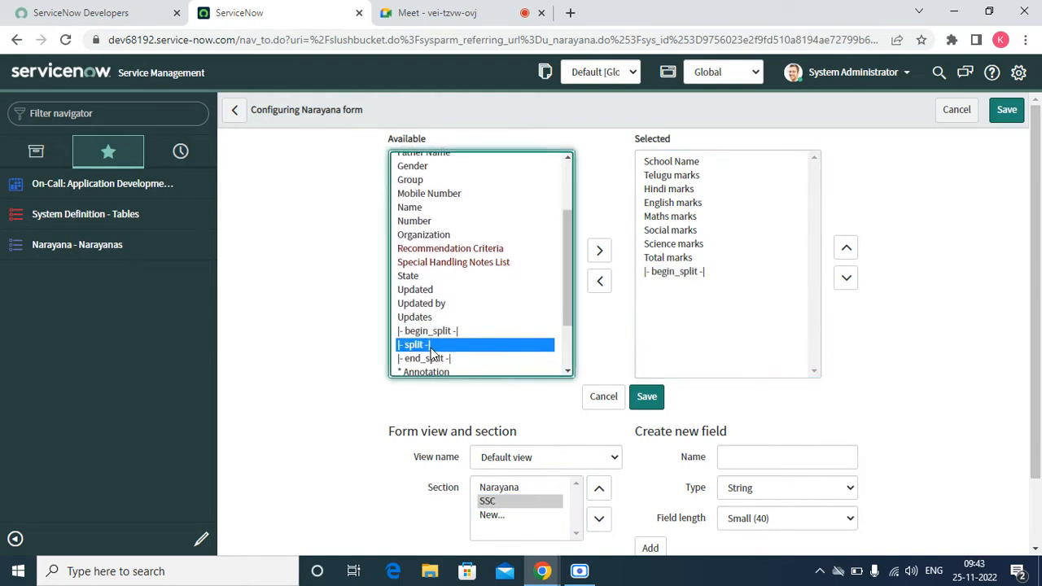
{"action": "double_click", "coordinate": [432, 346]}
{"action": "double_click", "coordinate": [438, 359]}
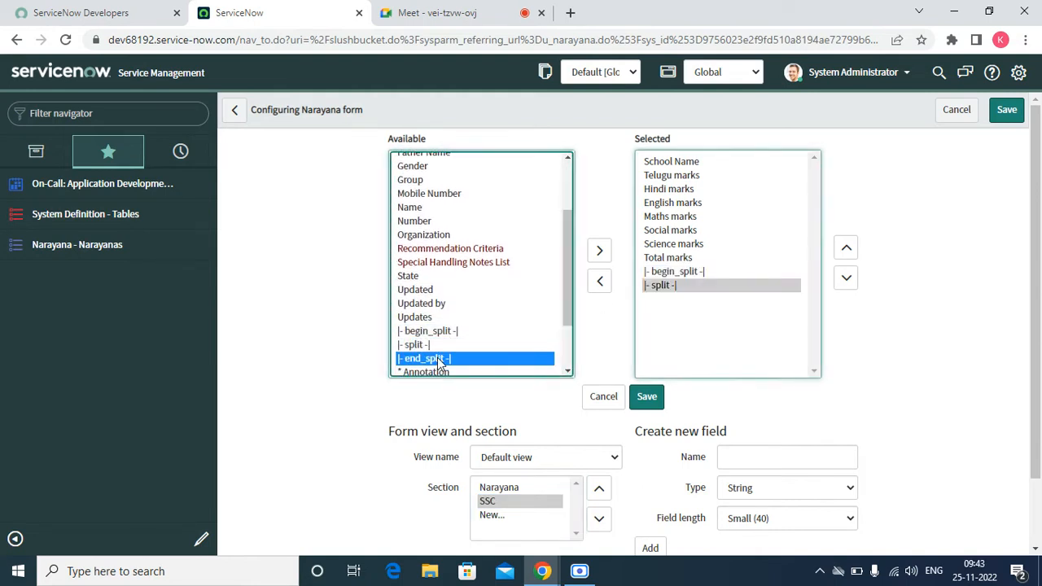
- Move the begin_split element above School Name in the SSC section's field order
{"action": "left_click", "coordinate": [669, 274]}
{"action": "left_click", "coordinate": [847, 250]}
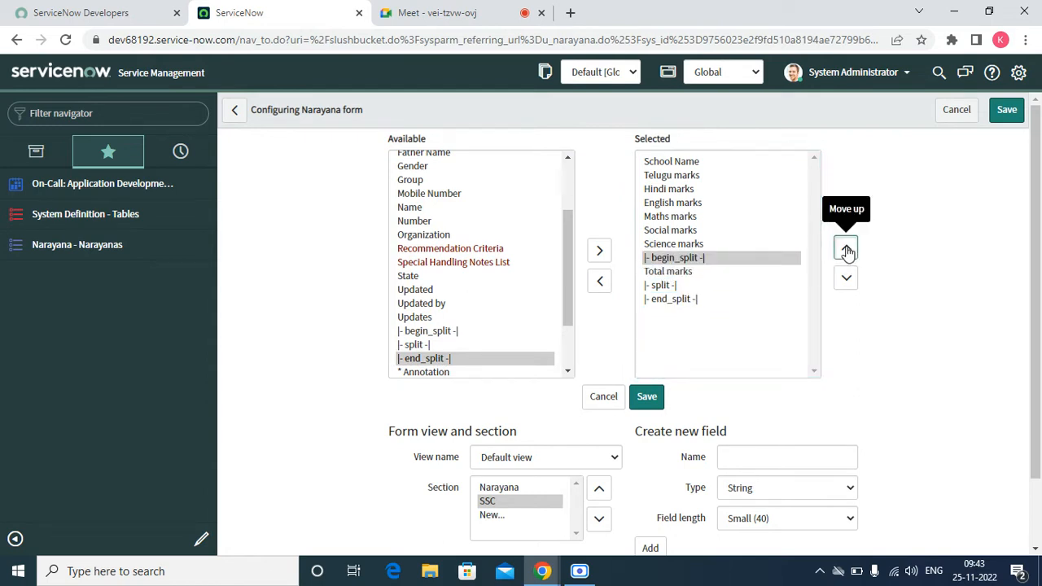
{"action": "left_click", "coordinate": [847, 250]}
{"action": "left_click", "coordinate": [847, 250]}
{"action": "left_click", "coordinate": [847, 250]}
{"action": "left_click", "coordinate": [846, 250]}
{"action": "left_click", "coordinate": [847, 250]}
{"action": "left_click", "coordinate": [847, 250]}
- Place the split element between English marks and Maths marks and save the SSC section layout
{"action": "left_click", "coordinate": [846, 250]}
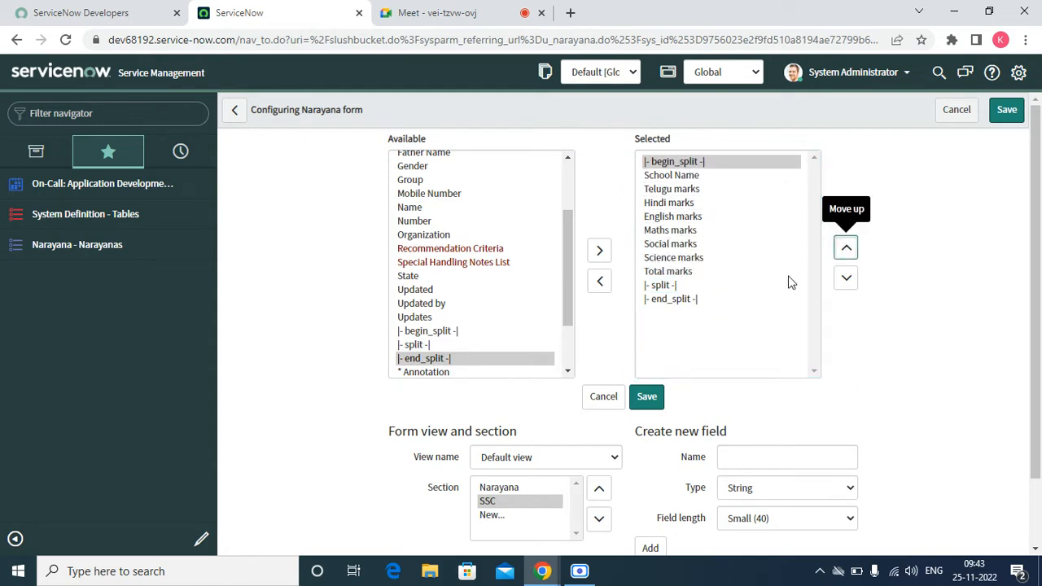
{"action": "left_click", "coordinate": [682, 287]}
{"action": "left_click", "coordinate": [846, 250]}
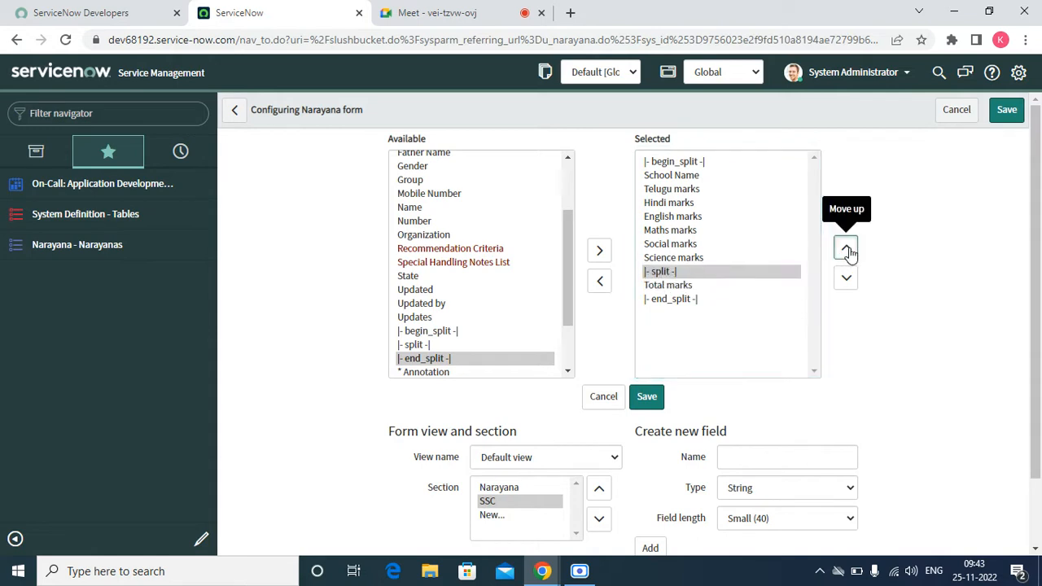
{"action": "left_click", "coordinate": [847, 250]}
{"action": "left_click", "coordinate": [846, 250]}
{"action": "left_click", "coordinate": [847, 250]}
{"action": "left_click", "coordinate": [847, 250]}
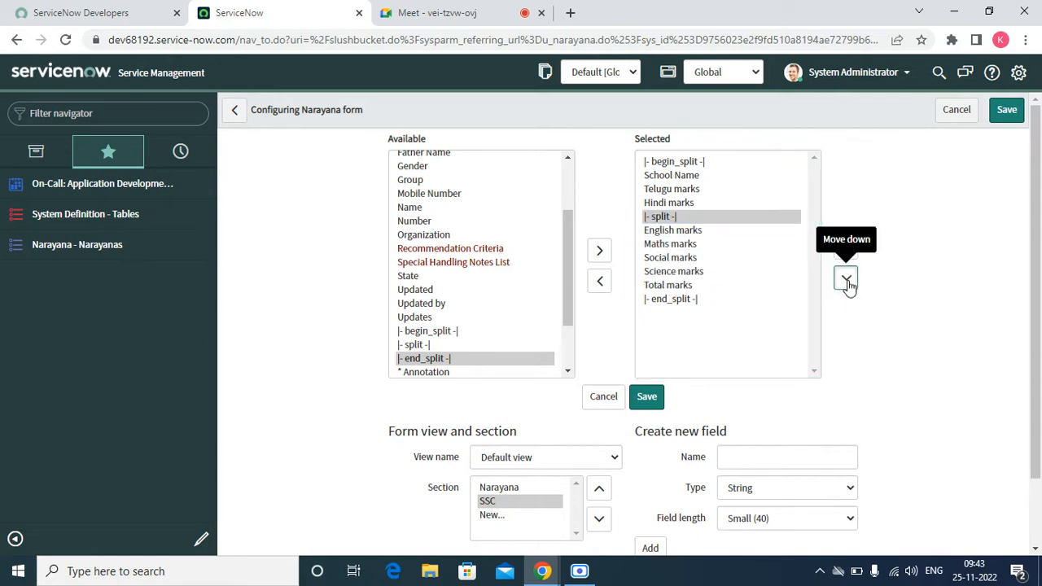
{"action": "left_click", "coordinate": [847, 279]}
{"action": "left_click", "coordinate": [647, 397]}
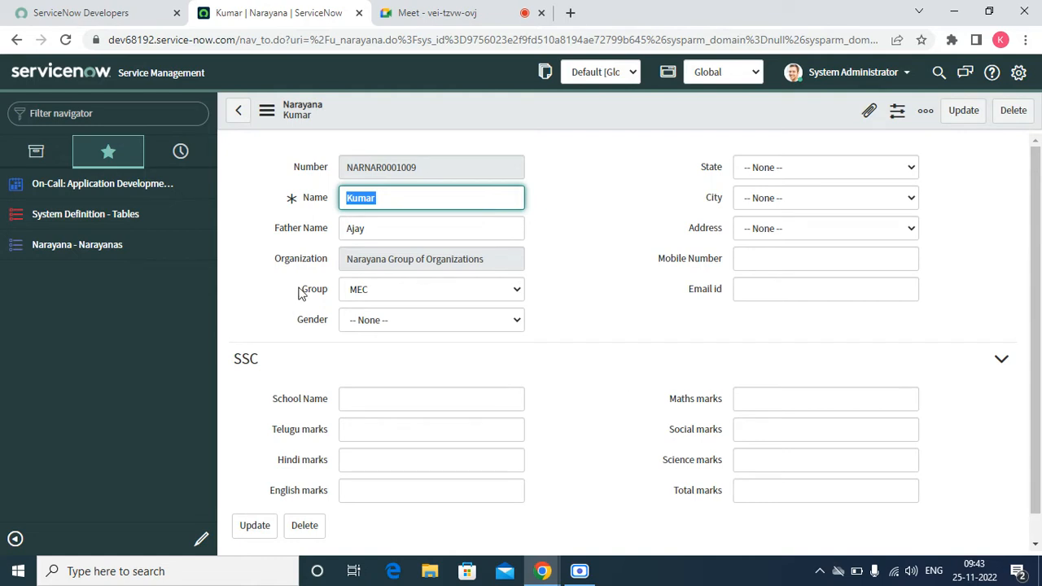
- Open Form Design for the Narayana form from the record
{"action": "right_click", "coordinate": [374, 121]}
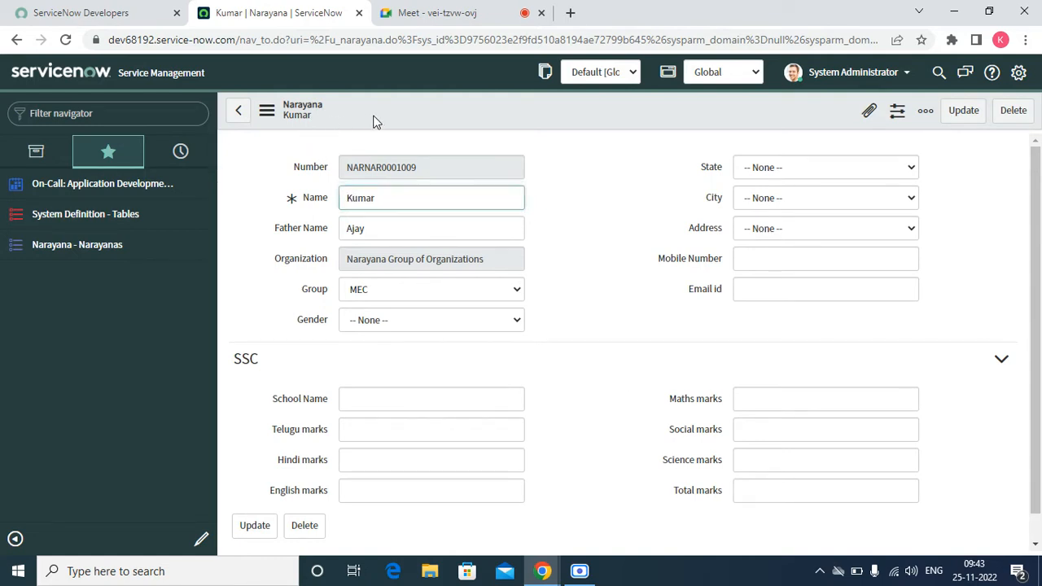
{"action": "mouse_move", "coordinate": [422, 192]}
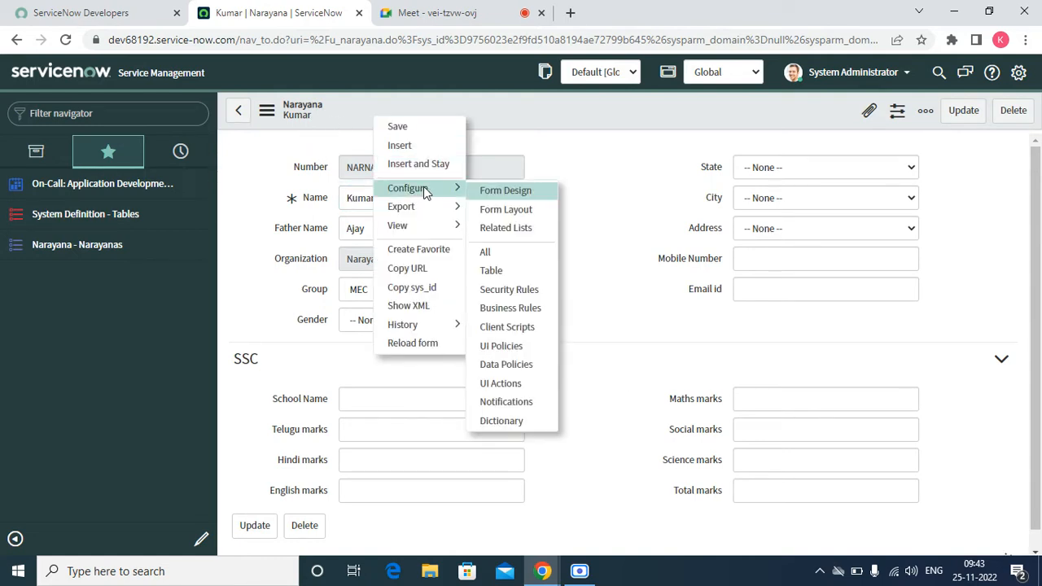
{"action": "left_click", "coordinate": [501, 195]}
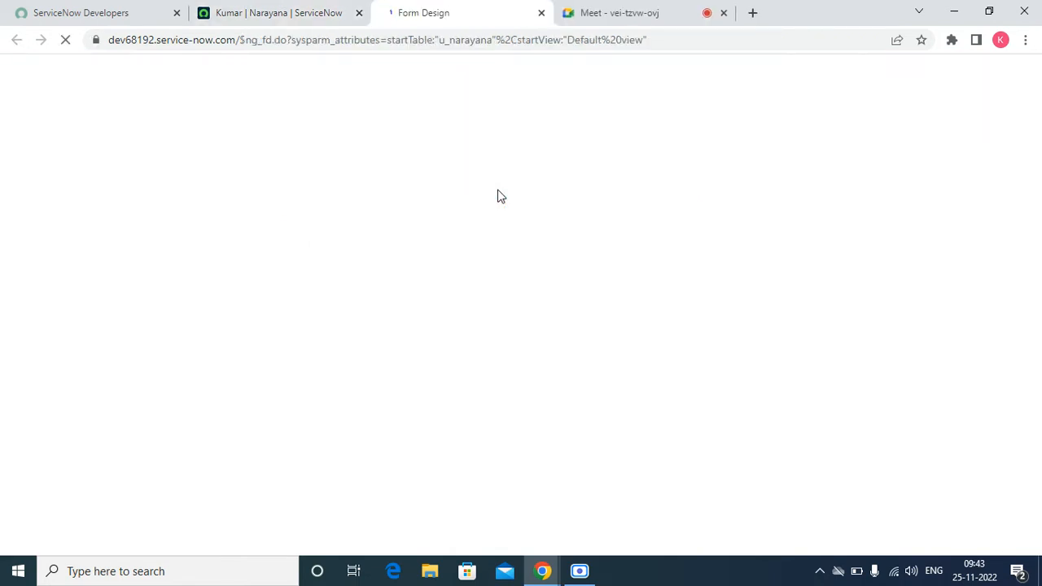
{"action": "left_click", "coordinate": [333, 12]}
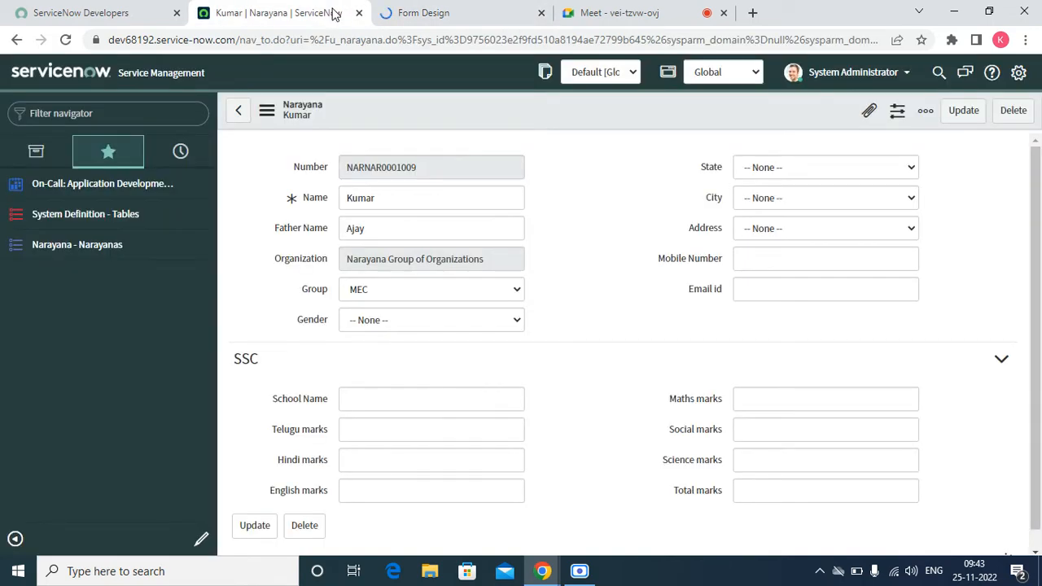
{"action": "left_click", "coordinate": [580, 570]}
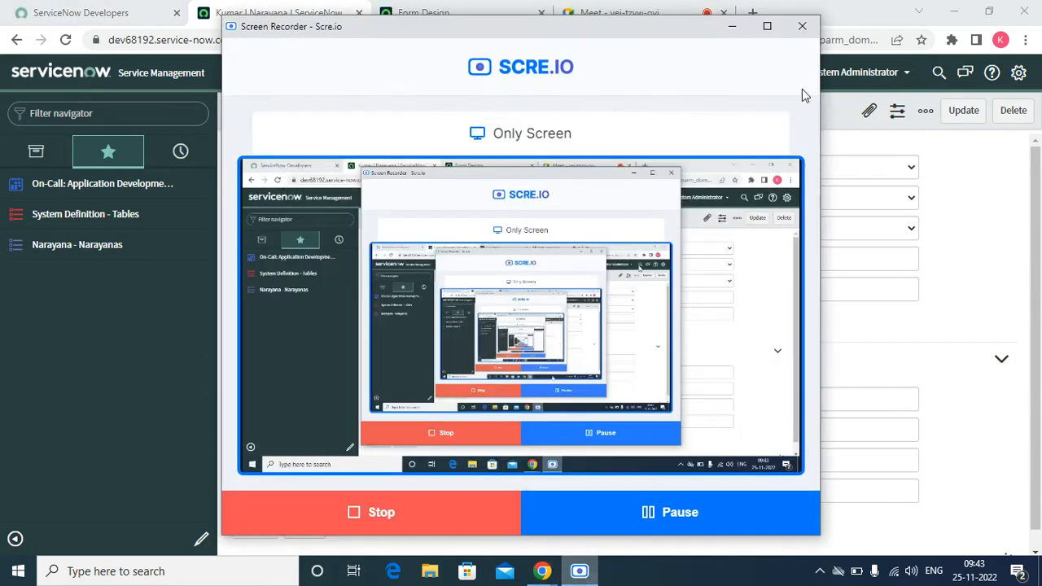
{"action": "left_click", "coordinate": [732, 26]}
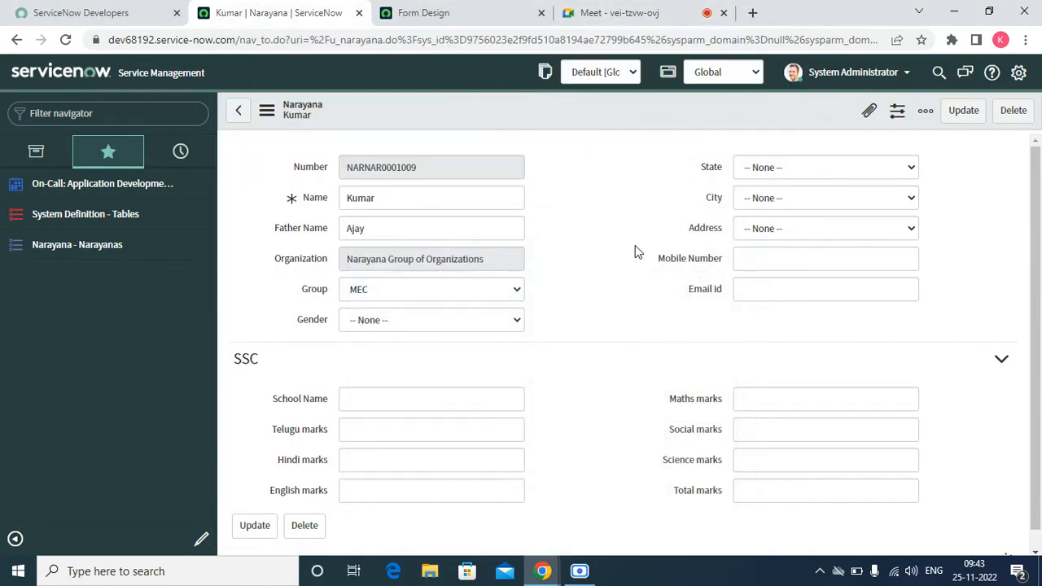
- In Form Design, move the Gender field to the Narayana section's second column, below Email id
{"action": "left_click", "coordinate": [490, 9]}
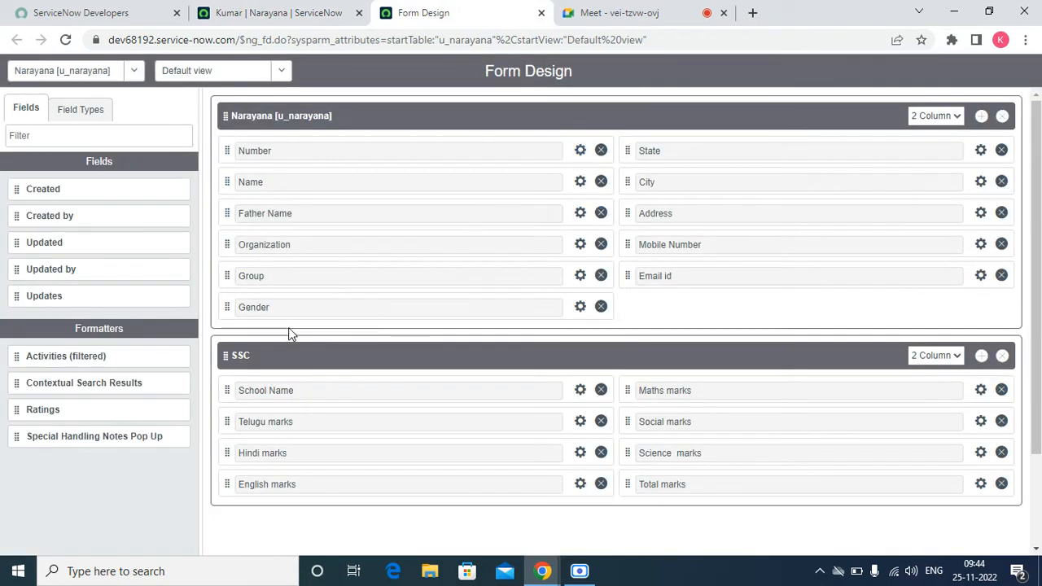
{"action": "left_click_drag", "start_coordinate": [231, 305], "coordinate": [619, 150]}
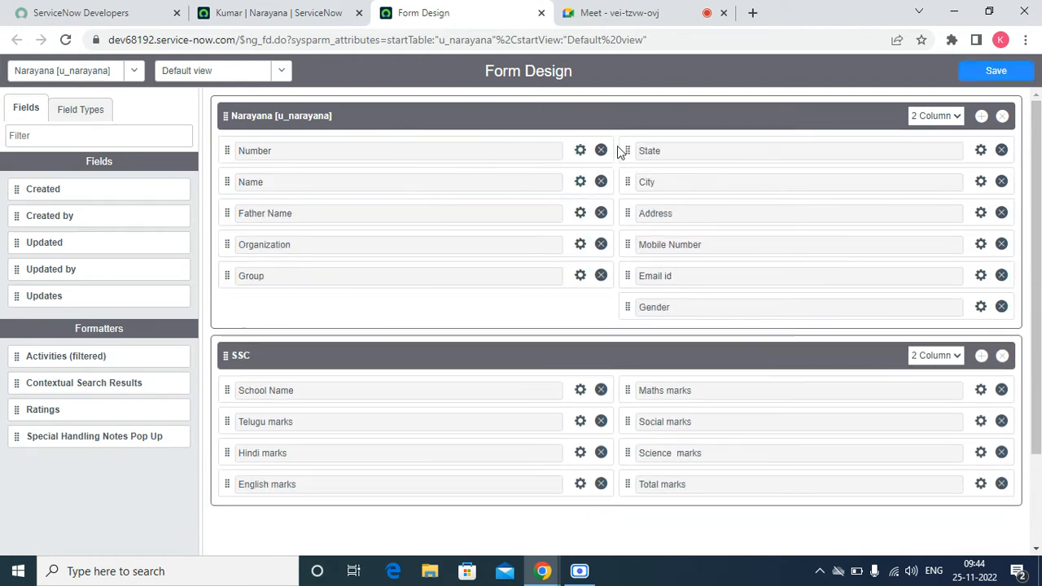
- Save the Narayana form design and reload the record's form with the updated layout
{"action": "left_click", "coordinate": [986, 75]}
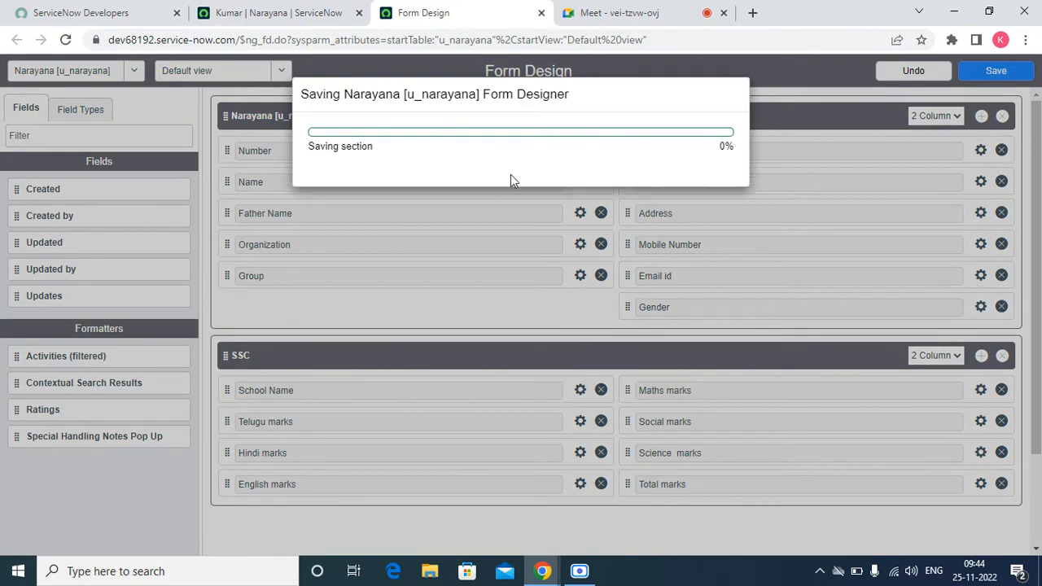
{"action": "left_click", "coordinate": [716, 177]}
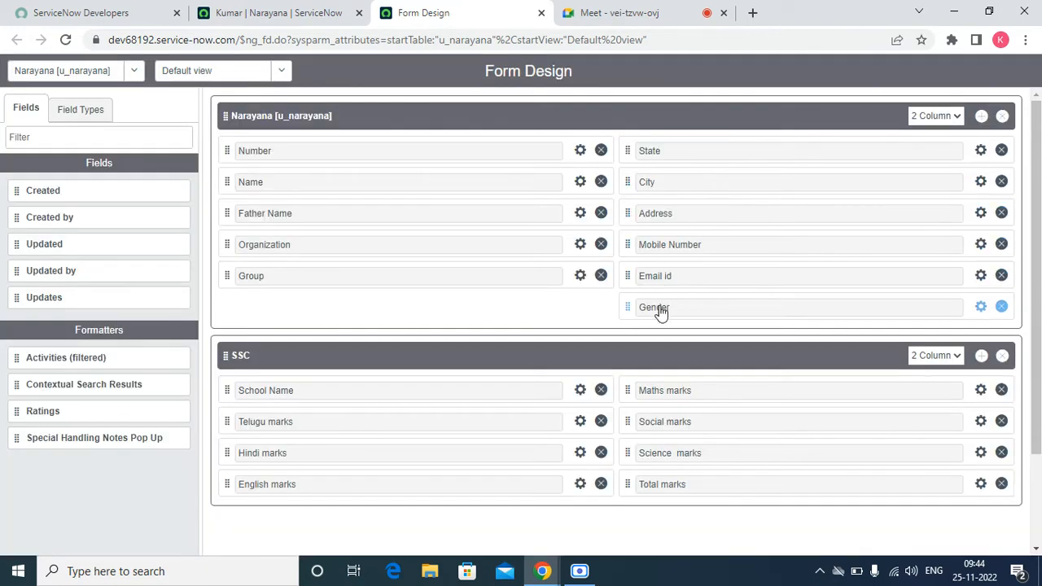
{"action": "left_click", "coordinate": [289, 12]}
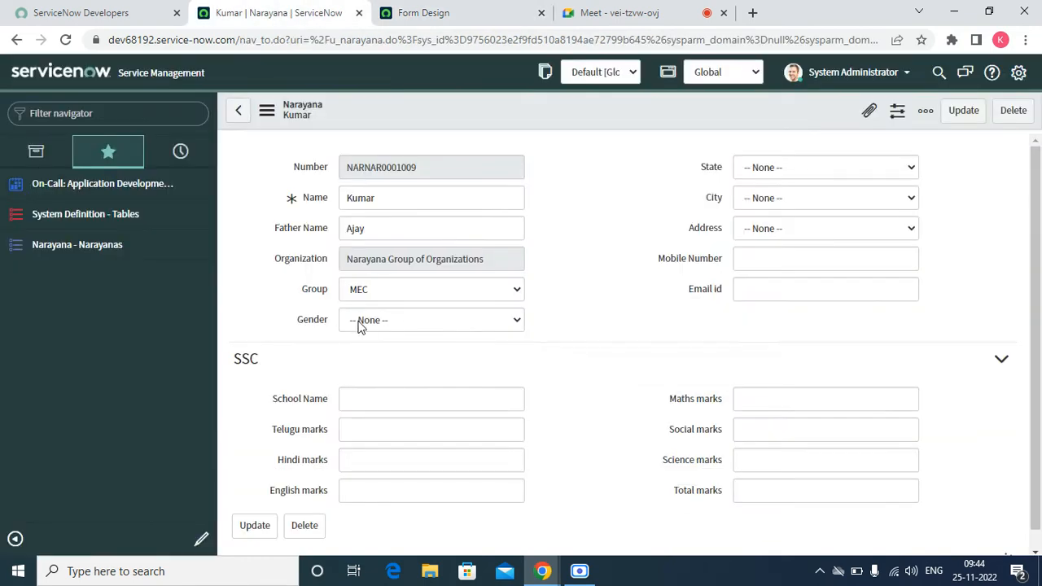
{"action": "left_click", "coordinate": [266, 110]}
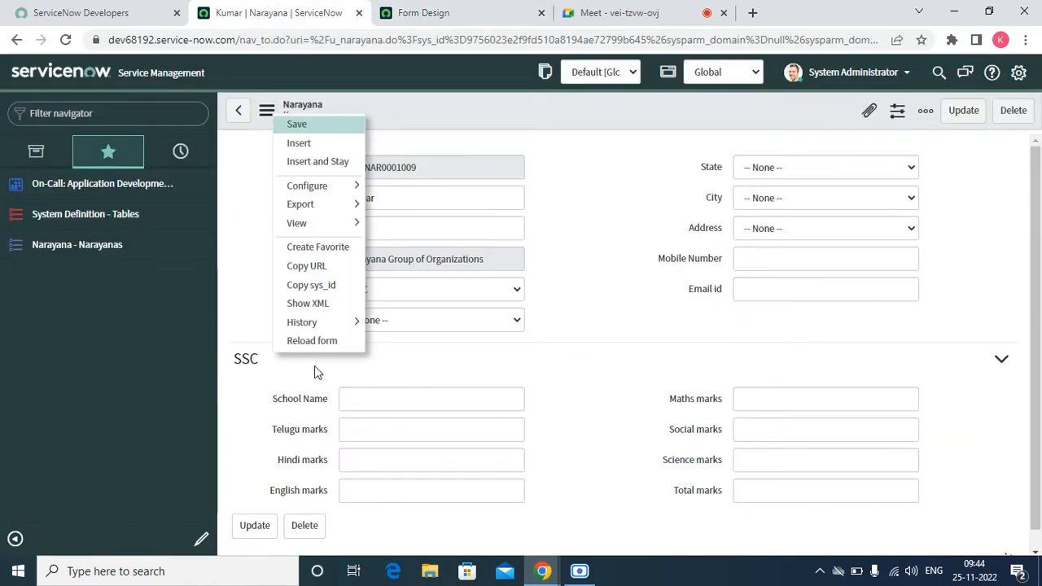
{"action": "left_click", "coordinate": [319, 343]}
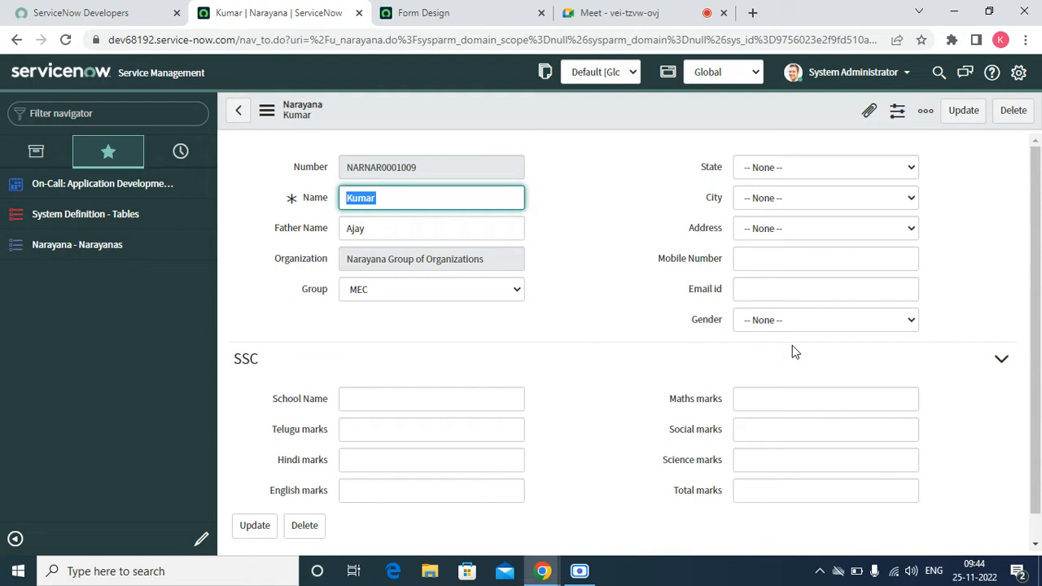
- Return to Form Design, try to move the Gender field into the first column below Group, and undo each attempt
{"action": "left_click", "coordinate": [407, 12]}
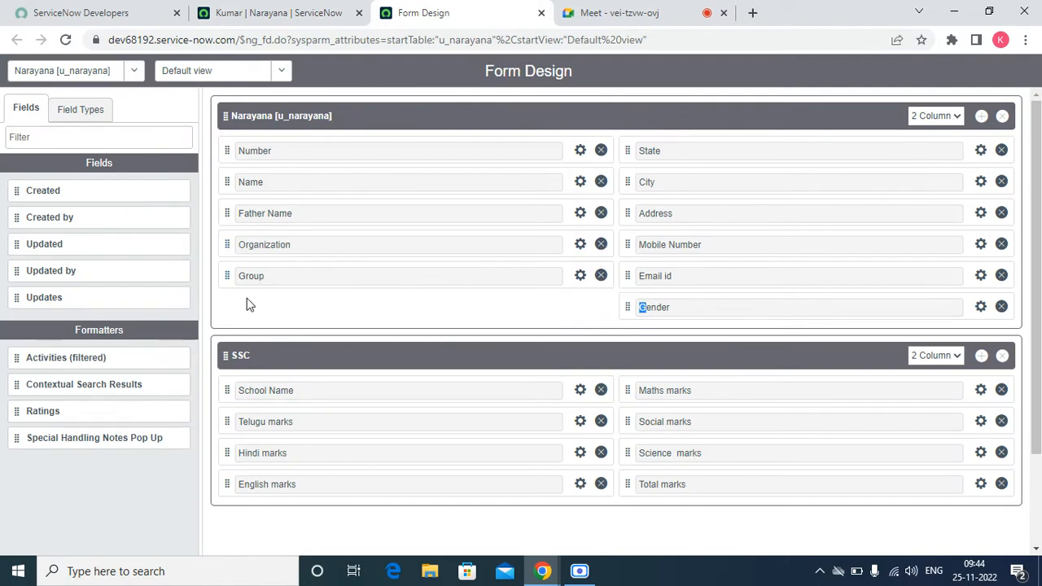
{"action": "left_click_drag", "start_coordinate": [654, 309], "coordinate": [572, 315]}
{"action": "left_click_drag", "start_coordinate": [625, 308], "coordinate": [240, 295]}
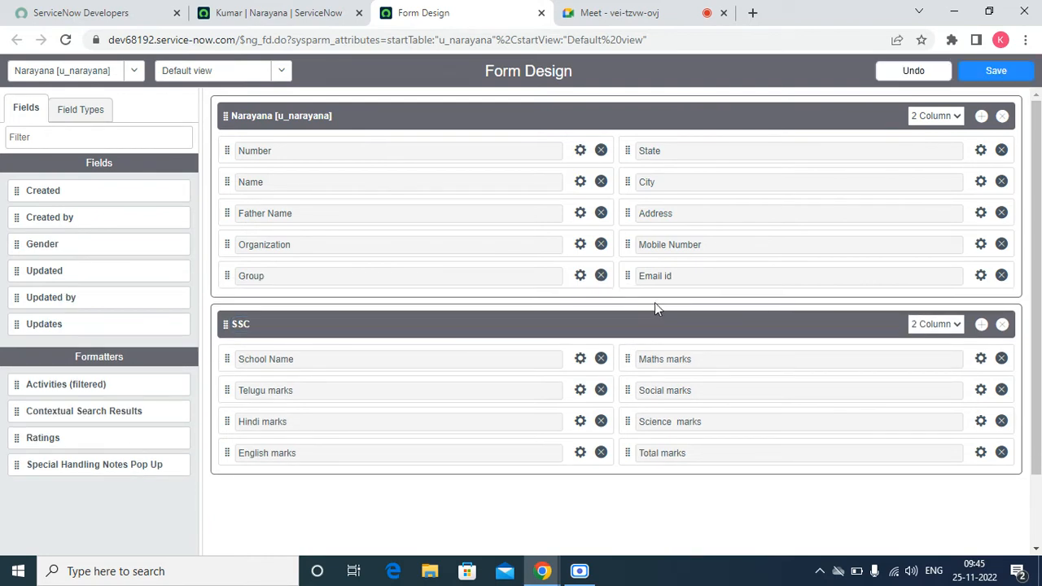
{"action": "left_click", "coordinate": [914, 72]}
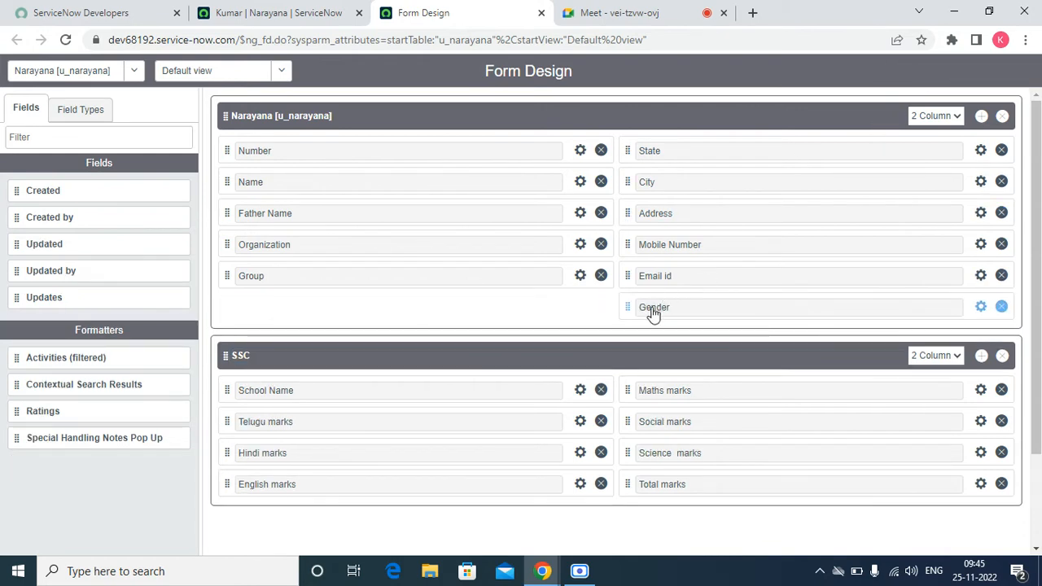
{"action": "left_click_drag", "start_coordinate": [651, 309], "coordinate": [361, 326]}
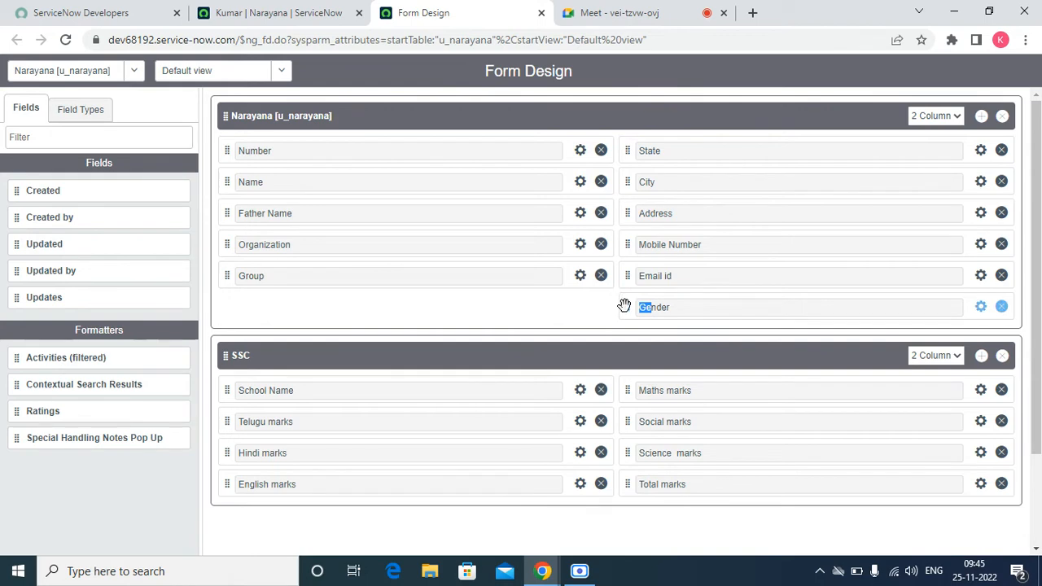
{"action": "left_click_drag", "start_coordinate": [623, 305], "coordinate": [239, 298]}
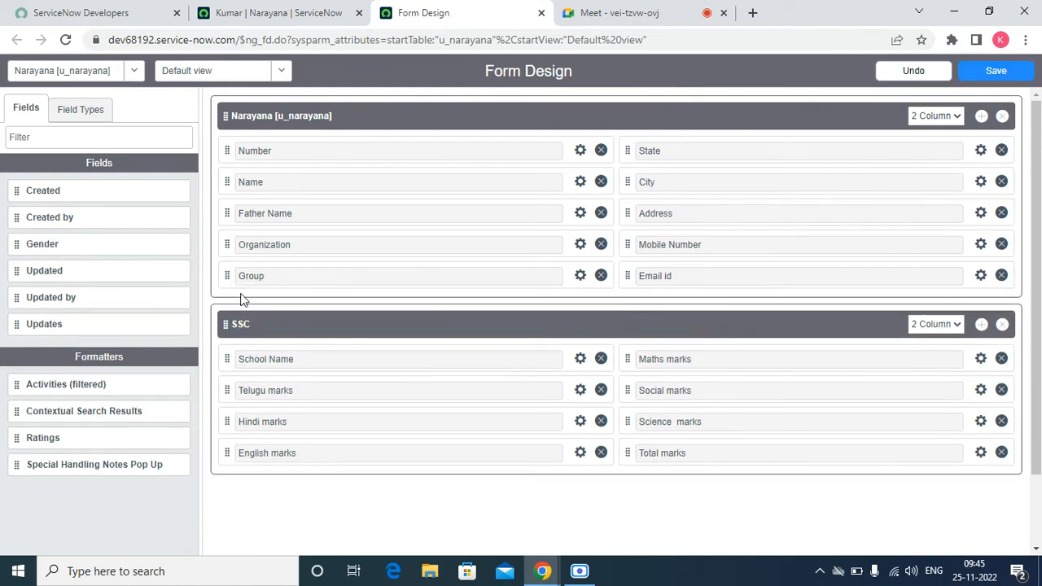
{"action": "left_click", "coordinate": [914, 71]}
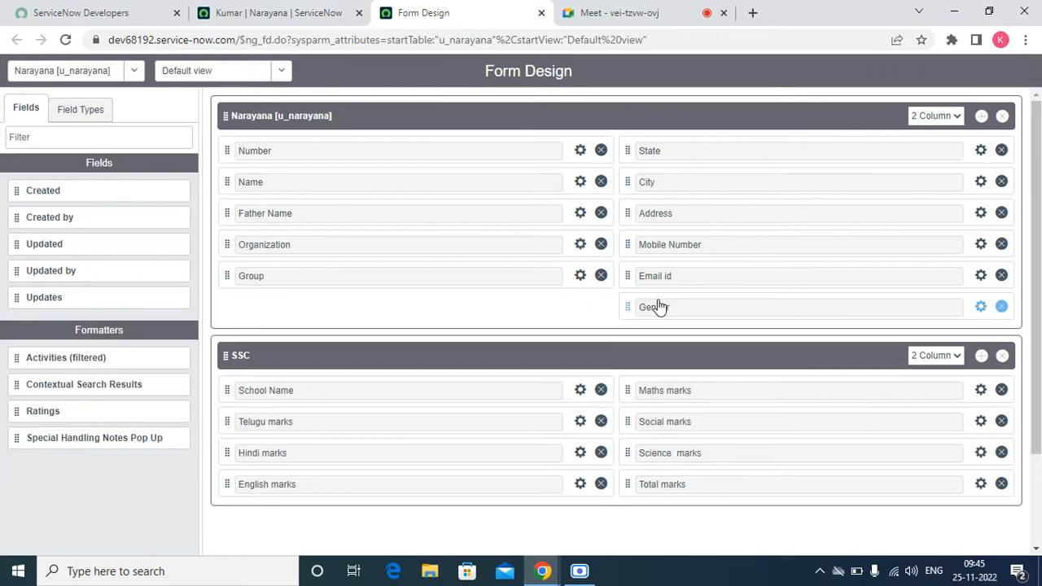
- Try to move the Gender field above State in the second column and undo the change
{"action": "left_click_drag", "start_coordinate": [627, 304], "coordinate": [635, 123]}
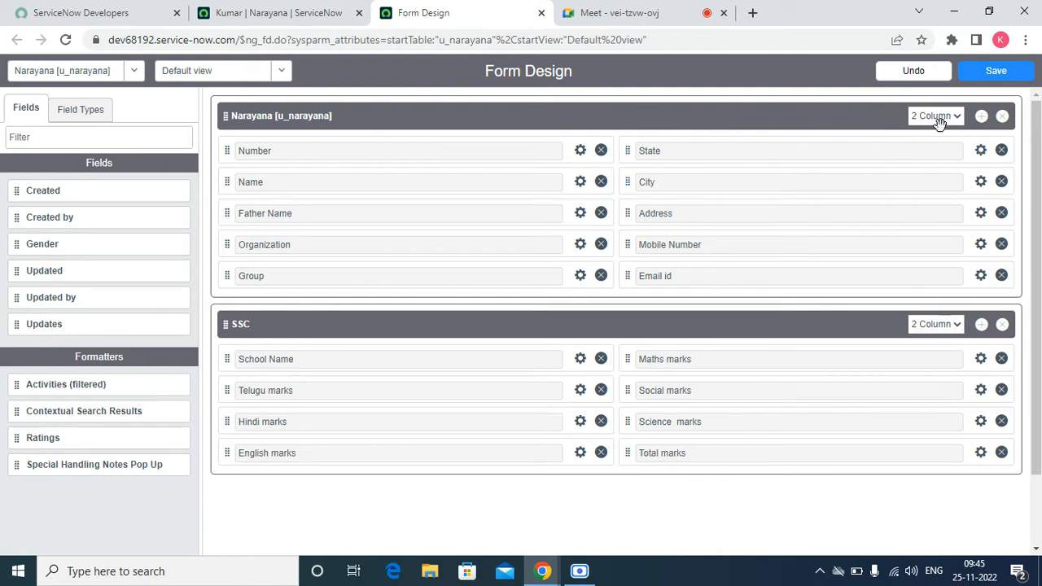
{"action": "left_click", "coordinate": [912, 71]}
{"action": "double_click", "coordinate": [661, 308]}
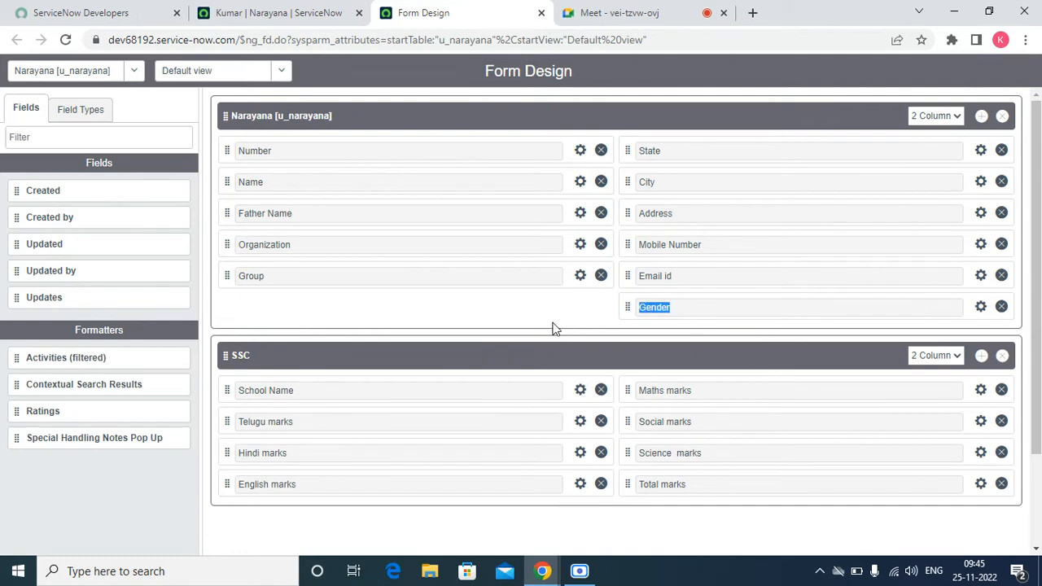
- Move the Gender field between State and City in the second column and save the form design
{"action": "left_click_drag", "start_coordinate": [630, 307], "coordinate": [627, 171]}
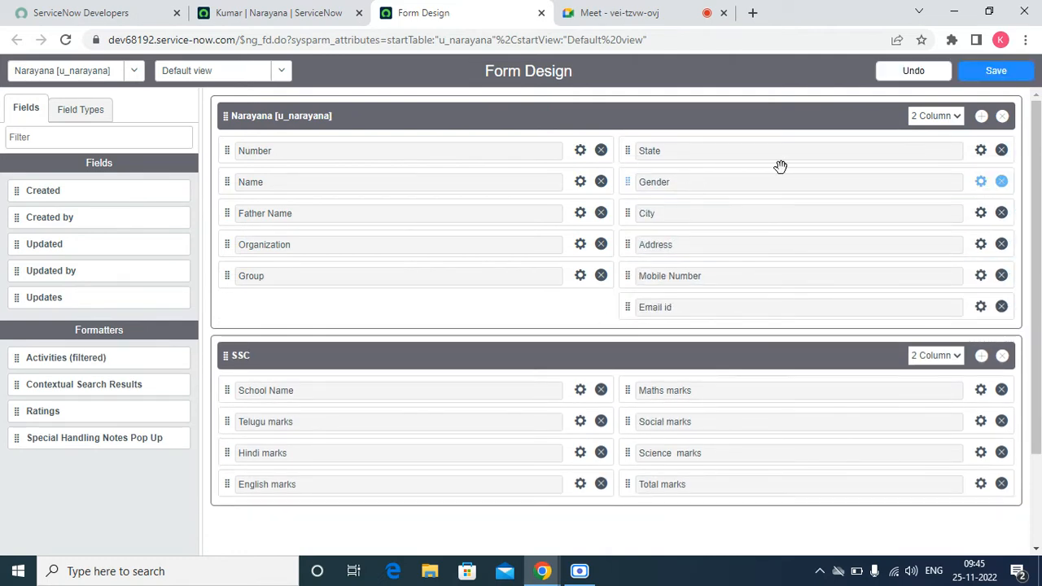
{"action": "left_click", "coordinate": [993, 73]}
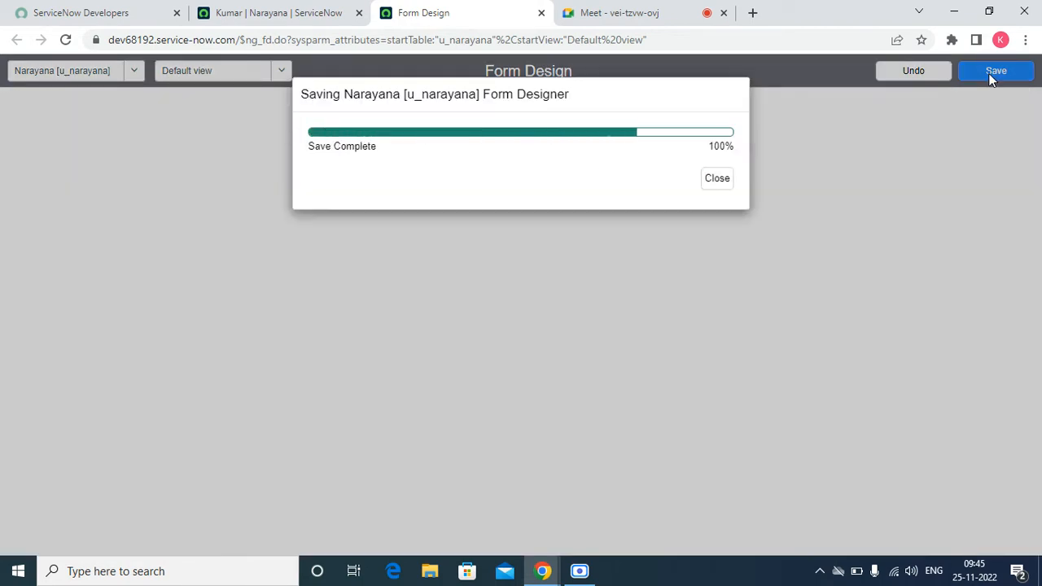
{"action": "left_click", "coordinate": [719, 176]}
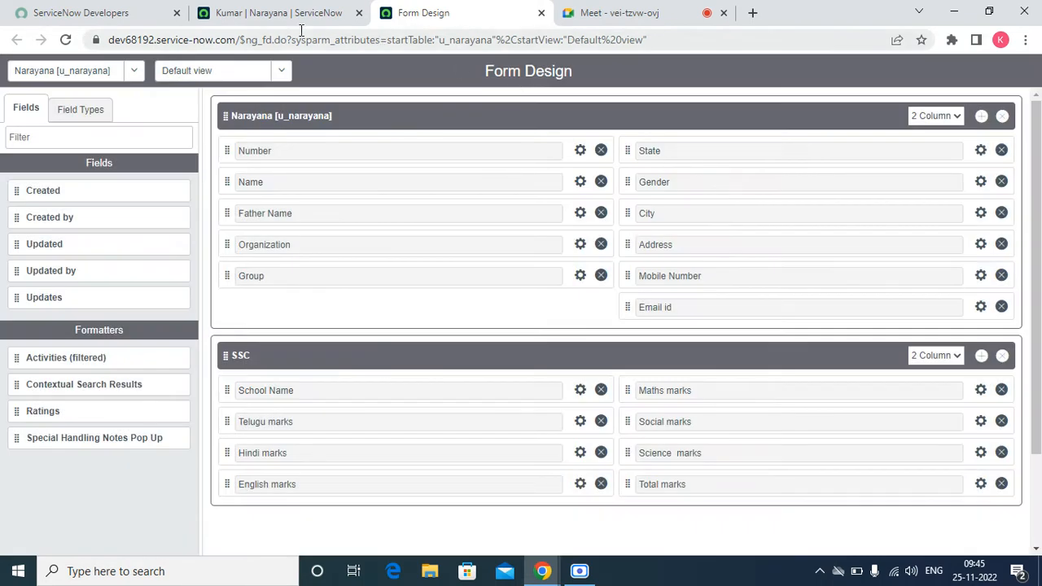
- Reload the Narayana record form to check the Gender field's position
{"action": "left_click", "coordinate": [273, 13]}
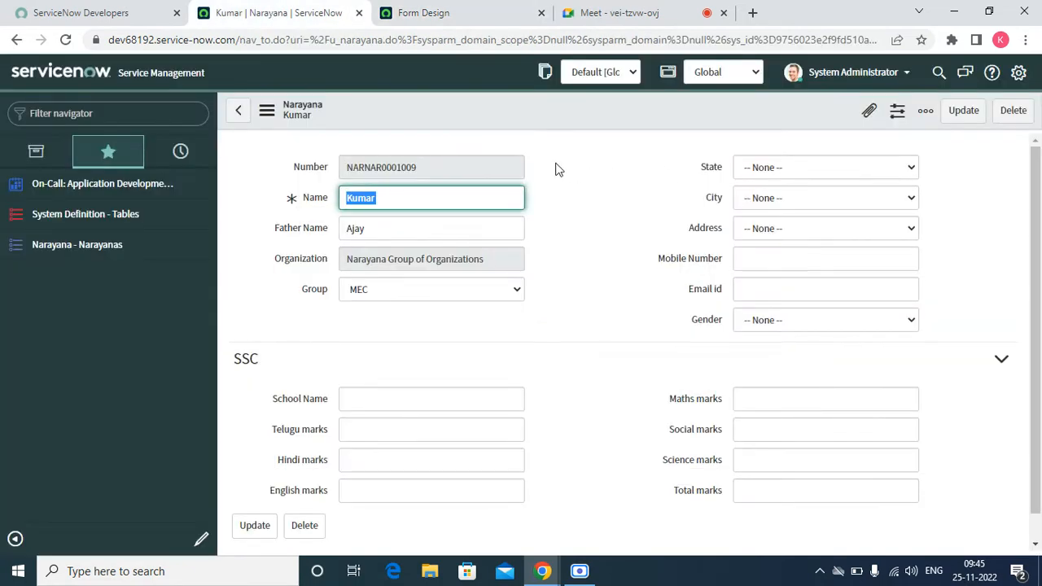
{"action": "left_click", "coordinate": [266, 113]}
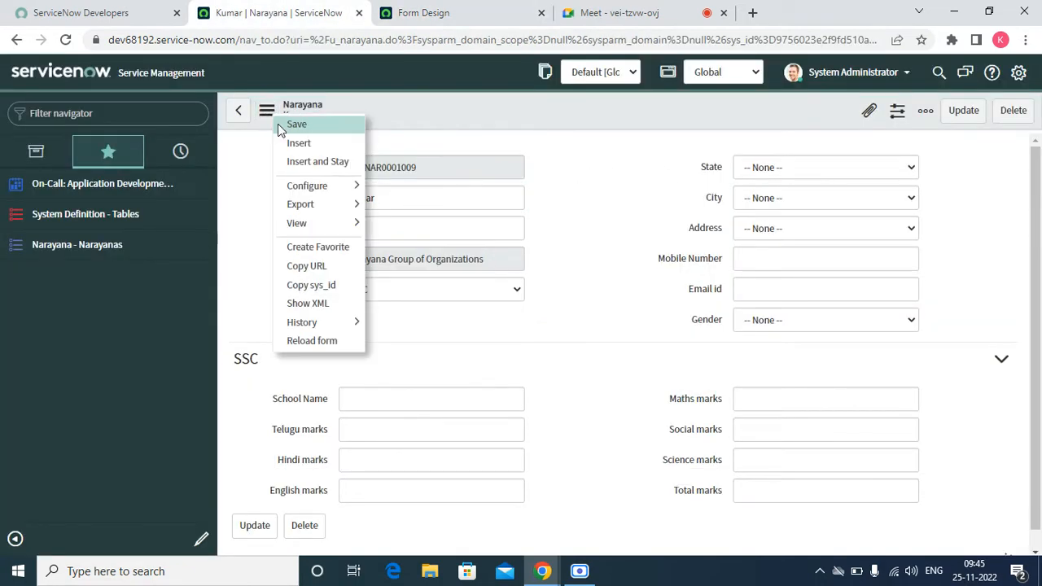
{"action": "left_click", "coordinate": [338, 343]}
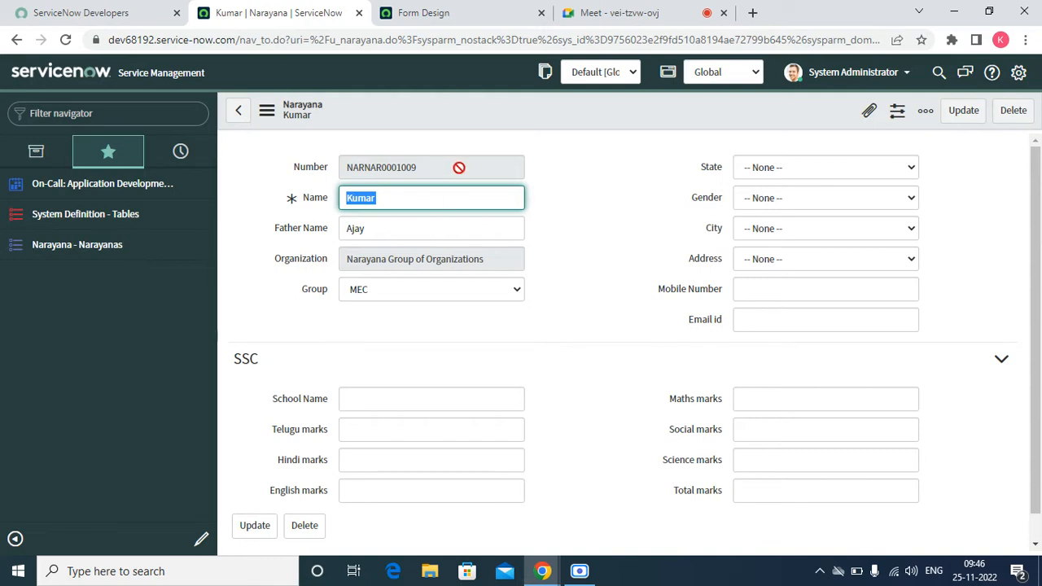
- In Form Design, add a new section below SSC and remove the surplus new sections, keeping only one
{"action": "left_click", "coordinate": [481, 12]}
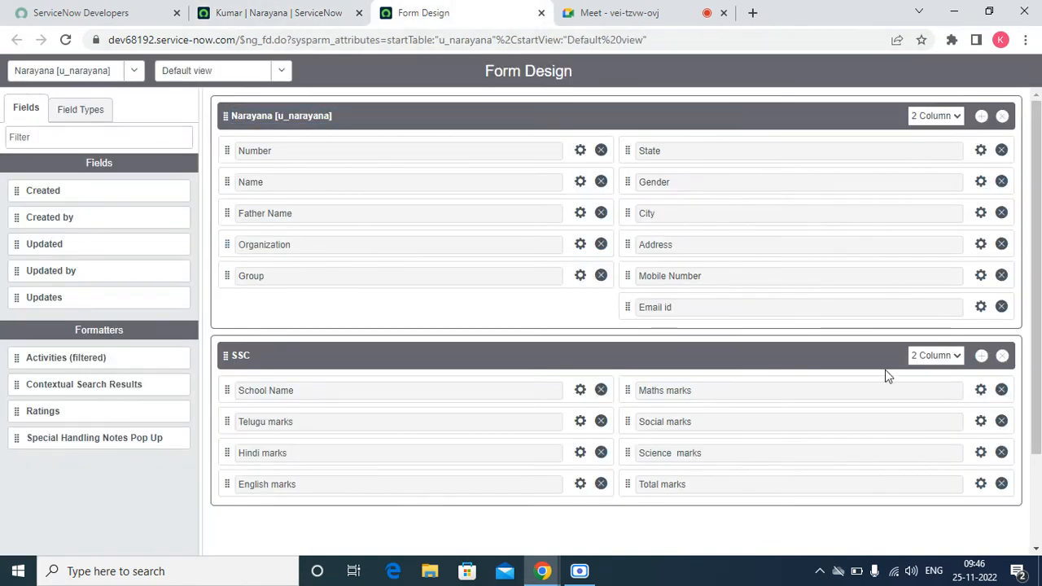
{"action": "scroll", "coordinate": [814, 342], "scroll_direction": "down", "scroll_amount": 2}
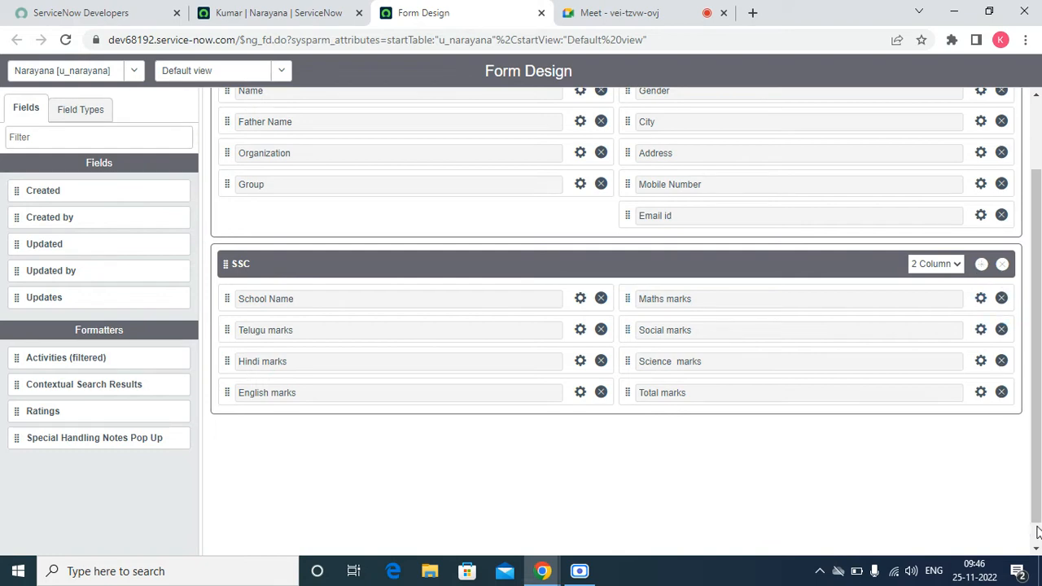
{"action": "double_click", "coordinate": [981, 267]}
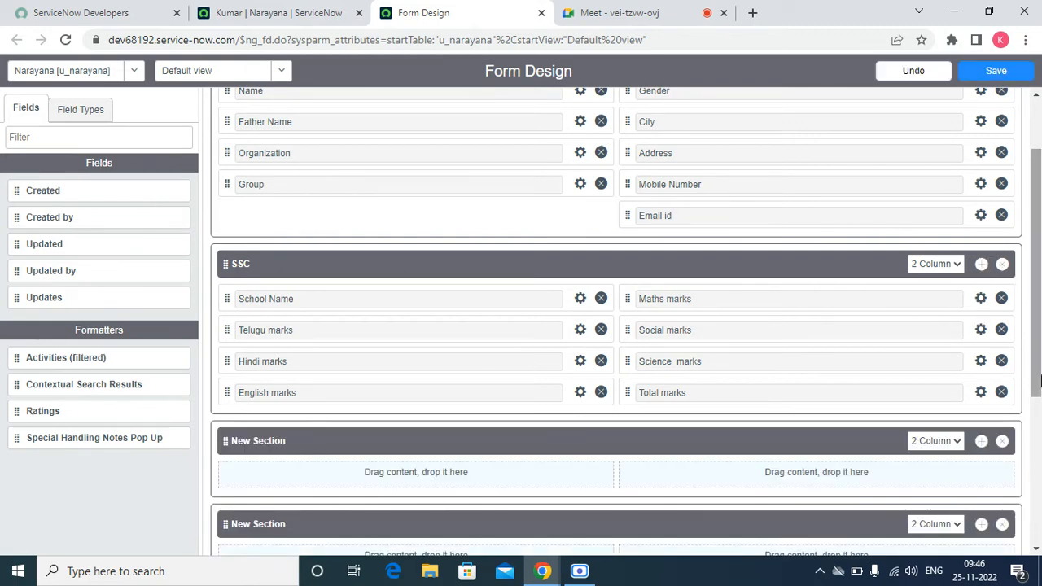
{"action": "left_click_drag", "start_coordinate": [1037, 407], "coordinate": [1038, 486]}
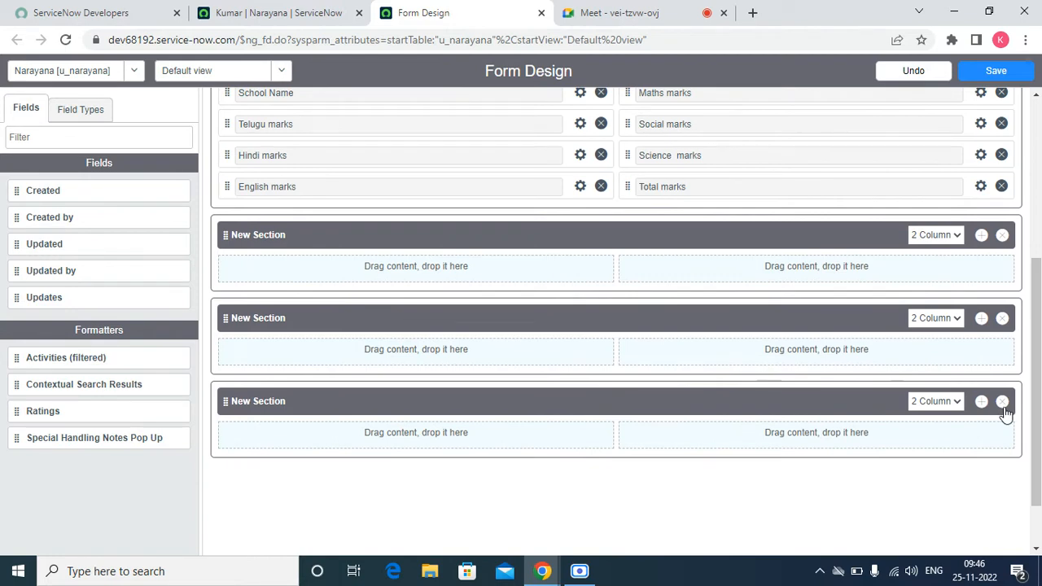
{"action": "left_click", "coordinate": [1002, 405]}
{"action": "left_click", "coordinate": [1002, 333]}
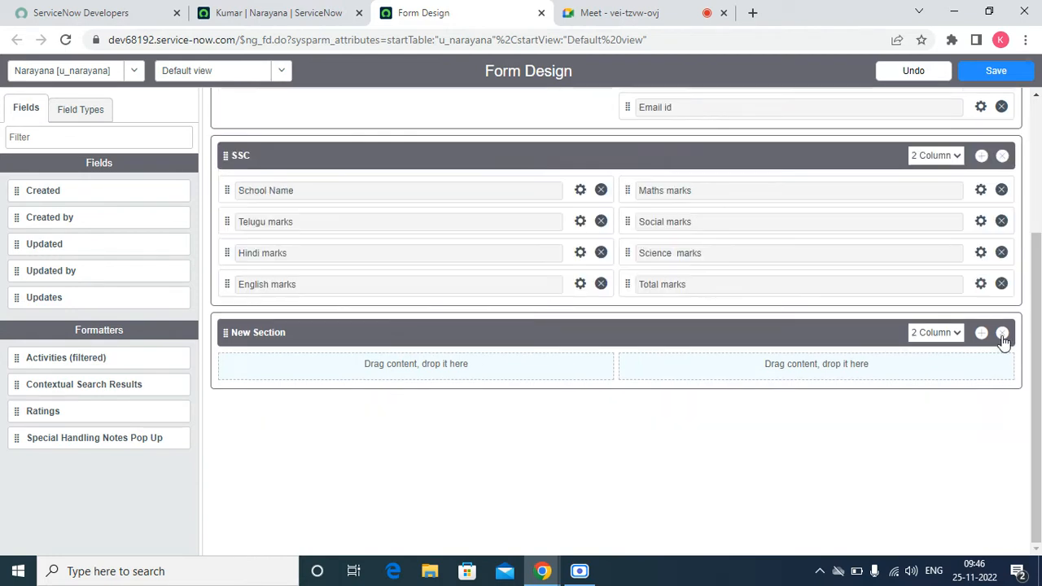
- Name the new section Hostel Details and save the form design
{"action": "left_click", "coordinate": [405, 336]}
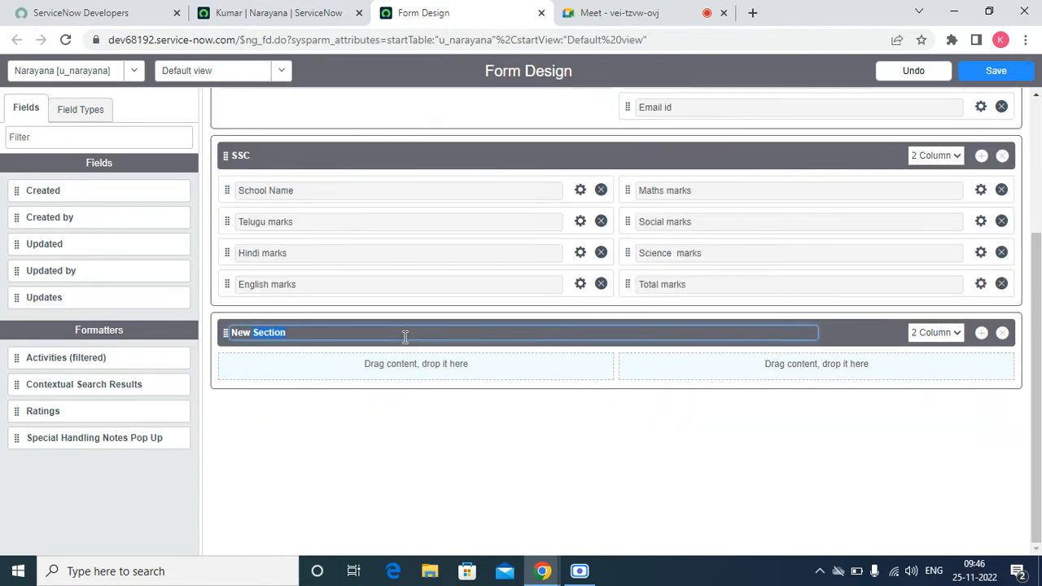
{"action": "type", "text": "Hostel Details"}
{"action": "left_click", "coordinate": [592, 463]}
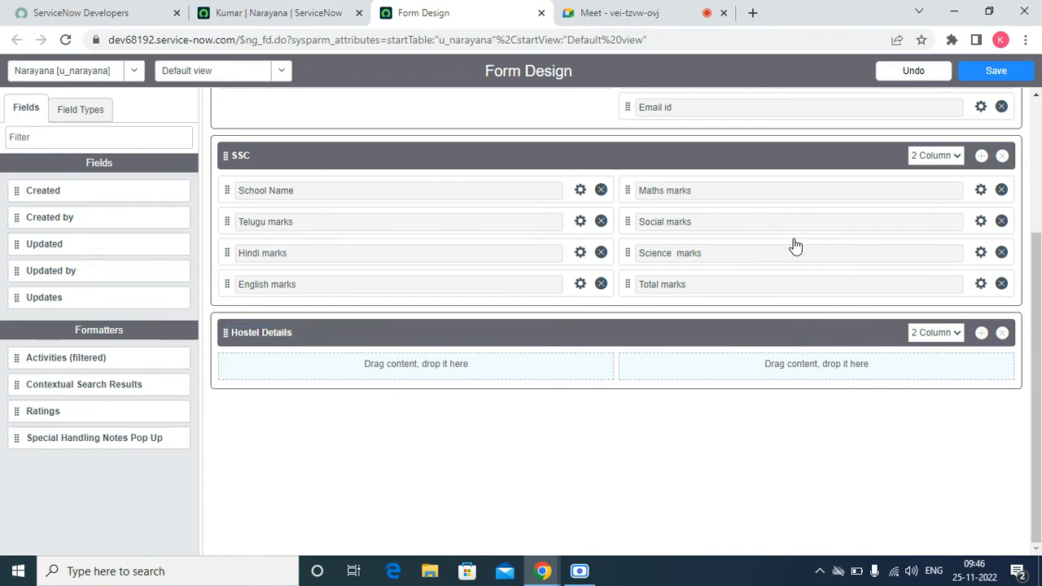
{"action": "left_click", "coordinate": [997, 71]}
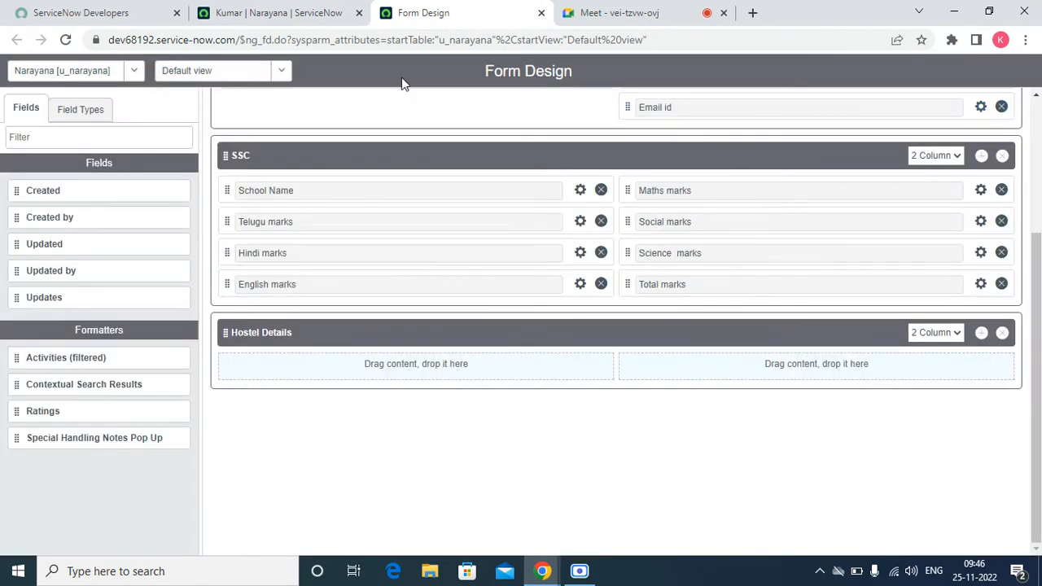
- Reload the Narayana record page and view its Hostel Details section
{"action": "left_click", "coordinate": [271, 14]}
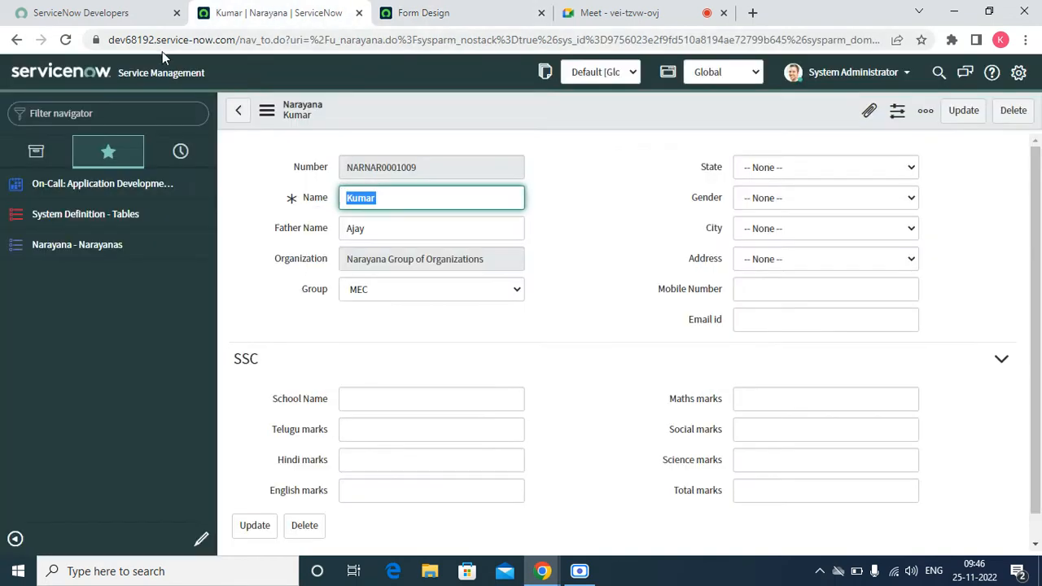
{"action": "left_click", "coordinate": [66, 40]}
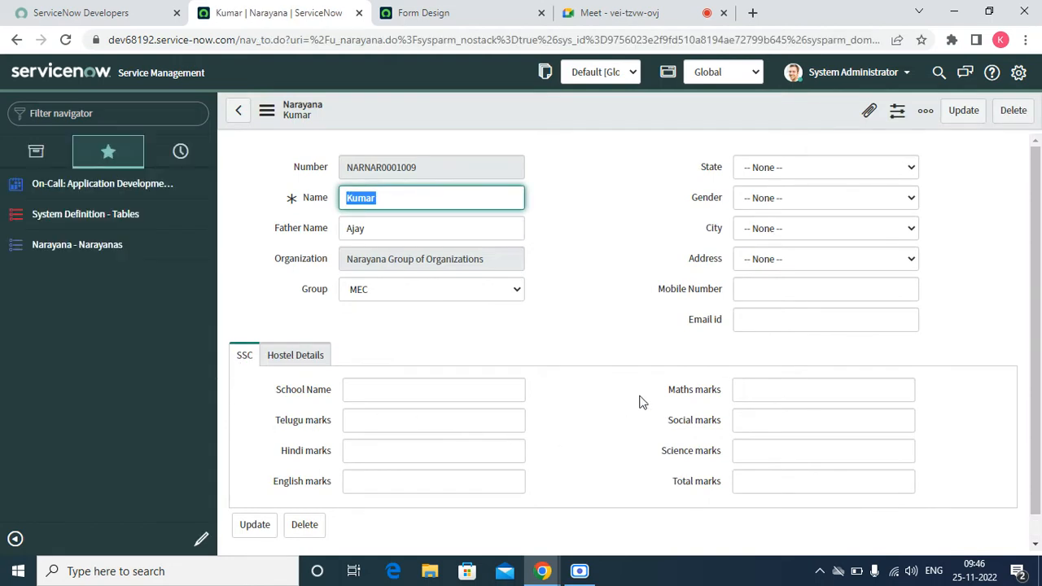
{"action": "left_click", "coordinate": [294, 356]}
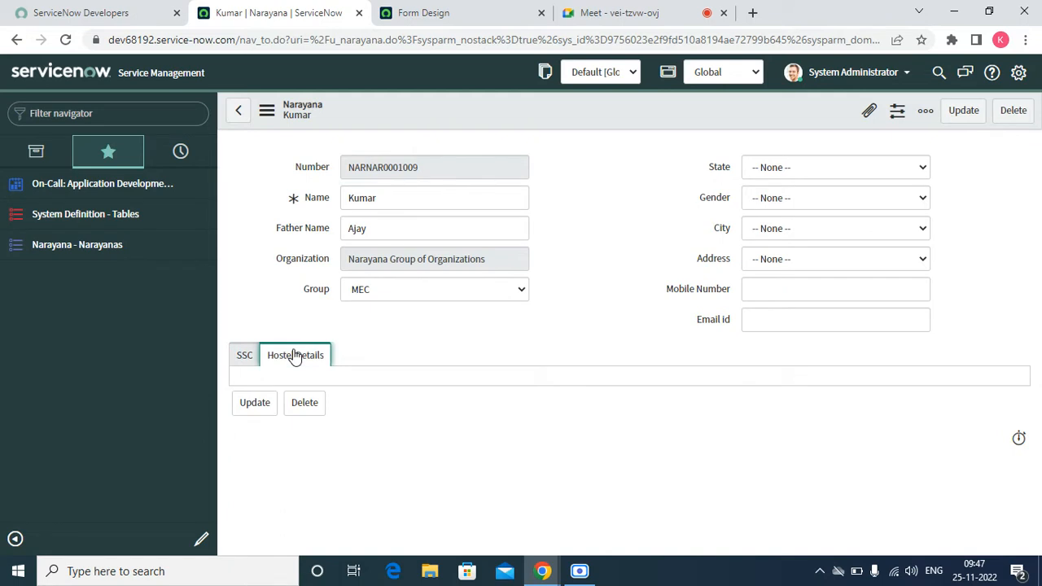
- Return to the Form Design page and add a True/False field to the first column of the Hostel Details section
{"action": "left_click", "coordinate": [477, 8]}
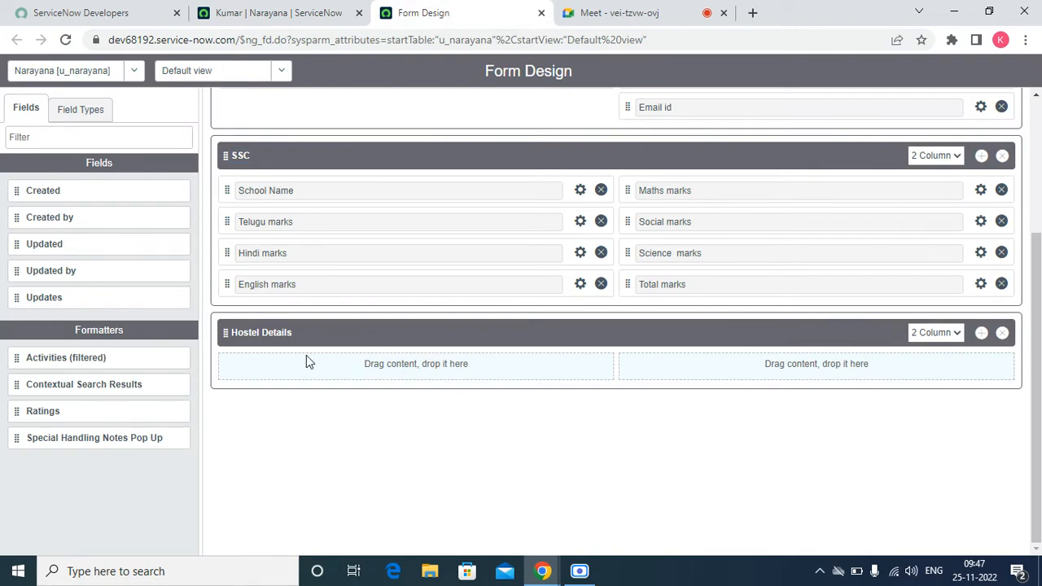
{"action": "left_click", "coordinate": [93, 116]}
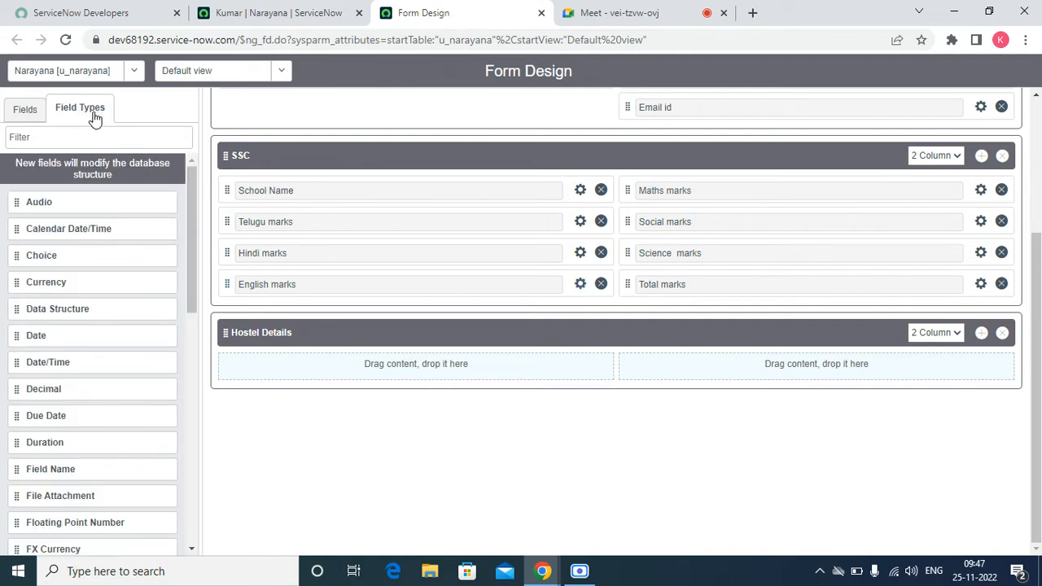
{"action": "left_click", "coordinate": [59, 137]}
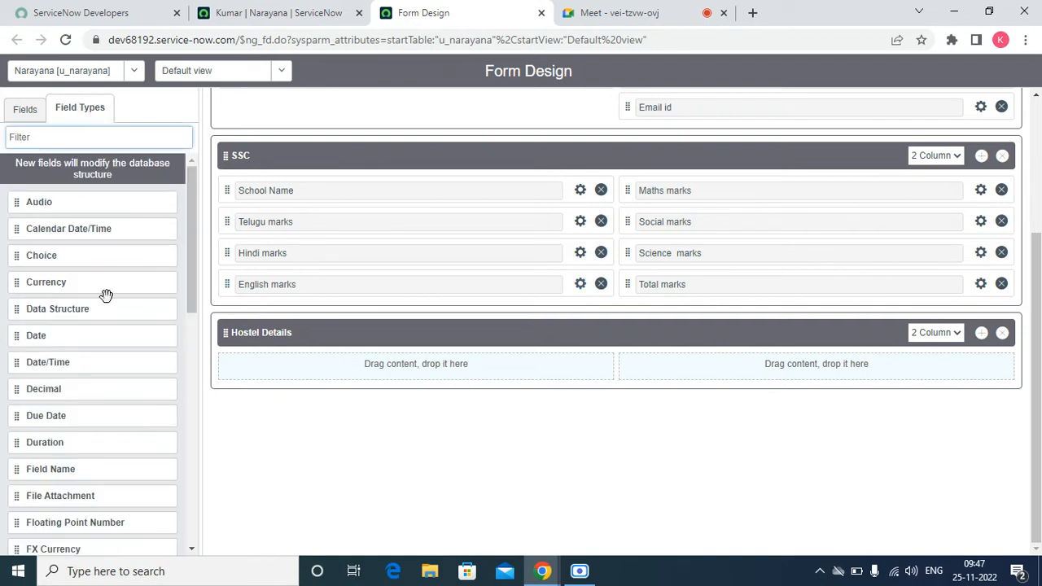
{"action": "left_click", "coordinate": [936, 333]}
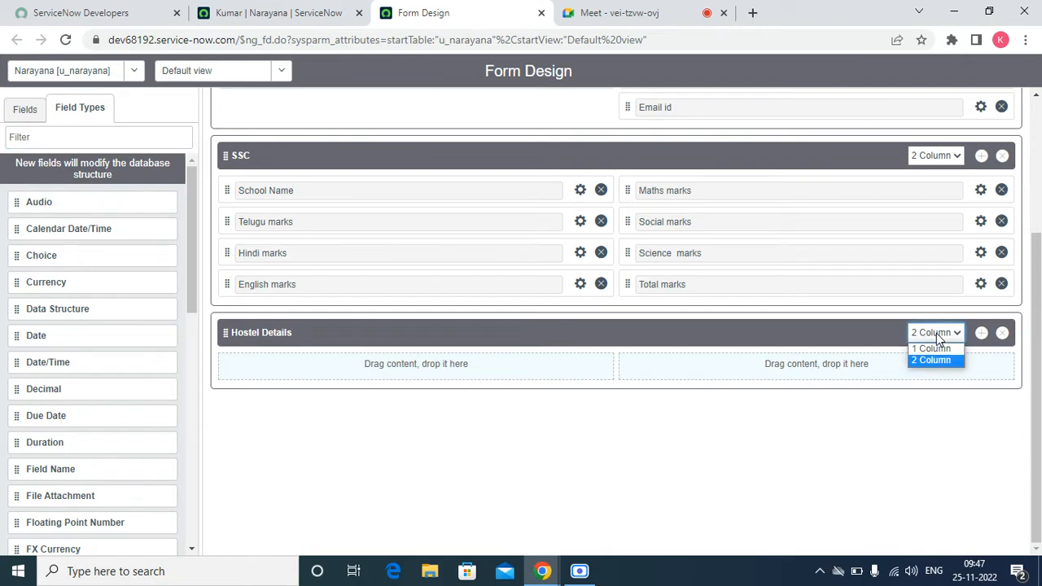
{"action": "left_click", "coordinate": [584, 454]}
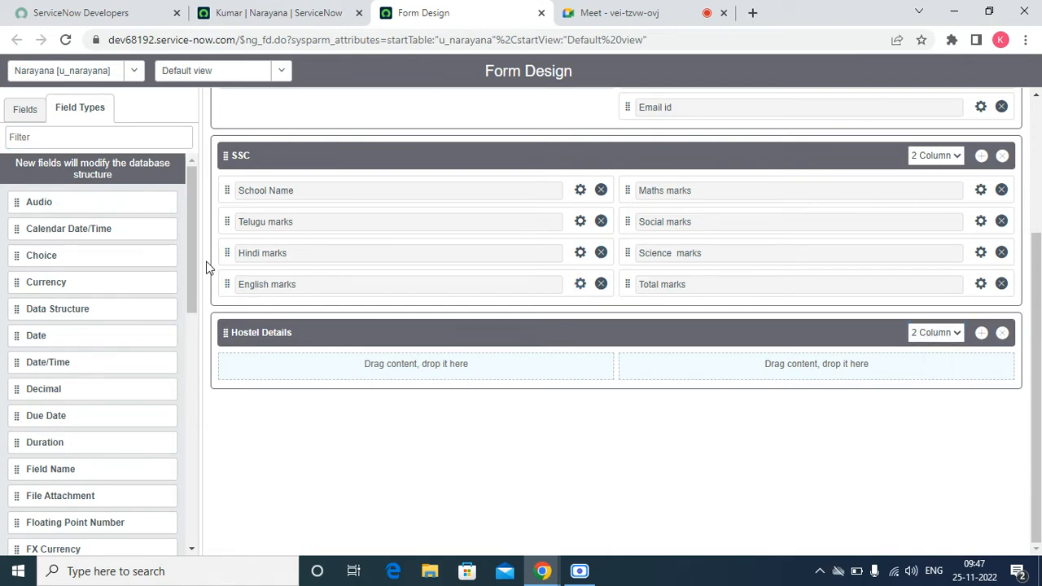
{"action": "left_click_drag", "start_coordinate": [195, 262], "coordinate": [225, 500]}
{"action": "left_click_drag", "start_coordinate": [51, 405], "coordinate": [288, 371]}
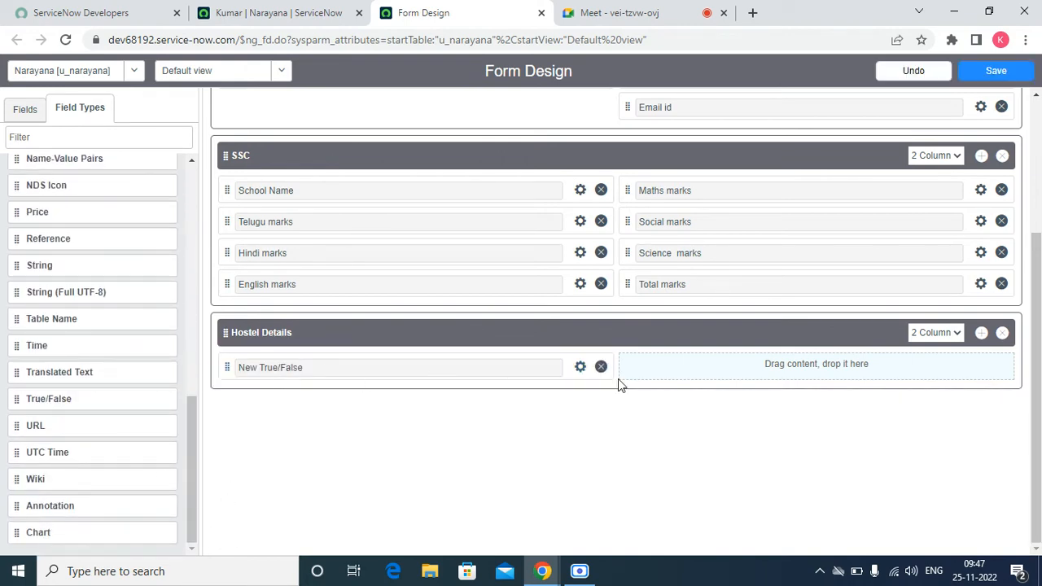
- Label the new True/False field Hostel, give it a matching u_ column name, and save the form design
{"action": "left_click", "coordinate": [579, 370]}
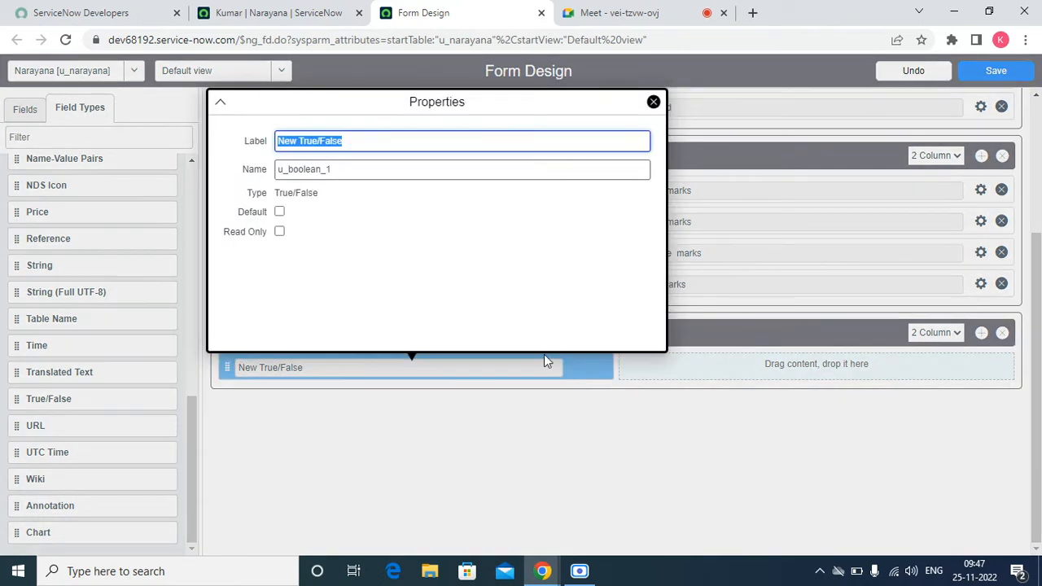
{"action": "type", "text": "H"}
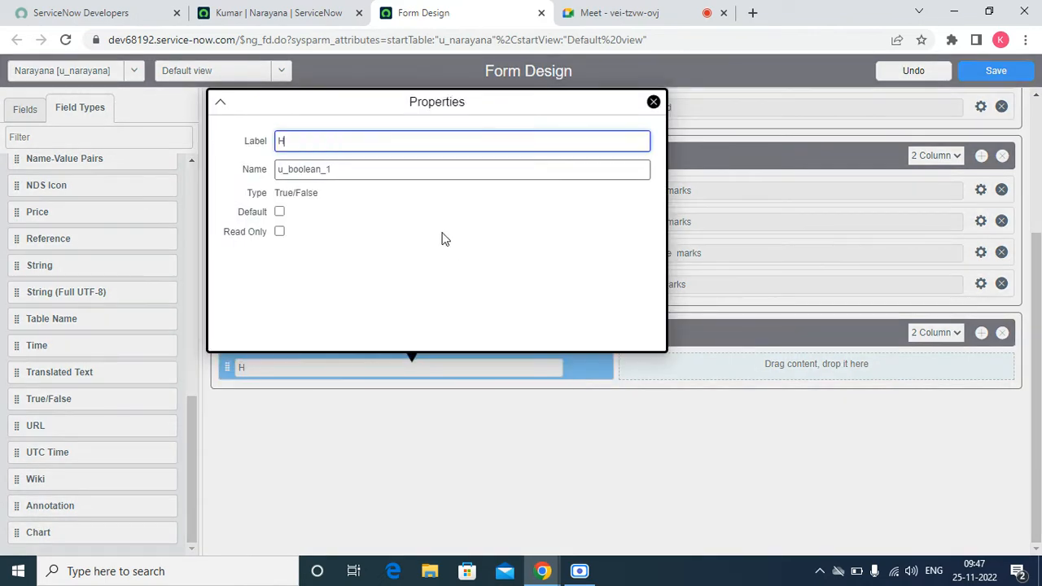
{"action": "type", "text": "ostel"}
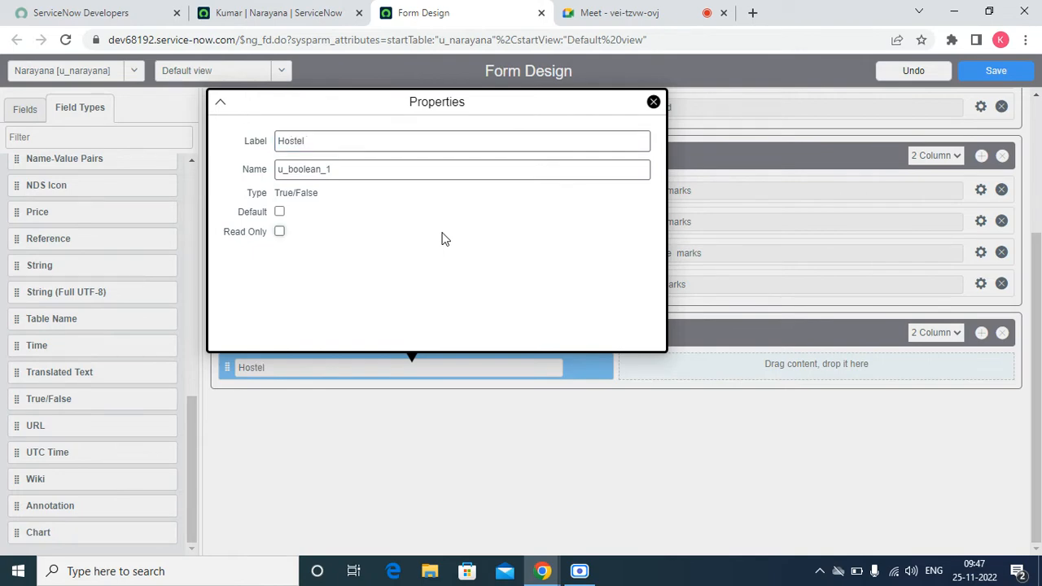
{"action": "left_click", "coordinate": [362, 171]}
{"action": "key", "text": "BackSpace"}
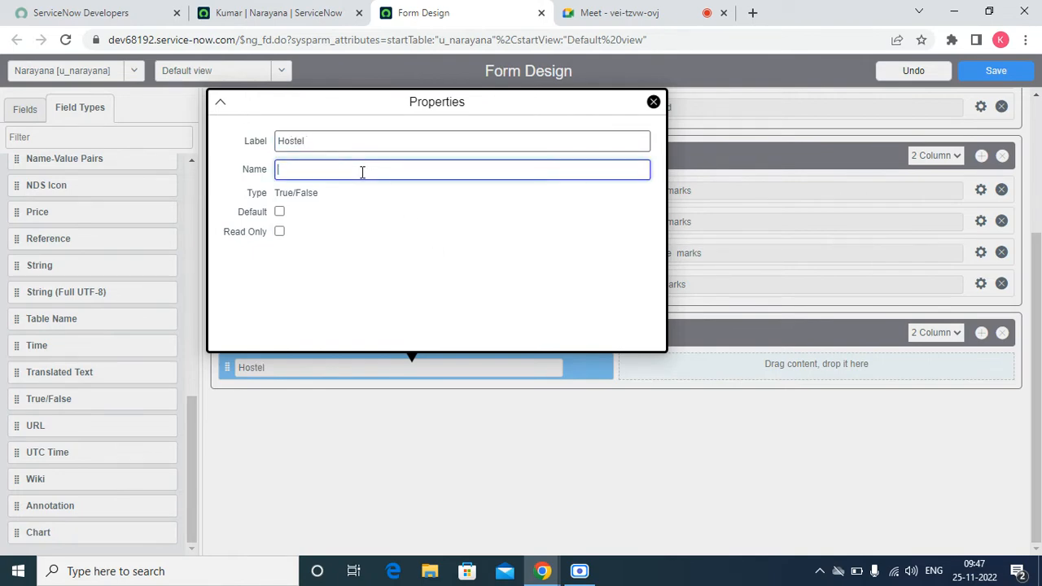
{"action": "type", "text": "u-"}
{"action": "type", "text": "_"}
{"action": "type", "text": "hostel"}
{"action": "left_click", "coordinate": [653, 102]}
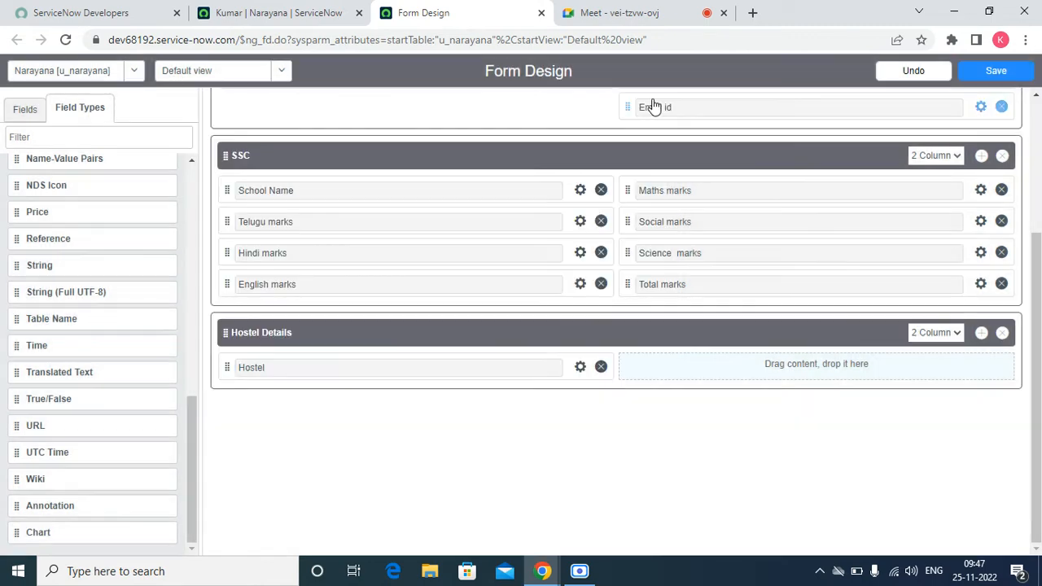
{"action": "left_click", "coordinate": [979, 72]}
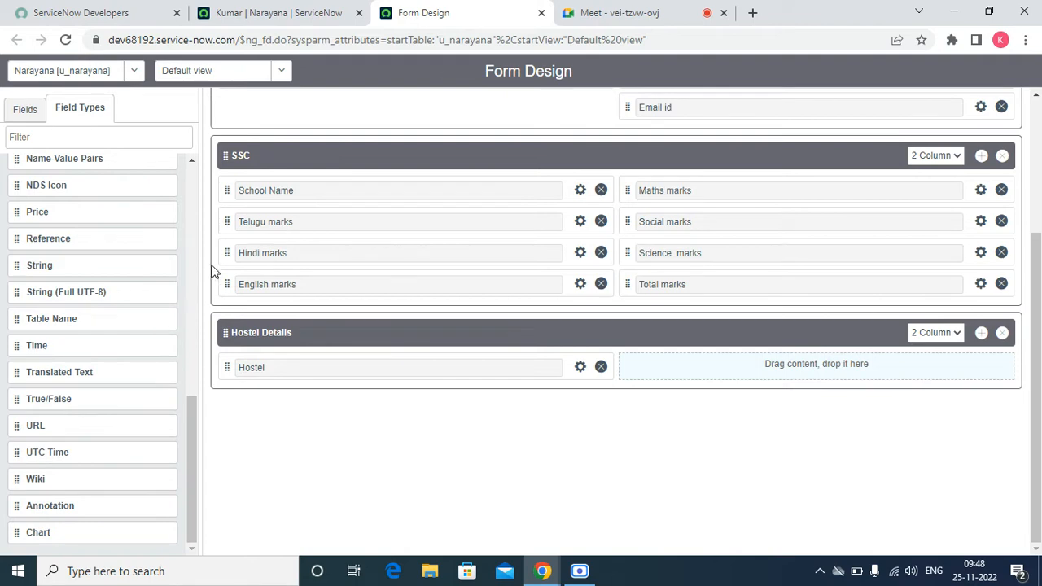
- Add a String field to the second column of Hostel Details and label it Building Name
{"action": "scroll", "coordinate": [193, 166], "scroll_direction": "up", "scroll_amount": 15}
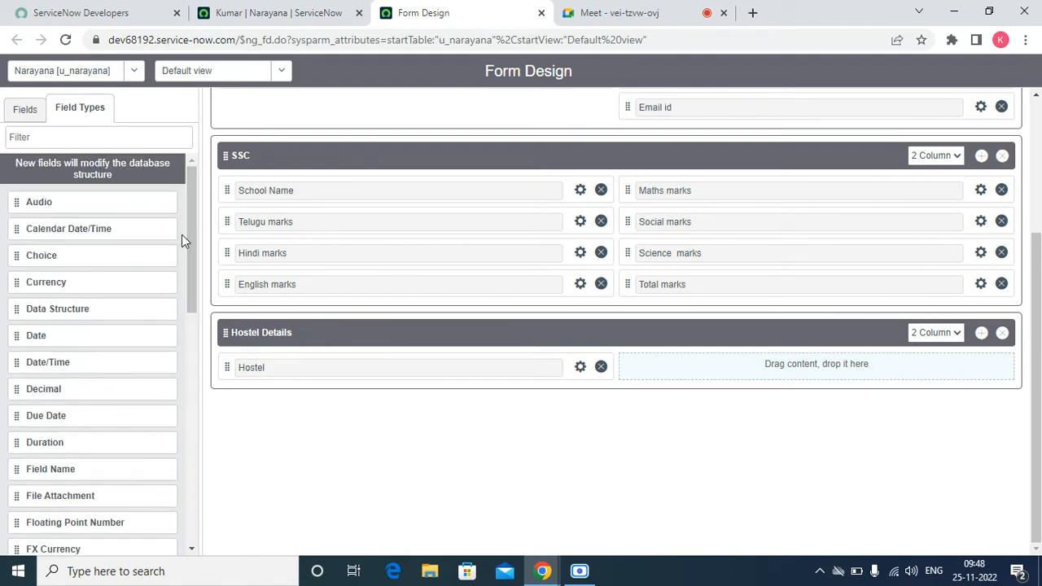
{"action": "mouse_move", "coordinate": [190, 266]}
{"action": "left_mouse_down"}
{"action": "mouse_move", "coordinate": [183, 405]}
{"action": "mouse_move", "coordinate": [196, 486]}
{"action": "left_mouse_up"}
{"action": "left_click_drag", "start_coordinate": [42, 296], "coordinate": [656, 366]}
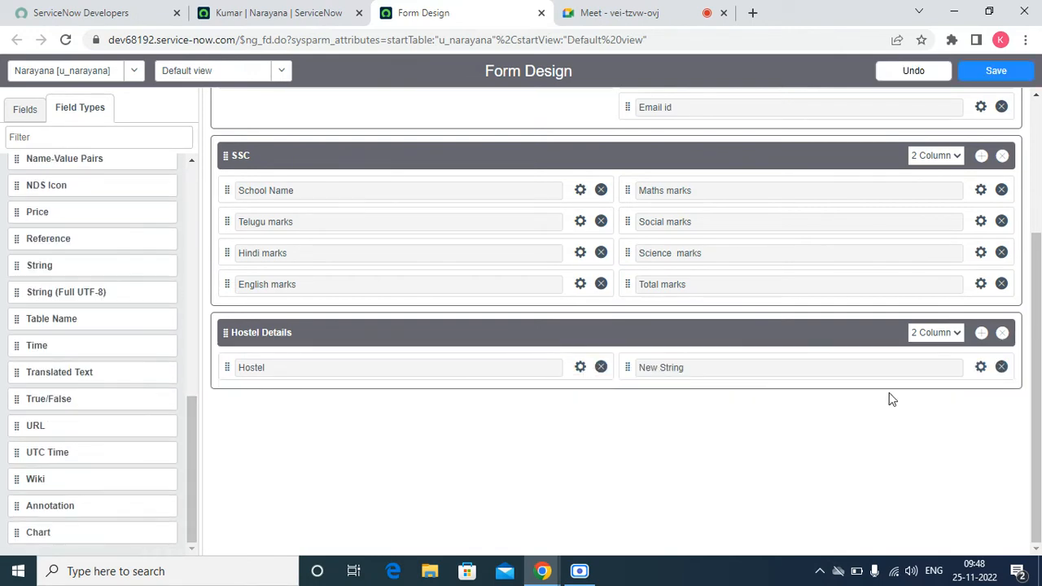
{"action": "left_click", "coordinate": [982, 368]}
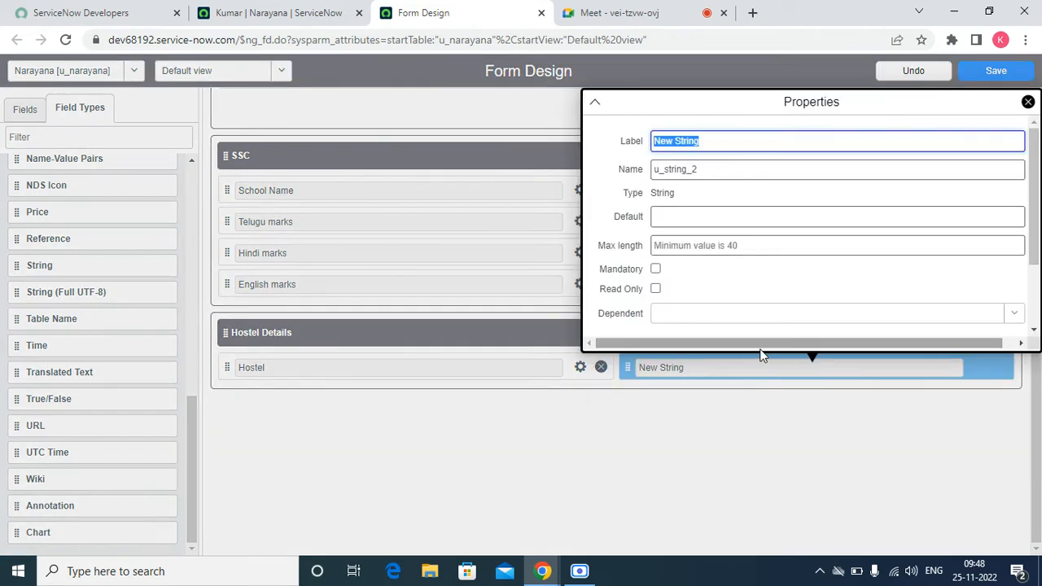
{"action": "type", "text": "Buil"}
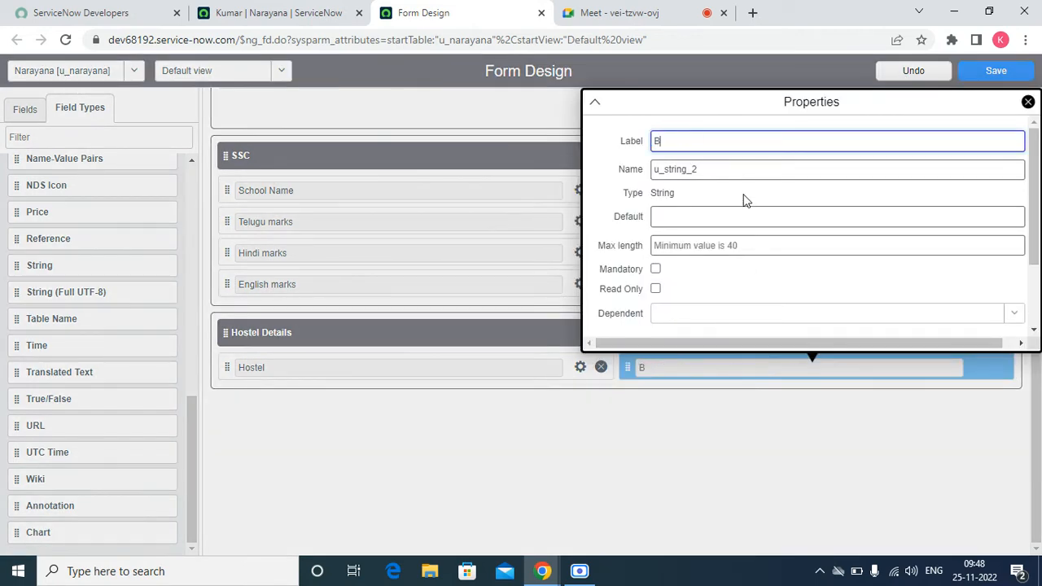
{"action": "type", "text": "ng Nam"}
{"action": "key", "text": "BackSpace"}
{"action": "type", "text": "me"}
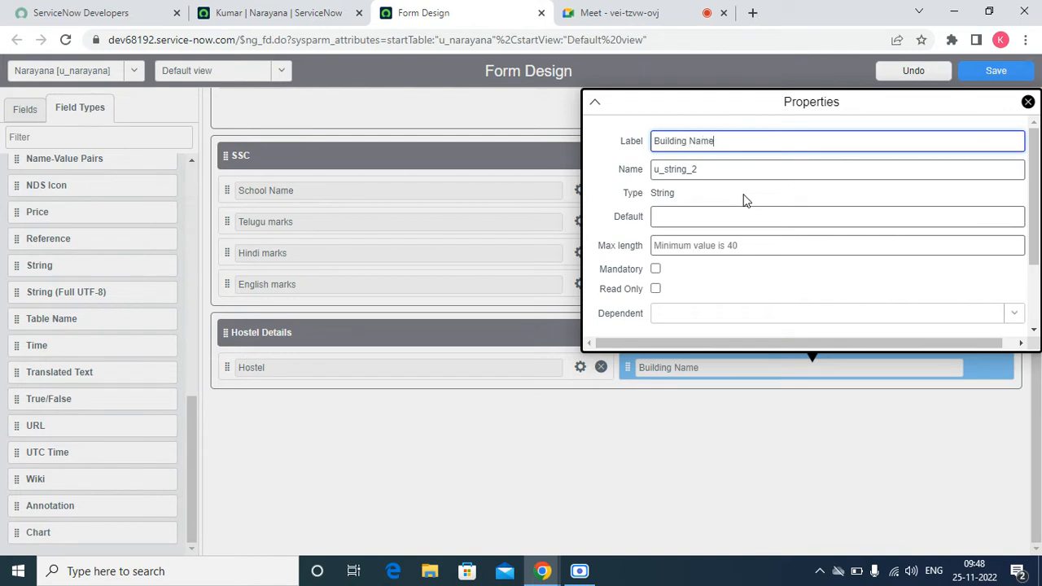
- Set the Building Name field's column name to u_building_nae, declining Sticky Keys, and close its properties
{"action": "key", "text": "Tab"}
{"action": "type", "text": "u"}
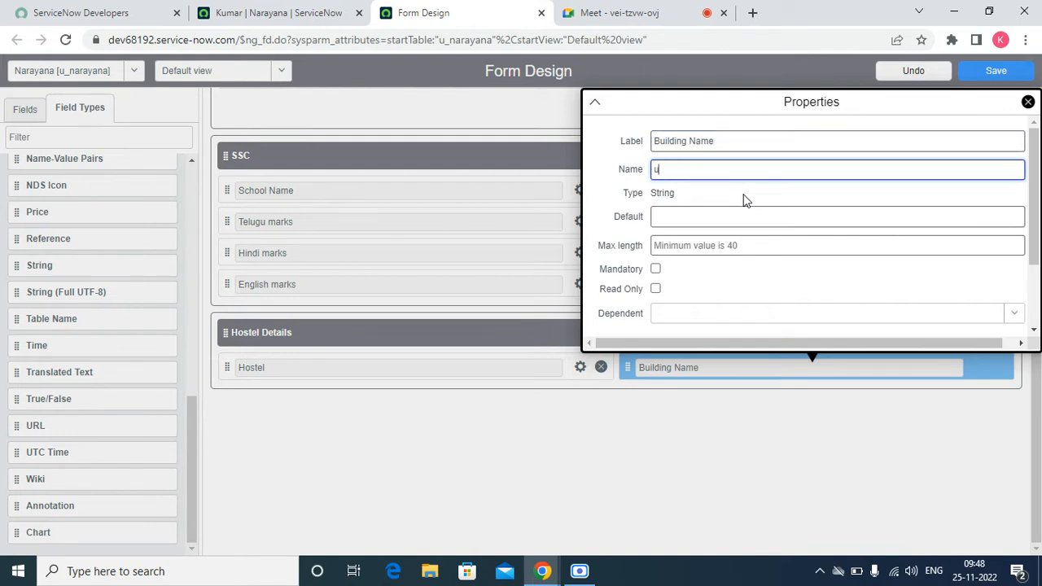
{"action": "key", "text": "shift"}
{"action": "key", "text": "shift"}
{"action": "key", "text": "shift"}
{"action": "key", "text": "shift"}
{"action": "key", "text": "shift"}
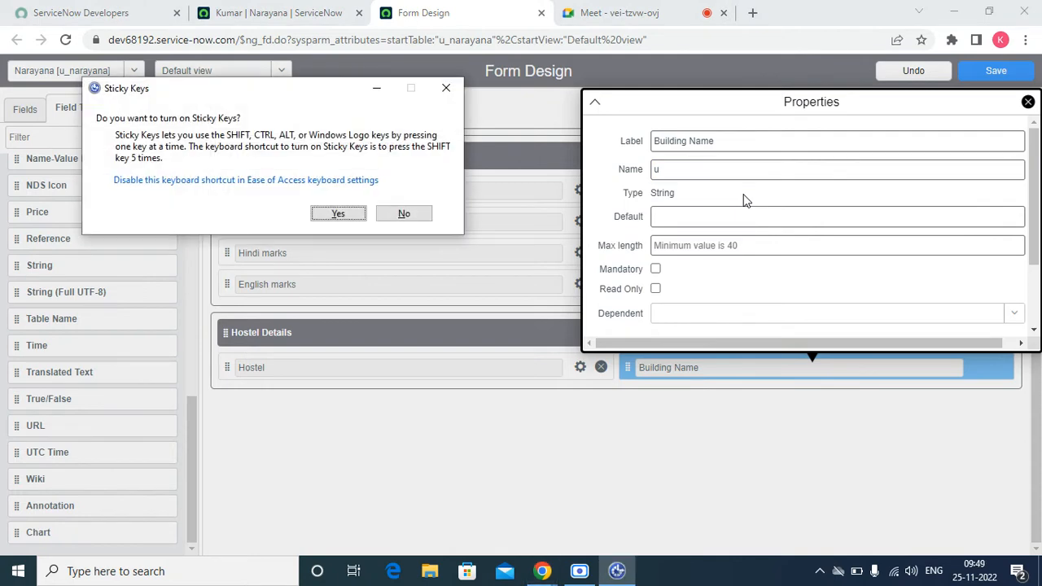
{"action": "left_click", "coordinate": [404, 213]}
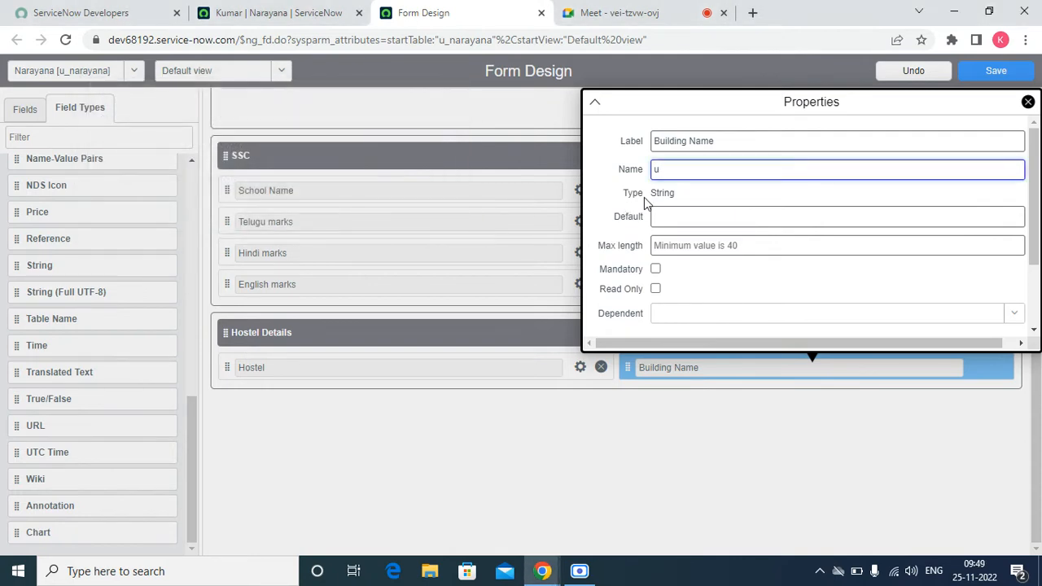
{"action": "type", "text": "_building_nae"}
{"action": "key", "text": "Tab"}
{"action": "key", "text": "Tab"}
{"action": "key", "text": "Tab"}
{"action": "key", "text": "Tab"}
{"action": "key", "text": "Tab"}
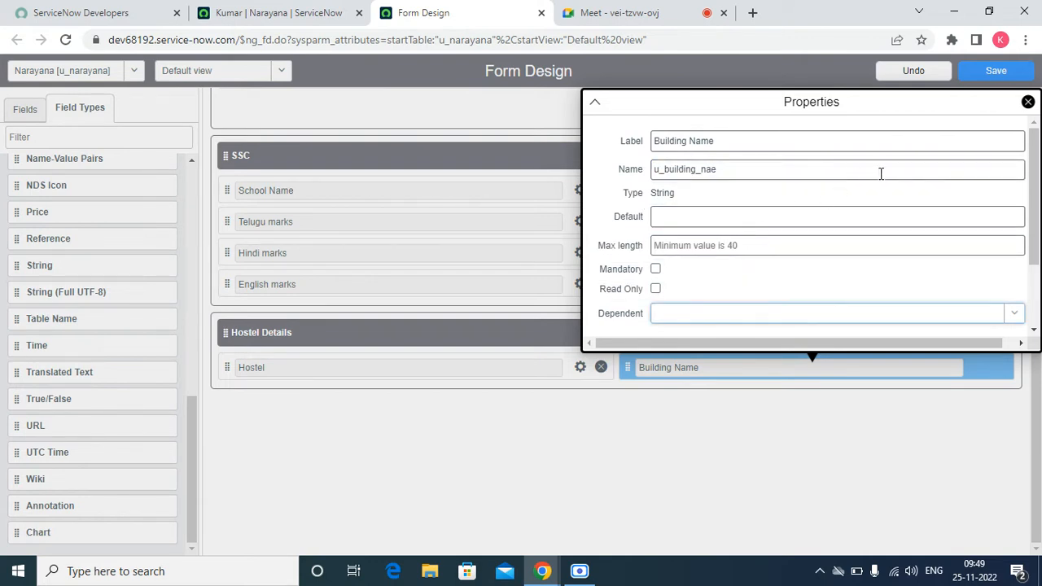
{"action": "left_click", "coordinate": [1028, 104]}
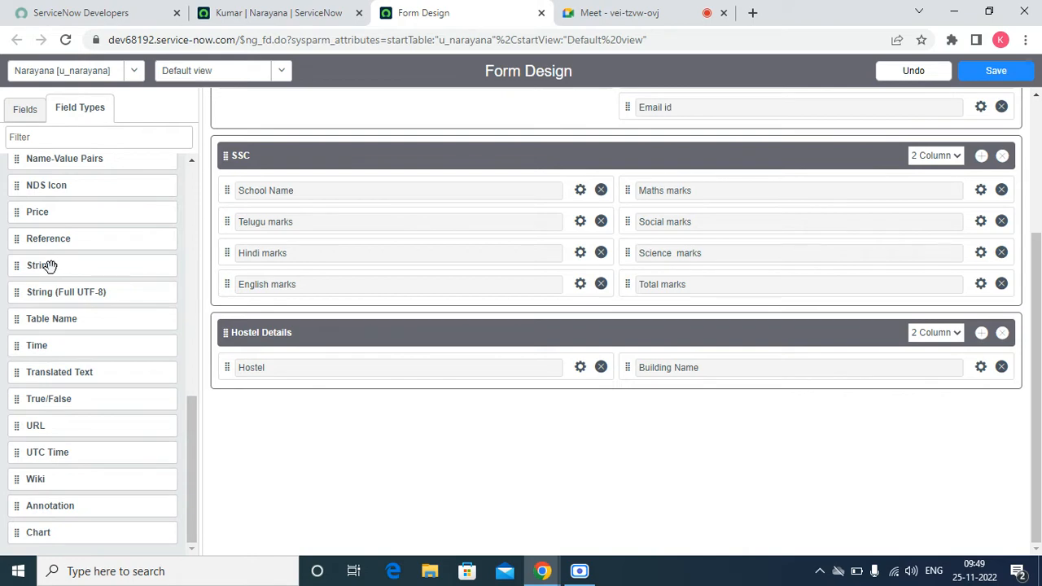
{"action": "left_click_drag", "start_coordinate": [49, 266], "coordinate": [281, 394]}
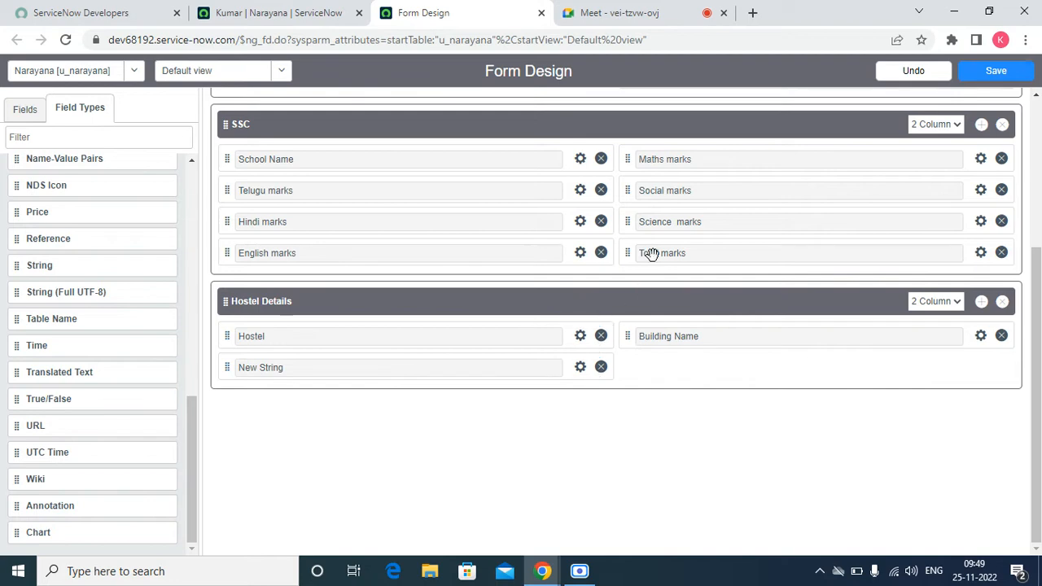
{"action": "left_click", "coordinate": [578, 369]}
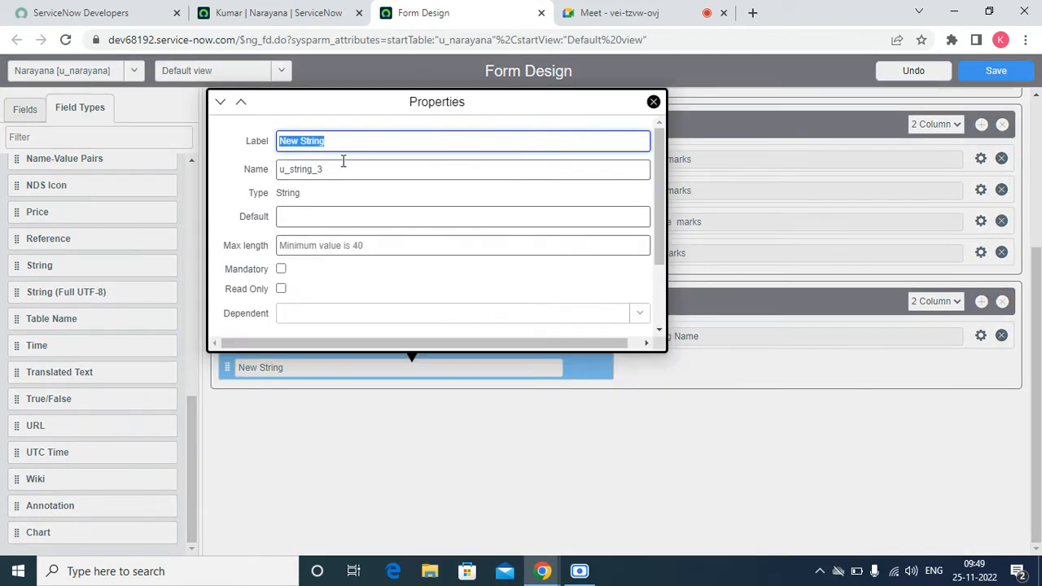
{"action": "type", "text": "FORM"}
{"action": "key", "text": "BackSpace"}
{"action": "key", "text": "BackSpace"}
{"action": "key", "text": "BackSpace"}
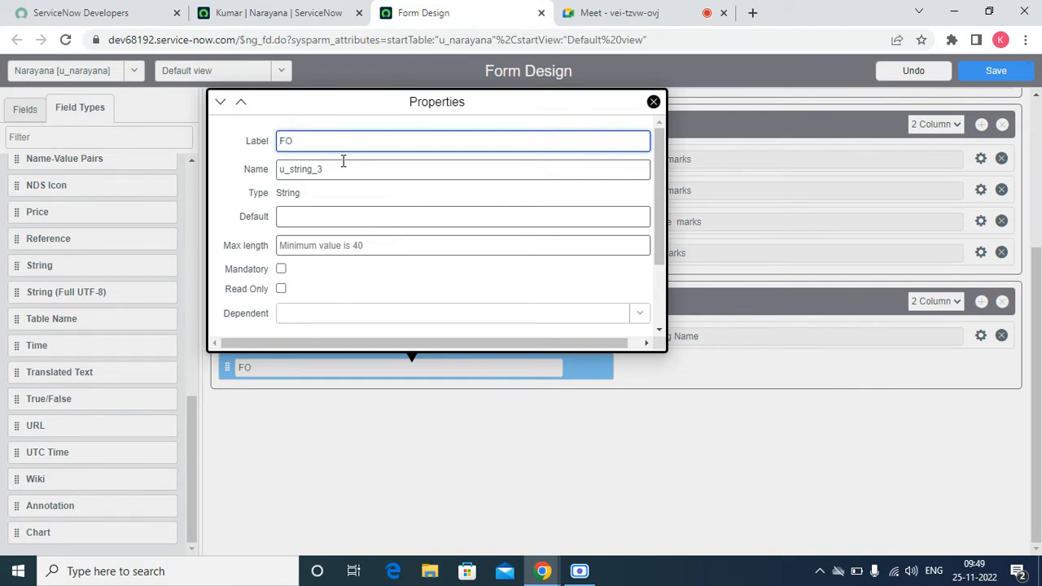
{"action": "left_click", "coordinate": [652, 104]}
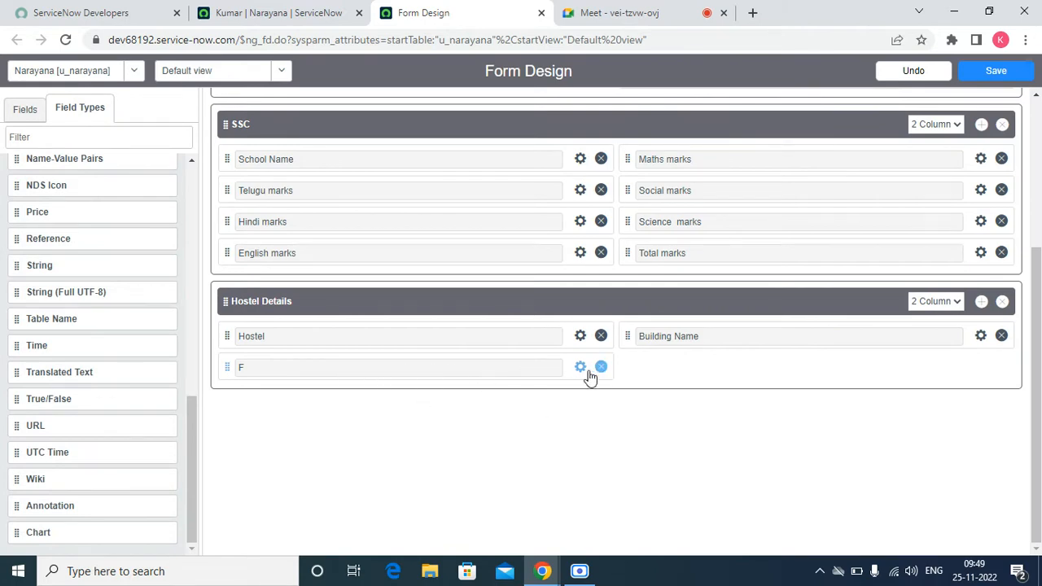
{"action": "left_click", "coordinate": [600, 368]}
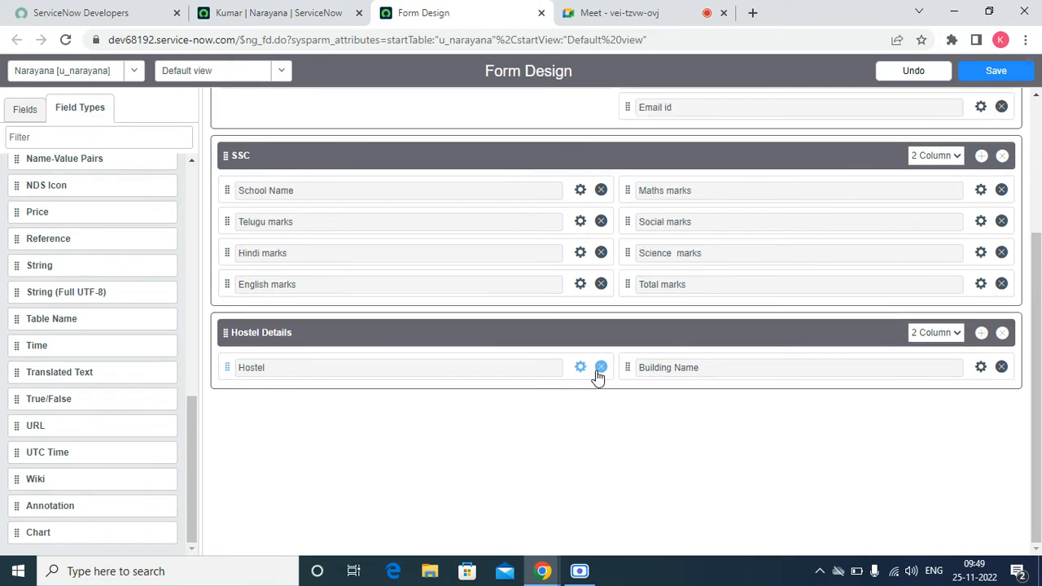
- Add a Choice field below the Hostel field in the Hostel Details section
{"action": "left_click", "coordinate": [191, 169]}
{"action": "left_click_drag", "start_coordinate": [191, 170], "coordinate": [121, 211]}
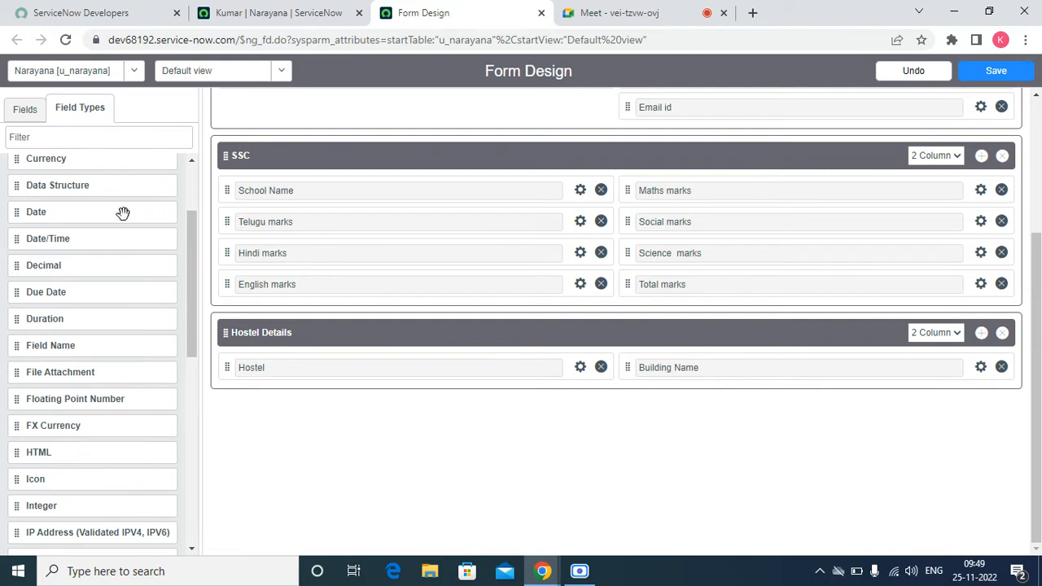
{"action": "left_click", "coordinate": [192, 161]}
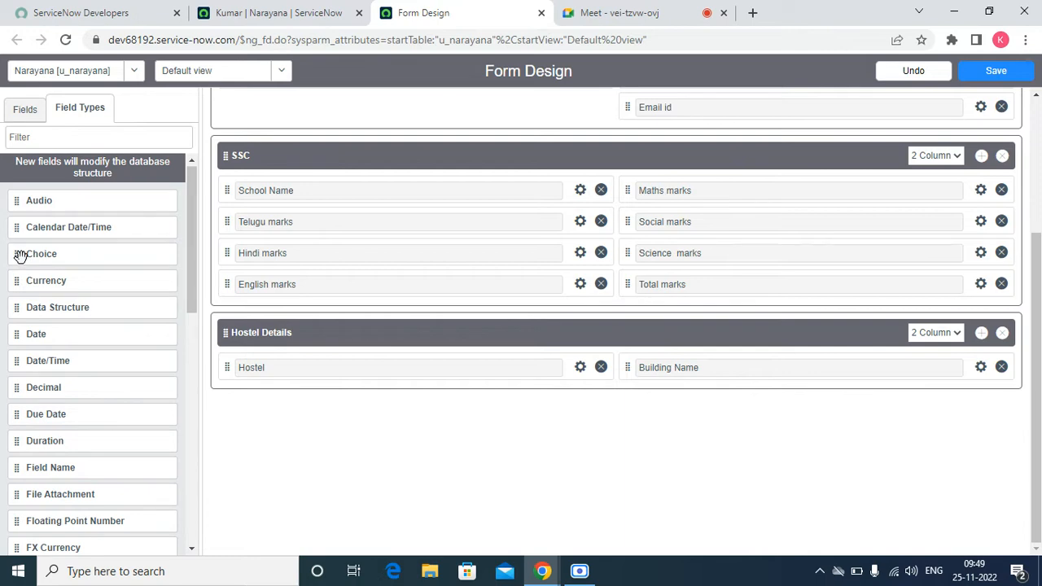
{"action": "left_click_drag", "start_coordinate": [19, 256], "coordinate": [248, 374]}
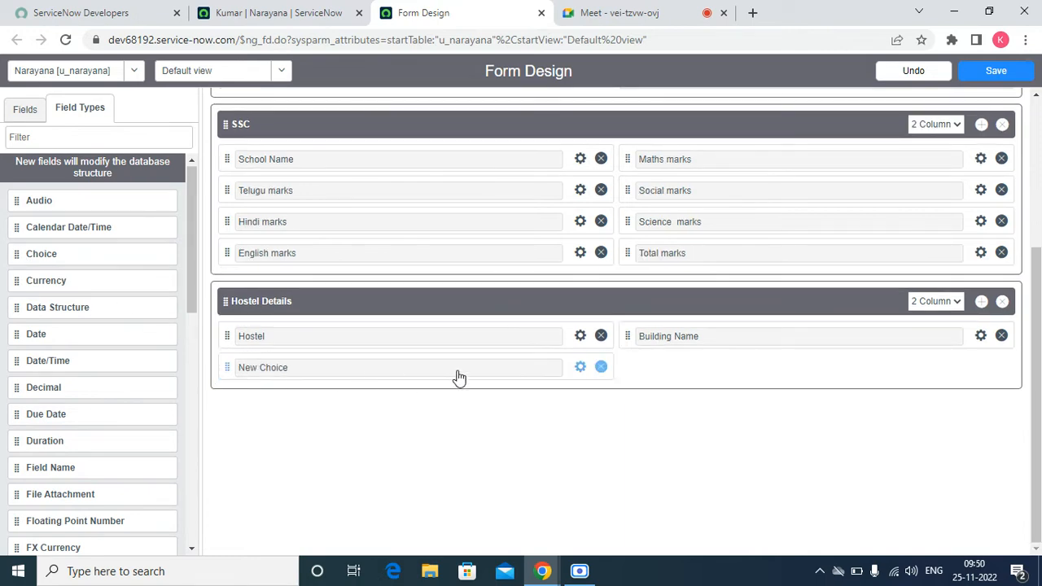
- Label the new Choice field Floor and set its column name to u_floor
{"action": "left_click", "coordinate": [581, 368]}
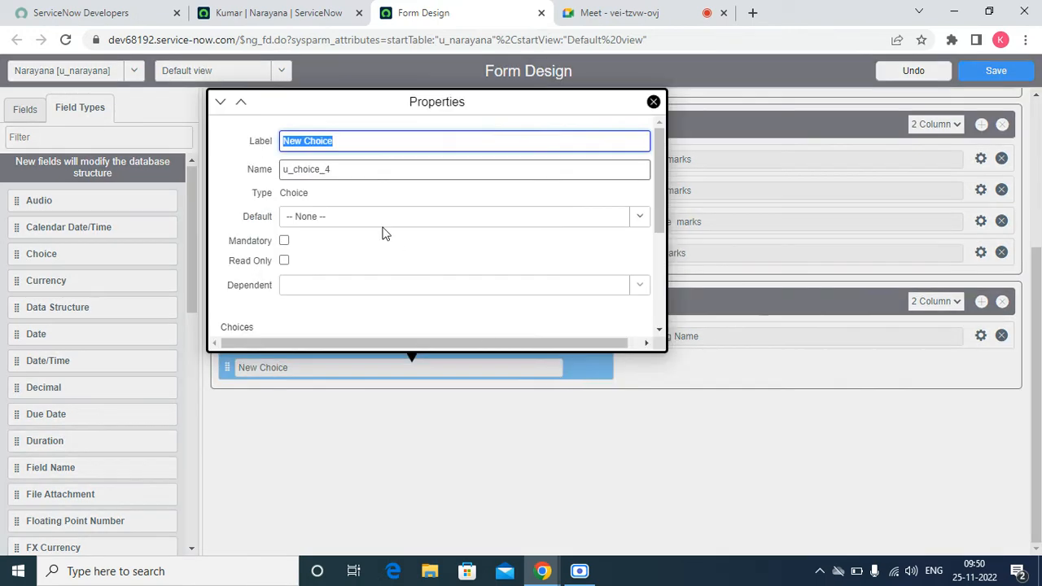
{"action": "type", "text": "Flo"}
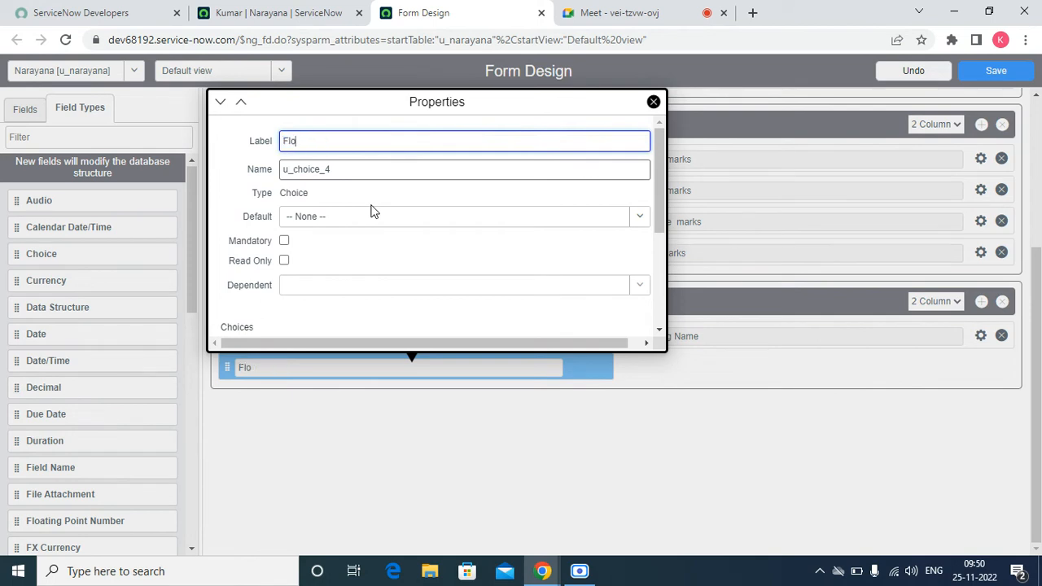
{"action": "type", "text": "rror"}
{"action": "key", "text": "Tab"}
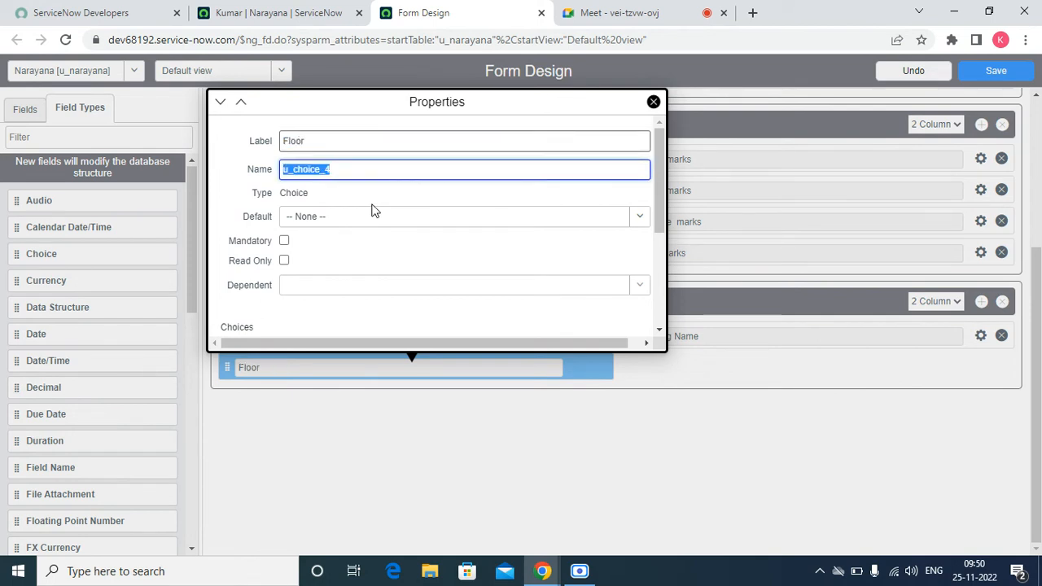
{"action": "type", "text": "u"}
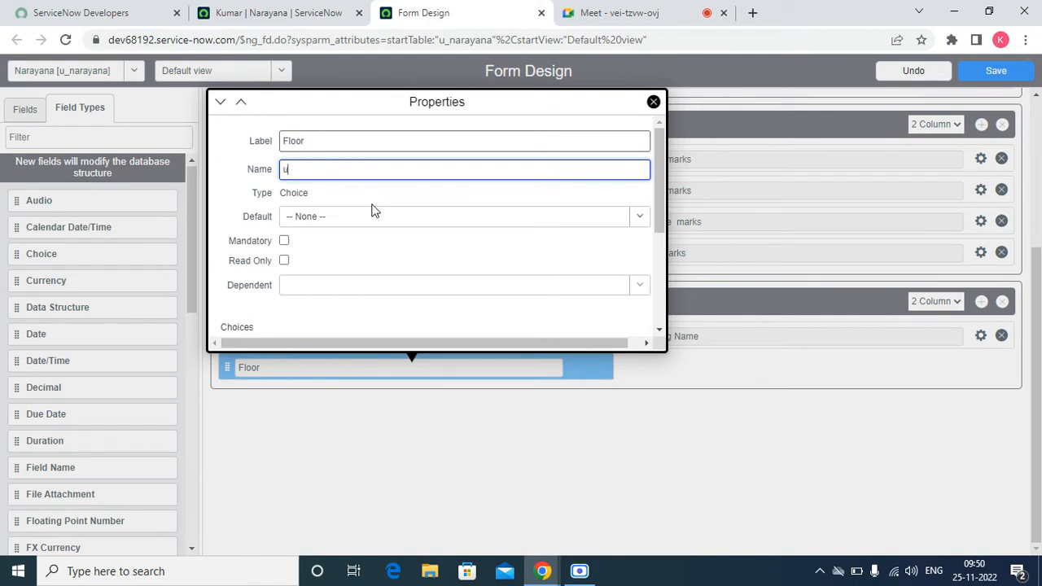
{"action": "type", "text": "_floor"}
{"action": "key", "text": "Tab"}
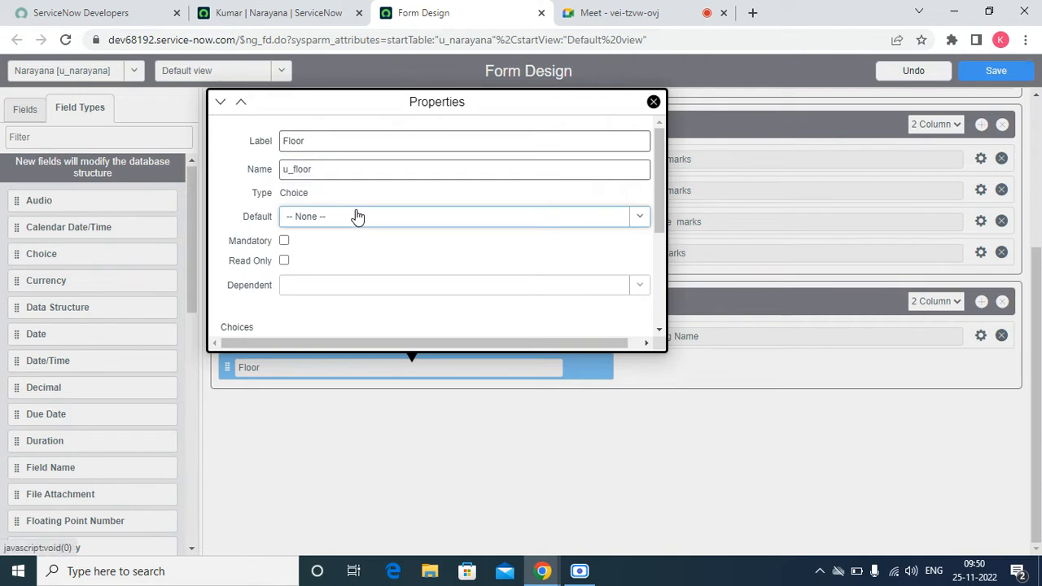
- Label the Floor field's first choice First floor and set its value to 1
{"action": "left_click", "coordinate": [659, 332]}
{"action": "left_click", "coordinate": [660, 333]}
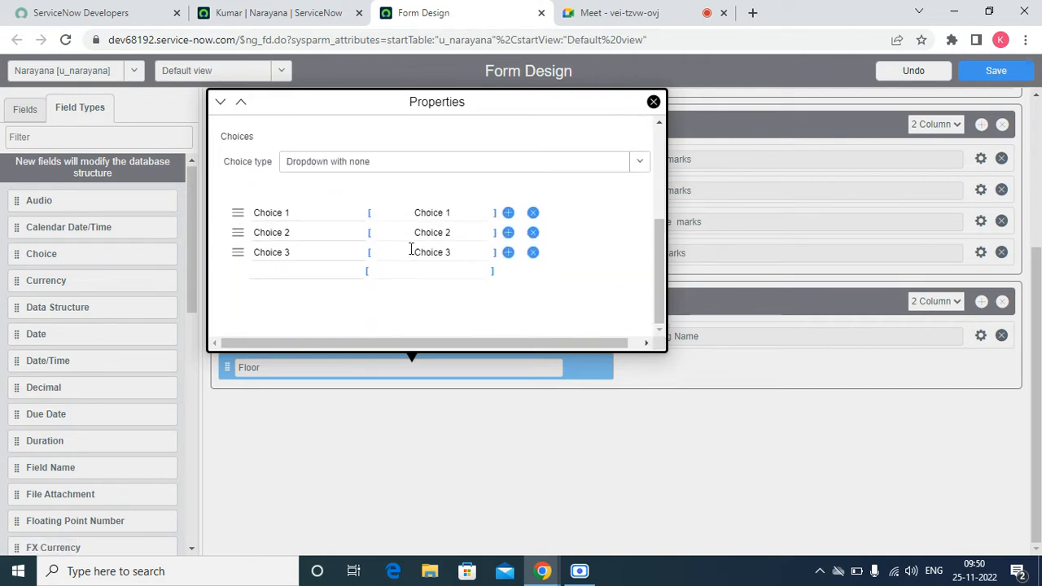
{"action": "left_click", "coordinate": [333, 214]}
{"action": "type", "text": "First"}
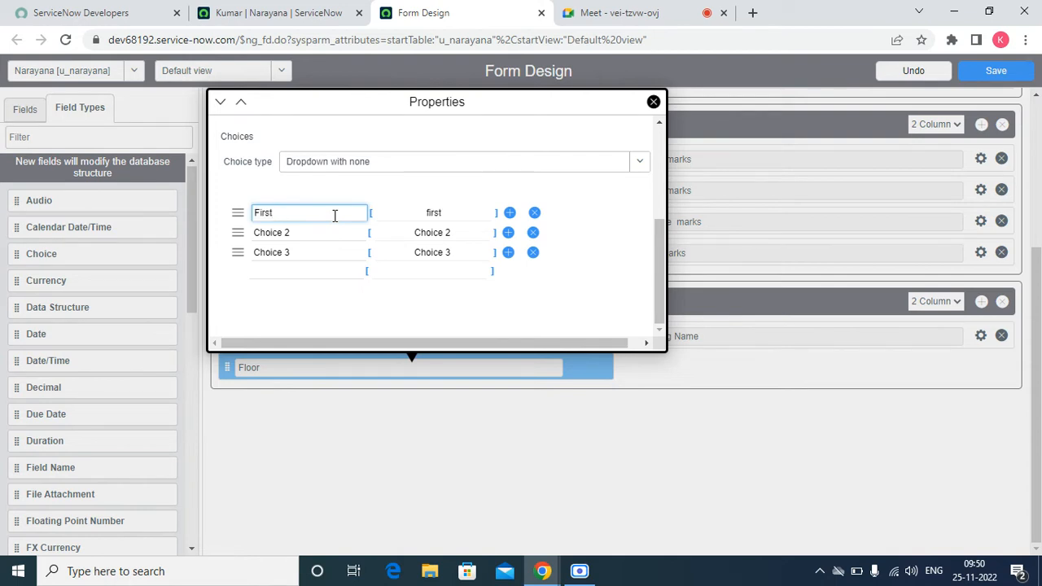
{"action": "type", "text": " form"}
{"action": "key", "text": "BackSpace"}
{"action": "key", "text": "BackSpace"}
{"action": "key", "text": "BackSpace"}
{"action": "key", "text": "BackSpace"}
{"action": "type", "text": "floor"}
{"action": "key", "text": "Tab"}
{"action": "type", "text": "1"}
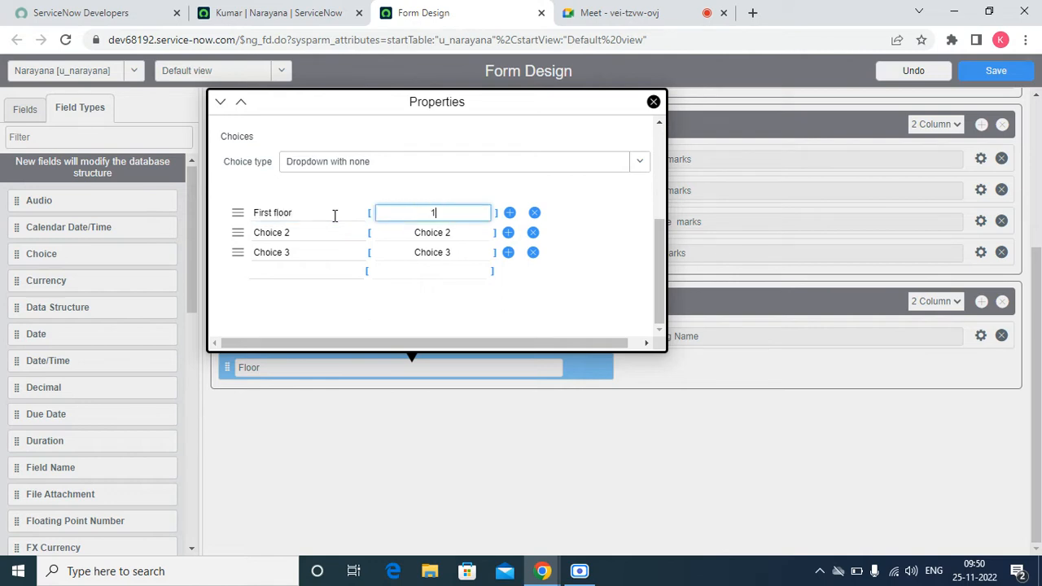
- Label the Floor field's second choice Second floor and set its value to 2
{"action": "key", "text": "Tab"}
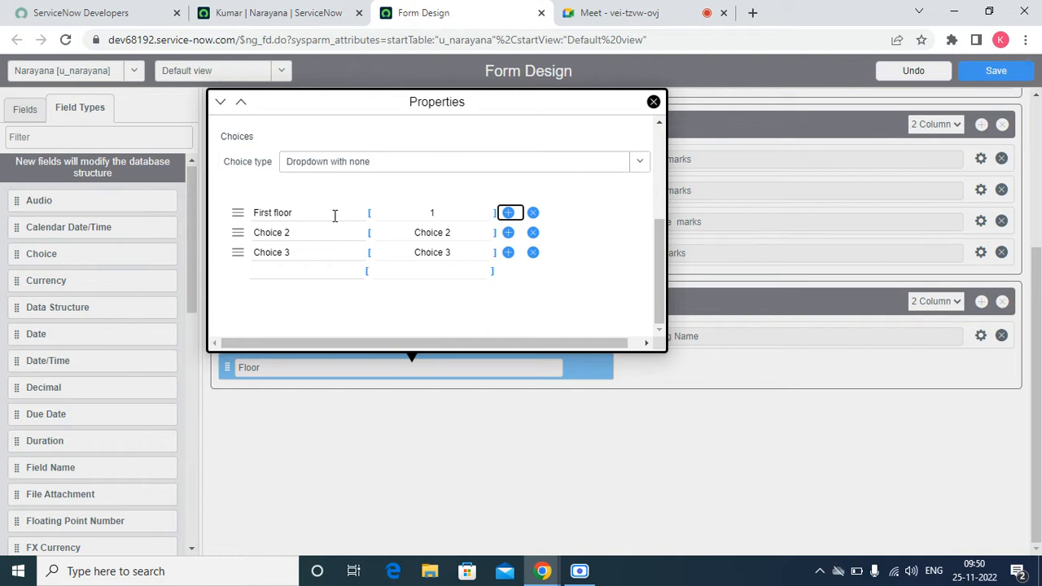
{"action": "key", "text": "Tab"}
{"action": "key", "text": "Tab"}
{"action": "key", "text": "Tab"}
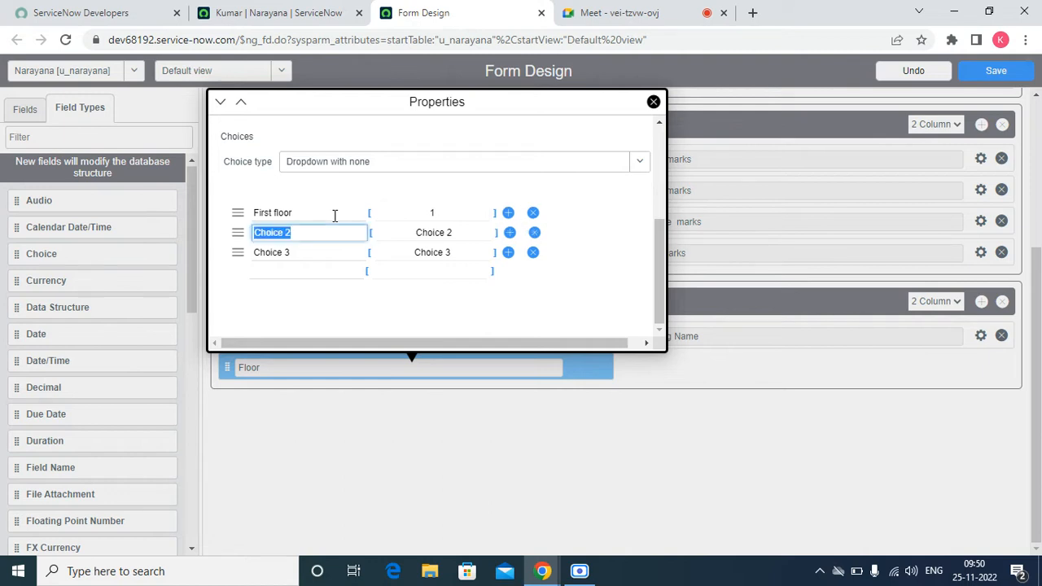
{"action": "type", "text": "Fl"}
{"action": "key", "text": "BackSpace"}
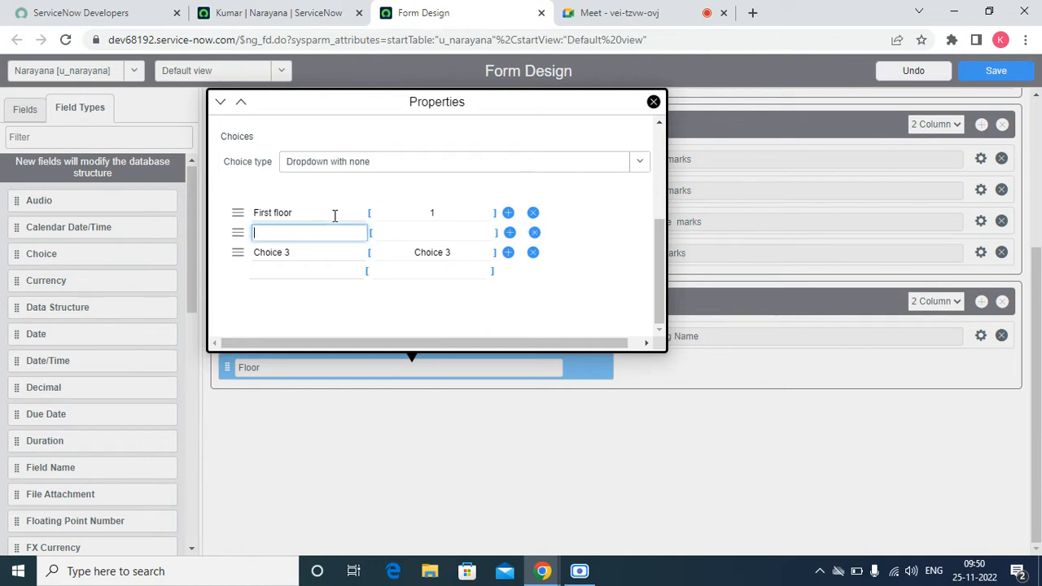
{"action": "type", "text": "Second florr"}
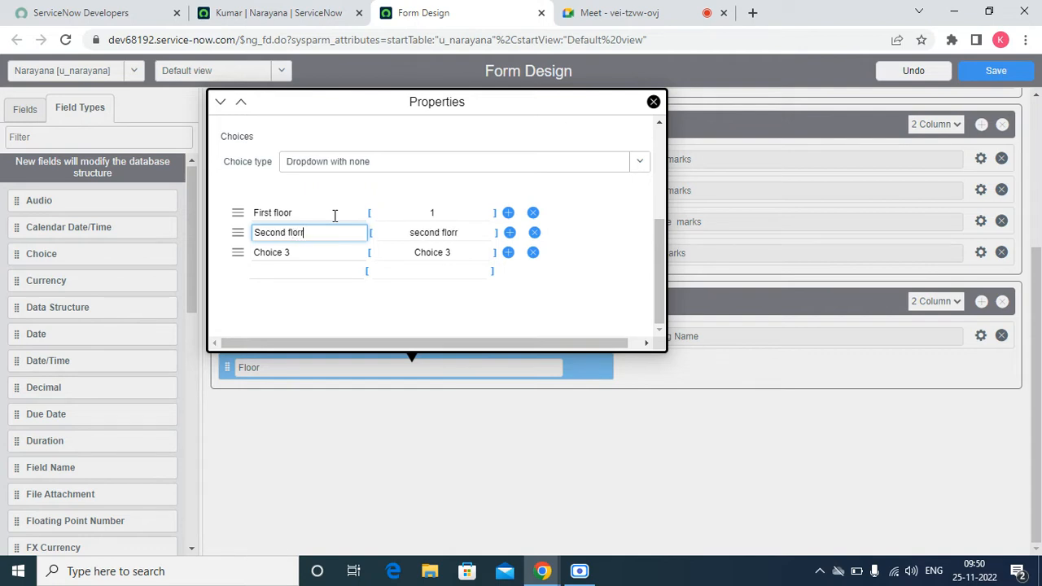
{"action": "key", "text": "BackSpace"}
{"action": "key", "text": "BackSpace"}
{"action": "type", "text": "or"}
{"action": "key", "text": "Tab"}
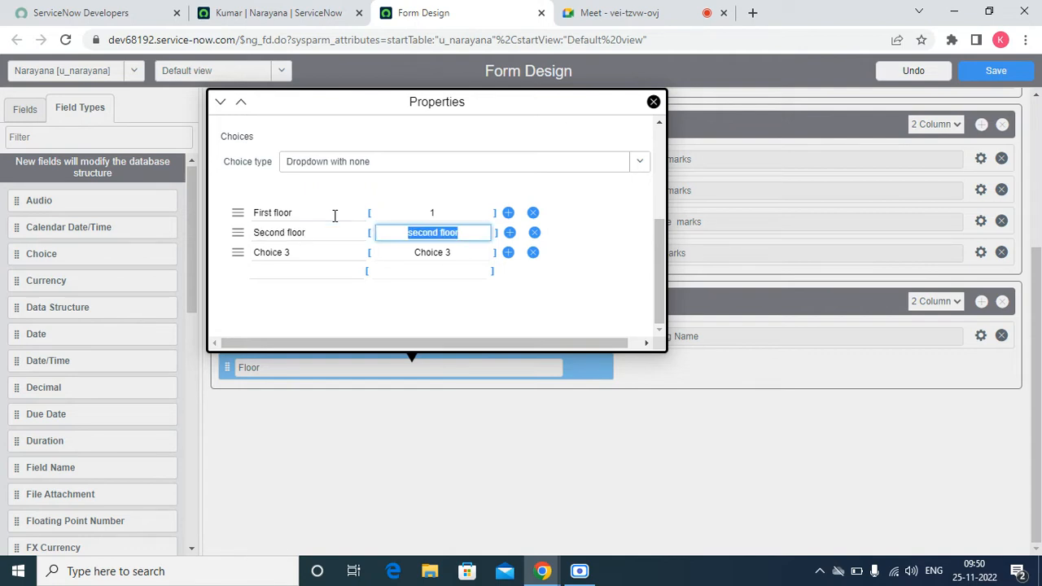
{"action": "type", "text": "2"}
- Label the Floor field's third choice Third Floor and set its value to 3
{"action": "key", "text": "Tab"}
{"action": "key", "text": "Tab"}
{"action": "key", "text": "Tab"}
{"action": "key", "text": "Tab"}
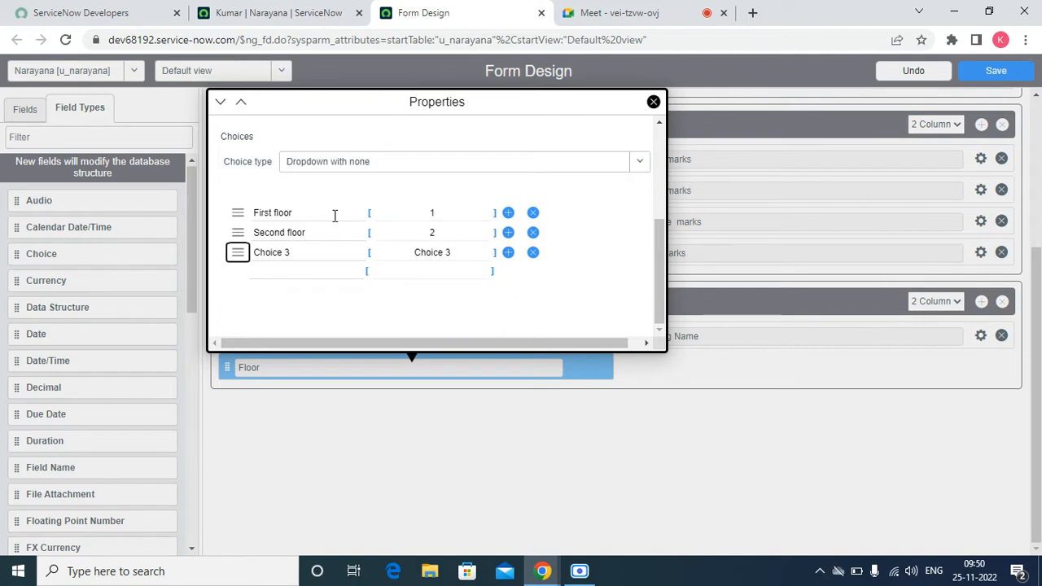
{"action": "type", "text": "Thi"}
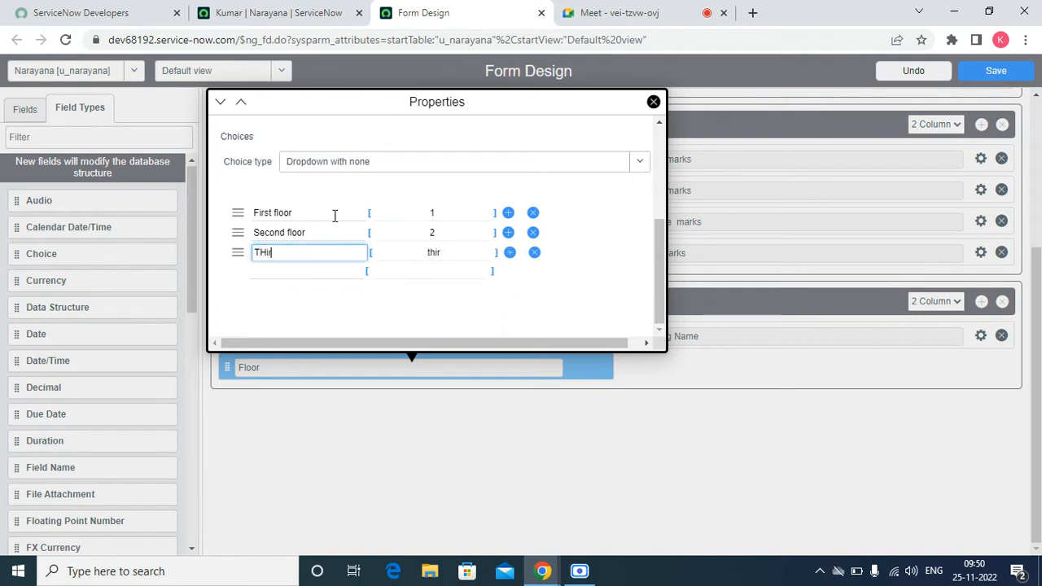
{"action": "key", "text": "BackSpace"}
{"action": "key", "text": "BackSpace"}
{"action": "type", "text": "h"}
{"action": "key", "text": "BackSpace"}
{"action": "type", "text": "hird Florr"}
{"action": "key", "text": "BackSpace"}
{"action": "key", "text": "BackSpace"}
{"action": "type", "text": "or"}
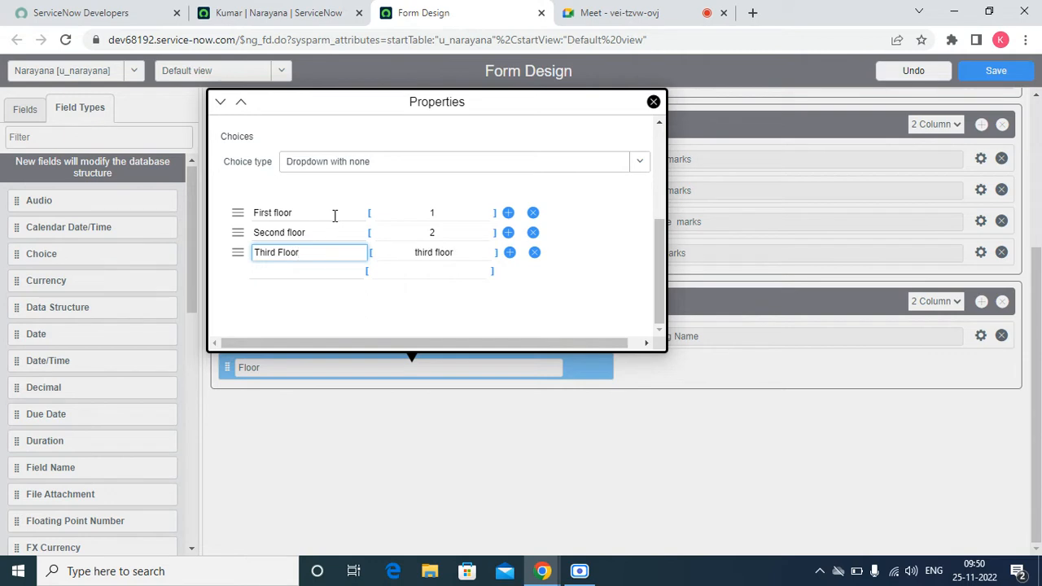
{"action": "key", "text": "Tab"}
{"action": "type", "text": "3"}
- Add a fourth choice to the Floor field, labelled Fourht floor with value 4
{"action": "key", "text": "Tab"}
{"action": "key", "text": "Tab"}
{"action": "key", "text": "Tab"}
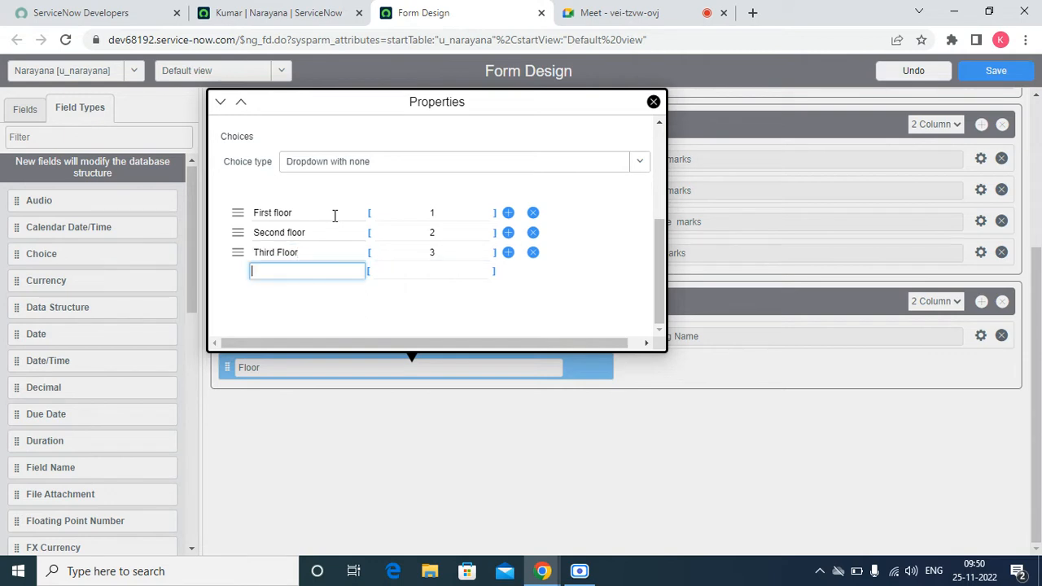
{"action": "type", "text": "Fo"}
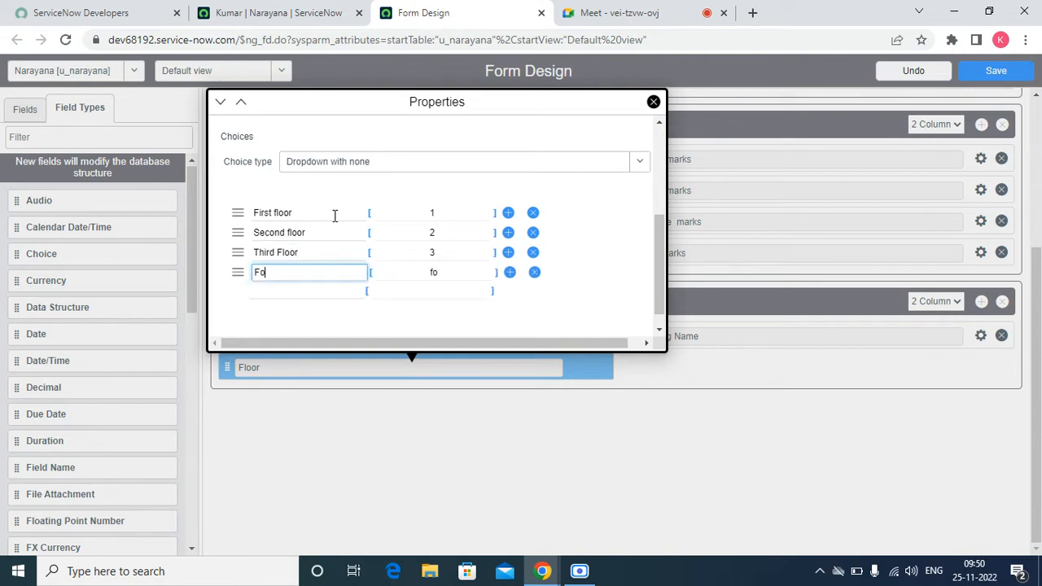
{"action": "type", "text": "urht Floow"}
{"action": "key", "text": "BackSpace"}
{"action": "key", "text": "BackSpace"}
{"action": "key", "text": "BackSpace"}
{"action": "key", "text": "BackSpace"}
{"action": "key", "text": "BackSpace"}
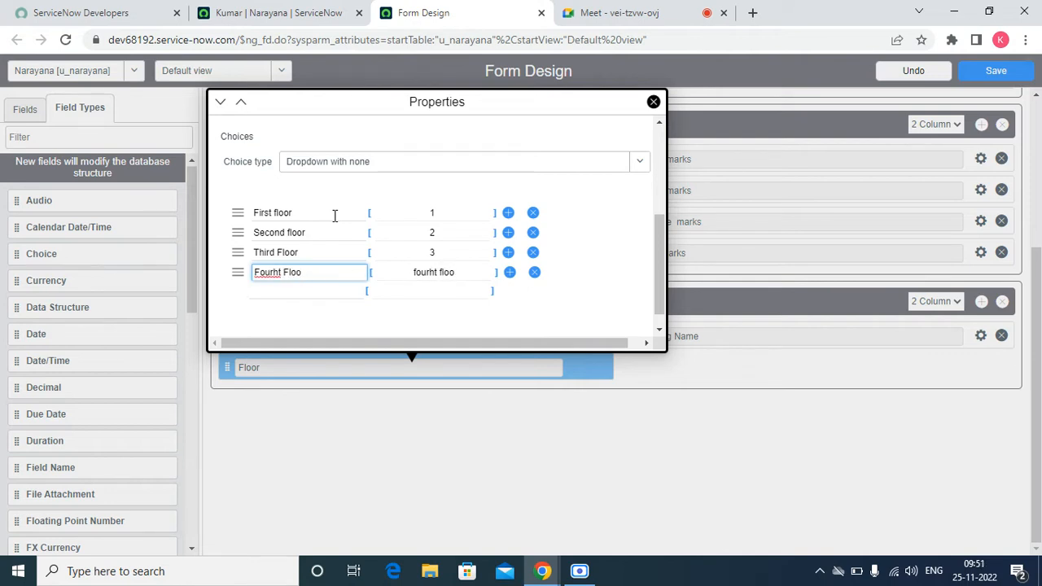
{"action": "type", "text": "floor"}
{"action": "key", "text": "Tab"}
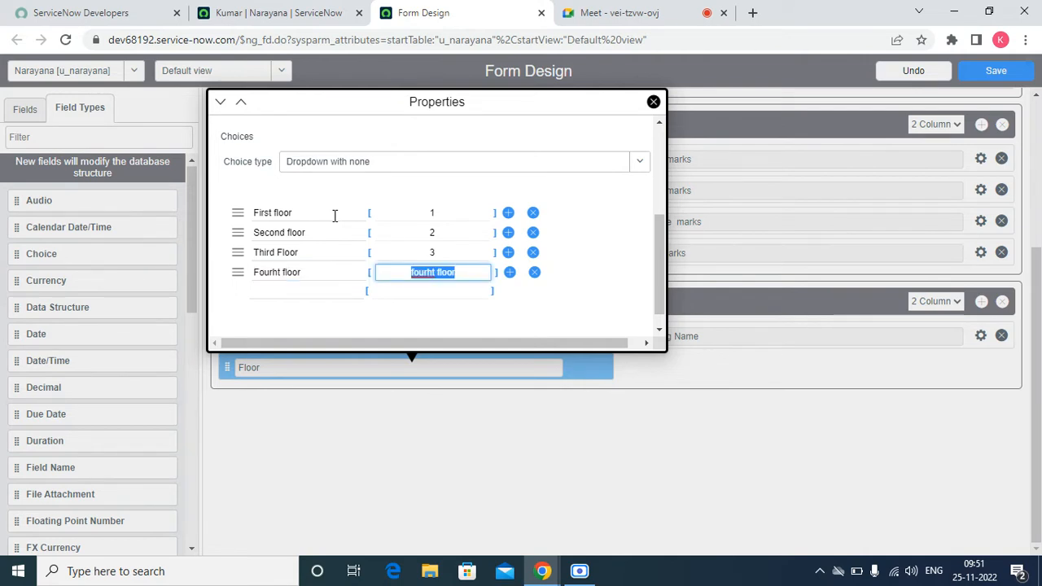
{"action": "type", "text": "4"}
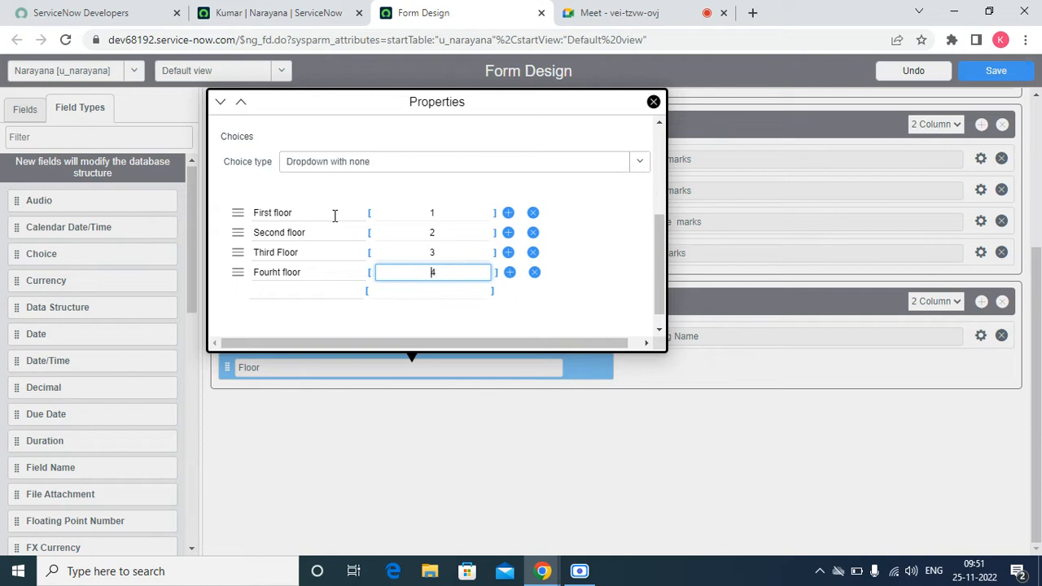
- Correct the spelling of the fourth choice's label to Fourth floor
{"action": "left_click", "coordinate": [264, 275]}
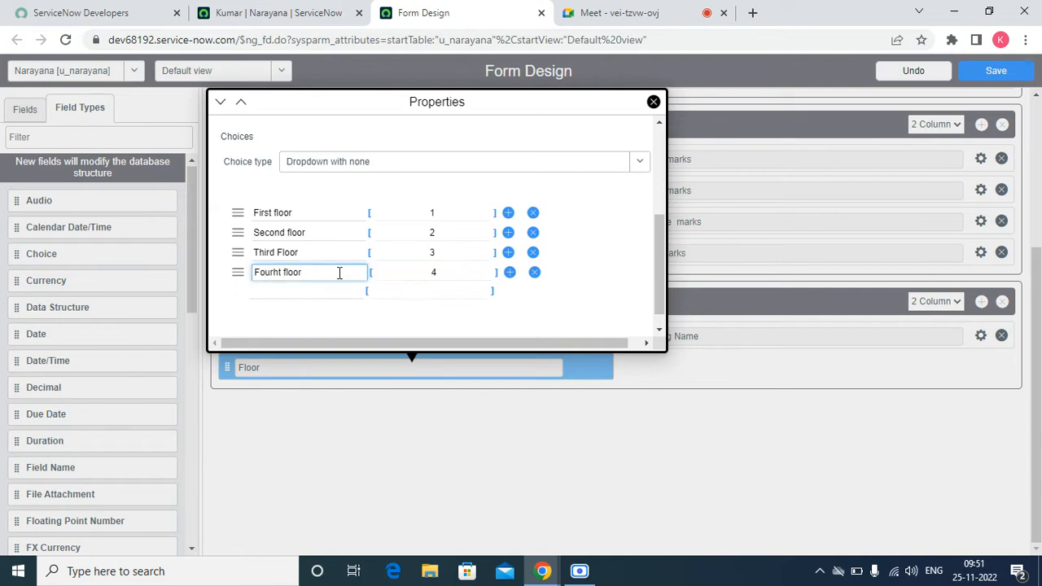
{"action": "key", "text": "BackSpace"}
{"action": "key", "text": "BackSpace"}
{"action": "type", "text": "th"}
- Change the third choice's label to Third floor with a lowercase f and close the Floor field's properties
{"action": "left_click", "coordinate": [320, 233]}
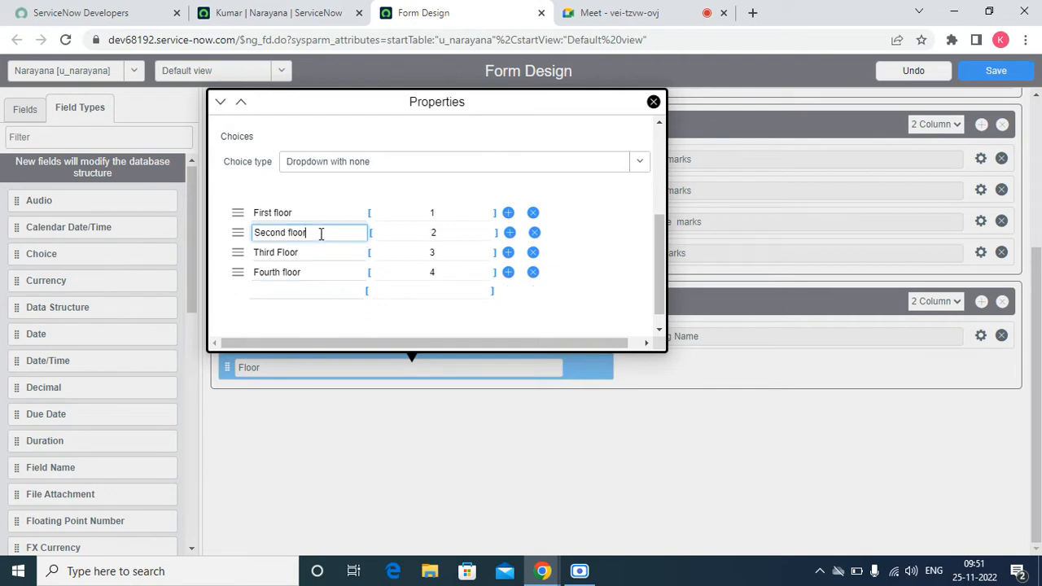
{"action": "left_click", "coordinate": [308, 252]}
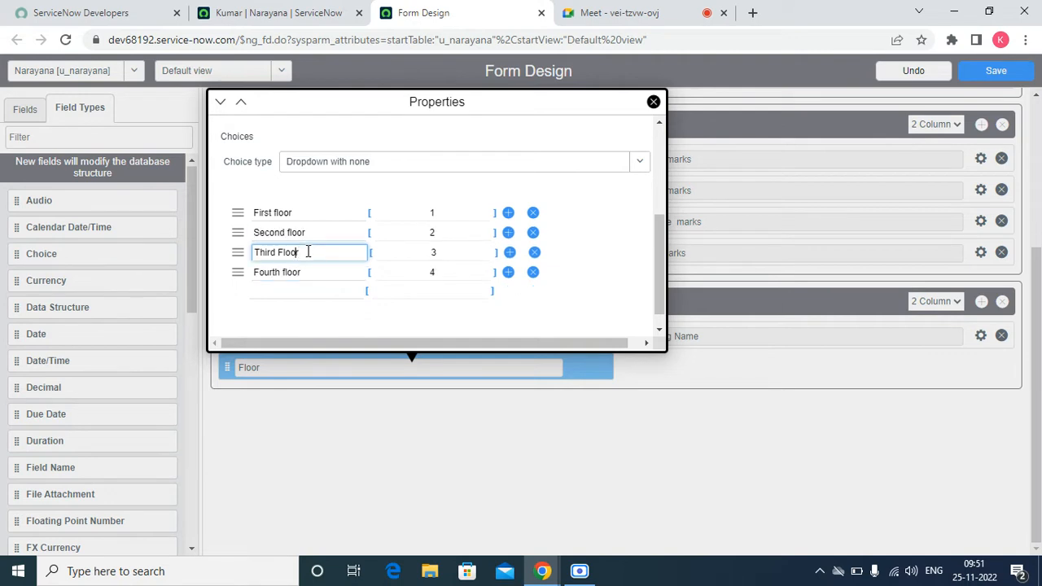
{"action": "key", "text": "Left"}
{"action": "key", "text": "Left"}
{"action": "key", "text": "Left"}
{"action": "key", "text": "Left"}
{"action": "key", "text": "BackSpace"}
{"action": "type", "text": "fl"}
{"action": "left_click", "coordinate": [654, 102]}
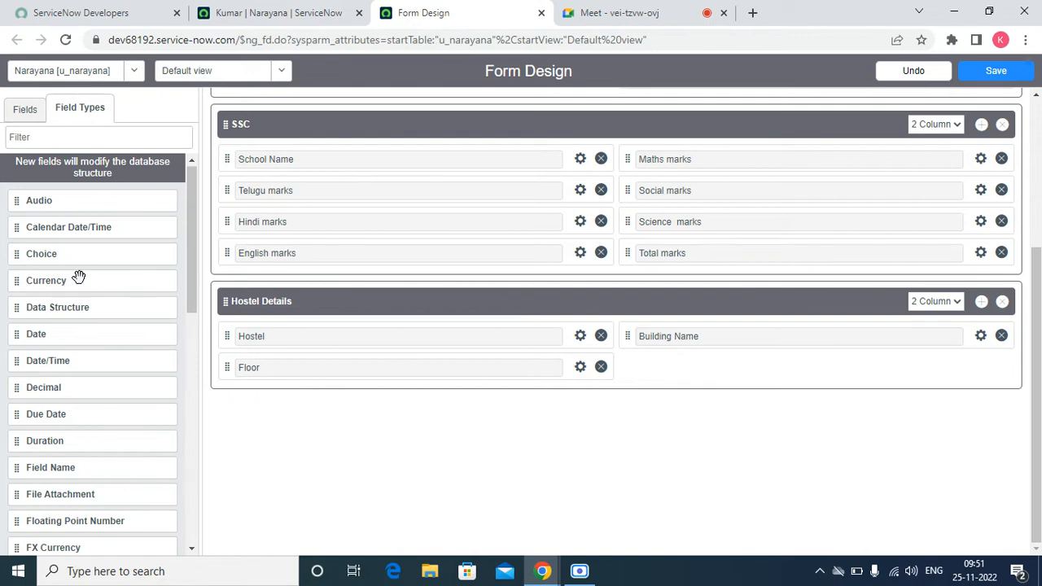
- Add an Integer field beside Floor in the Hostel Details section and label it Room
{"action": "scroll", "coordinate": [191, 277], "scroll_direction": "down", "scroll_amount": 1}
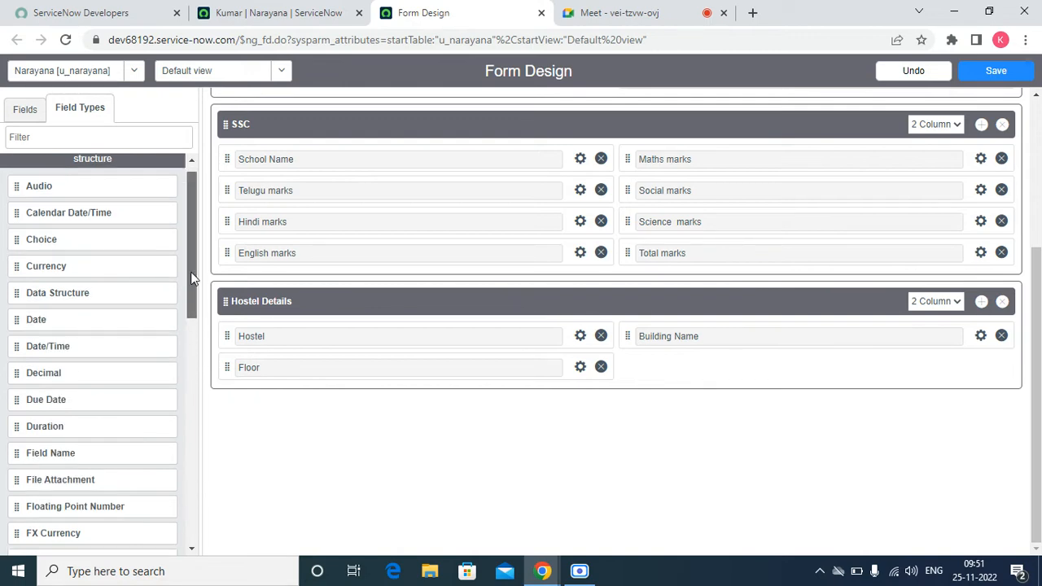
{"action": "left_click_drag", "start_coordinate": [191, 278], "coordinate": [207, 363]}
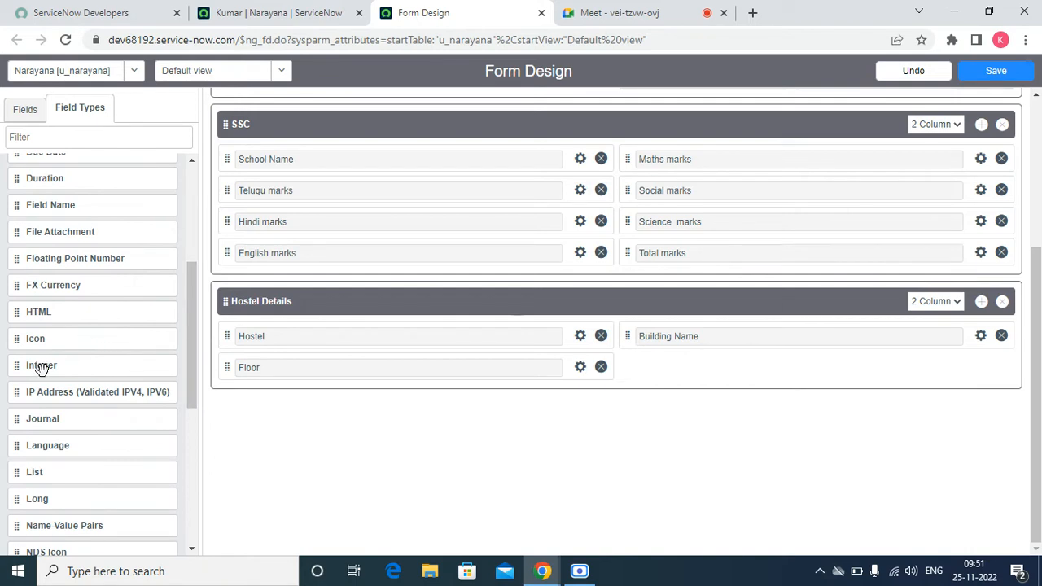
{"action": "left_click_drag", "start_coordinate": [41, 368], "coordinate": [671, 371]}
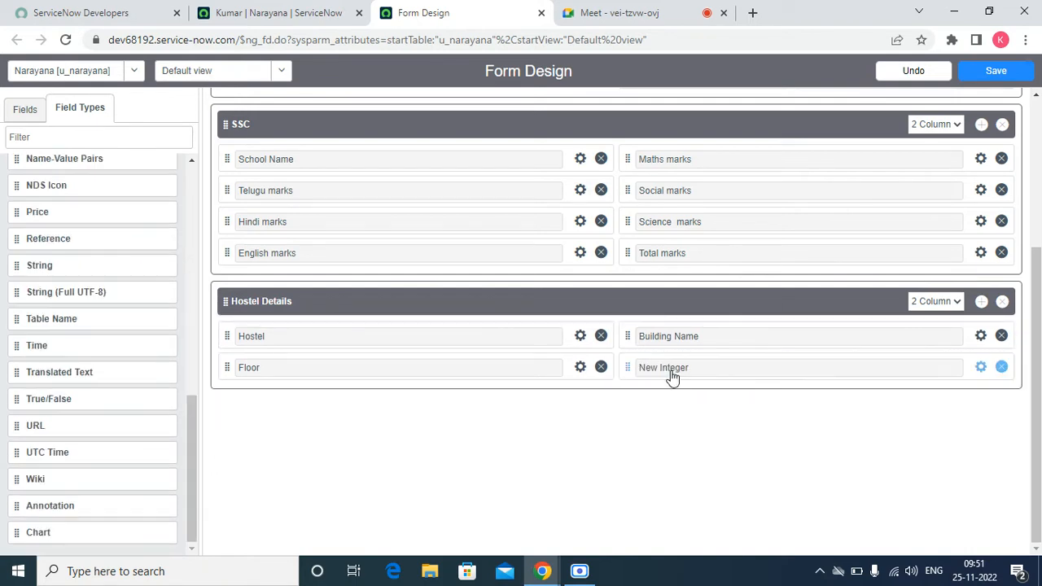
{"action": "left_click", "coordinate": [980, 367]}
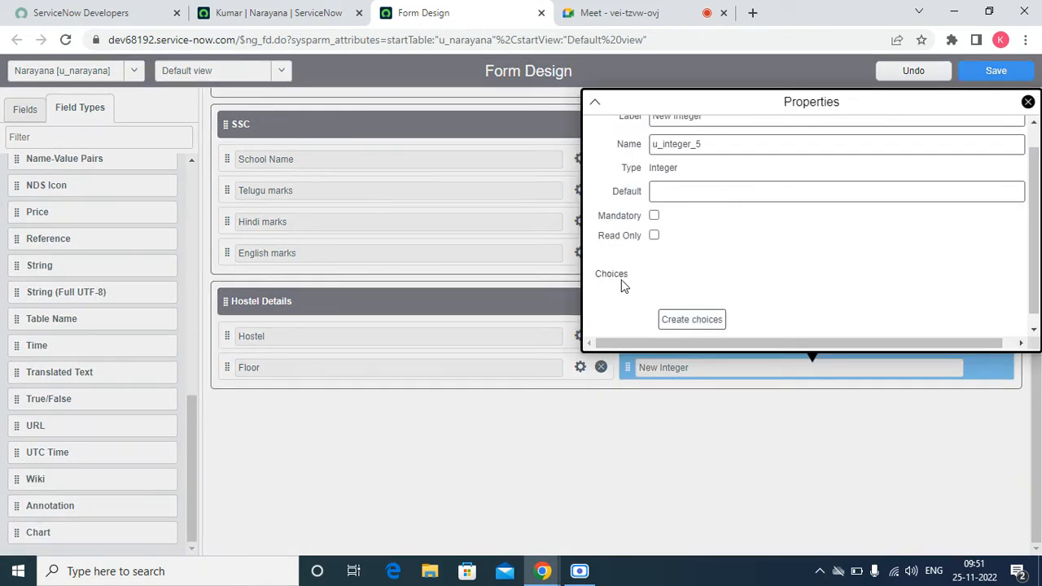
{"action": "type", "text": "Roos"}
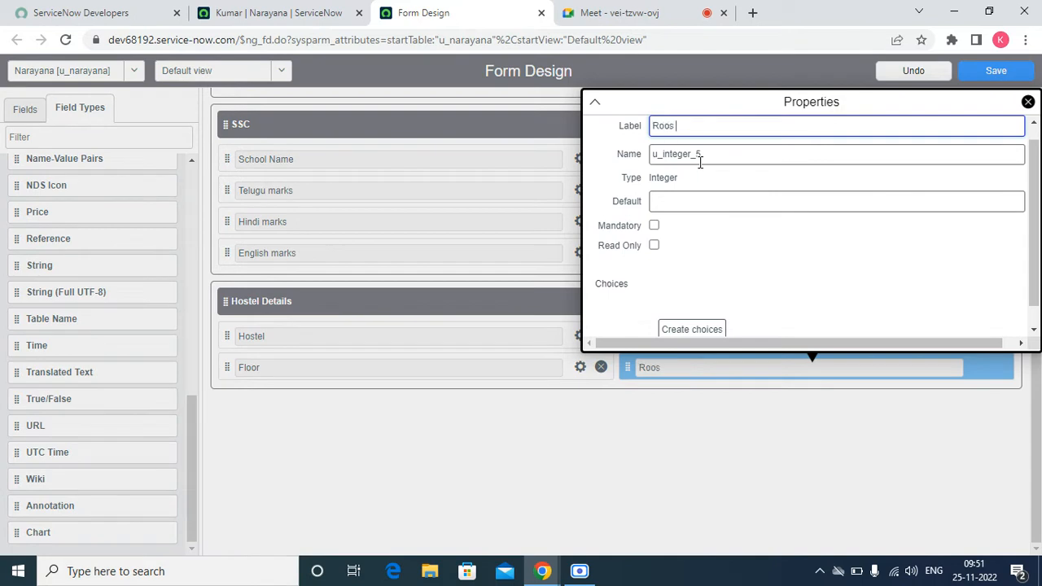
{"action": "key", "text": "BackSpace"}
{"action": "key", "text": "BackSpace"}
{"action": "key", "text": "BackSpace"}
{"action": "type", "text": "om"}
- Set the name of the Room field to u_room_number
{"action": "key", "text": "Tab"}
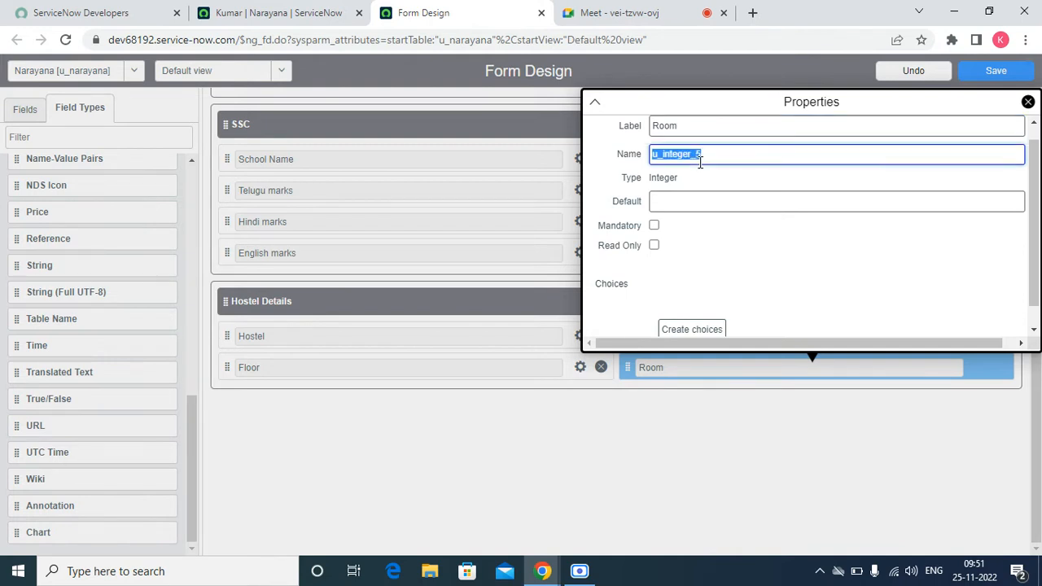
{"action": "type", "text": "U"}
{"action": "key", "text": "BackSpace"}
{"action": "type", "text": "u_room_number"}
- Extend the Room field's label to Room Number and close its properties
{"action": "left_click", "coordinate": [696, 125]}
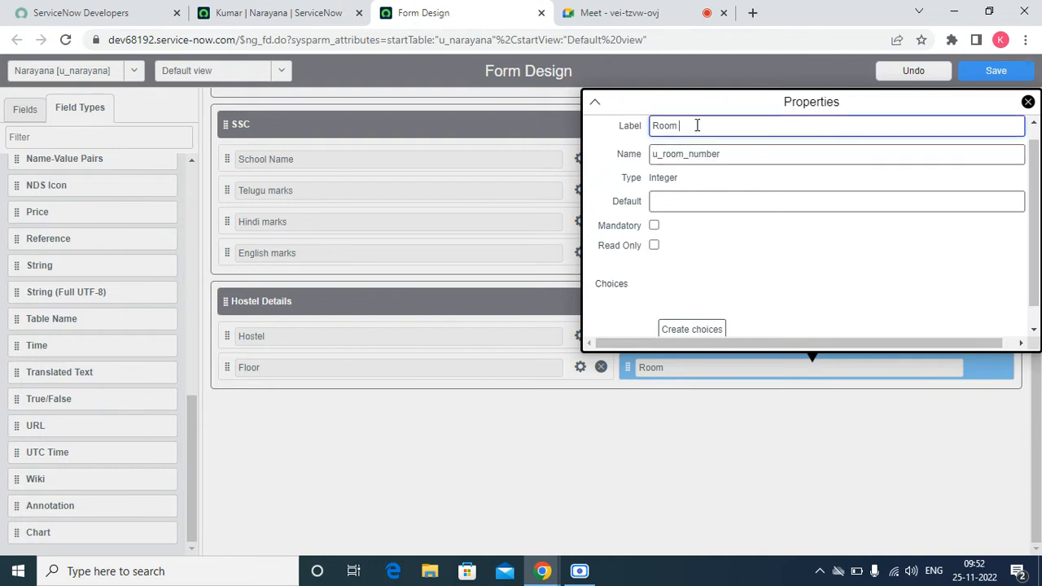
{"action": "type", "text": "Number"}
{"action": "scroll", "coordinate": [1036, 275], "scroll_direction": "down", "scroll_amount": 1}
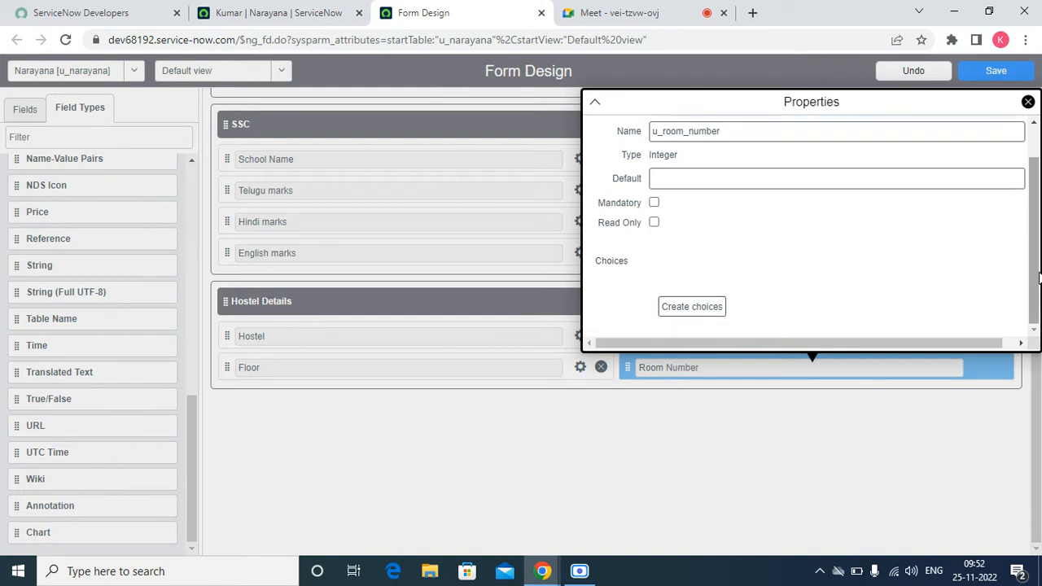
{"action": "left_click", "coordinate": [1029, 102]}
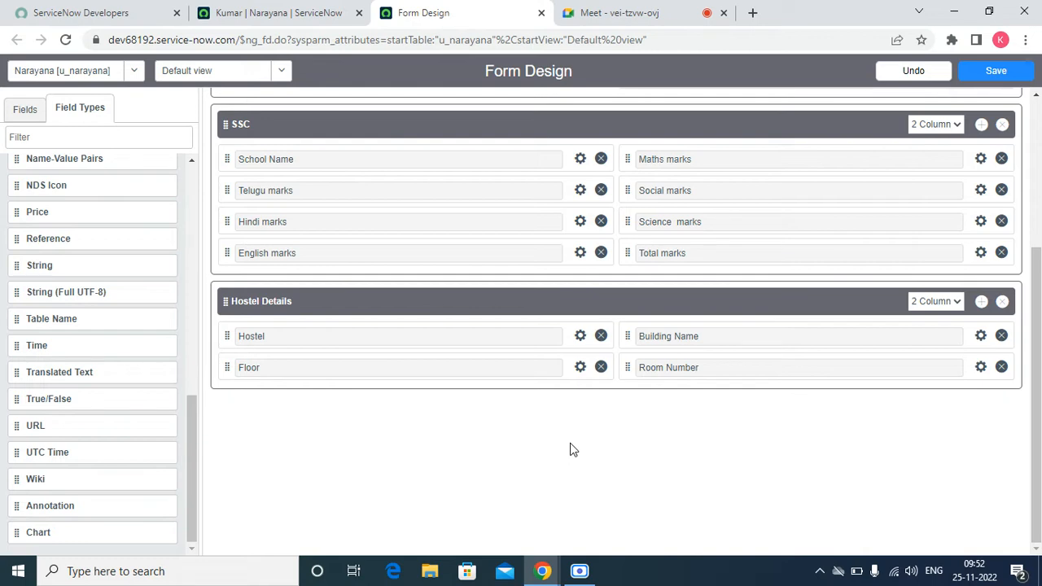
- Add an Integer field below Floor in the Hostel Details section
{"action": "left_click", "coordinate": [194, 161]}
{"action": "left_click", "coordinate": [196, 161]}
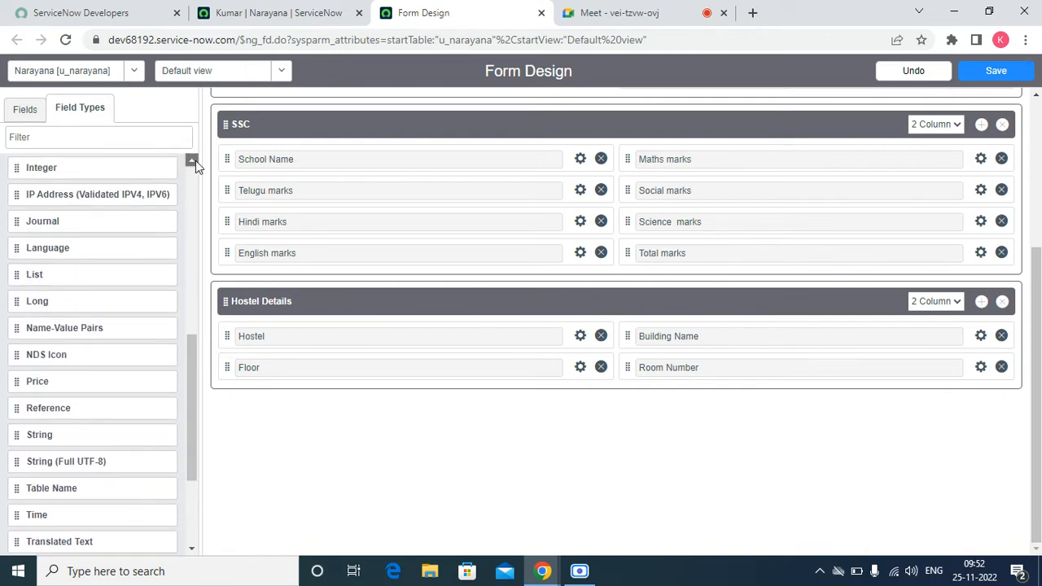
{"action": "left_click", "coordinate": [195, 161]}
{"action": "left_click", "coordinate": [196, 160]}
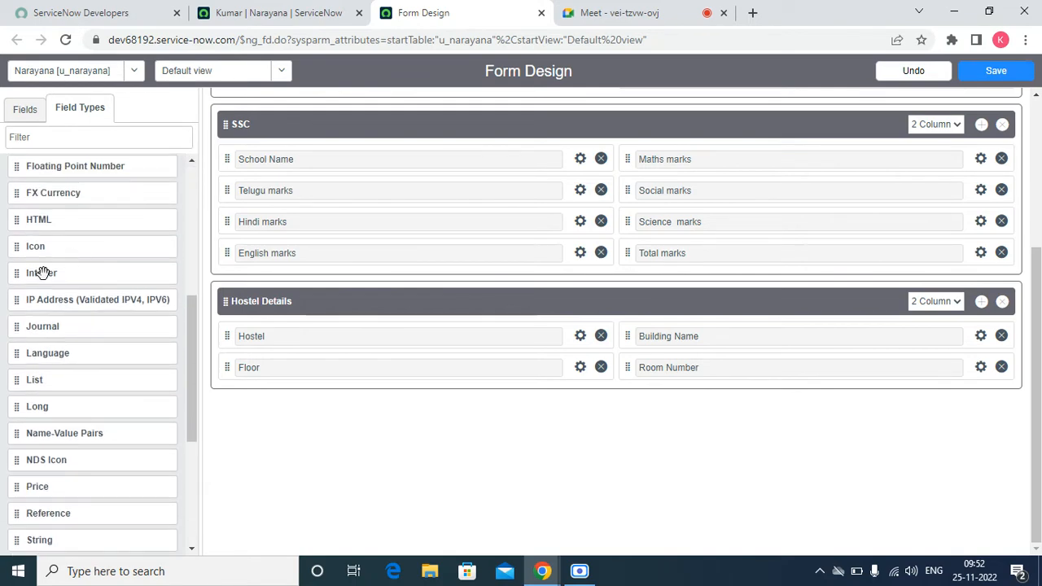
{"action": "left_click_drag", "start_coordinate": [40, 272], "coordinate": [298, 399]}
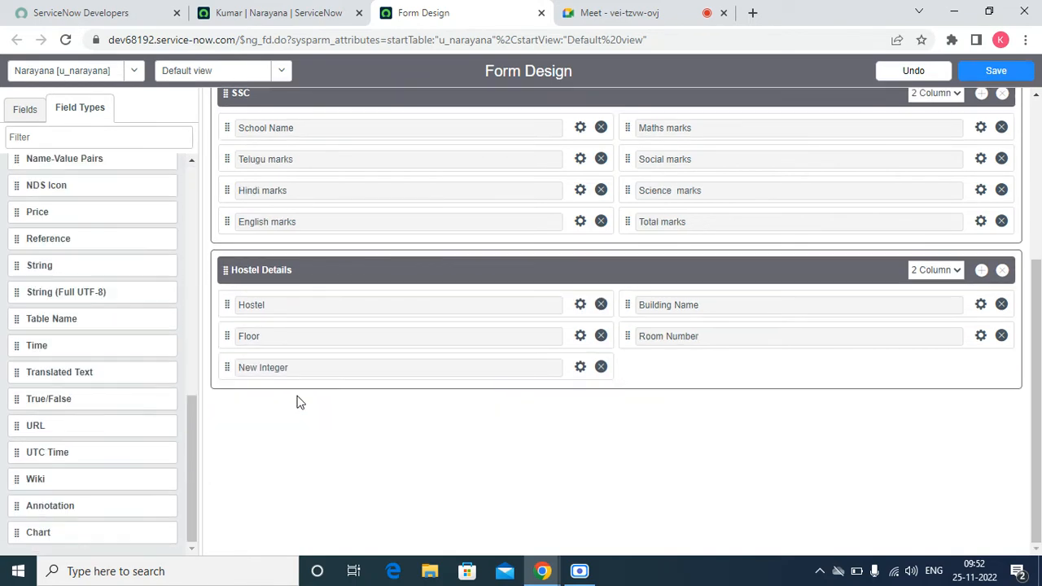
- Label the new Integer field below Floor Hostel Fee, name it u_hostel_fee and close its properties
{"action": "right_click", "coordinate": [579, 370]}
{"action": "left_click", "coordinate": [593, 448]}
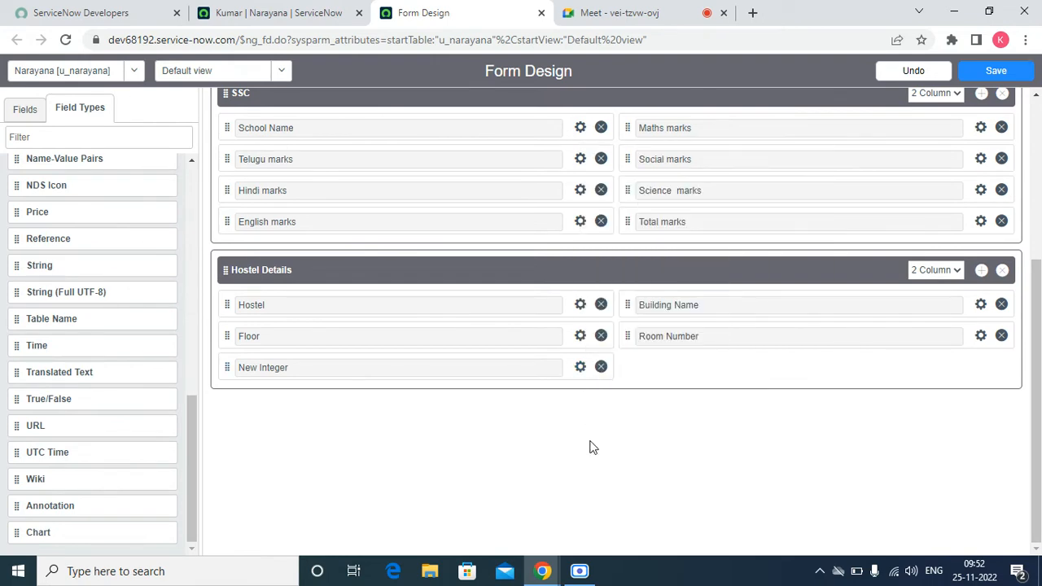
{"action": "left_click", "coordinate": [580, 369]}
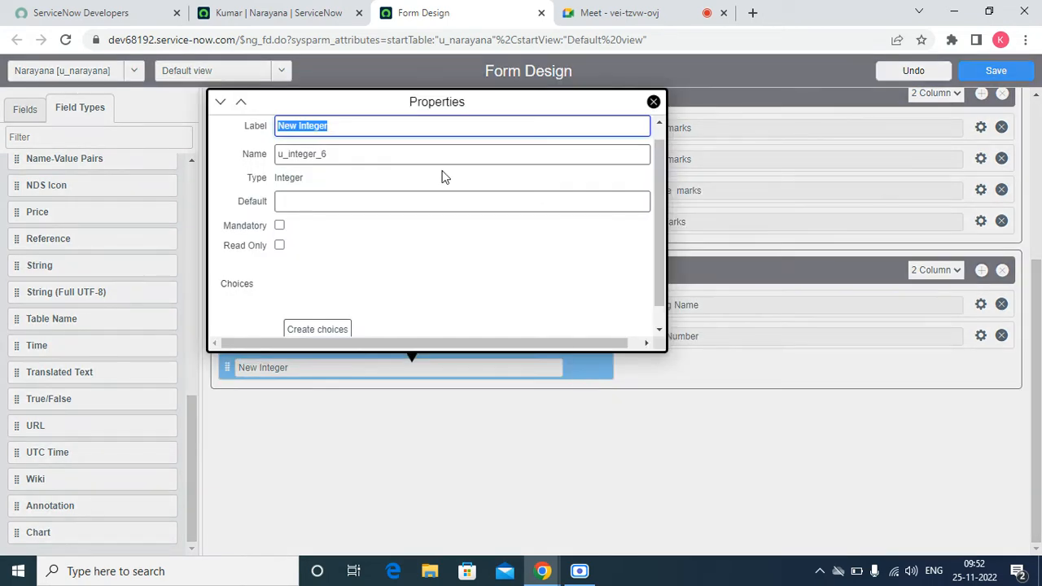
{"action": "type", "text": "H"}
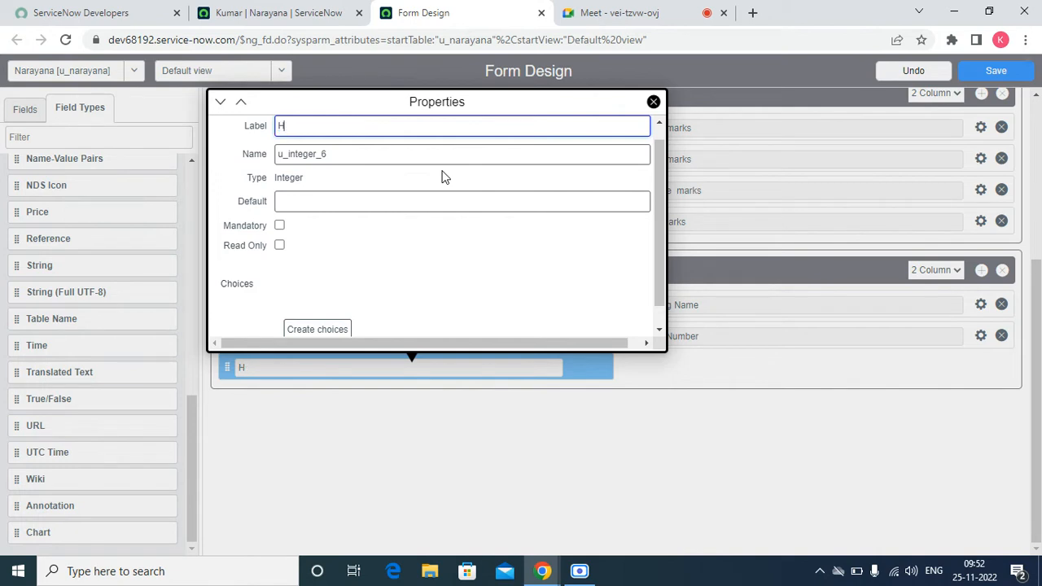
{"action": "type", "text": "ostel Fee"}
{"action": "key", "text": "Tab"}
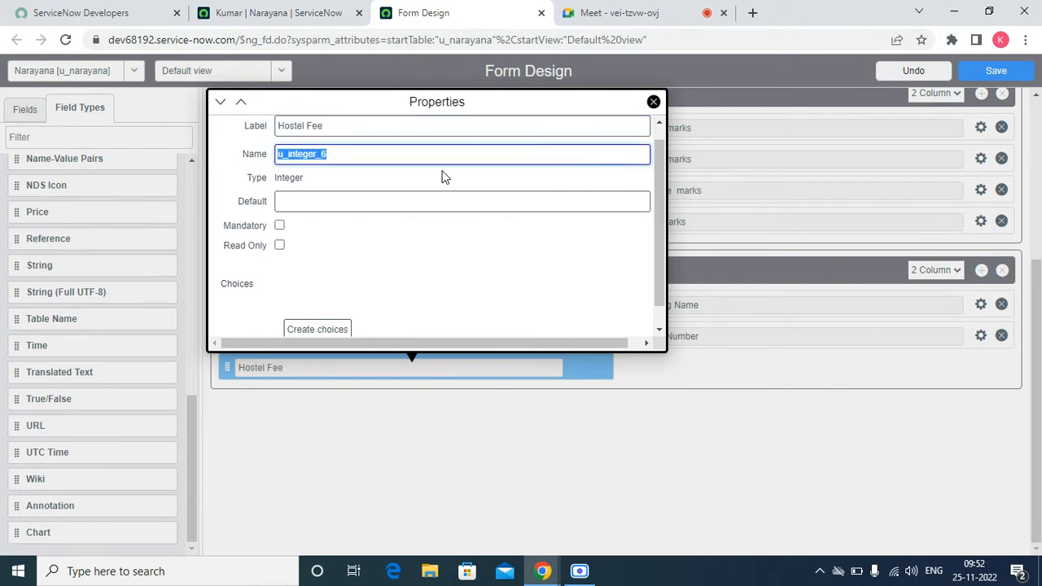
{"action": "type", "text": "u_hostel_fee"}
{"action": "left_click", "coordinate": [653, 101]}
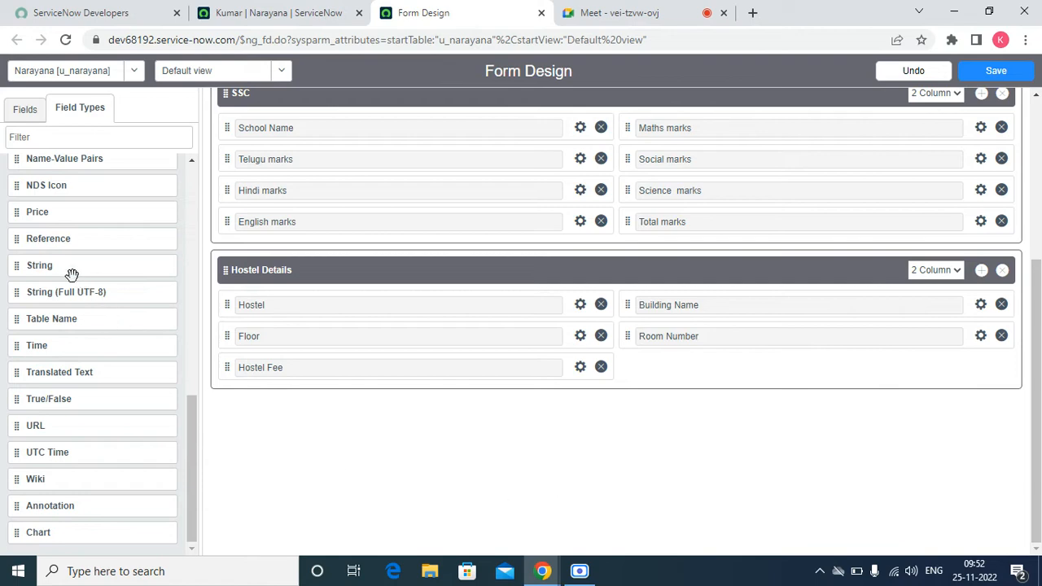
- Add an Integer field below Hostel Fee in the Hostel Details section
{"action": "scroll", "coordinate": [96, 216], "scroll_direction": "up", "scroll_amount": 3}
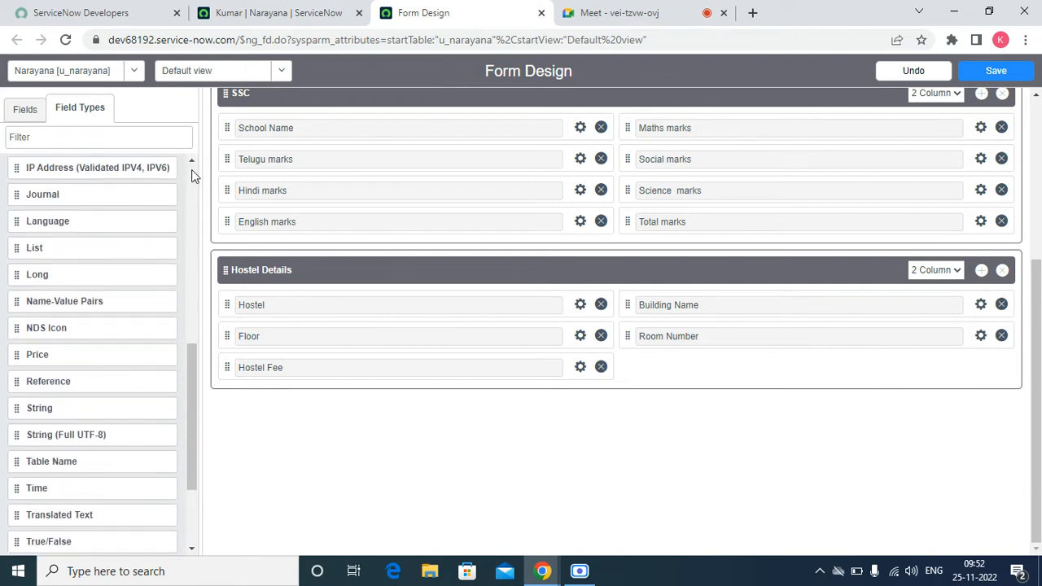
{"action": "left_click", "coordinate": [193, 171]}
{"action": "left_click", "coordinate": [193, 171]}
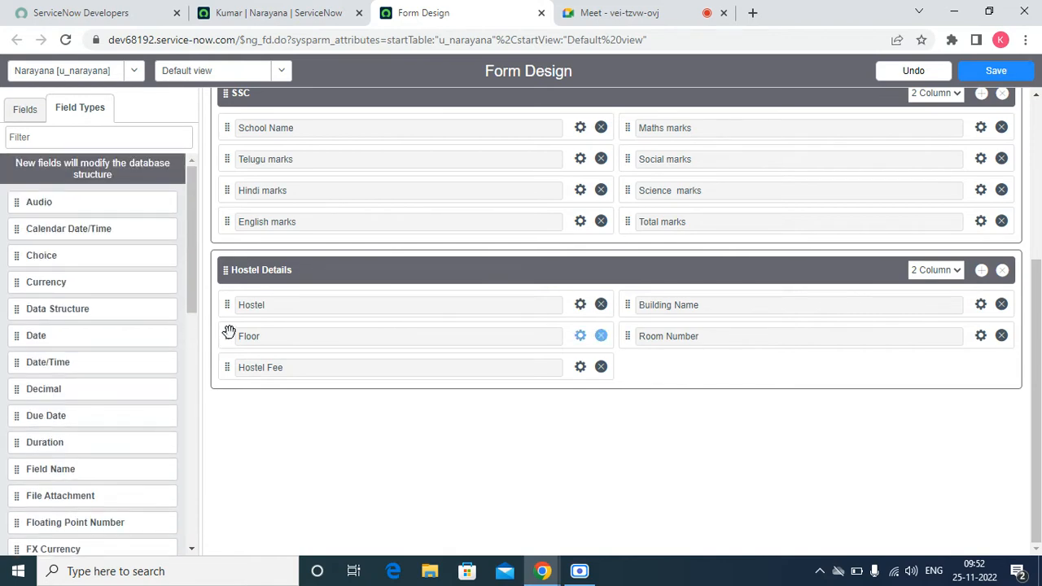
{"action": "left_click", "coordinate": [191, 549]}
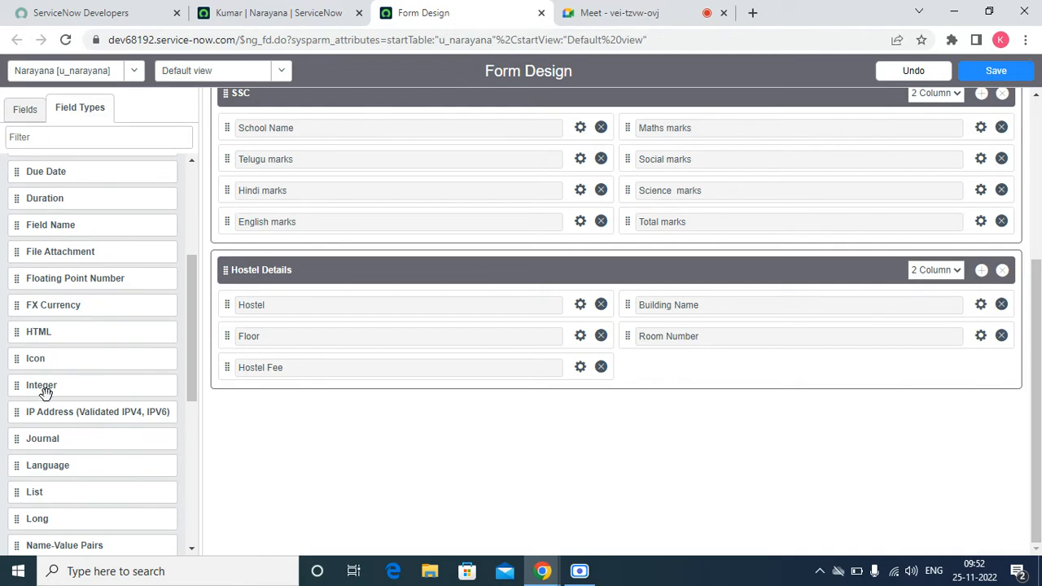
{"action": "left_click_drag", "start_coordinate": [45, 388], "coordinate": [281, 401]}
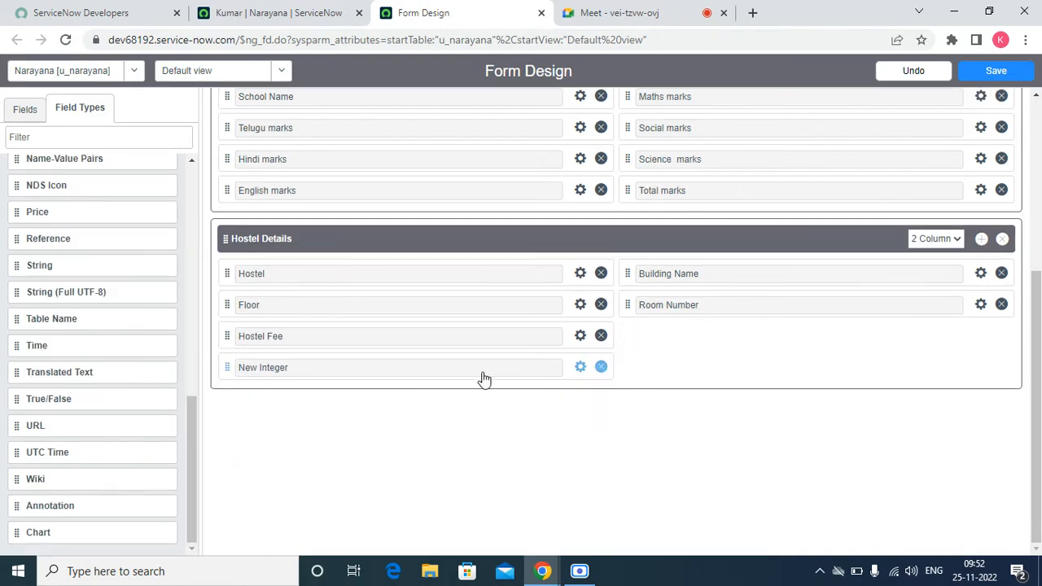
- Label the new Integer field below Hostel Fee Amount Paid
{"action": "left_click", "coordinate": [580, 367]}
{"action": "type", "text": "A"}
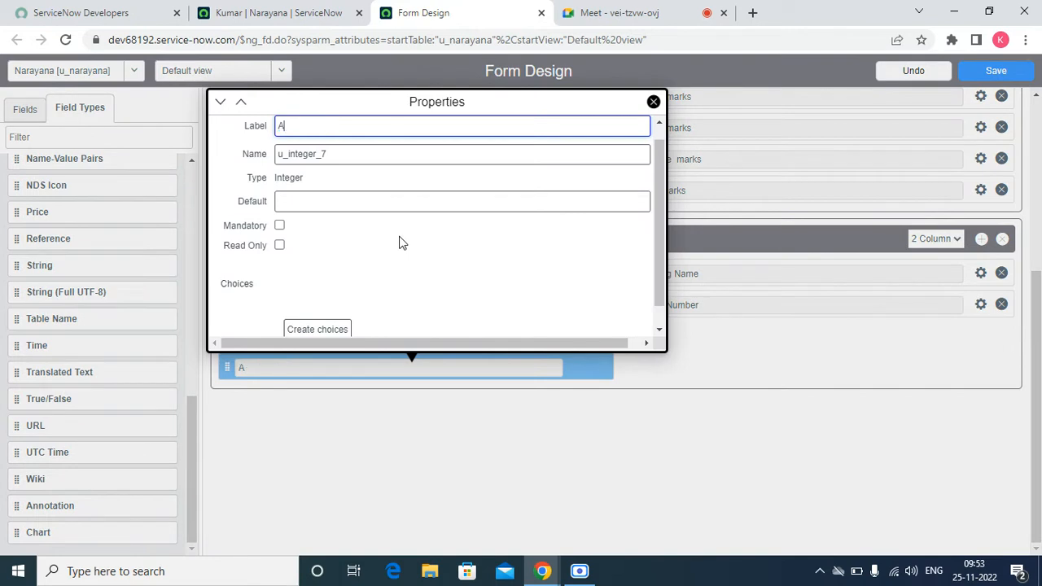
{"action": "type", "text": "ount"}
{"action": "key", "text": "BackSpace"}
{"action": "key", "text": "BackSpace"}
{"action": "key", "text": "BackSpace"}
{"action": "key", "text": "BackSpace"}
{"action": "key", "text": "BackSpace"}
{"action": "type", "text": "mm"}
{"action": "key", "text": "BackSpace"}
{"action": "type", "text": "ount Paid"}
- Replace the Amount Paid field's default name with a descriptive one prefixed u_ and close its properties
{"action": "key", "text": "Tab"}
{"action": "type", "text": "u"}
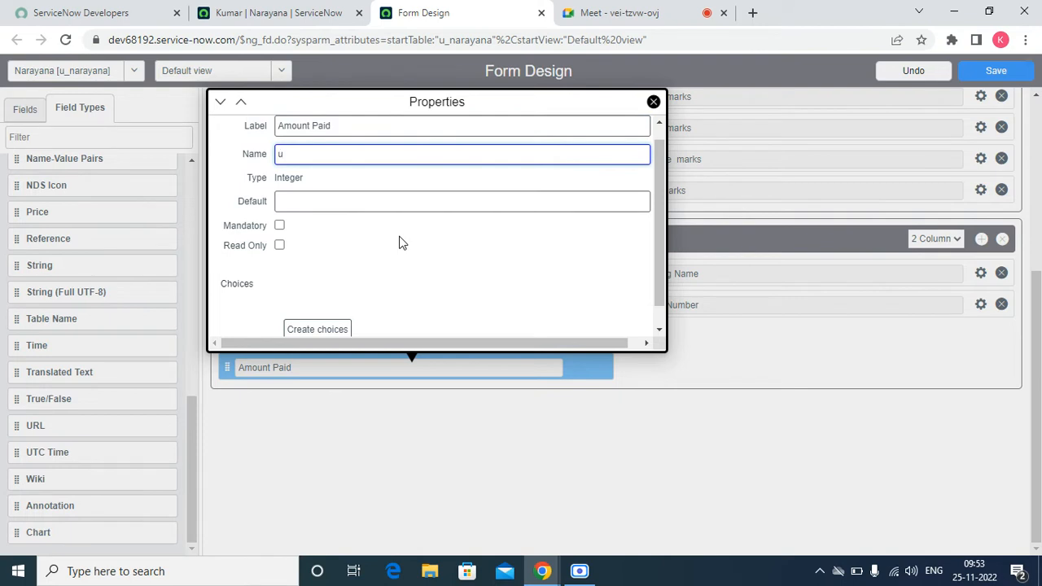
{"action": "type", "text": "_aoint_paid"}
{"action": "left_click", "coordinate": [654, 101]}
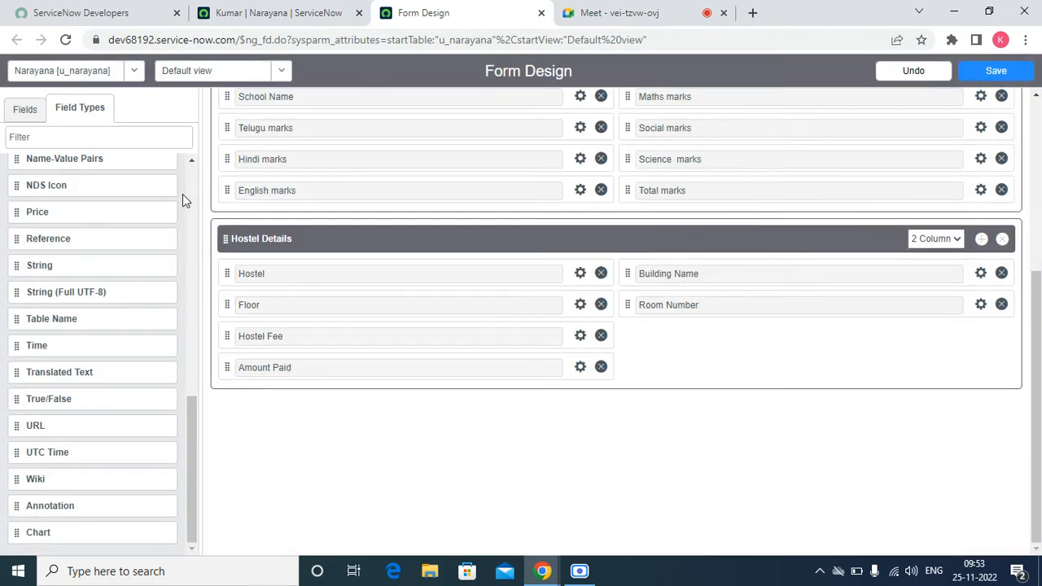
- Add an Integer field below Amount Paid in the Hostel Details section
{"action": "left_click", "coordinate": [191, 162]}
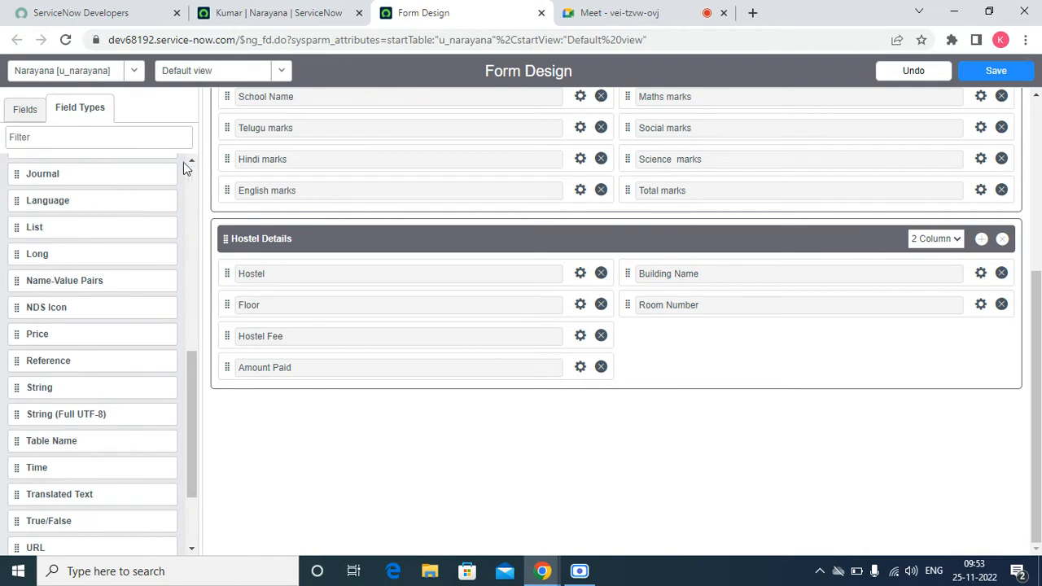
{"action": "left_click", "coordinate": [192, 161]}
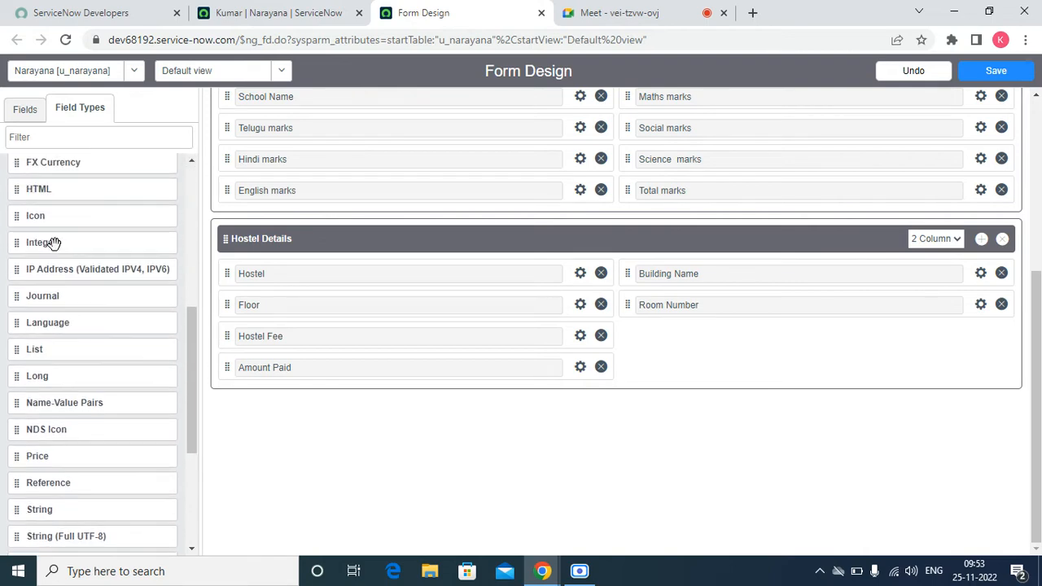
{"action": "left_click_drag", "start_coordinate": [51, 241], "coordinate": [293, 405]}
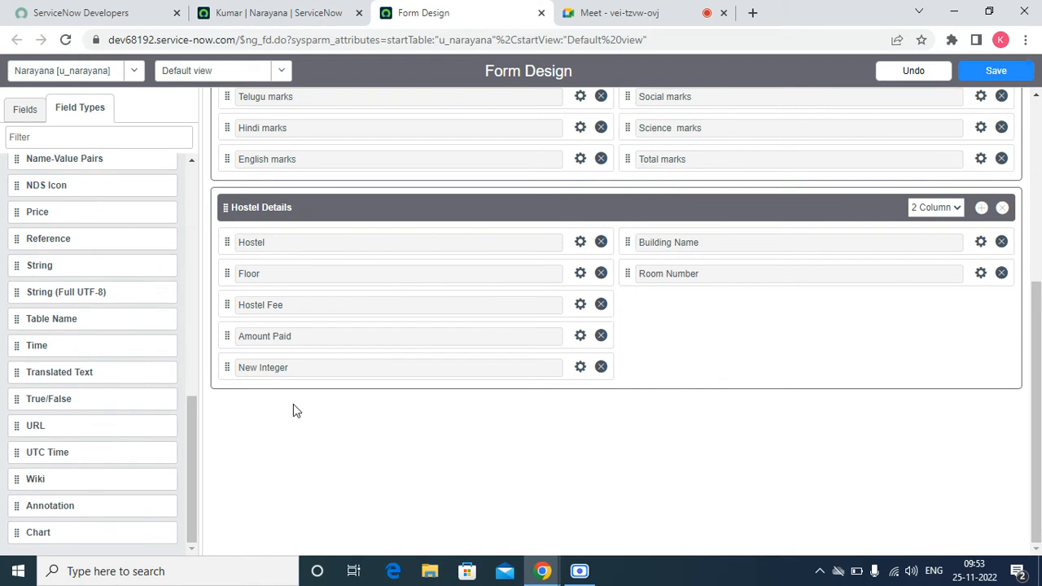
- Label the new Integer field below Amount Paid Remaining Fee
{"action": "left_click", "coordinate": [580, 368]}
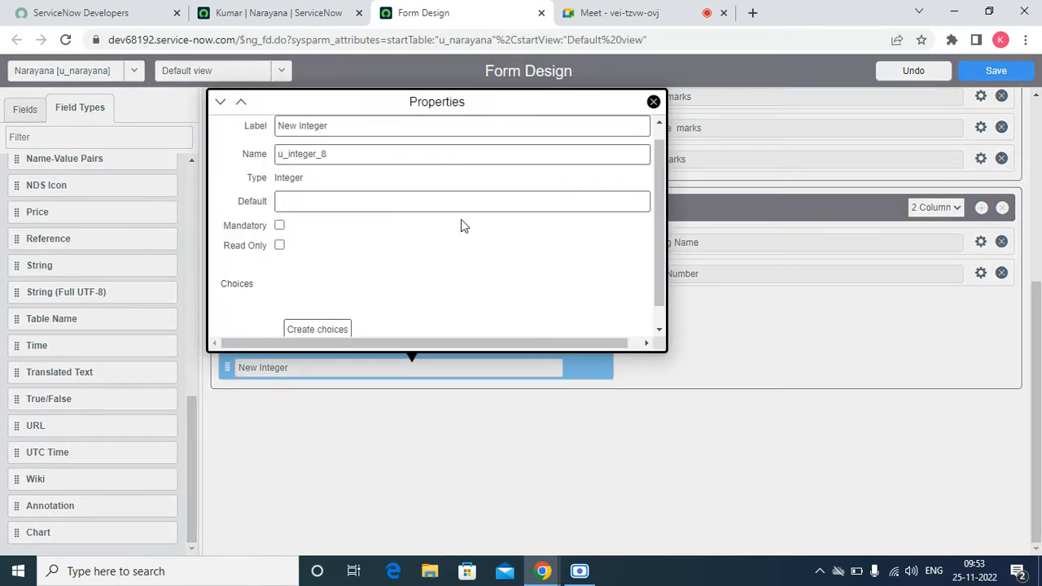
{"action": "left_click", "coordinate": [461, 220]}
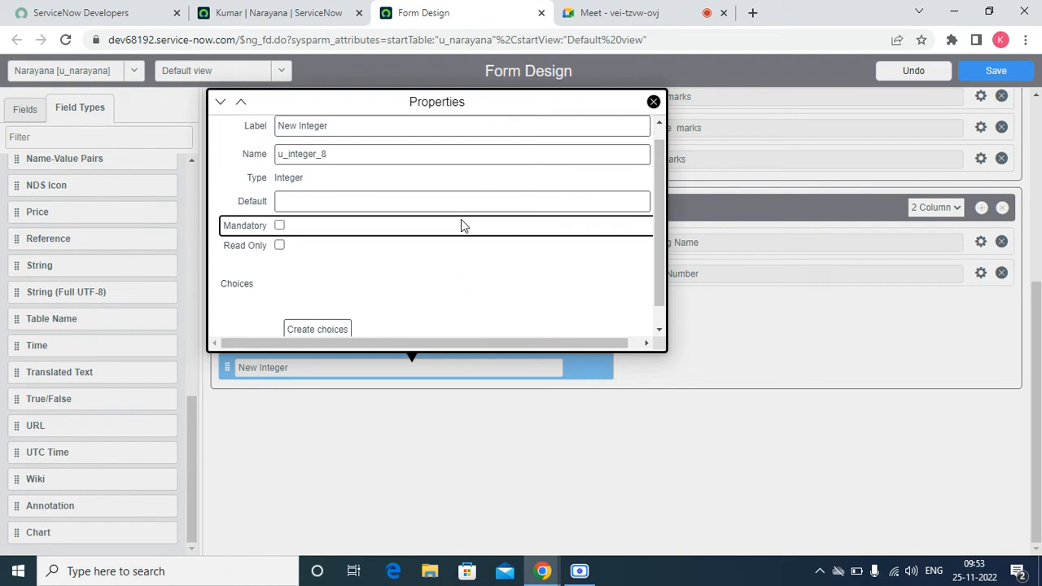
{"action": "triple_click", "coordinate": [394, 130]}
{"action": "key", "text": "BackSpace"}
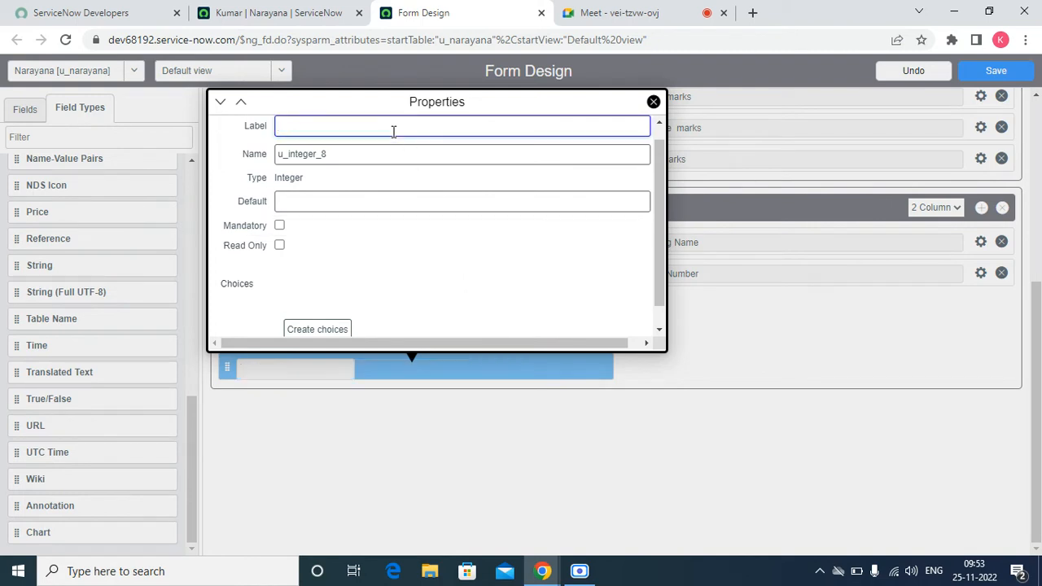
{"action": "type", "text": "Remma"}
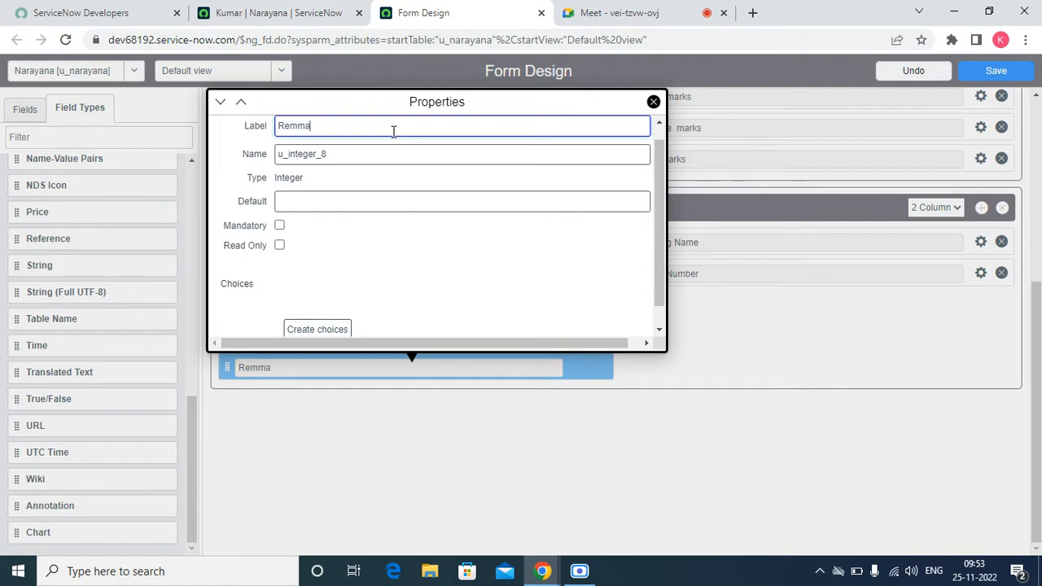
{"action": "type", "text": "ining"}
{"action": "key", "text": "BackSpace"}
{"action": "key", "text": "BackSpace"}
{"action": "key", "text": "BackSpace"}
{"action": "key", "text": "BackSpace"}
{"action": "key", "text": "BackSpace"}
{"action": "key", "text": "BackSpace"}
{"action": "key", "text": "BackSpace"}
{"action": "key", "text": "BackSpace"}
{"action": "type", "text": "aining Fee"}
- Give the Remaining Fee field a name starting with u_remaining_ and save the Narayana form design
{"action": "key", "text": "Tab"}
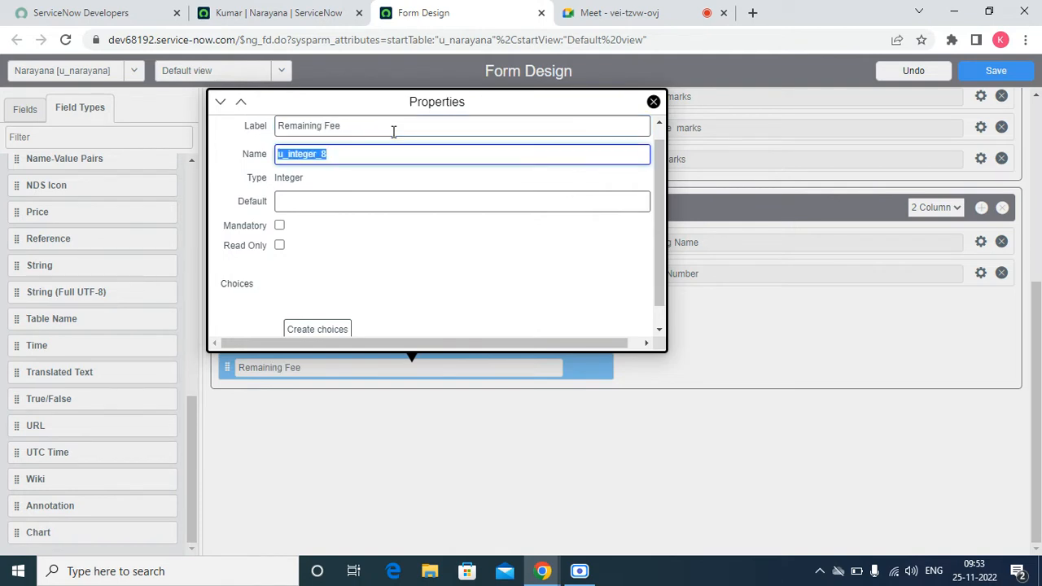
{"action": "type", "text": "u_reaining"}
{"action": "key", "text": "BackSpace"}
{"action": "key", "text": "BackSpace"}
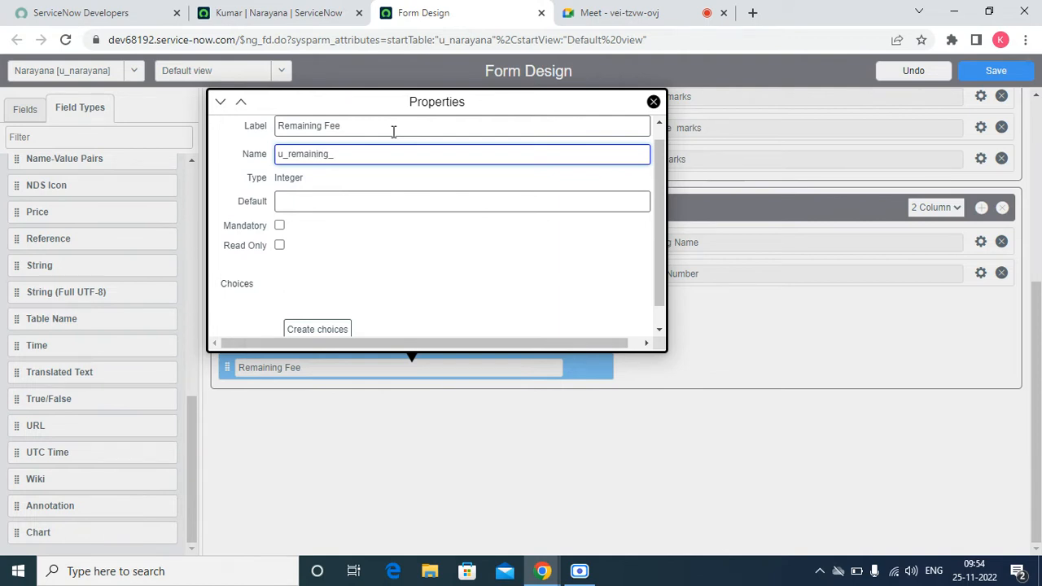
{"action": "type", "text": "fee"}
{"action": "left_click", "coordinate": [654, 102]}
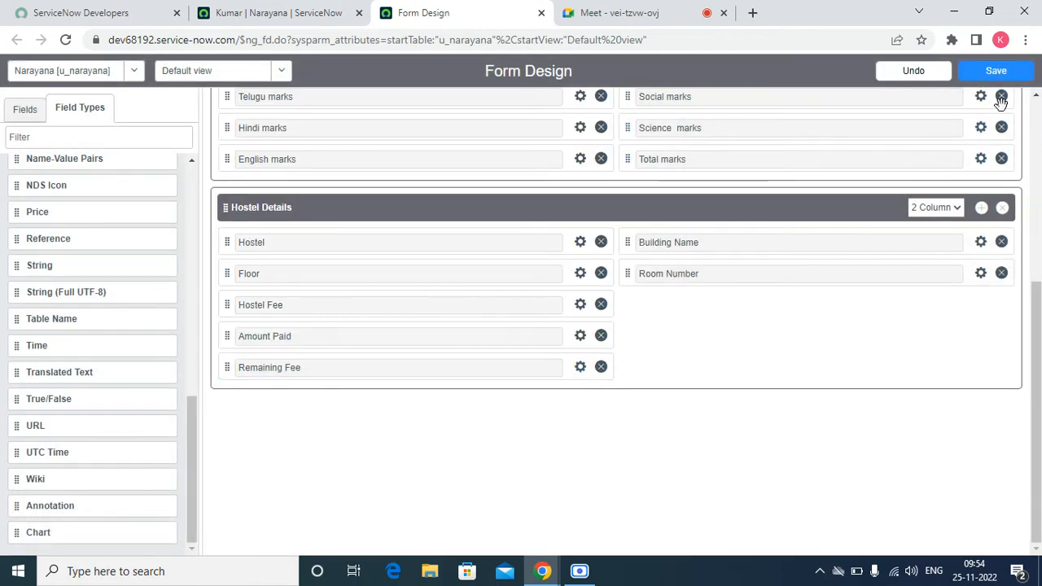
{"action": "left_click", "coordinate": [1001, 72]}
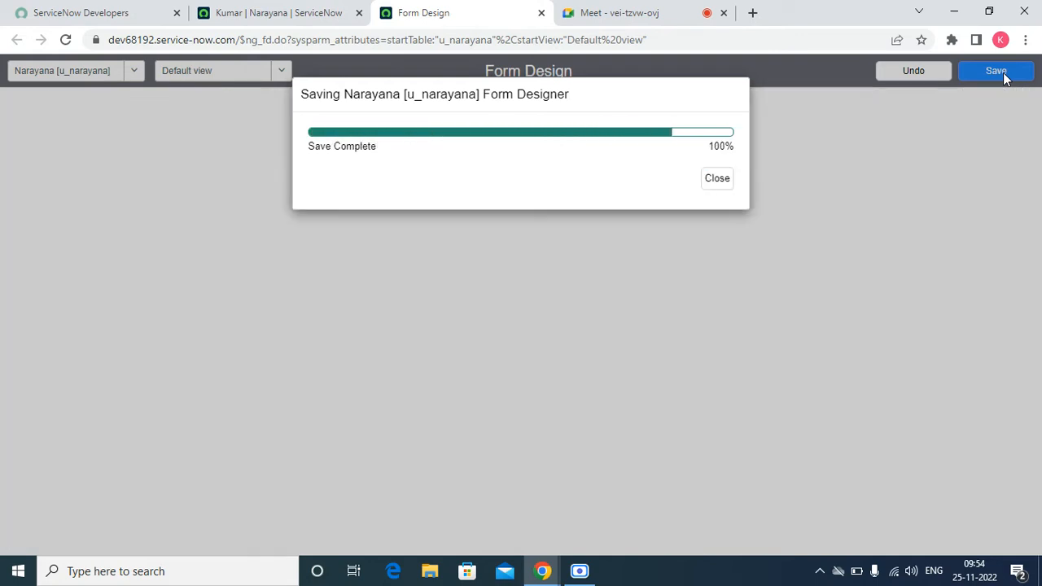
- Close the save confirmation, reload the open Narayana record and check the fields in its Hostel Details section
{"action": "left_click", "coordinate": [717, 178]}
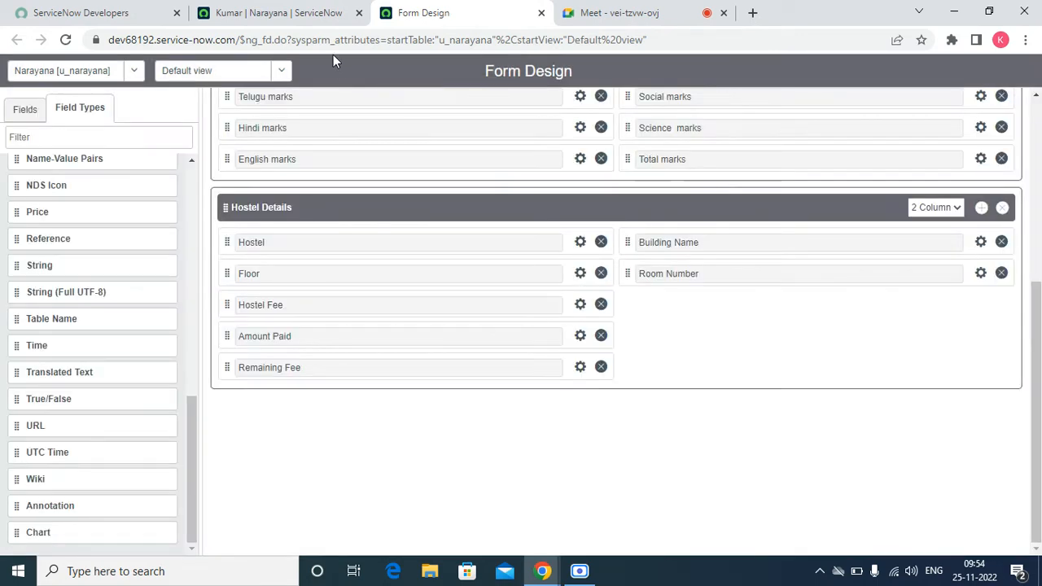
{"action": "left_click", "coordinate": [316, 16]}
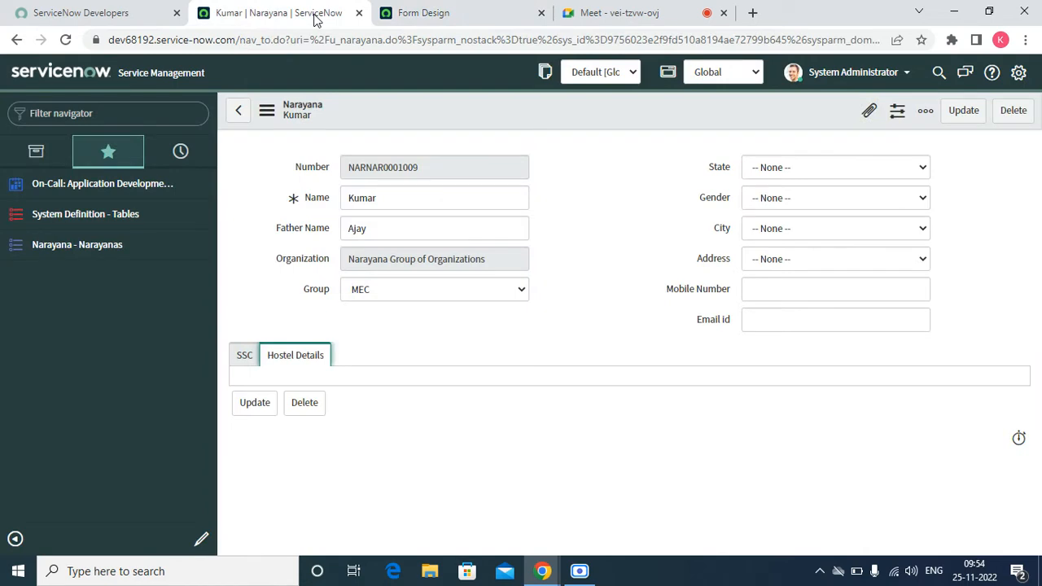
{"action": "left_click", "coordinate": [65, 40]}
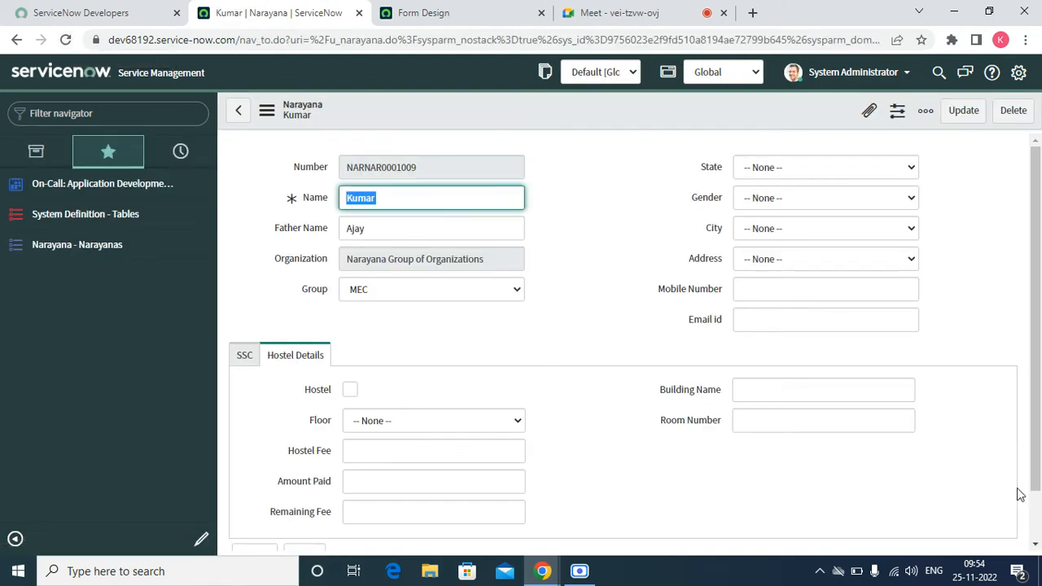
{"action": "left_click", "coordinate": [1037, 547]}
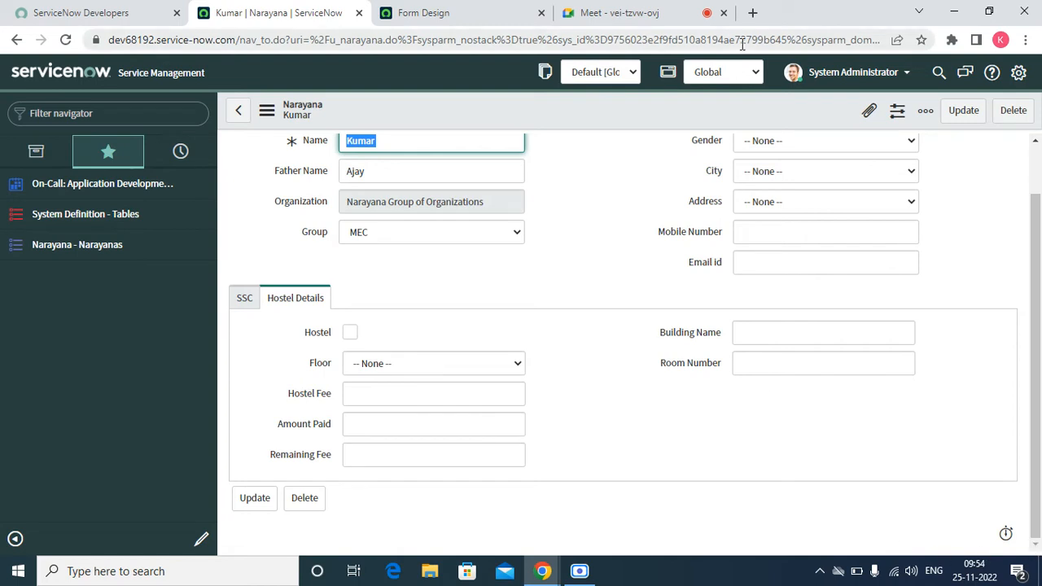
- Move Hostel Fee, Amount Paid and Remaining Fee to Hostel Details' second column, Building Name and Room Number to the first, and save the form
{"action": "left_click", "coordinate": [485, 12]}
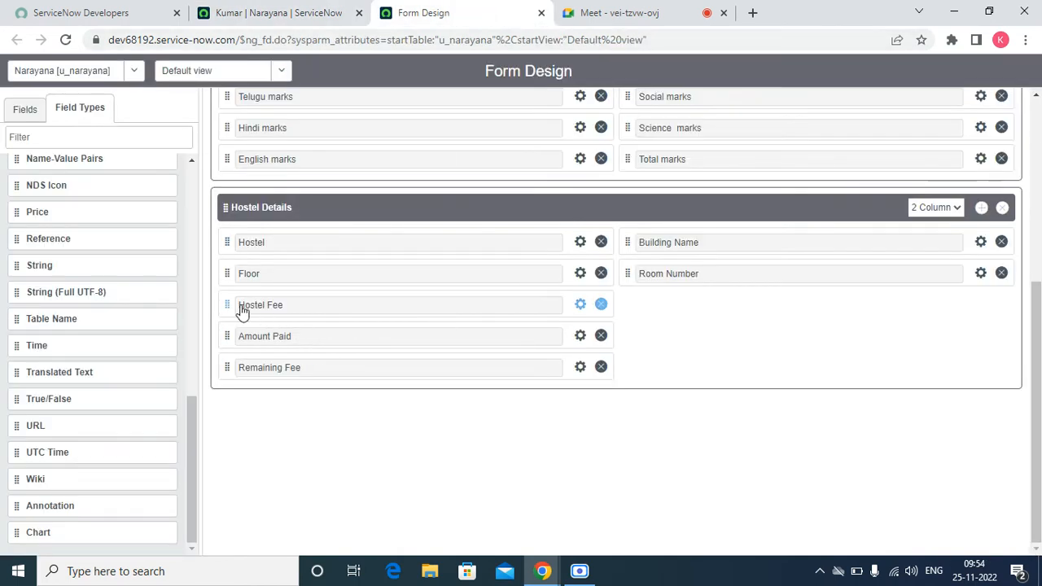
{"action": "left_click_drag", "start_coordinate": [231, 304], "coordinate": [644, 336]}
{"action": "left_click_drag", "start_coordinate": [231, 335], "coordinate": [647, 364]}
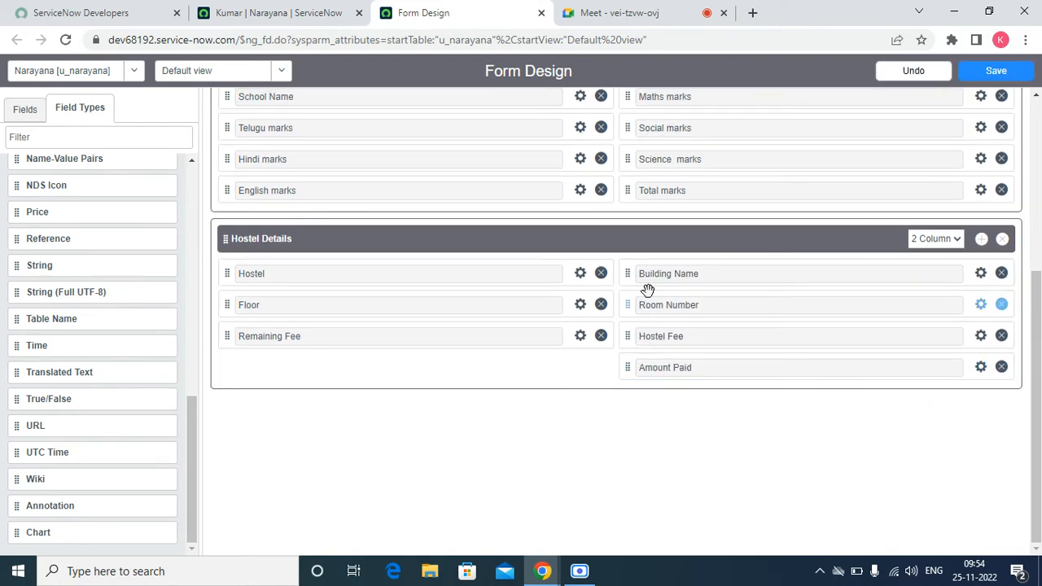
{"action": "left_click_drag", "start_coordinate": [617, 281], "coordinate": [269, 366]}
{"action": "left_click_drag", "start_coordinate": [227, 336], "coordinate": [622, 358]}
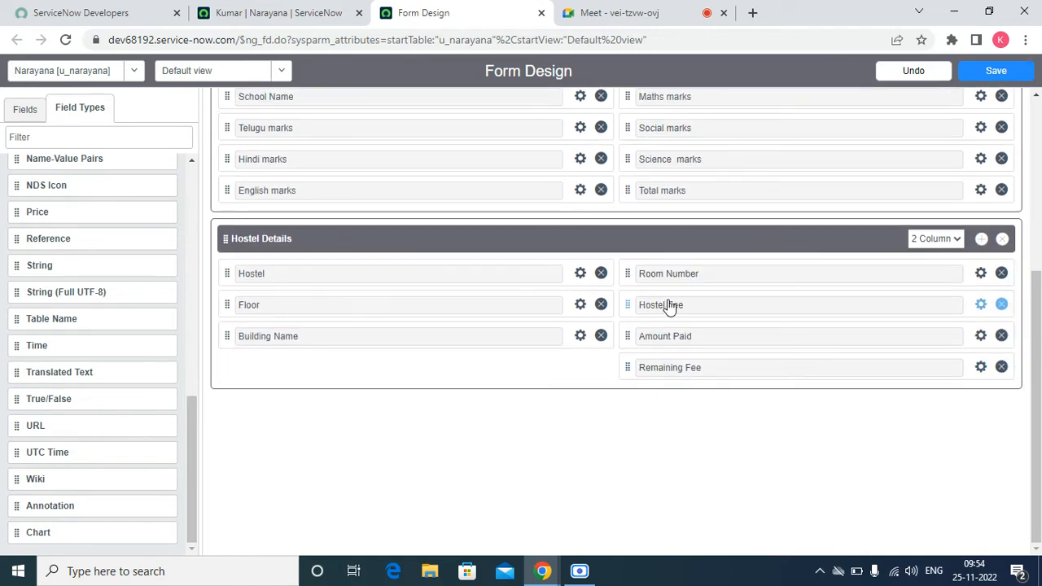
{"action": "left_click_drag", "start_coordinate": [630, 267], "coordinate": [235, 358]}
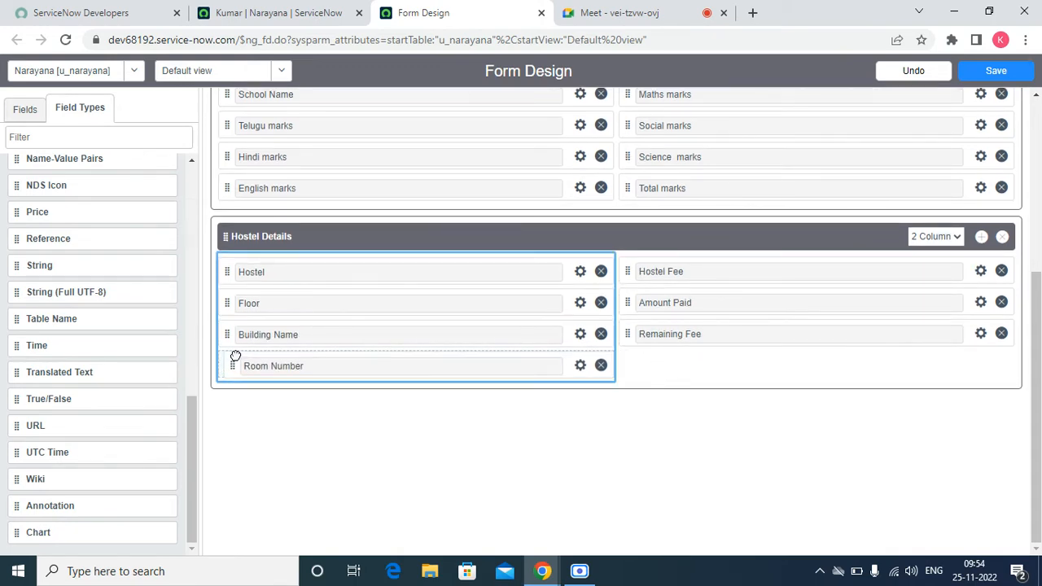
{"action": "left_click", "coordinate": [986, 77]}
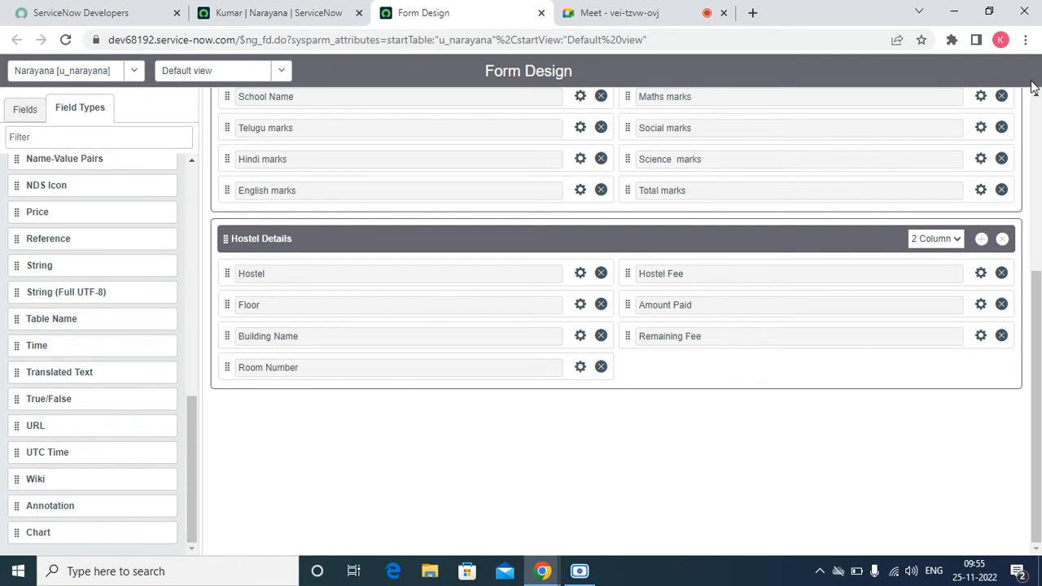
- Reload the Narayana record to check the rearranged Hostel Details section and view the Floor choices
{"action": "scroll", "coordinate": [1036, 97], "scroll_direction": "up", "scroll_amount": 4}
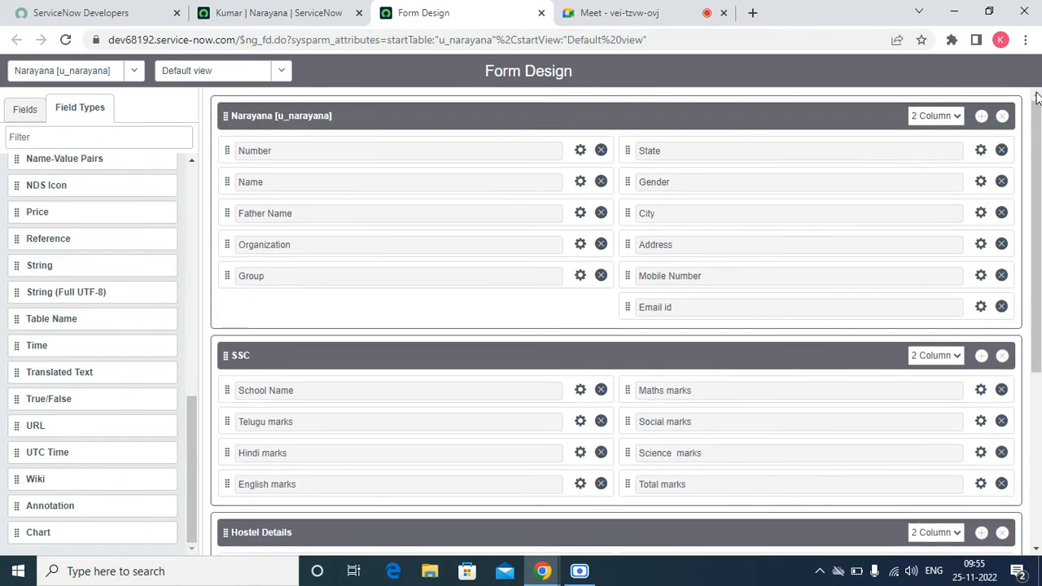
{"action": "left_click", "coordinate": [277, 12]}
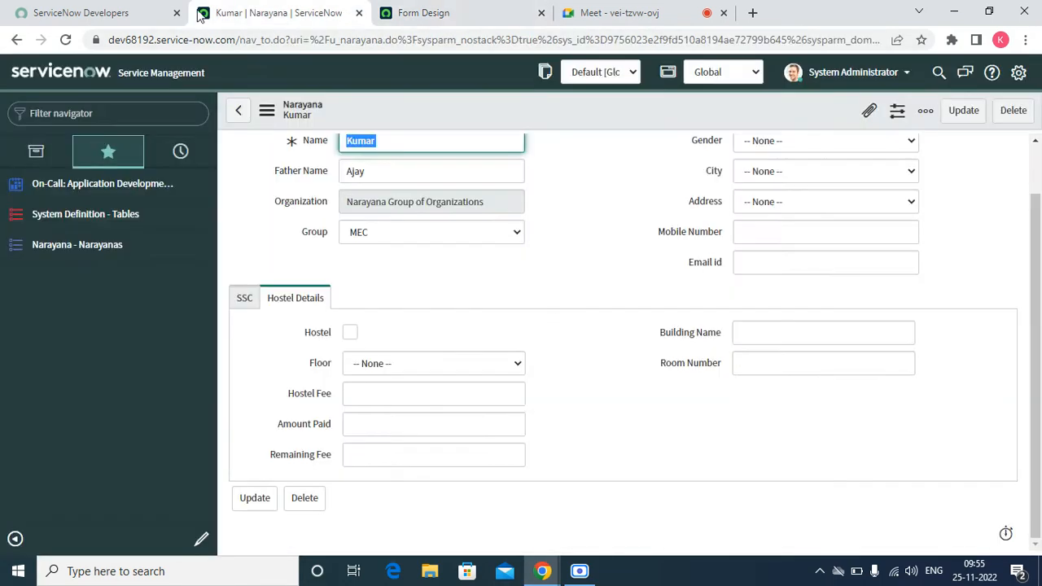
{"action": "left_click", "coordinate": [66, 40]}
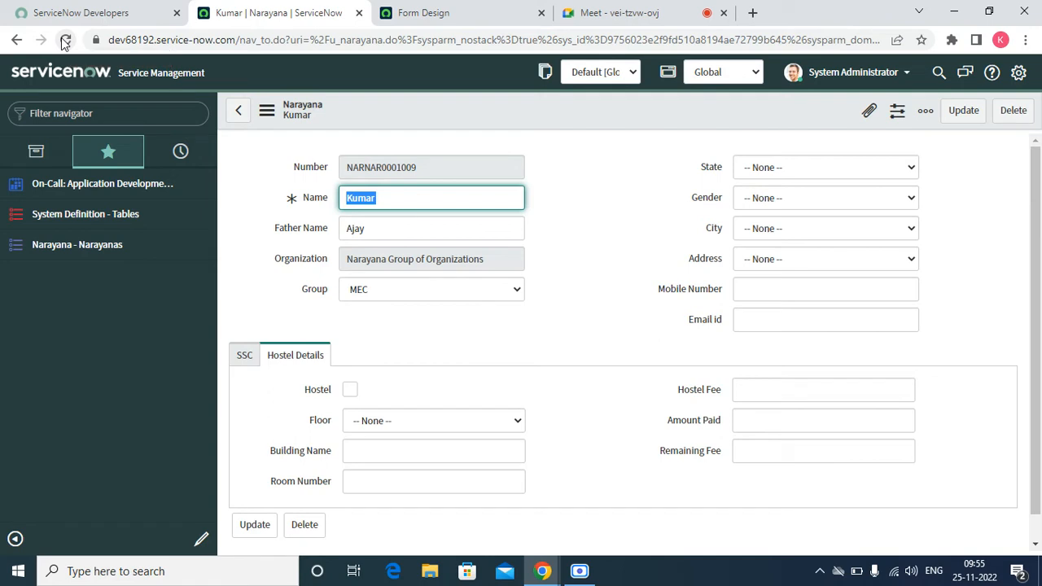
{"action": "left_click", "coordinate": [428, 422]}
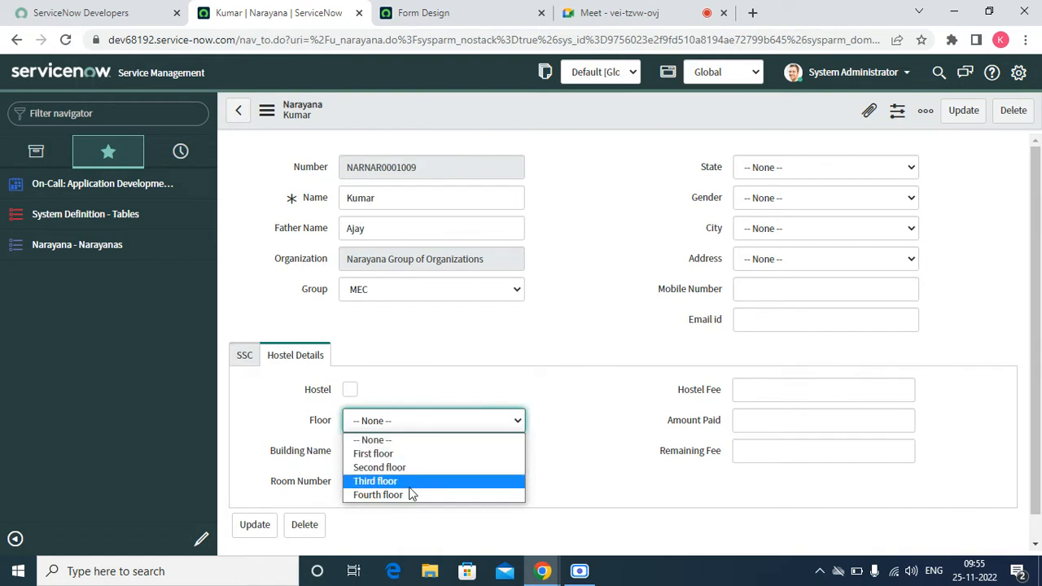
{"action": "left_click", "coordinate": [464, 350]}
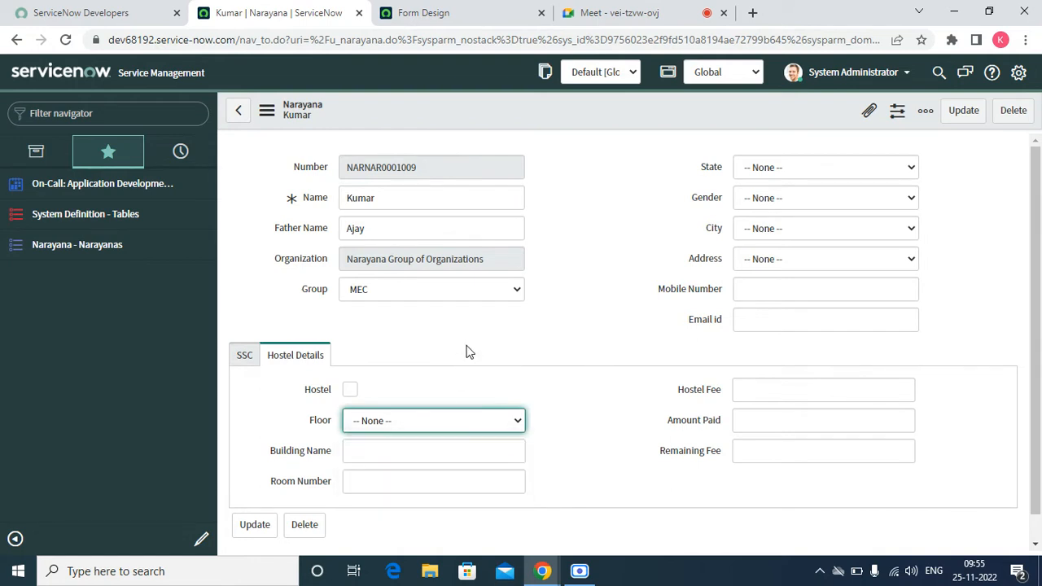
- Enter 202 as the Room Number in Hostel Details and glance at the record's SSC section
{"action": "left_click", "coordinate": [393, 447]}
{"action": "left_click", "coordinate": [373, 490]}
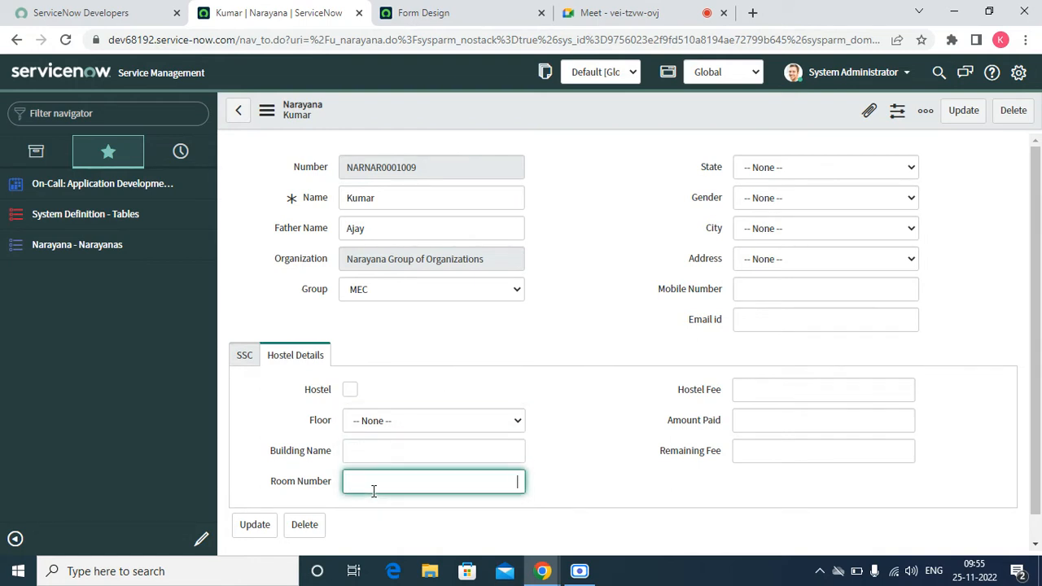
{"action": "type", "text": "R202"}
{"action": "key", "text": "Tab"}
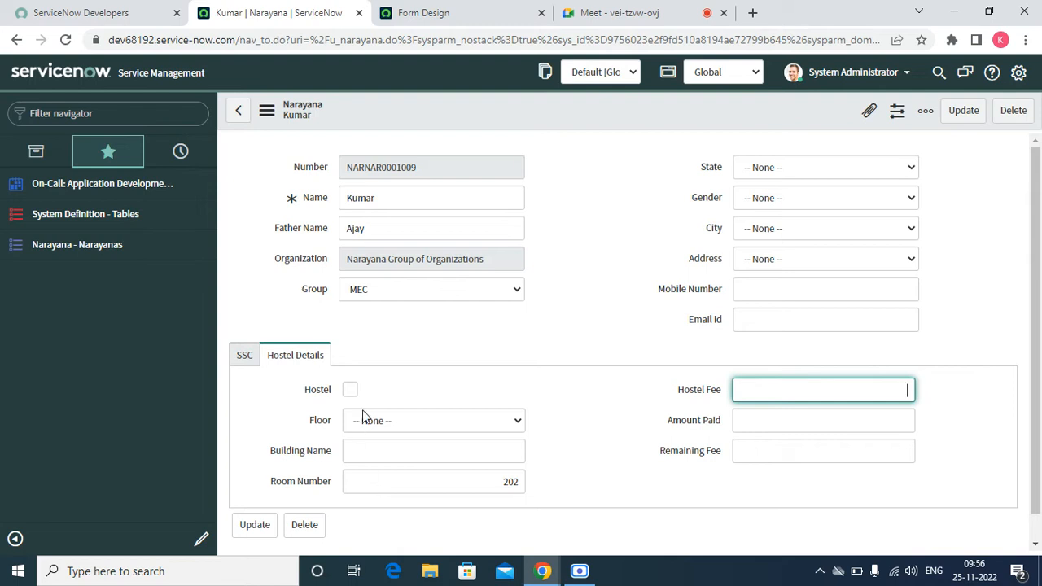
{"action": "left_click", "coordinate": [244, 356]}
{"action": "left_click", "coordinate": [285, 359]}
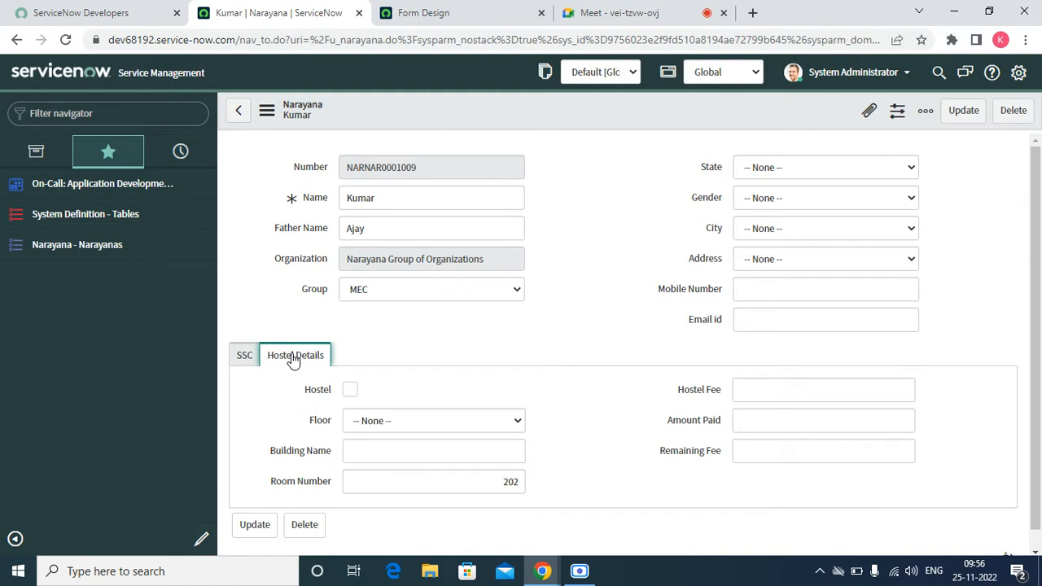
- Add a new section to the Narayana form design and place it between SSC and Hostel Details
{"action": "left_click", "coordinate": [419, 12]}
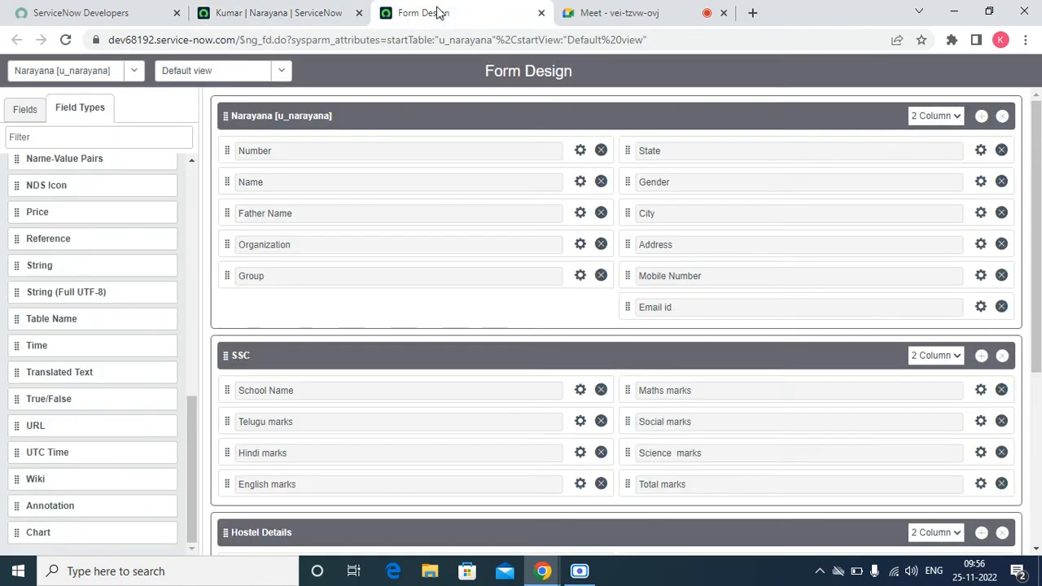
{"action": "left_click", "coordinate": [981, 116]}
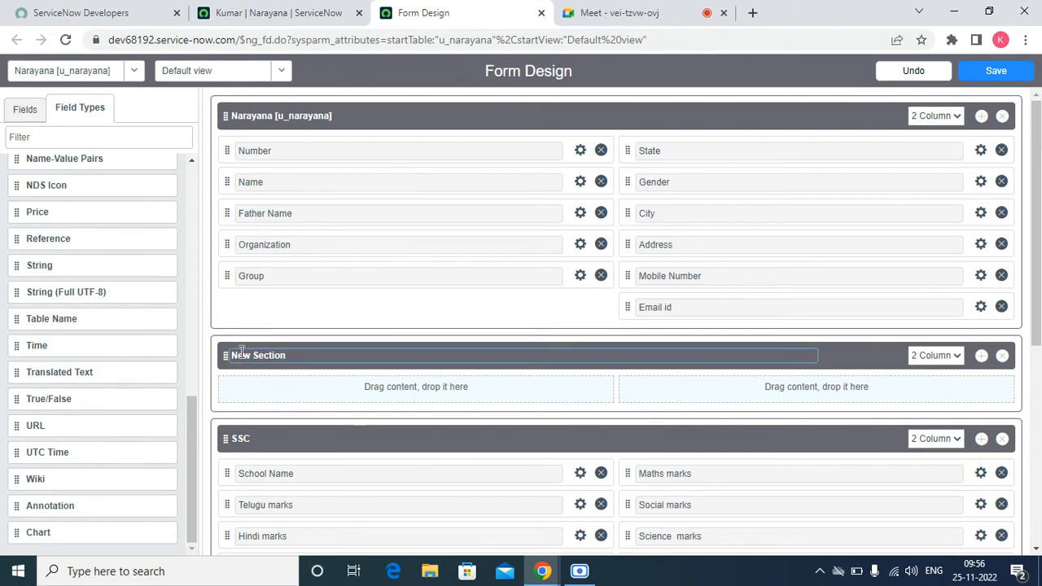
{"action": "left_click_drag", "start_coordinate": [226, 355], "coordinate": [350, 527]}
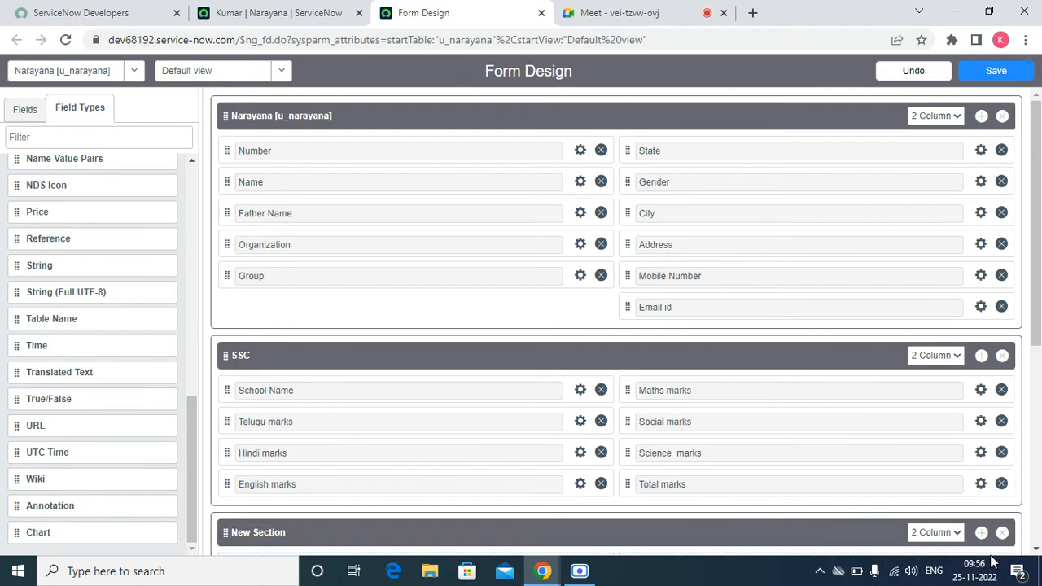
- Title the new section between SSC and Hostel Details IN charge Details
{"action": "left_click", "coordinate": [1036, 548]}
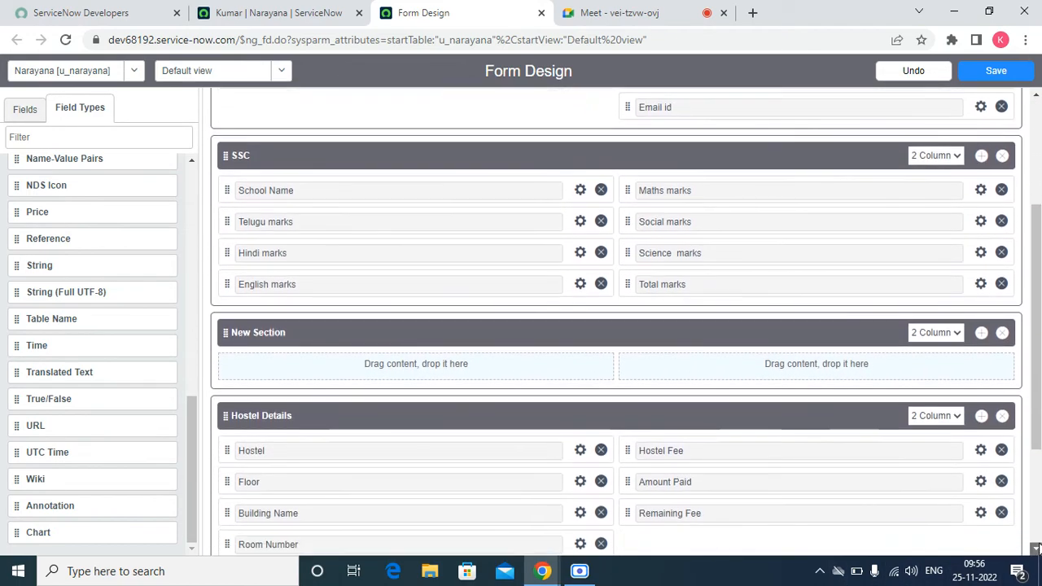
{"action": "left_click", "coordinate": [1036, 548]}
{"action": "left_click", "coordinate": [1036, 548]}
{"action": "left_click", "coordinate": [1036, 548]}
{"action": "left_click", "coordinate": [1036, 548]}
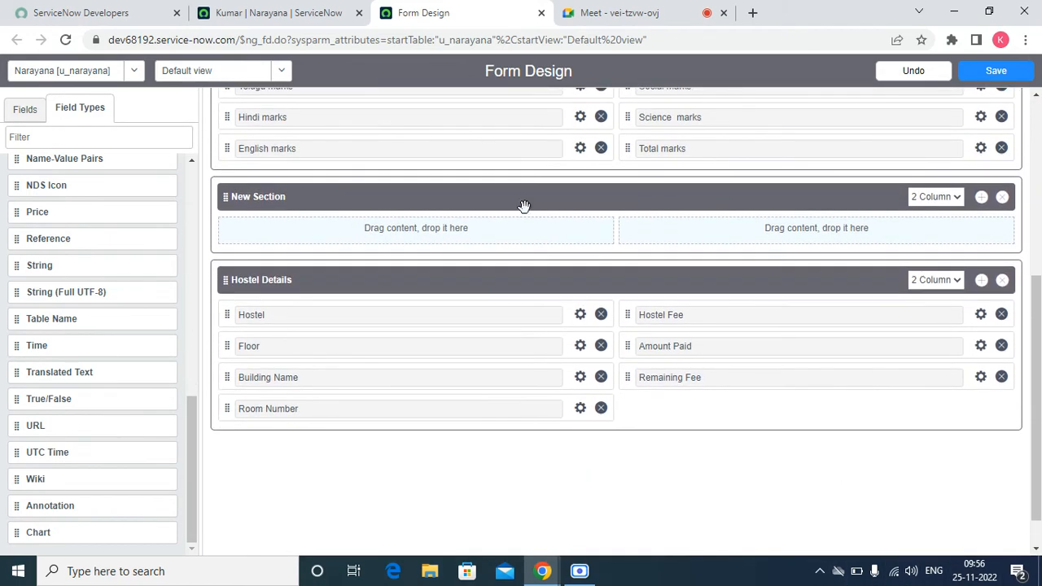
{"action": "left_click", "coordinate": [433, 197]}
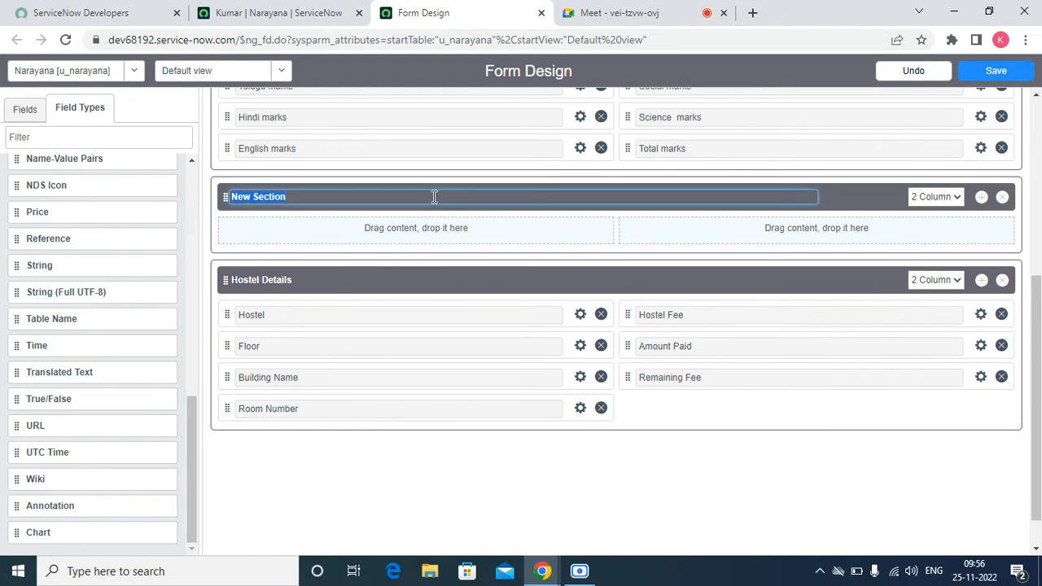
{"action": "type", "text": "IN"}
{"action": "key", "text": "BackSpace"}
{"action": "key", "text": "BackSpace"}
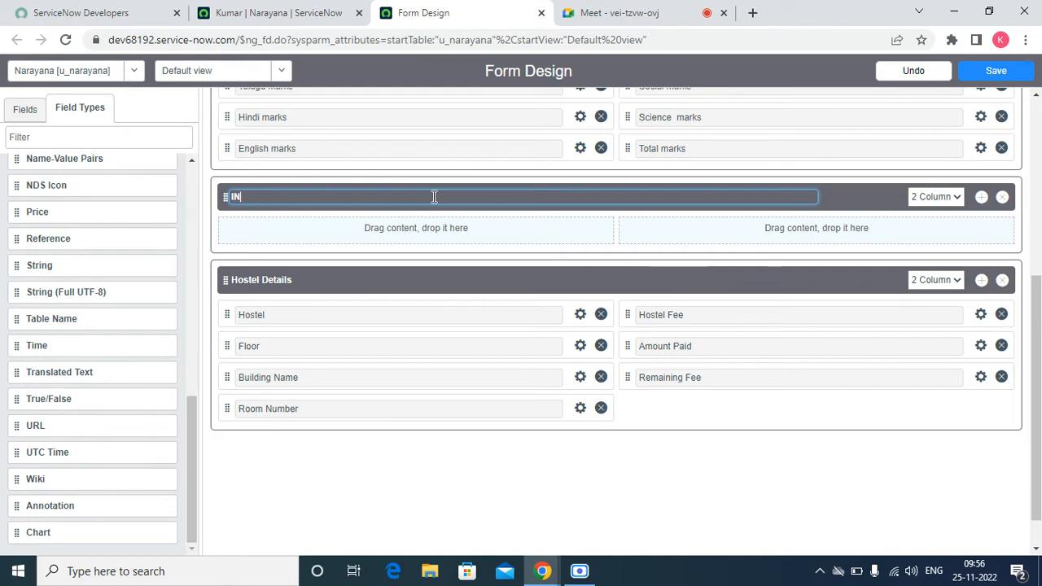
{"action": "type", "text": "In"}
{"action": "type", "text": "harge"}
{"action": "key", "text": "BackSpace"}
{"action": "key", "text": "BackSpace"}
{"action": "key", "text": "BackSpace"}
{"action": "key", "text": "BackSpace"}
{"action": "key", "text": "BackSpace"}
{"action": "type", "text": "charge Details"}
{"action": "right_click", "coordinate": [263, 199]}
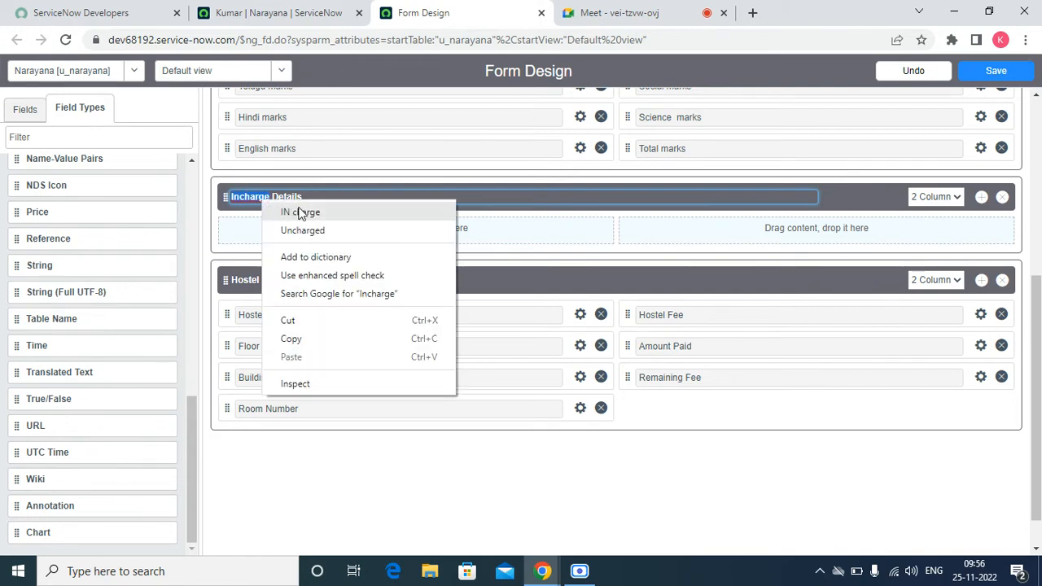
{"action": "left_click", "coordinate": [291, 209]}
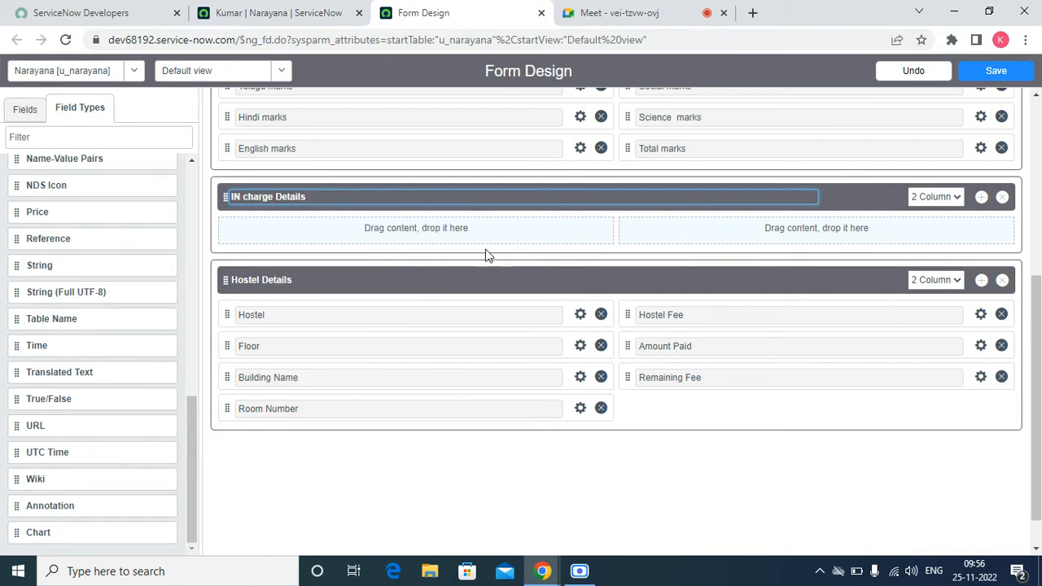
- Filter the field types for refer and add a Reference field to the first column of IN charge Details
{"action": "left_click", "coordinate": [97, 140]}
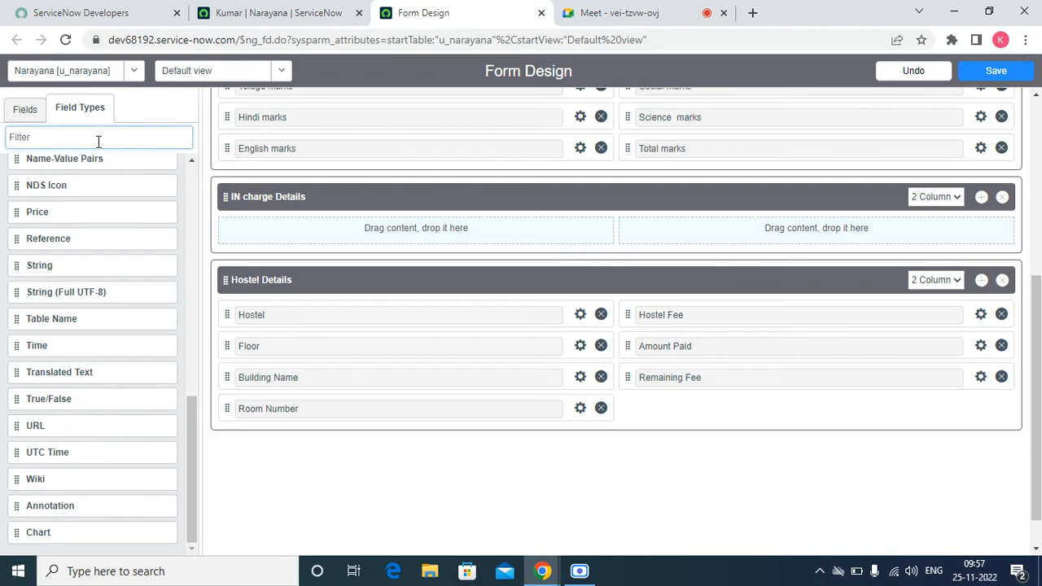
{"action": "type", "text": "r"}
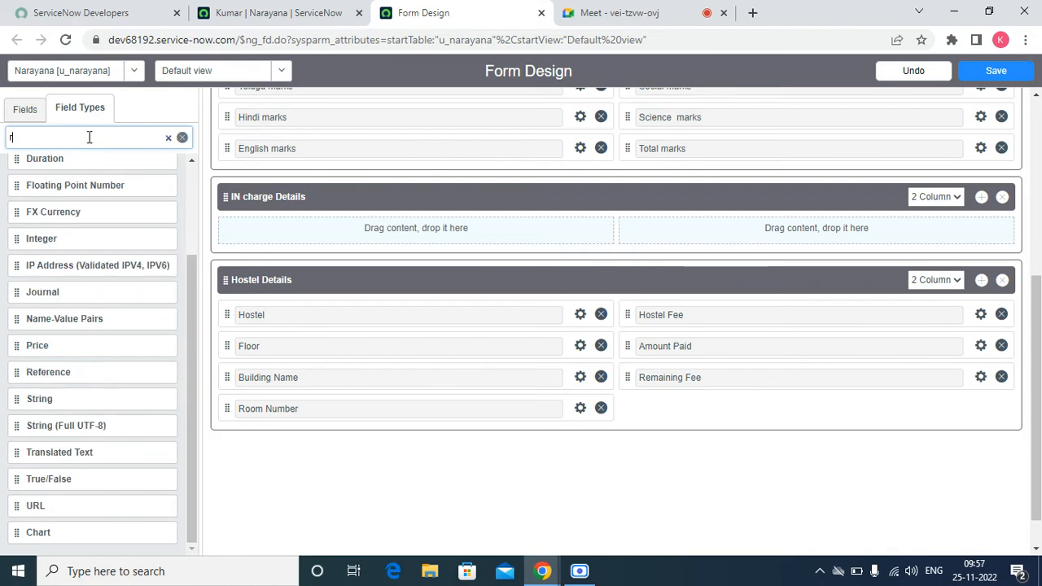
{"action": "type", "text": "efer"}
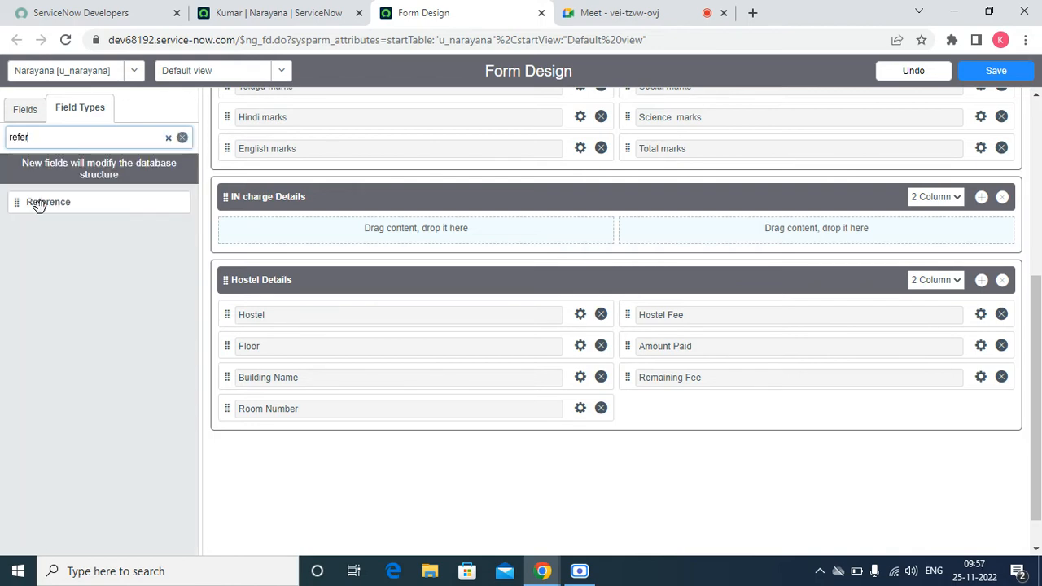
{"action": "left_click_drag", "start_coordinate": [41, 202], "coordinate": [269, 233]}
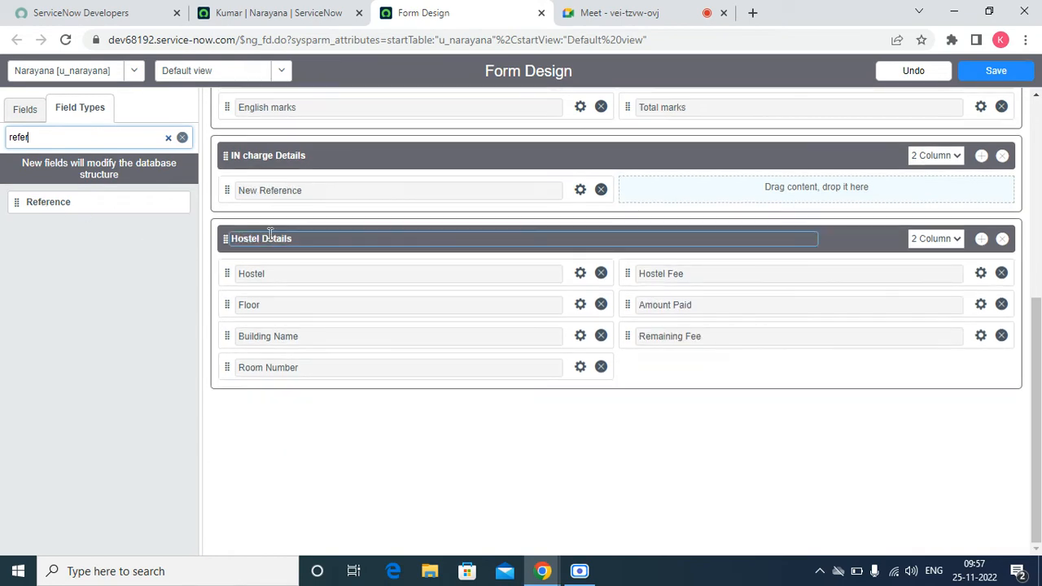
- Label the new Reference field in the IN charge Details section IN Charge
{"action": "left_click", "coordinate": [579, 192]}
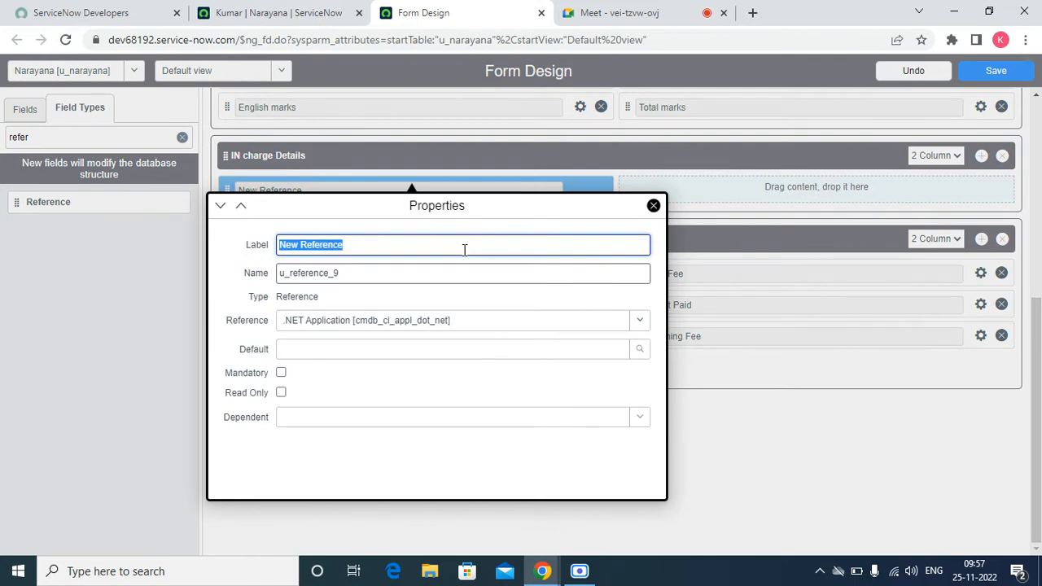
{"action": "type", "text": "IN"}
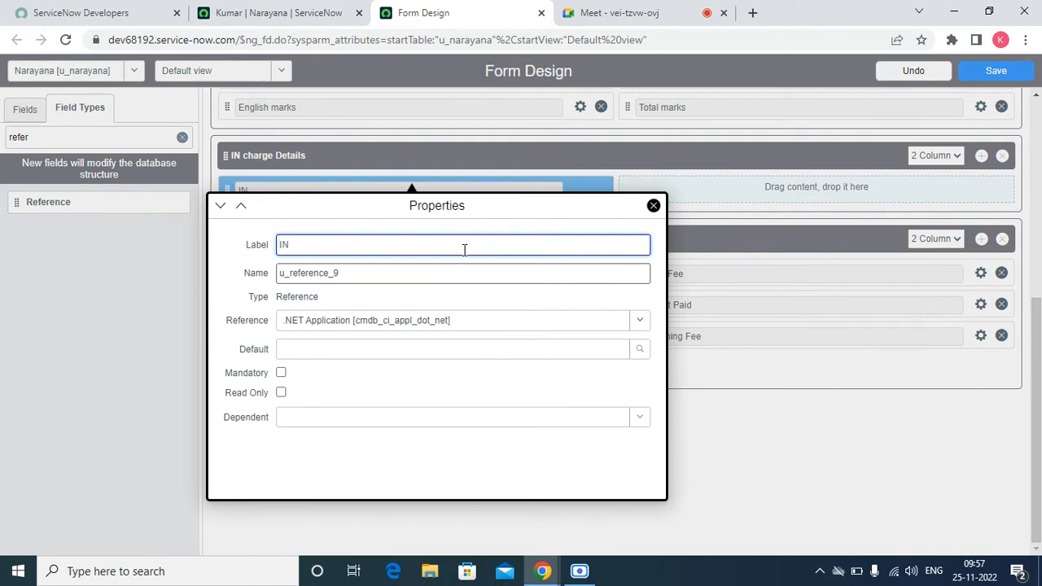
{"action": "type", "text": "GABFE"}
{"action": "key", "text": "BackSpace"}
{"action": "key", "text": "BackSpace"}
{"action": "key", "text": "BackSpace"}
{"action": "key", "text": "BackSpace"}
{"action": "key", "text": "BackSpace"}
{"action": "type", "text": "c"}
{"action": "key", "text": "BackSpace"}
{"action": "type", "text": "Chare"}
{"action": "key", "text": "BackSpace"}
{"action": "type", "text": "g"}
{"action": "key", "text": "BackSpace"}
{"action": "type", "text": "ge"}
- Set the IN Charge field's name to u_in_charge
{"action": "double_click", "coordinate": [393, 277]}
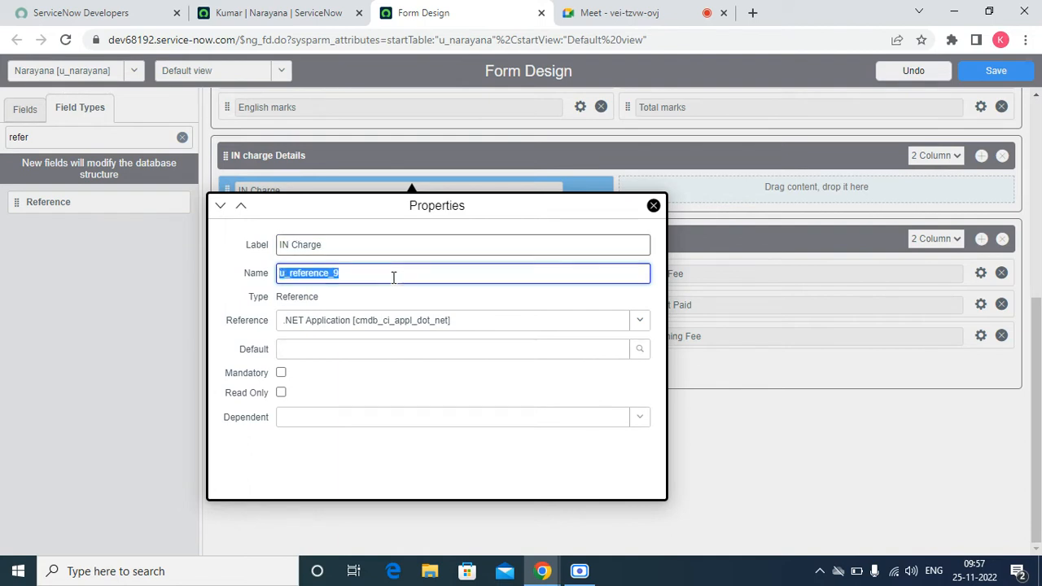
{"action": "type", "text": "u_"}
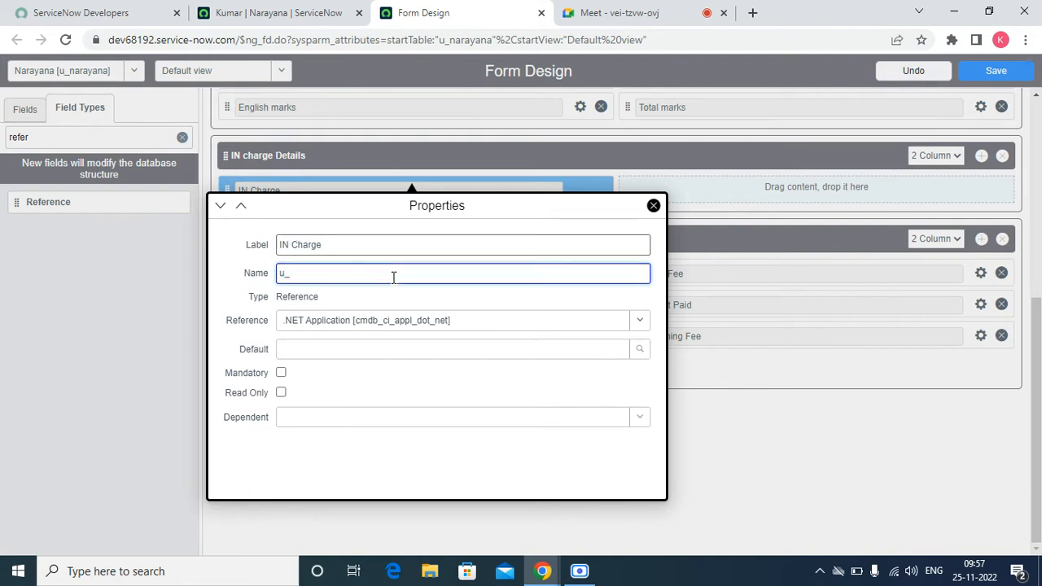
{"action": "type", "text": "in_charge"}
- Set the IN Charge field to reference the User [sys_user] table and close its properties
{"action": "key", "text": "Tab"}
{"action": "key", "text": "Tab"}
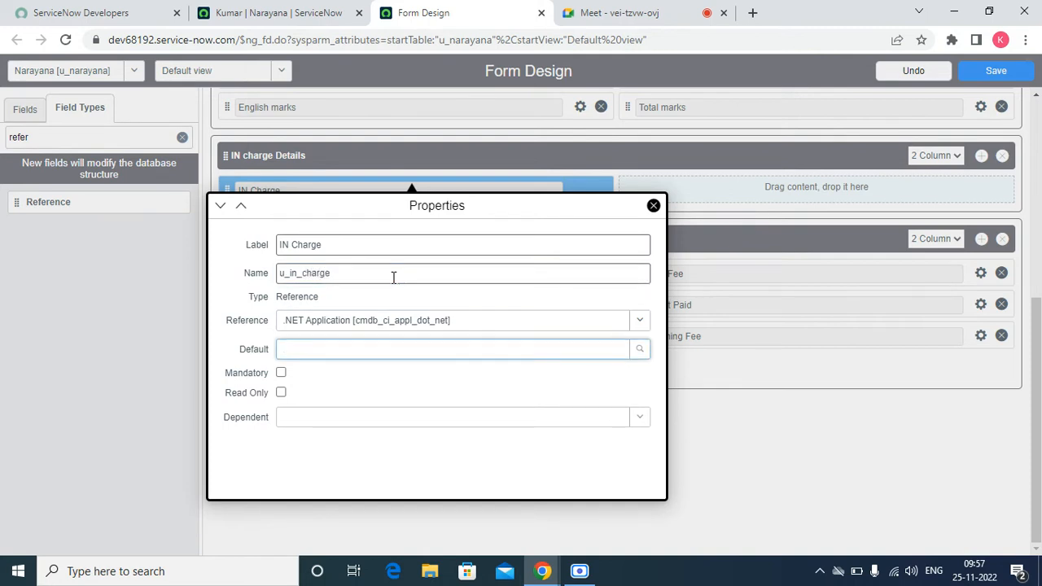
{"action": "left_click", "coordinate": [446, 331]}
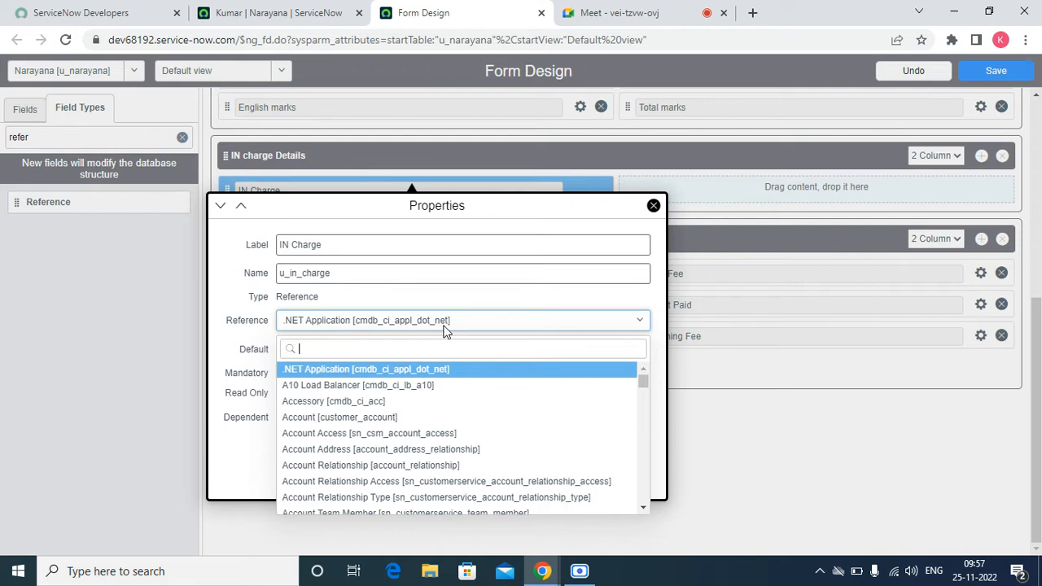
{"action": "type", "text": "sys_"}
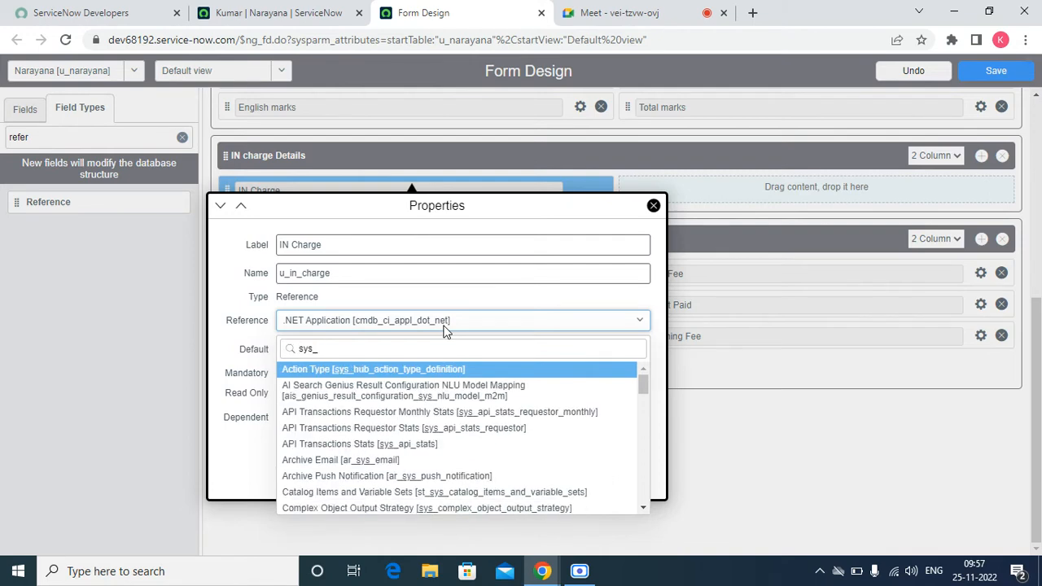
{"action": "type", "text": "user"}
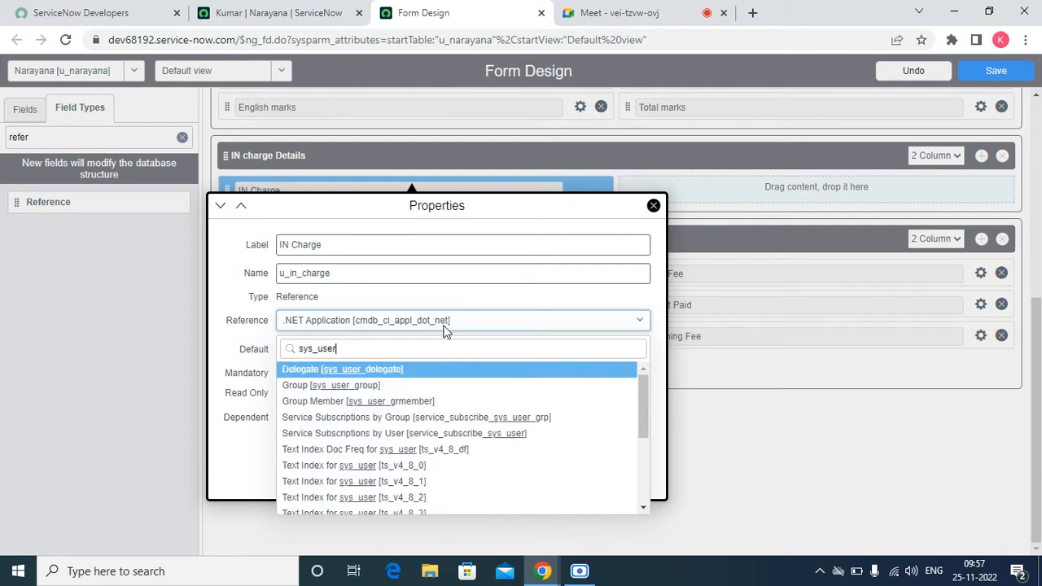
{"action": "key", "text": "Down"}
{"action": "key", "text": "Down"}
{"action": "key", "text": "Down"}
{"action": "key", "text": "Down"}
{"action": "key", "text": "Down"}
{"action": "key", "text": "Down"}
{"action": "key", "text": "Down"}
{"action": "key", "text": "Down"}
{"action": "key", "text": "Down"}
{"action": "key", "text": "Down"}
{"action": "key", "text": "Down"}
{"action": "key", "text": "Down"}
{"action": "key", "text": "Down"}
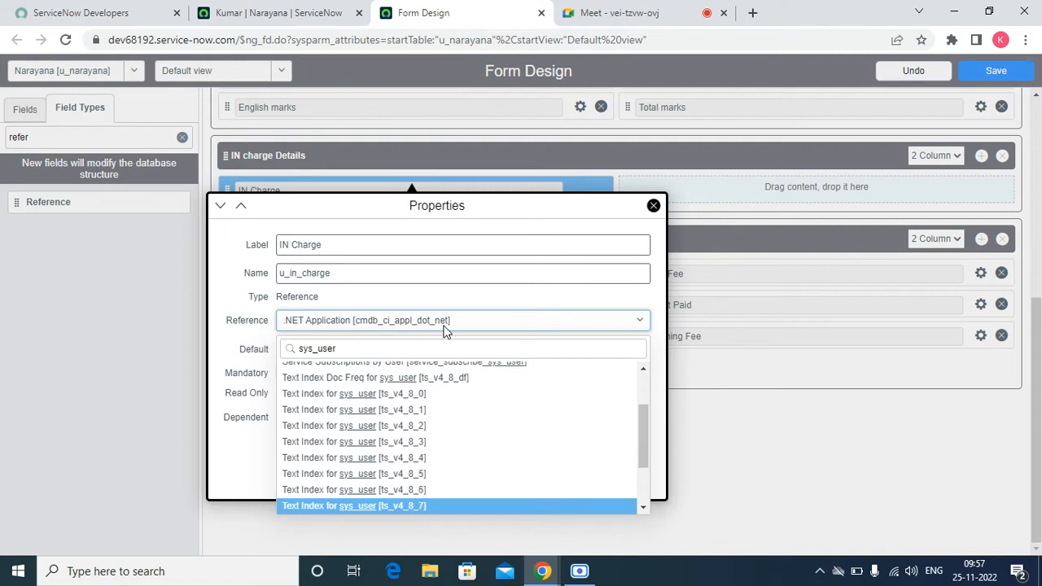
{"action": "key", "text": "Down"}
{"action": "key", "text": "Down"}
{"action": "key", "text": "Down"}
{"action": "key", "text": "Down"}
{"action": "key", "text": "Up"}
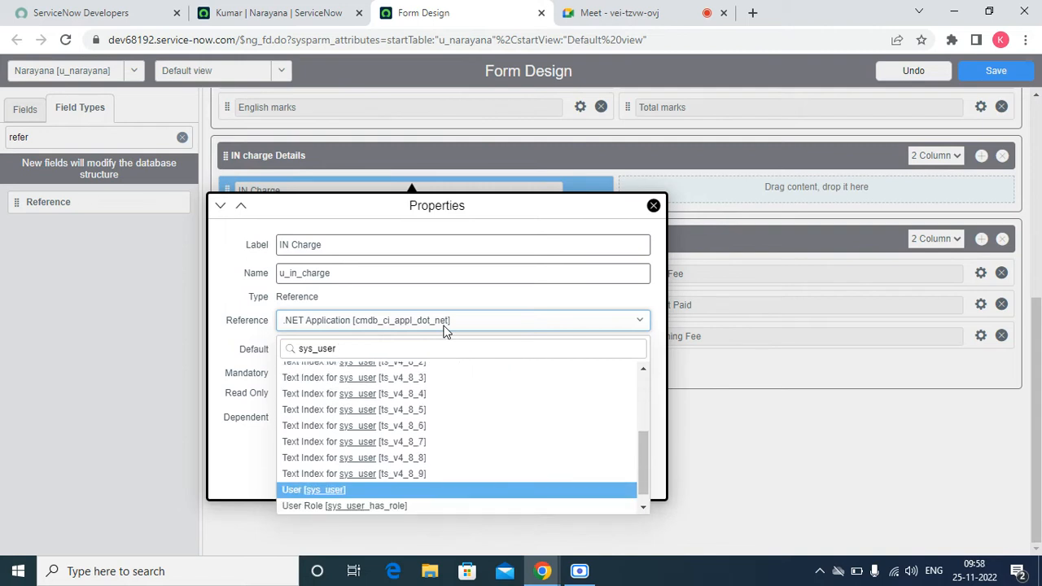
{"action": "key", "text": "Return"}
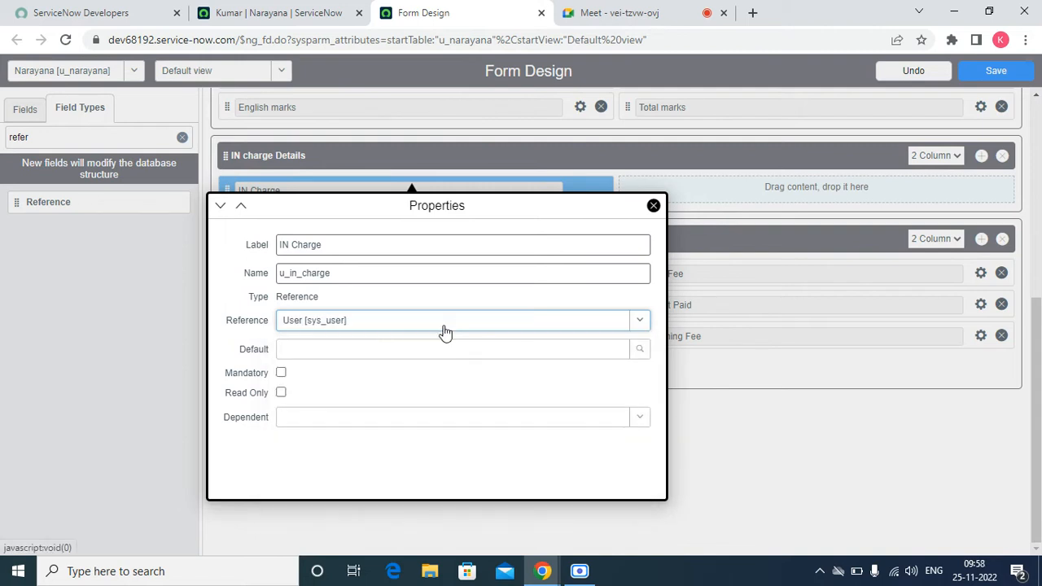
{"action": "left_click", "coordinate": [652, 206]}
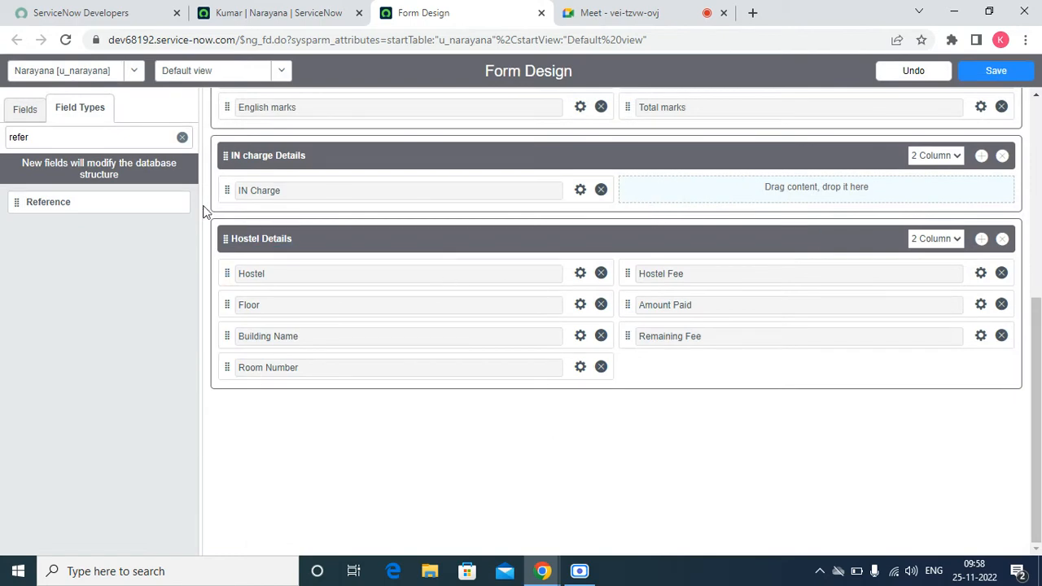
- Filter the field types for in and add two String fields to the second column of IN charge Details
{"action": "left_click", "coordinate": [55, 140]}
{"action": "double_click", "coordinate": [55, 140]}
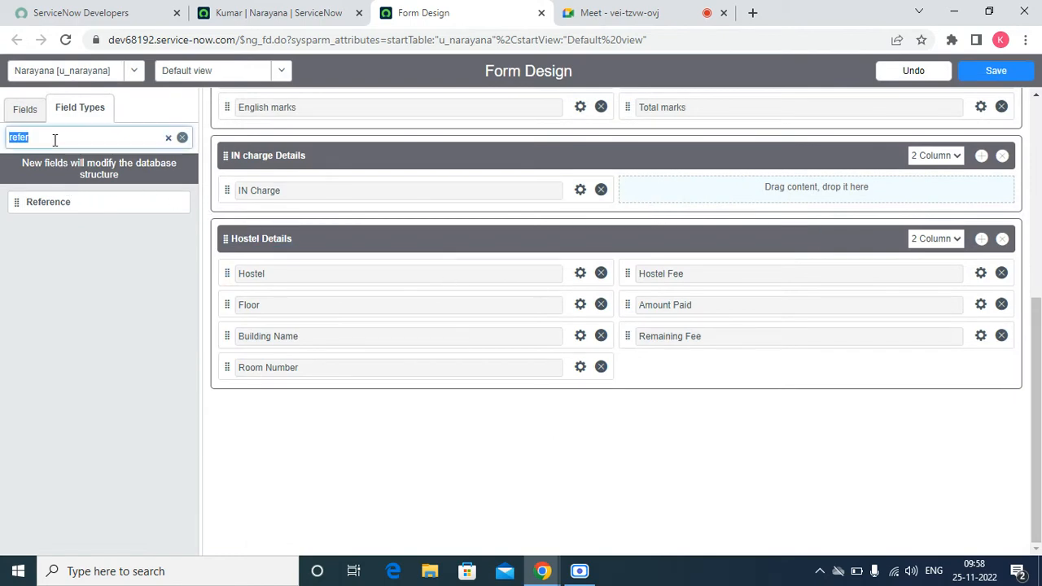
{"action": "key", "text": "BackSpace"}
{"action": "type", "text": "in"}
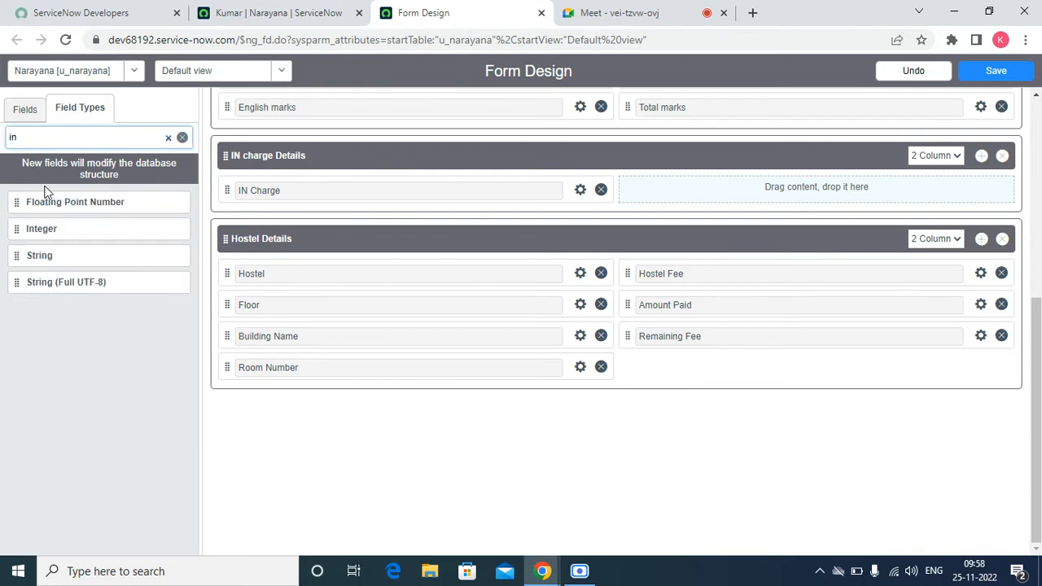
{"action": "left_click_drag", "start_coordinate": [27, 258], "coordinate": [666, 204]}
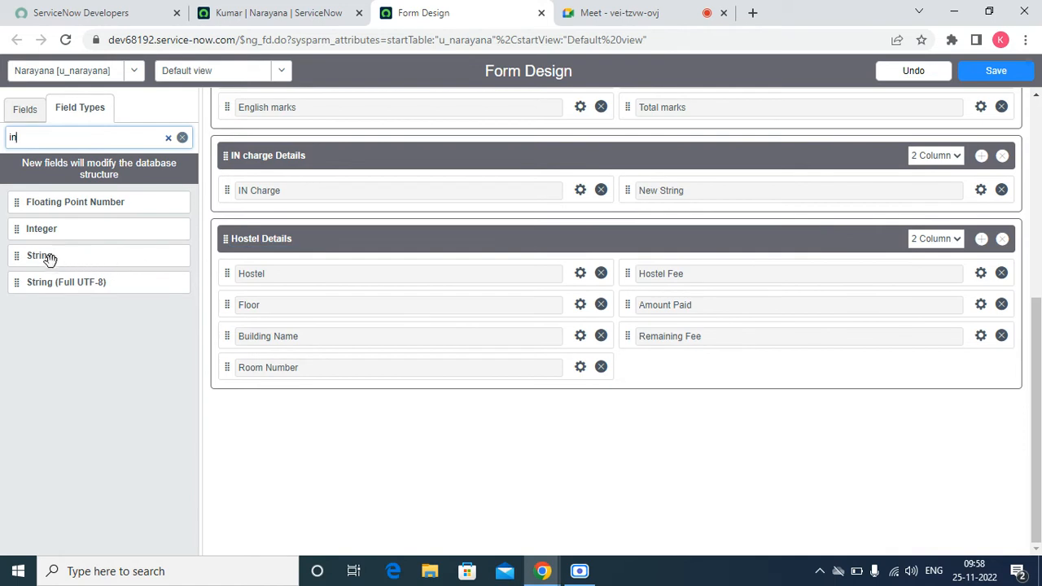
{"action": "left_click_drag", "start_coordinate": [169, 259], "coordinate": [723, 200]}
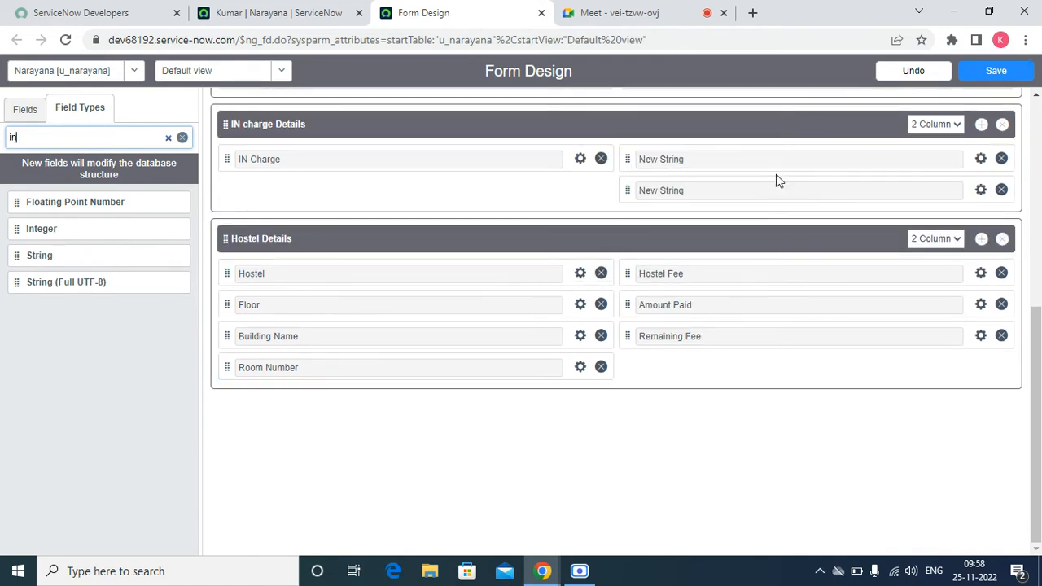
- Label the upper new String field in IN charge Details In Charge Email id
{"action": "left_click", "coordinate": [983, 159]}
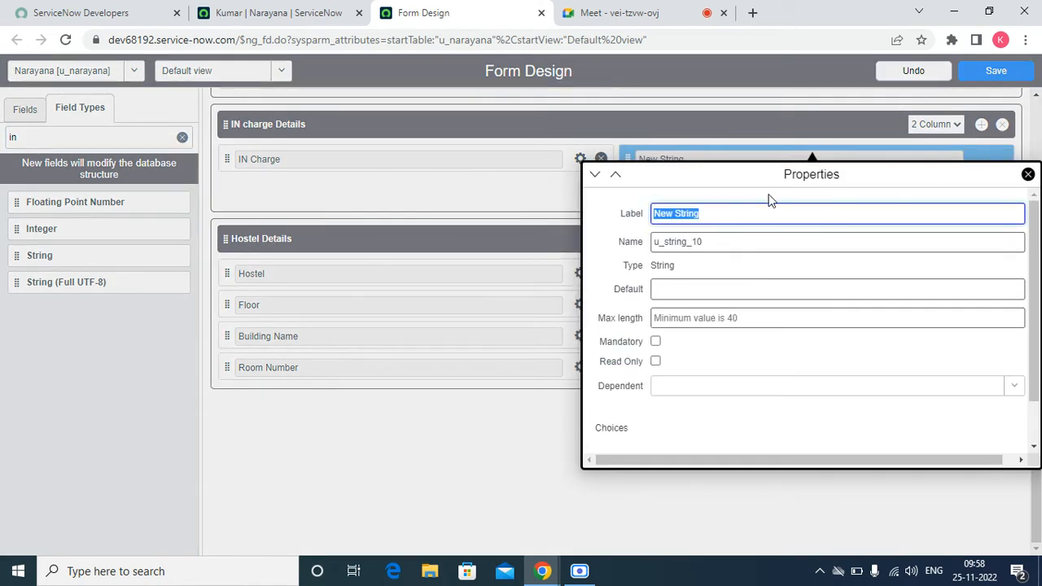
{"action": "type", "text": "Inca"}
{"action": "key", "text": "BackSpace"}
{"action": "key", "text": "BackSpace"}
{"action": "key", "text": "BackSpace"}
{"action": "key", "text": "BackSpace"}
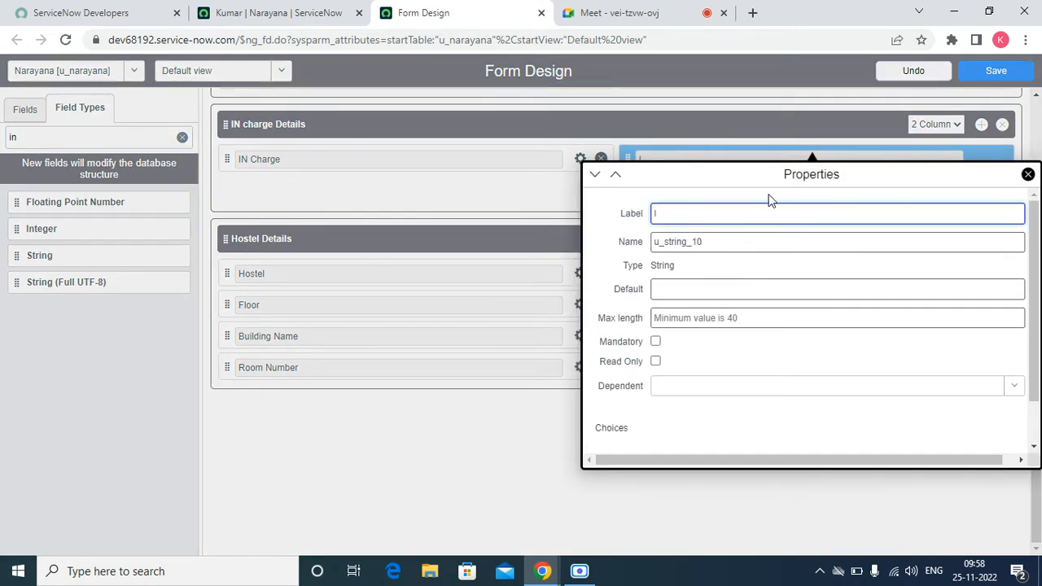
{"action": "type", "text": "IN"}
{"action": "key", "text": "BackSpace"}
{"action": "key", "text": "BackSpace"}
{"action": "key", "text": "BackSpace"}
{"action": "type", "text": "In Charge Email i"}
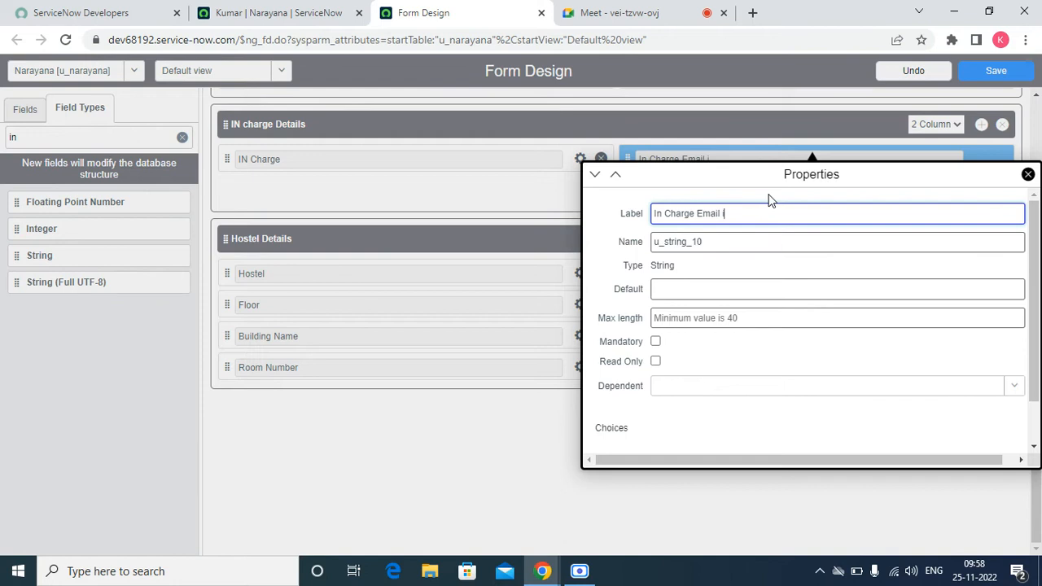
{"action": "type", "text": " fd"}
- Set the In Charge Email id field's name to u_incharge_email_id and close its properties
{"action": "key", "text": "Tab"}
{"action": "key", "text": "End"}
{"action": "key", "text": "BackSpace"}
{"action": "key", "text": "BackSpace"}
{"action": "key", "text": "BackSpace"}
{"action": "key", "text": "BackSpace"}
{"action": "key", "text": "BackSpace"}
{"action": "key", "text": "BackSpace"}
{"action": "key", "text": "BackSpace"}
{"action": "key", "text": "BackSpace"}
{"action": "key", "text": "BackSpace"}
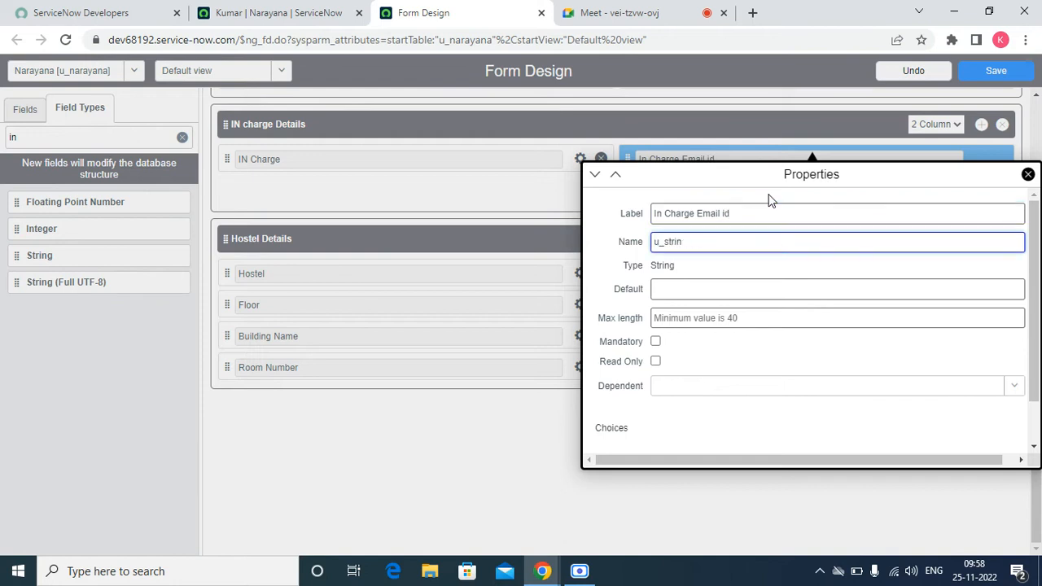
{"action": "type", "text": "incharge_email_id"}
{"action": "left_click", "coordinate": [1028, 175]}
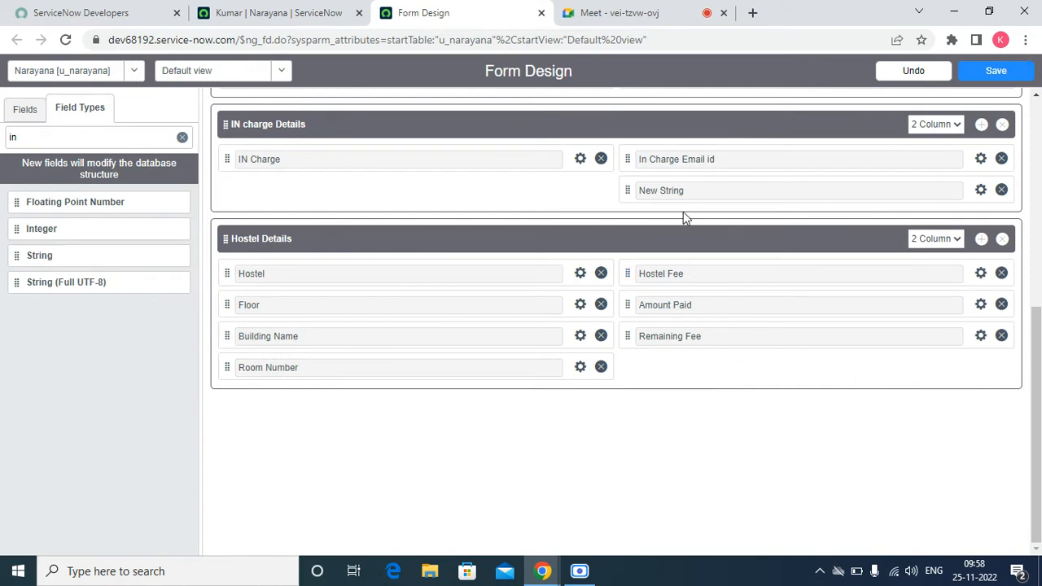
- Label the remaining new String field in IN charge Details In charge phone number
{"action": "left_click", "coordinate": [979, 192]}
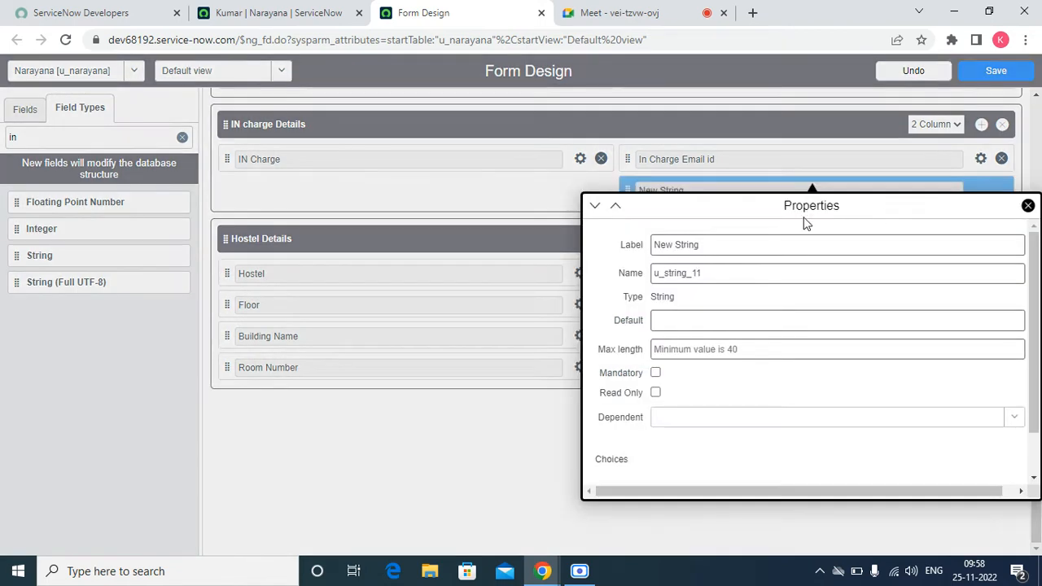
{"action": "type", "text": "Mobil"}
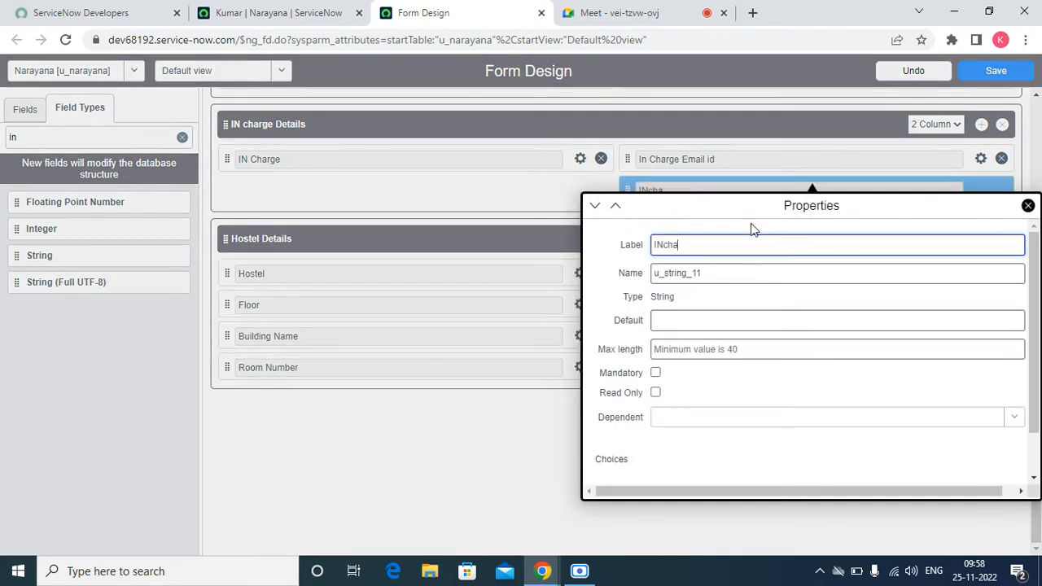
{"action": "key", "text": "BackSpace"}
{"action": "key", "text": "BackSpace"}
{"action": "key", "text": "BackSpace"}
{"action": "key", "text": "BackSpace"}
{"action": "key", "text": "BackSpace"}
{"action": "type", "text": "In ch"}
{"action": "key", "text": "BackSpace"}
{"action": "key", "text": "BackSpace"}
{"action": "key", "text": "BackSpace"}
{"action": "type", "text": "rge phone numer"}
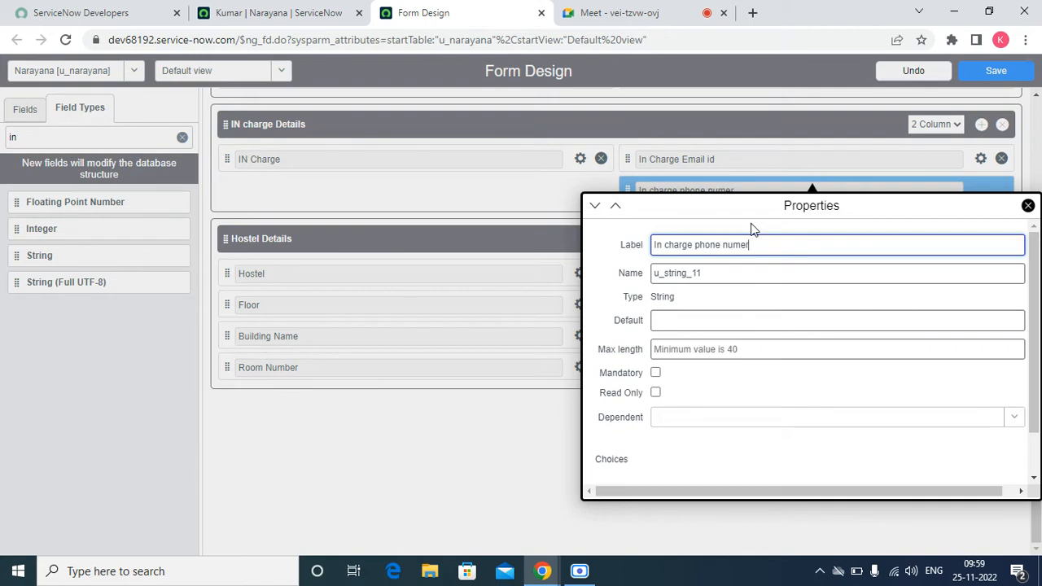
{"action": "key", "text": "BackSpace"}
{"action": "type", "text": "ber"}
- Set the In charge phone number field's name to u_charge_ph_number and close its properties
{"action": "left_click", "coordinate": [716, 280]}
{"action": "key", "text": "BackSpace"}
{"action": "key", "text": "BackSpace"}
{"action": "key", "text": "BackSpace"}
{"action": "key", "text": "BackSpace"}
{"action": "key", "text": "BackSpace"}
{"action": "key", "text": "BackSpace"}
{"action": "key", "text": "BackSpace"}
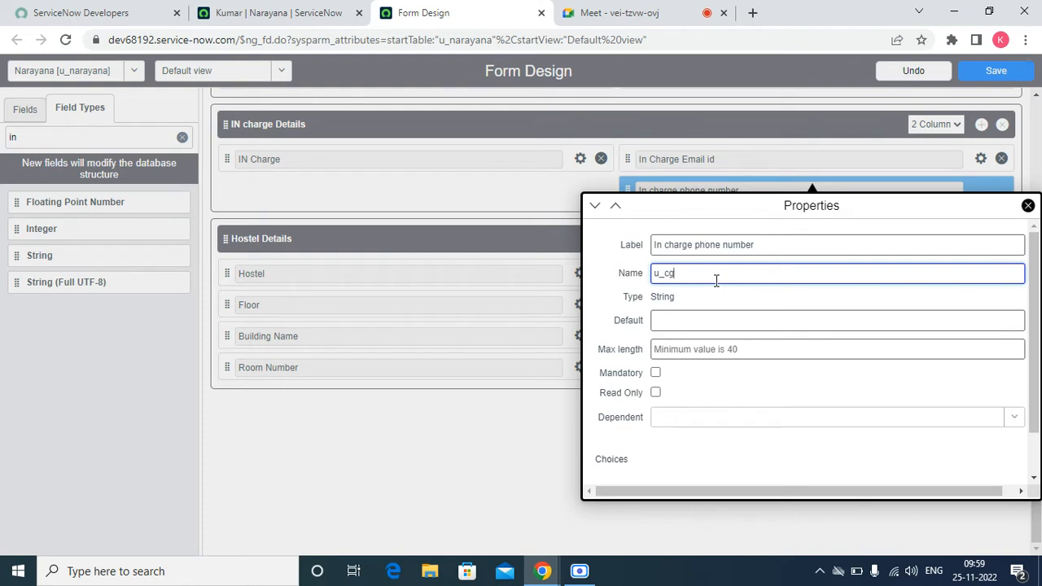
{"action": "type", "text": "charge_ph_number"}
{"action": "left_click", "coordinate": [1028, 206]}
- Save the Narayana form design and reload the open Narayana record, discarding its unsaved changes
{"action": "left_click", "coordinate": [987, 70]}
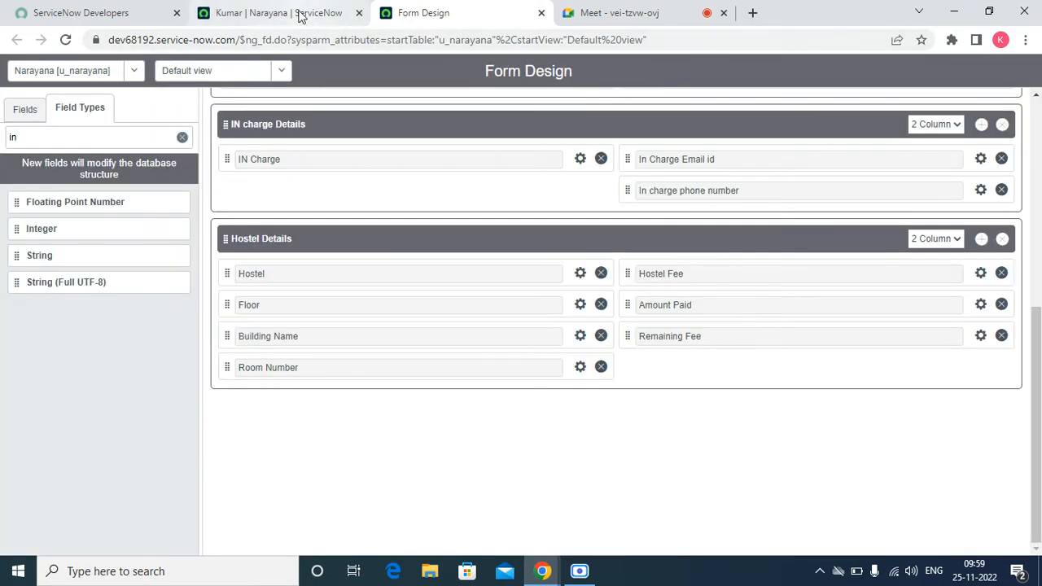
{"action": "left_click", "coordinate": [301, 15]}
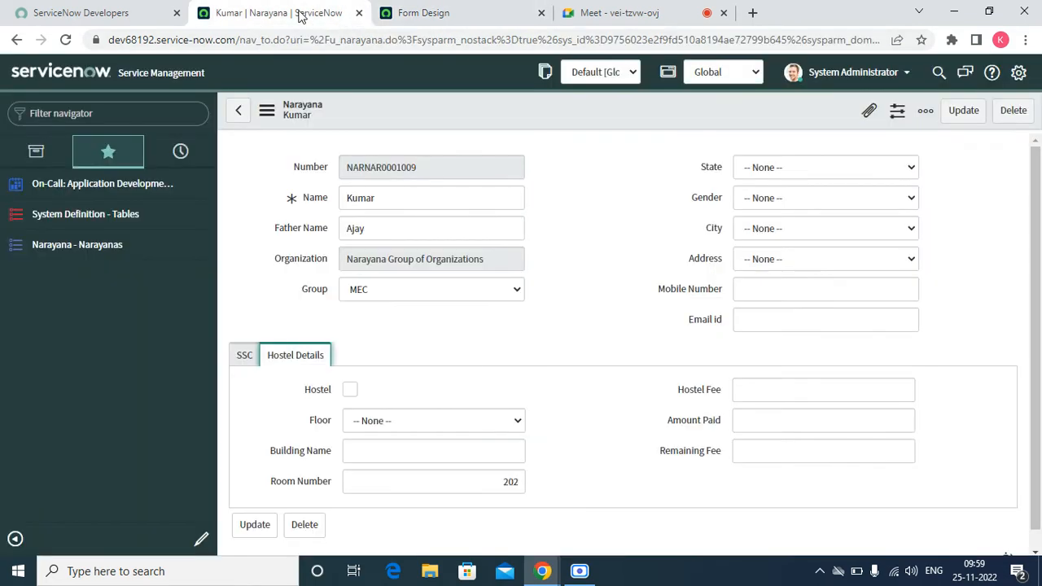
{"action": "left_click", "coordinate": [66, 40]}
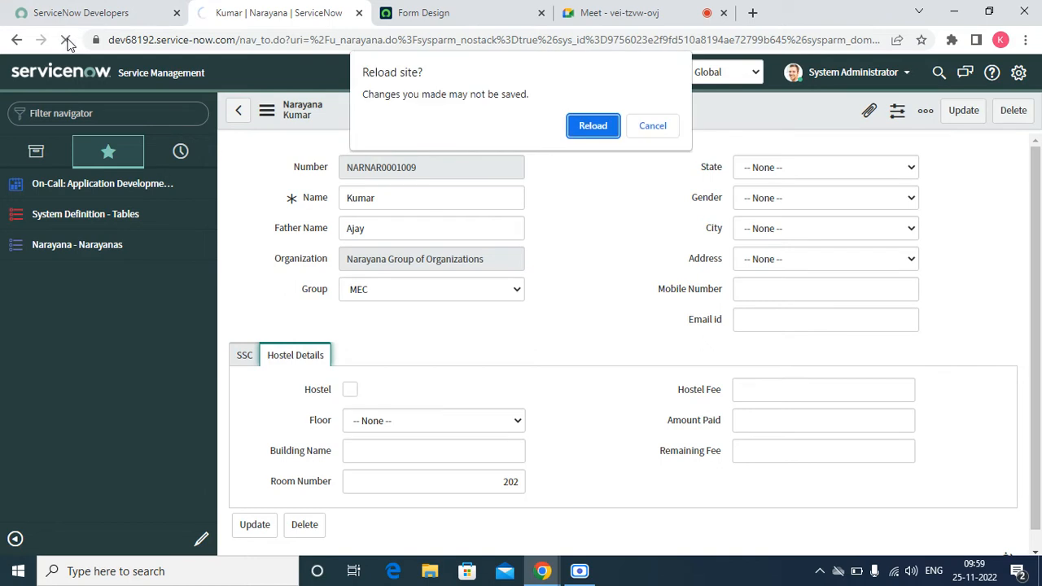
{"action": "left_click", "coordinate": [601, 126]}
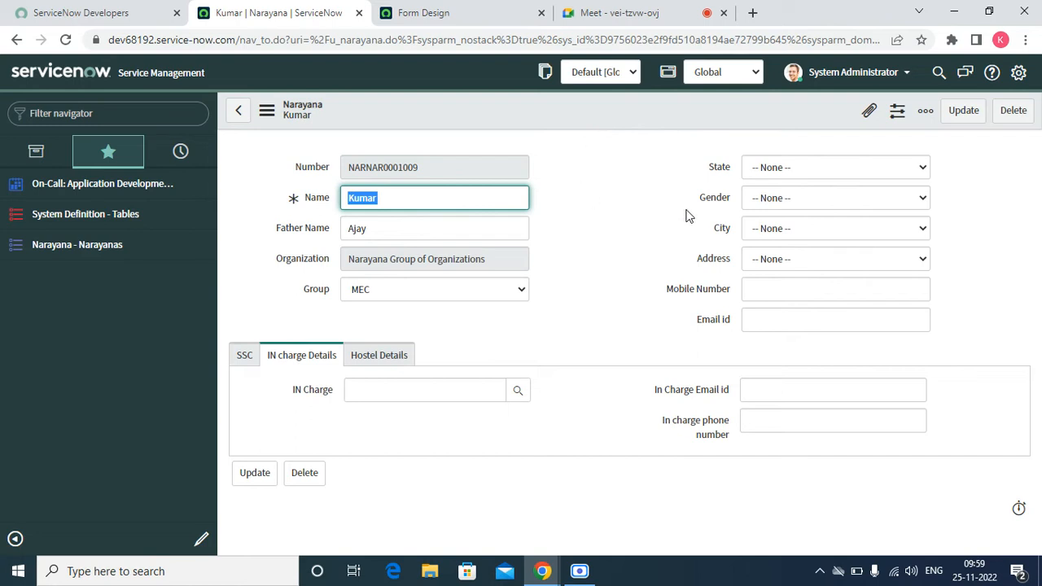
- Open the IN Charge user lookup, filter the list to Active is true, and close it without choosing anyone
{"action": "left_click", "coordinate": [518, 392]}
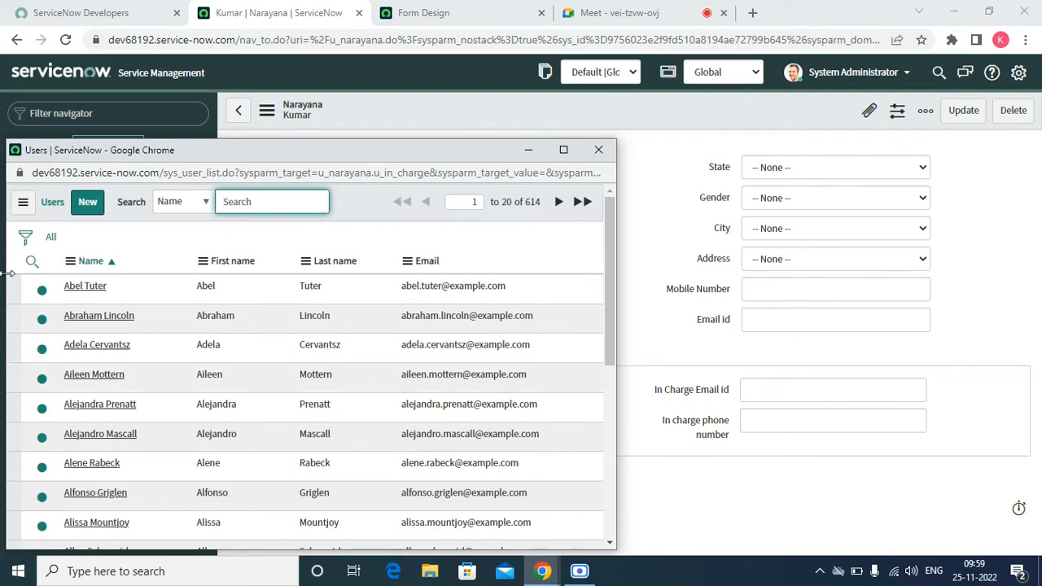
{"action": "left_click", "coordinate": [25, 238]}
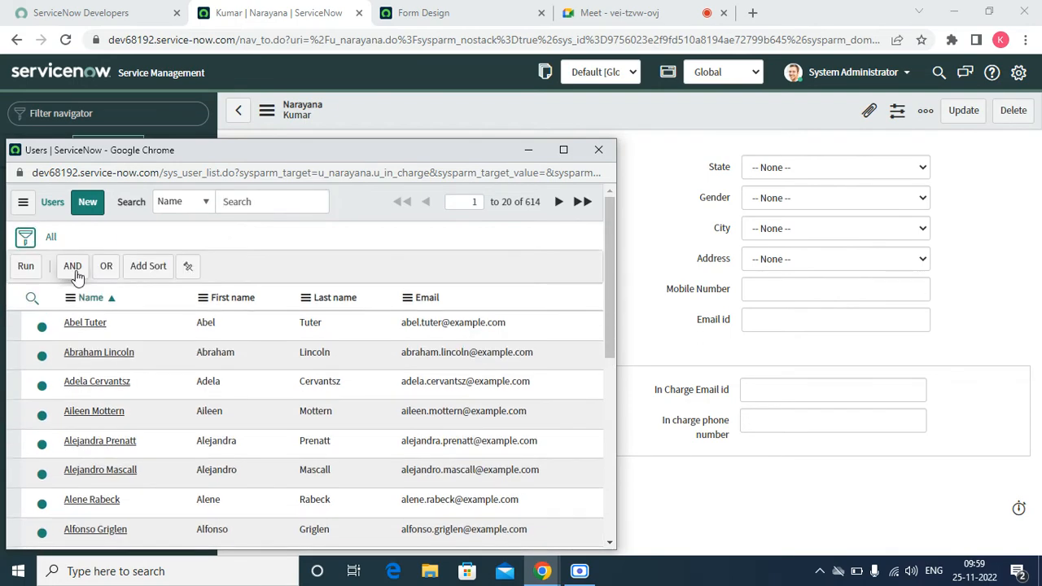
{"action": "left_click", "coordinate": [50, 301]}
{"action": "type", "text": "ac"}
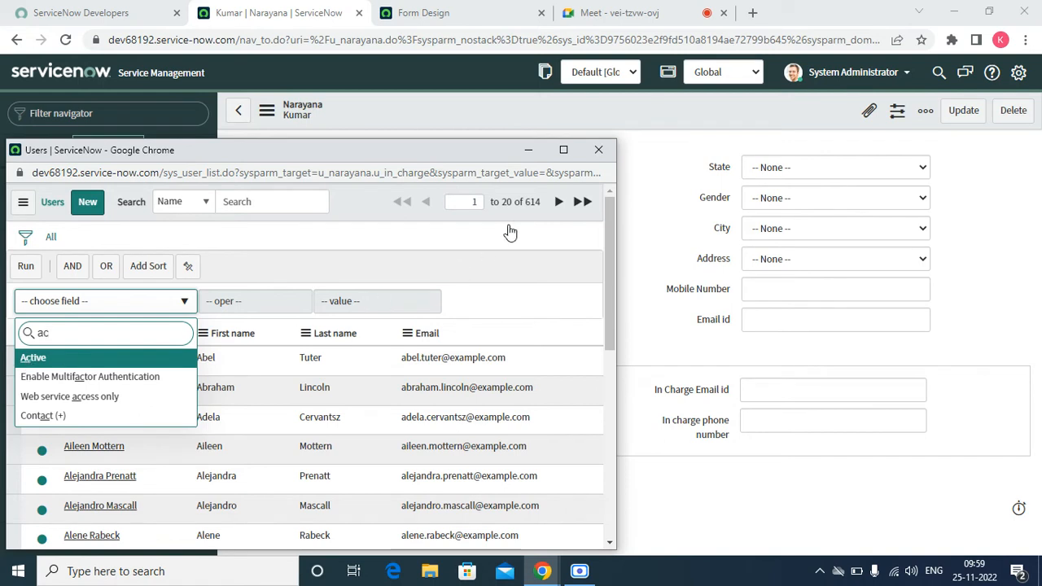
{"action": "key", "text": "Return"}
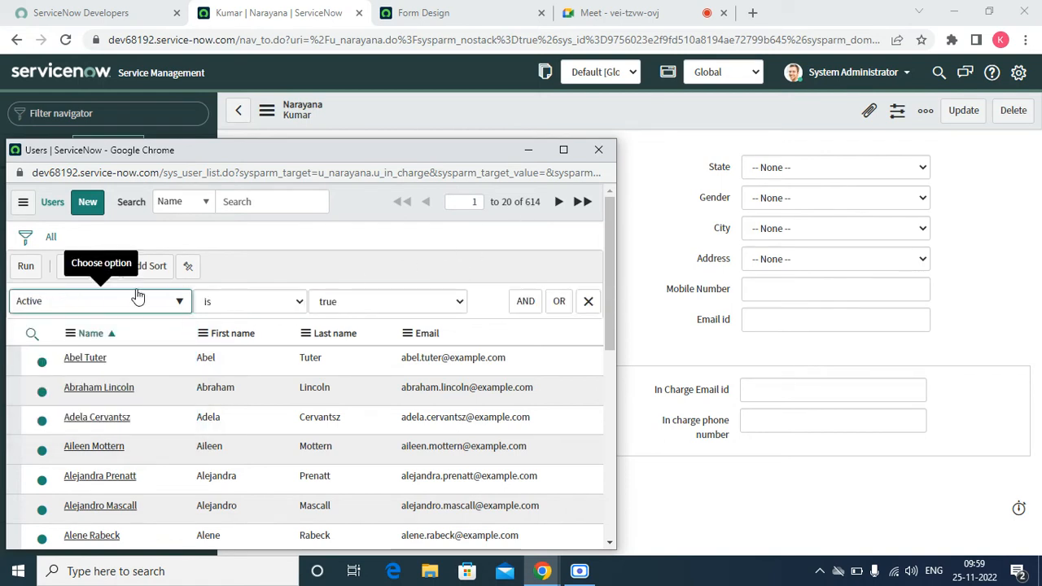
{"action": "left_click", "coordinate": [26, 269]}
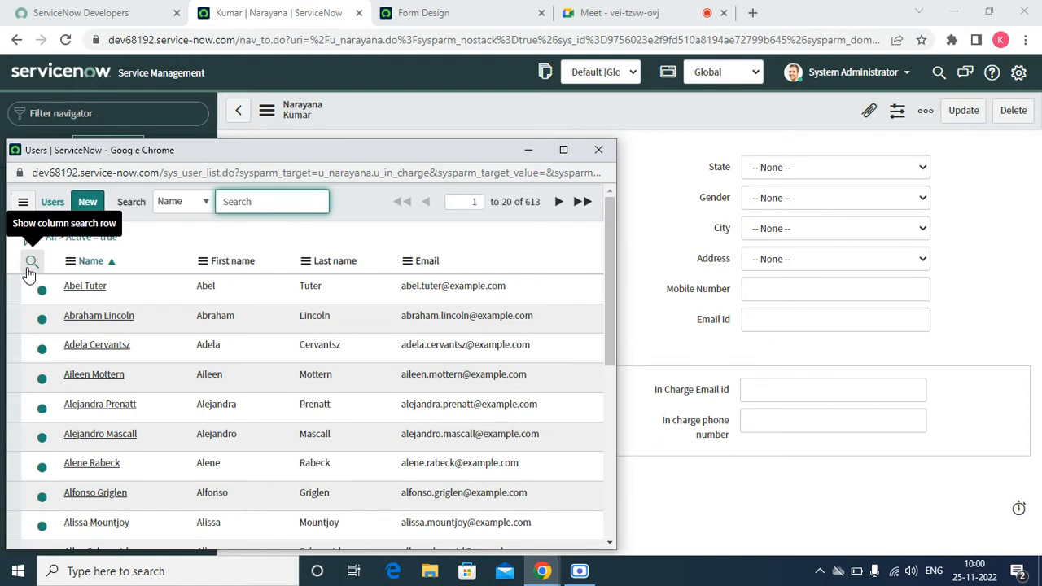
{"action": "left_click", "coordinate": [609, 145]}
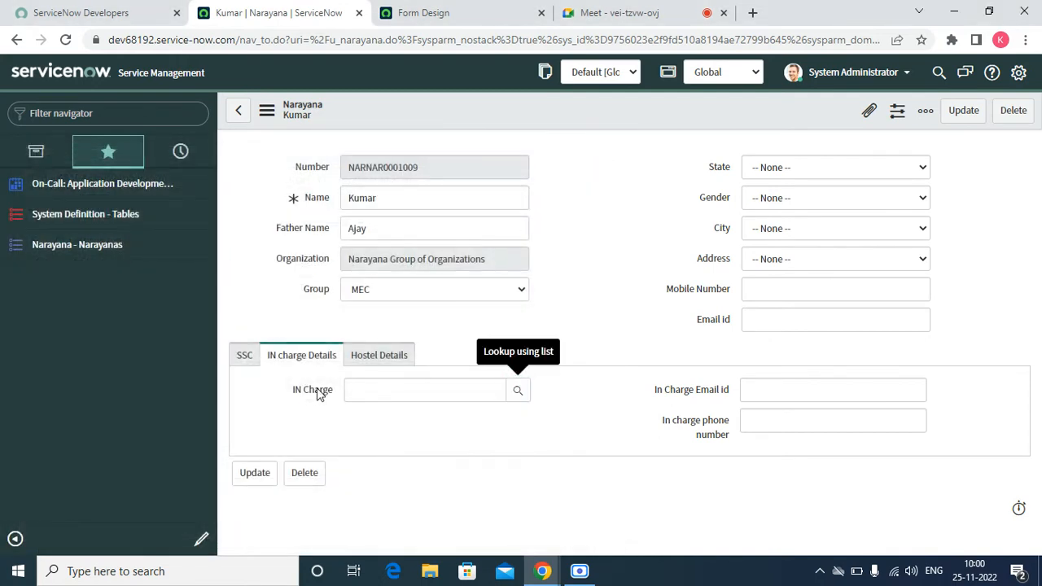
- Open the dictionary entry of the IN Charge field from the Narayana record
{"action": "right_click", "coordinate": [318, 393]}
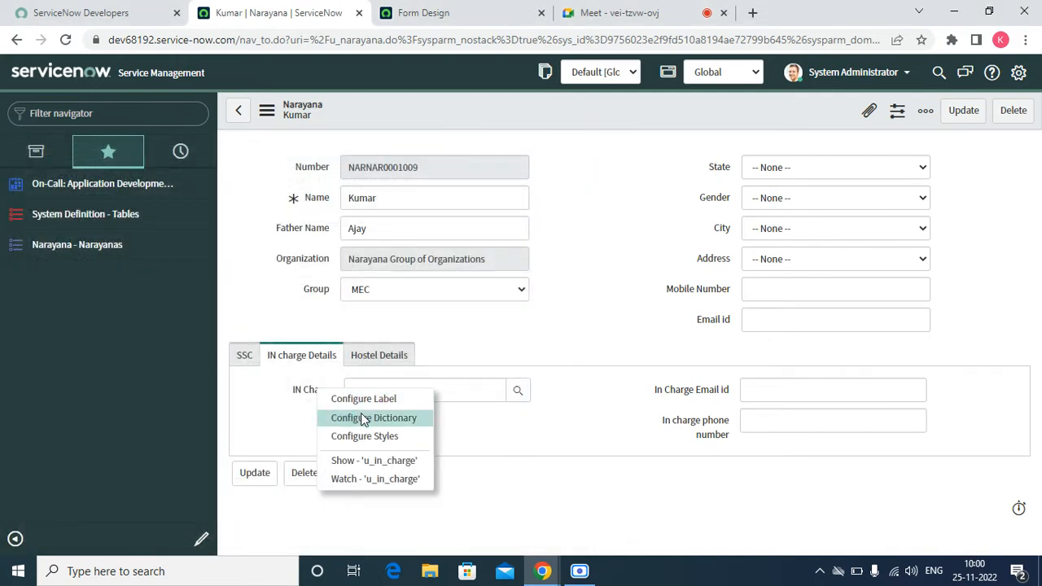
{"action": "left_click", "coordinate": [362, 419]}
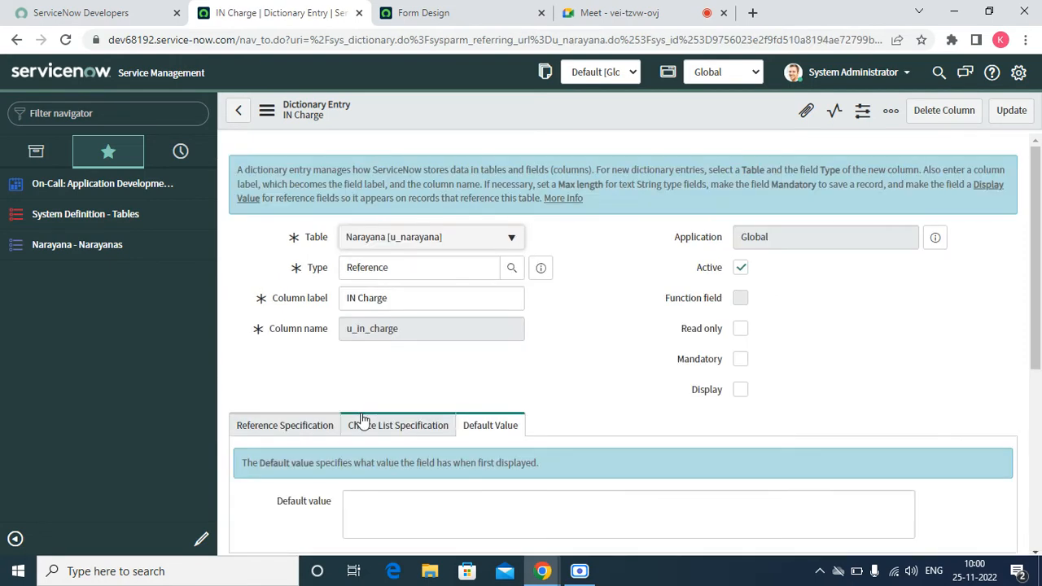
- Add the reference qualifier condition Active is true to the IN Charge dictionary entry and save it
{"action": "left_click", "coordinate": [1032, 554]}
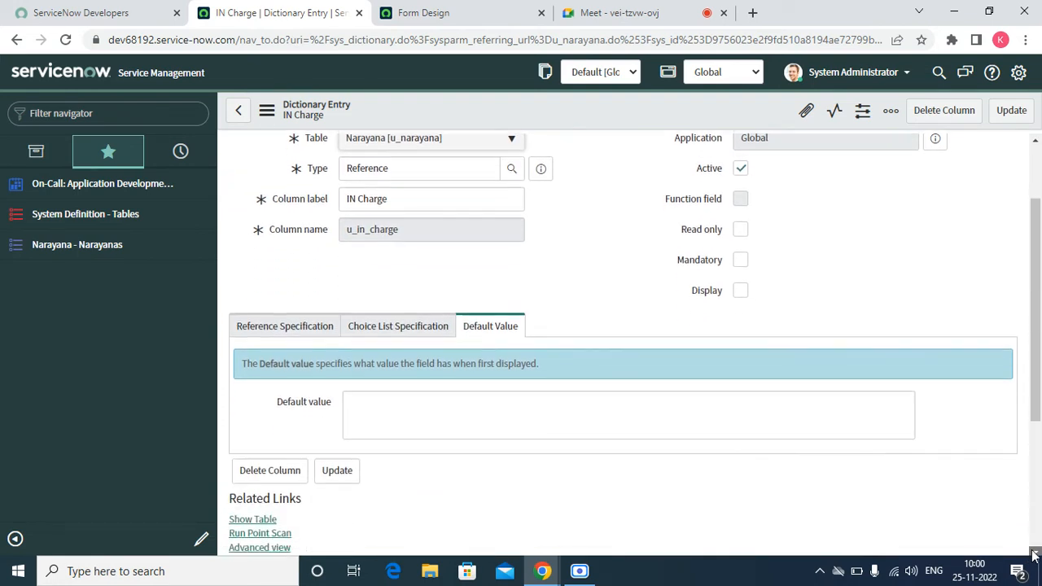
{"action": "scroll", "coordinate": [1034, 554], "scroll_direction": "down", "scroll_amount": 3}
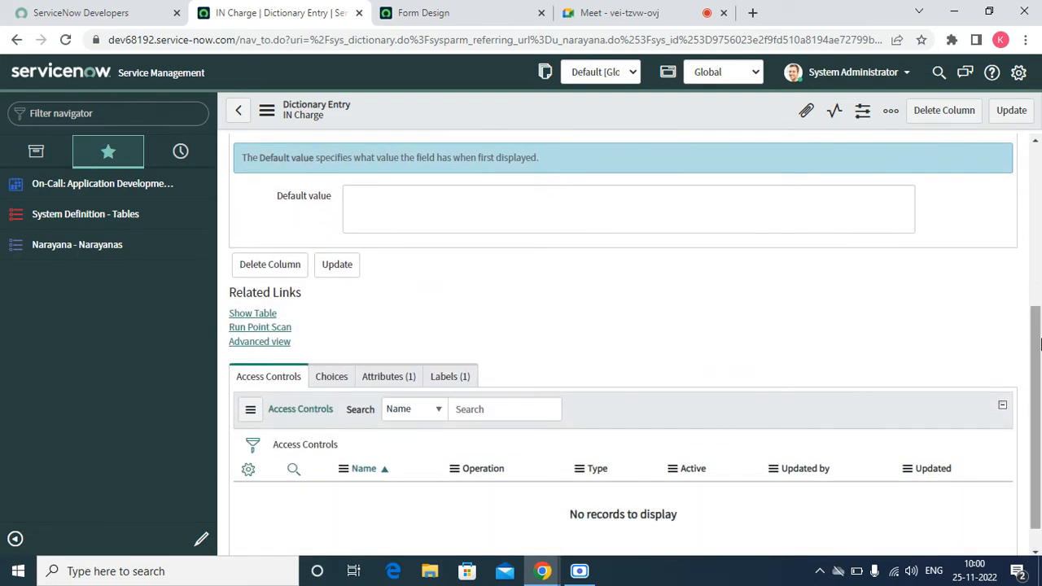
{"action": "left_click", "coordinate": [1035, 144]}
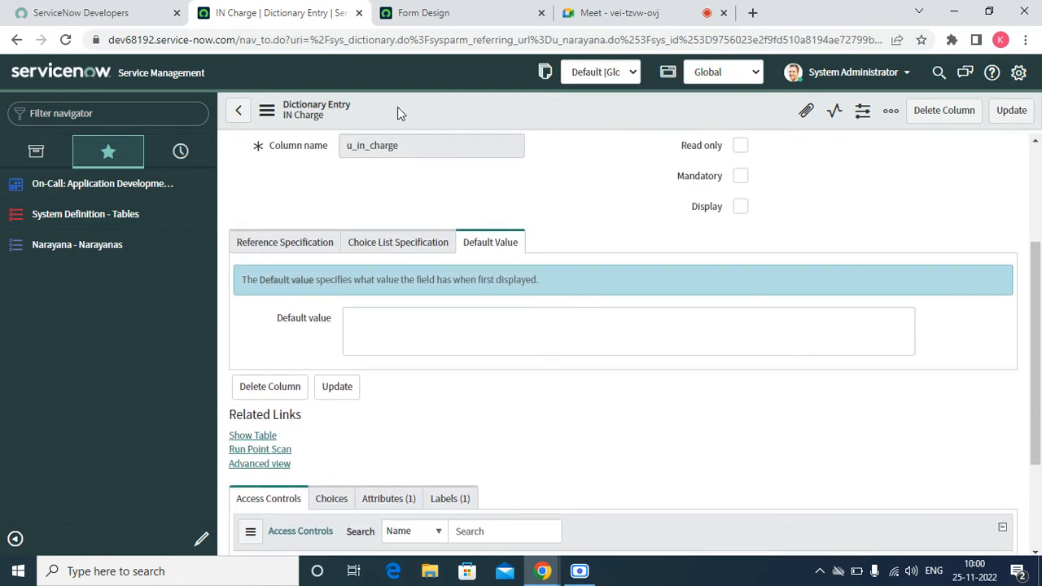
{"action": "left_click", "coordinate": [274, 250]}
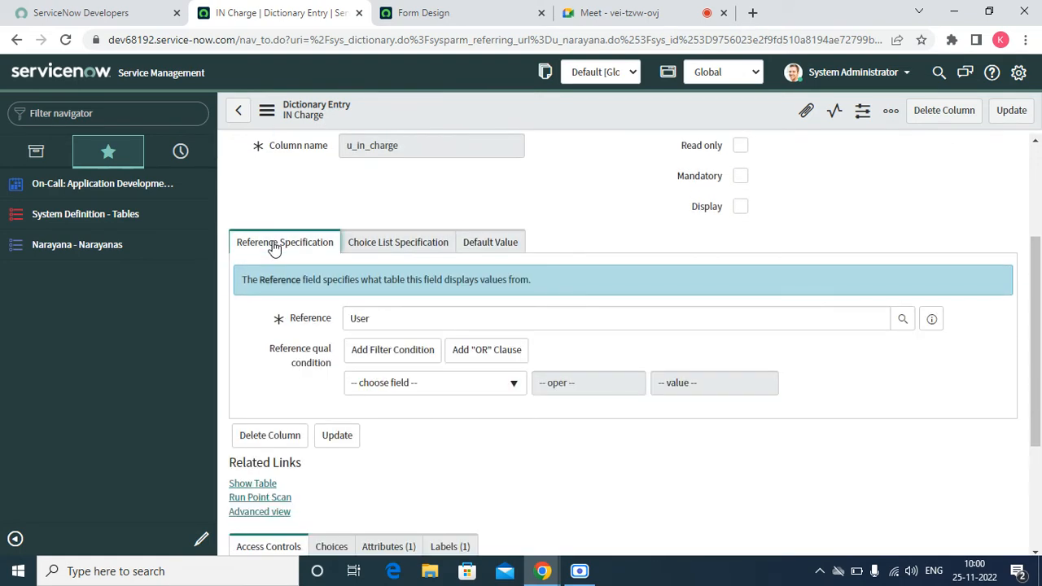
{"action": "left_click", "coordinate": [402, 389]}
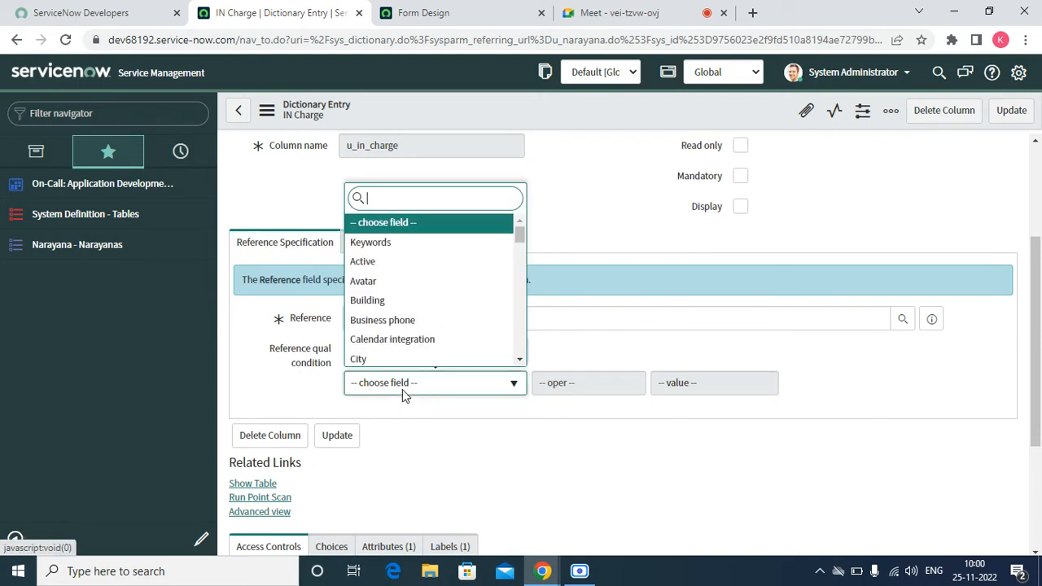
{"action": "type", "text": "ac"}
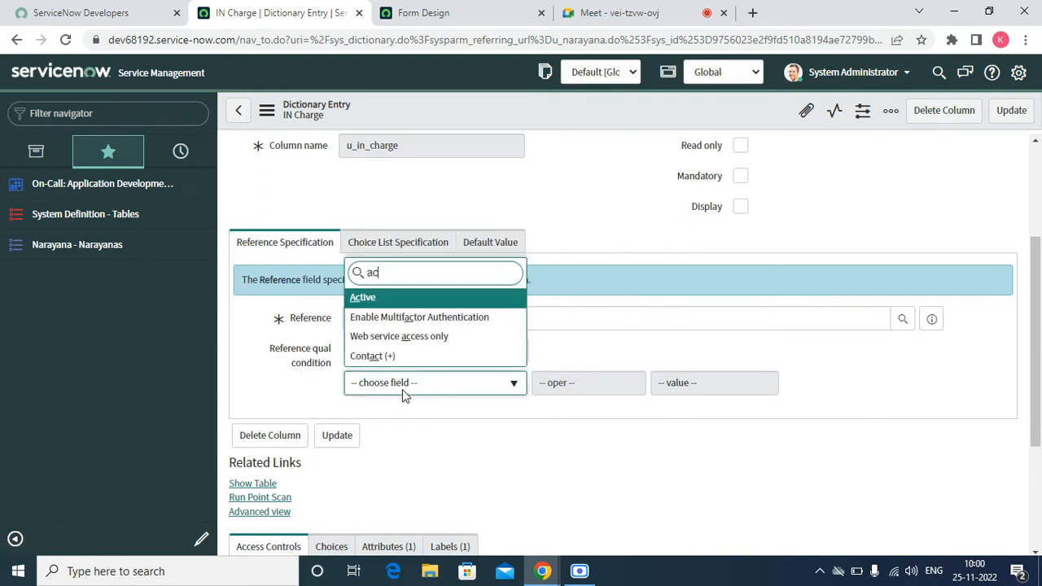
{"action": "left_click", "coordinate": [366, 298]}
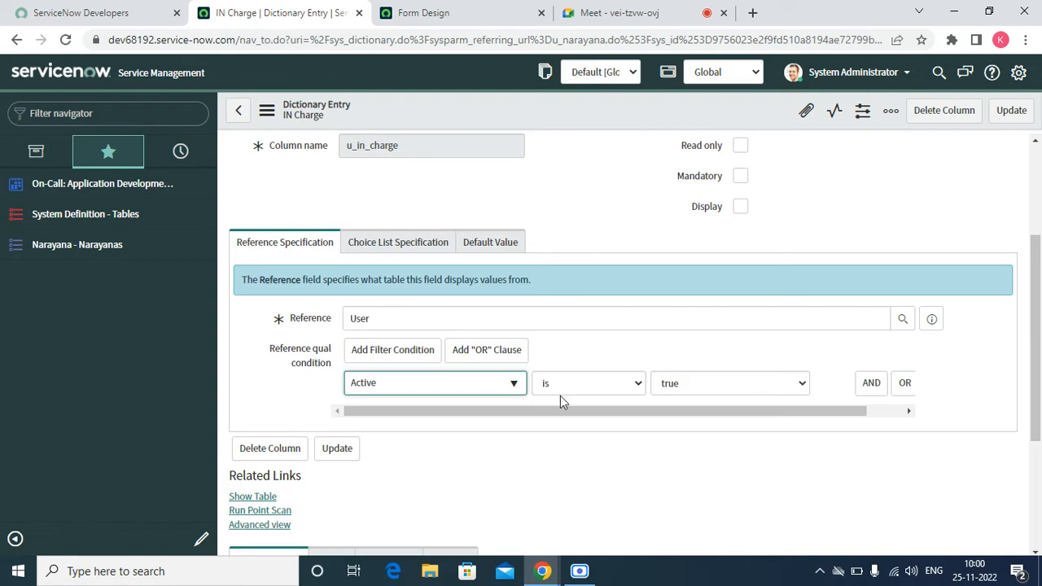
{"action": "left_click", "coordinate": [1009, 110]}
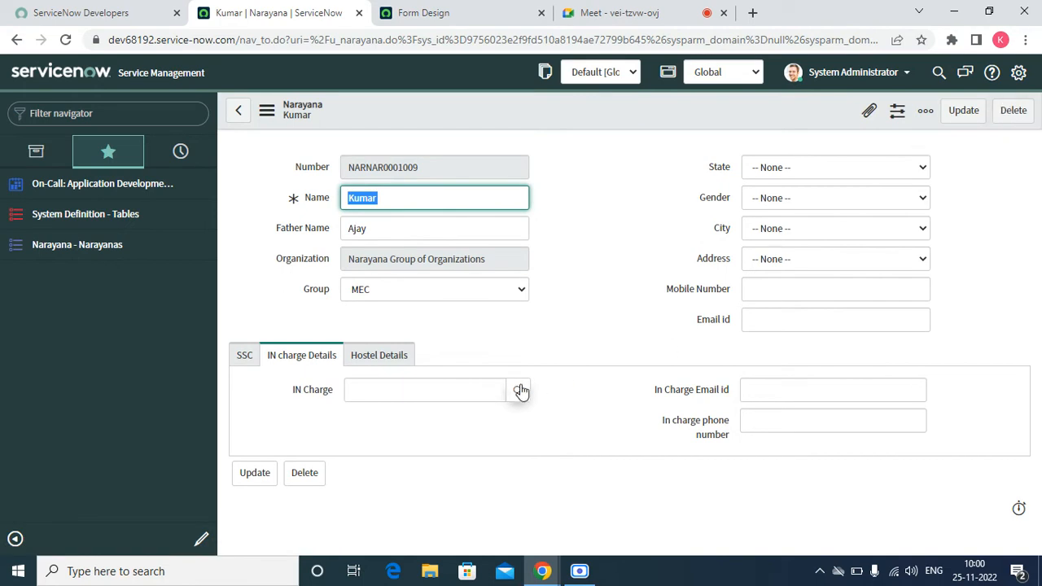
- Check the IN Charge user lookup without choosing anyone, and reopen the field's dictionary entry in Advanced view
{"action": "left_click", "coordinate": [518, 390]}
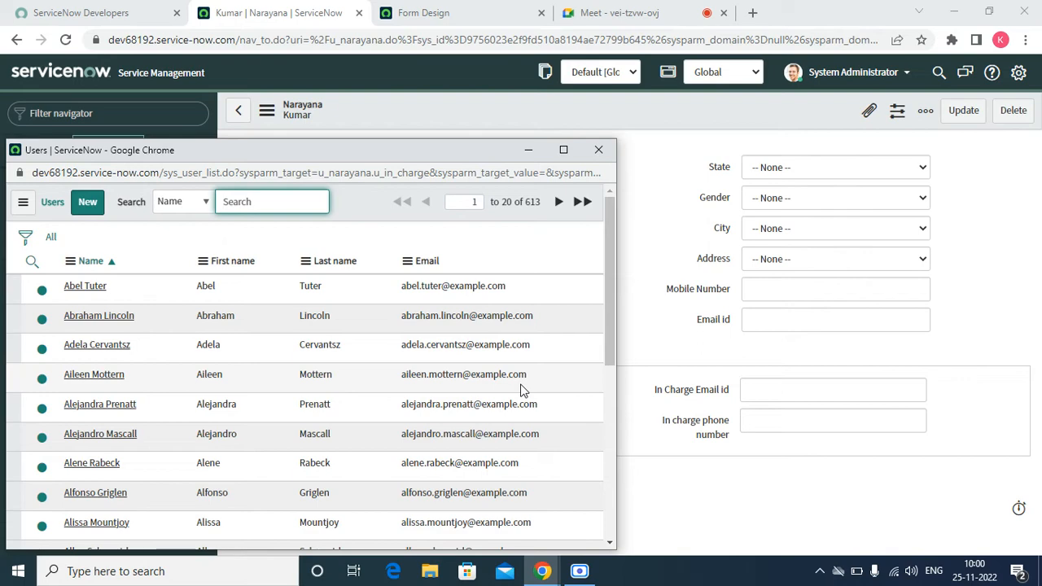
{"action": "left_click", "coordinate": [599, 151]}
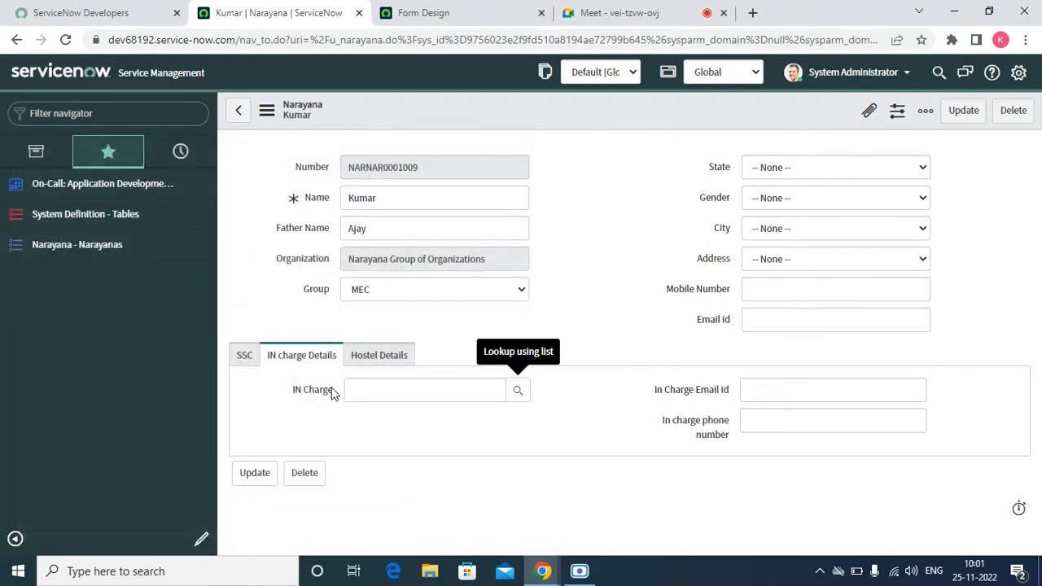
{"action": "right_click", "coordinate": [331, 392]}
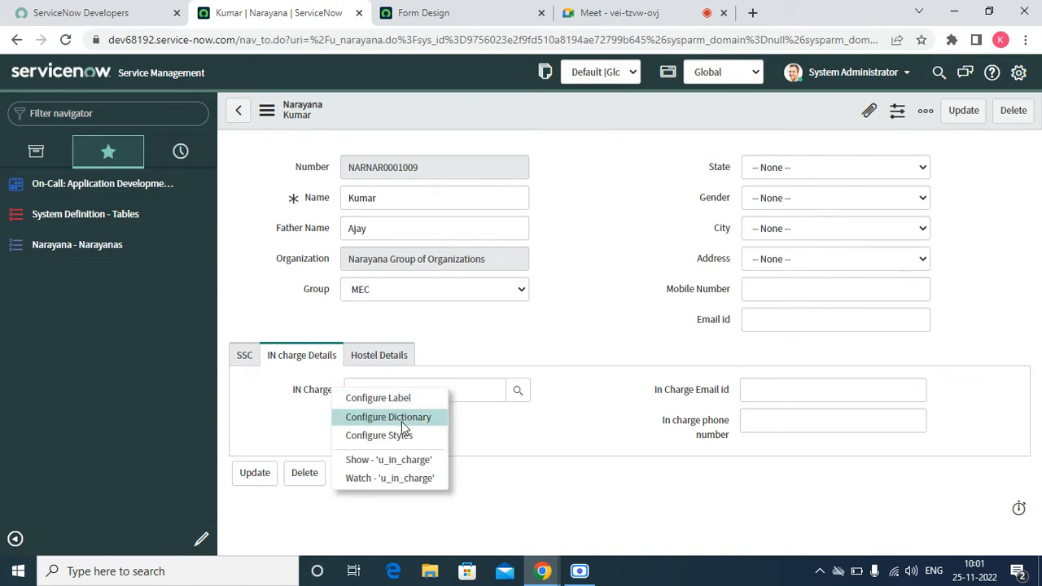
{"action": "left_click", "coordinate": [401, 420]}
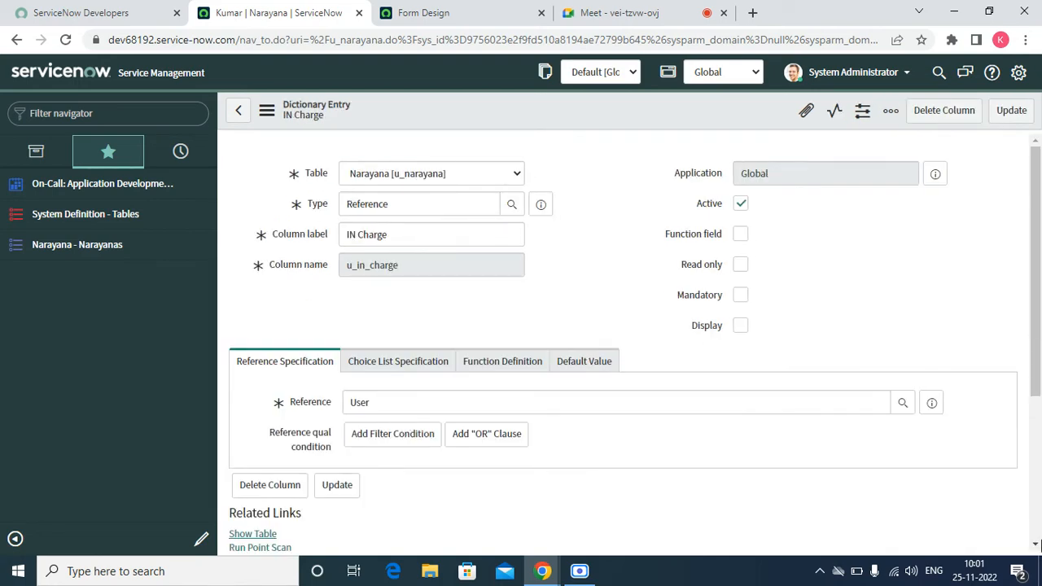
{"action": "scroll", "coordinate": [1035, 544], "scroll_direction": "down", "scroll_amount": 5}
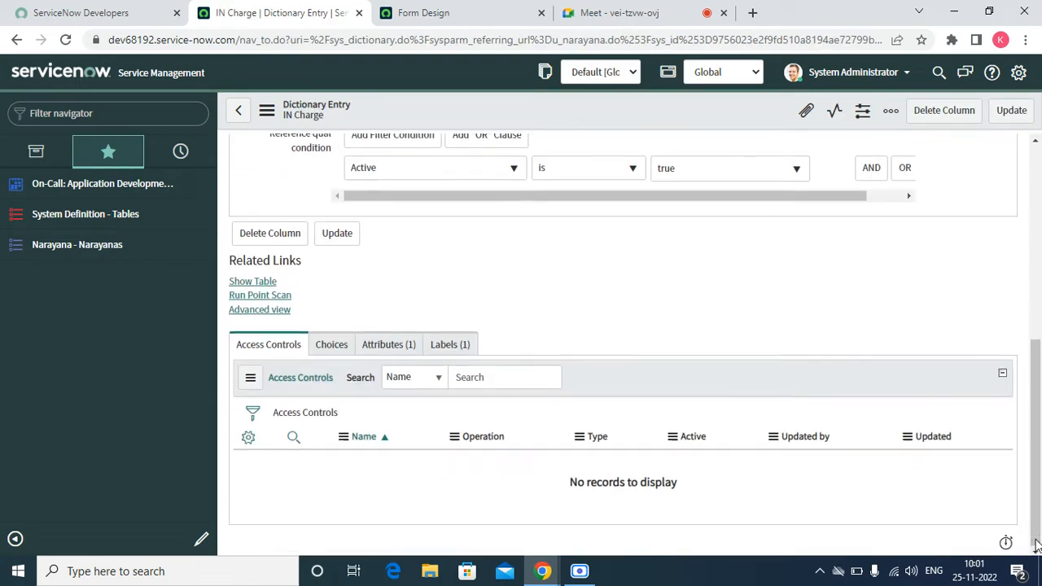
{"action": "double_click", "coordinate": [1035, 143]}
{"action": "left_click", "coordinate": [259, 370]}
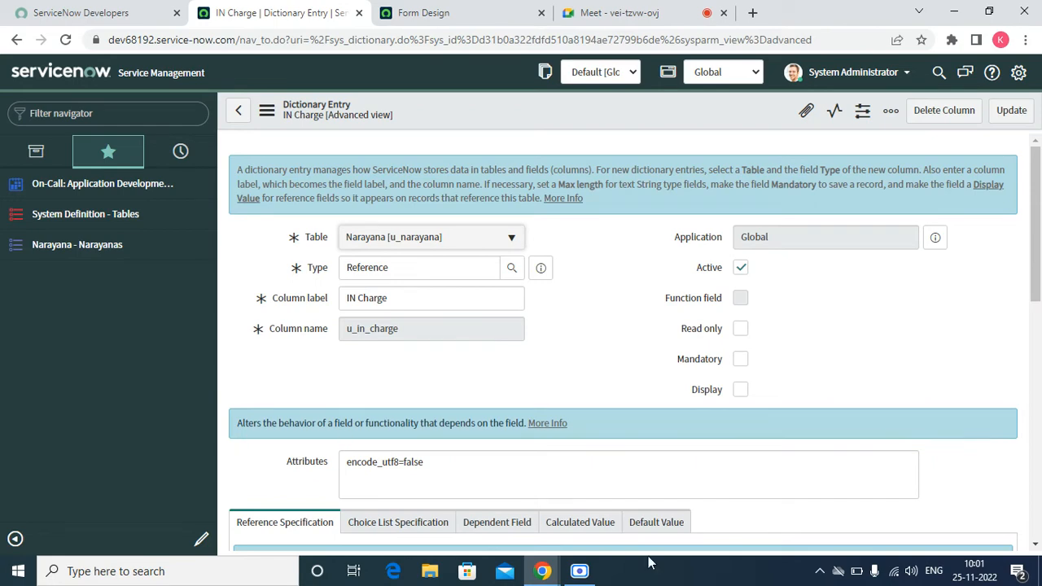
- Switch the reference qualifier to Dynamic and view the available dynamic filter options without choosing one
{"action": "left_click", "coordinate": [1035, 545]}
{"action": "scroll", "coordinate": [1036, 548], "scroll_direction": "down", "scroll_amount": 3}
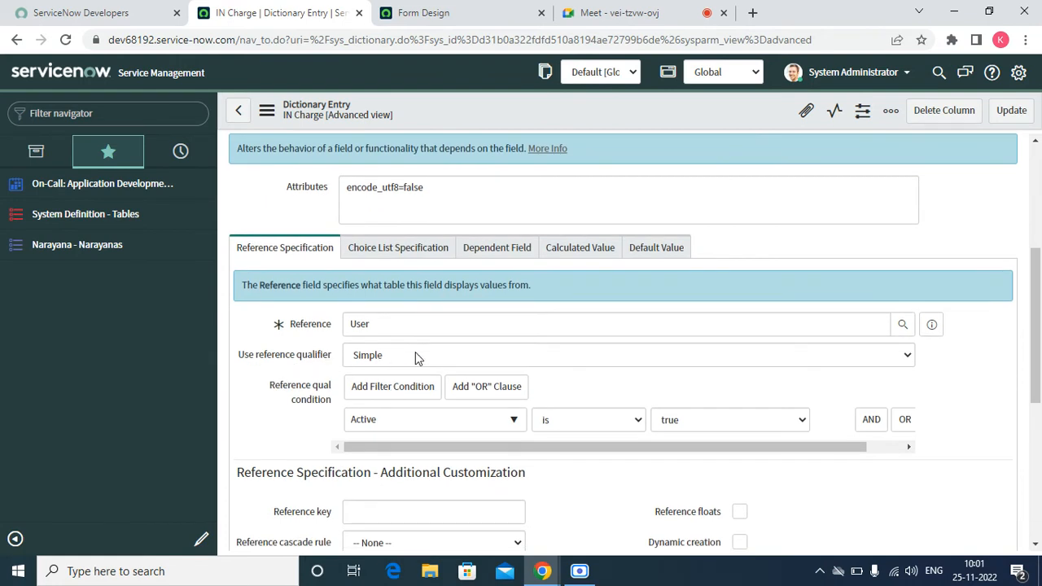
{"action": "left_click", "coordinate": [416, 356]}
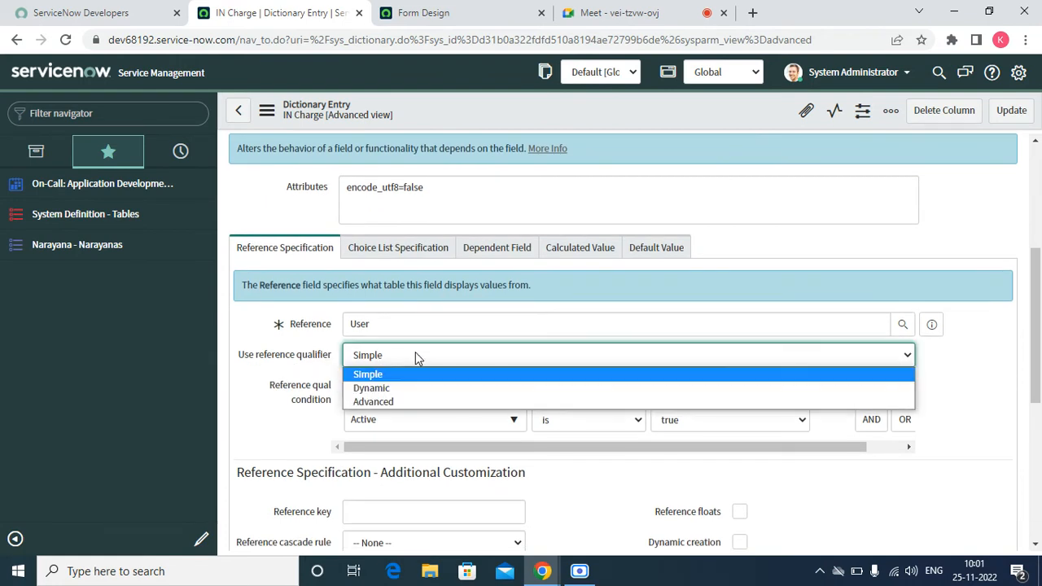
{"action": "left_click", "coordinate": [386, 386]}
{"action": "left_click", "coordinate": [599, 406]}
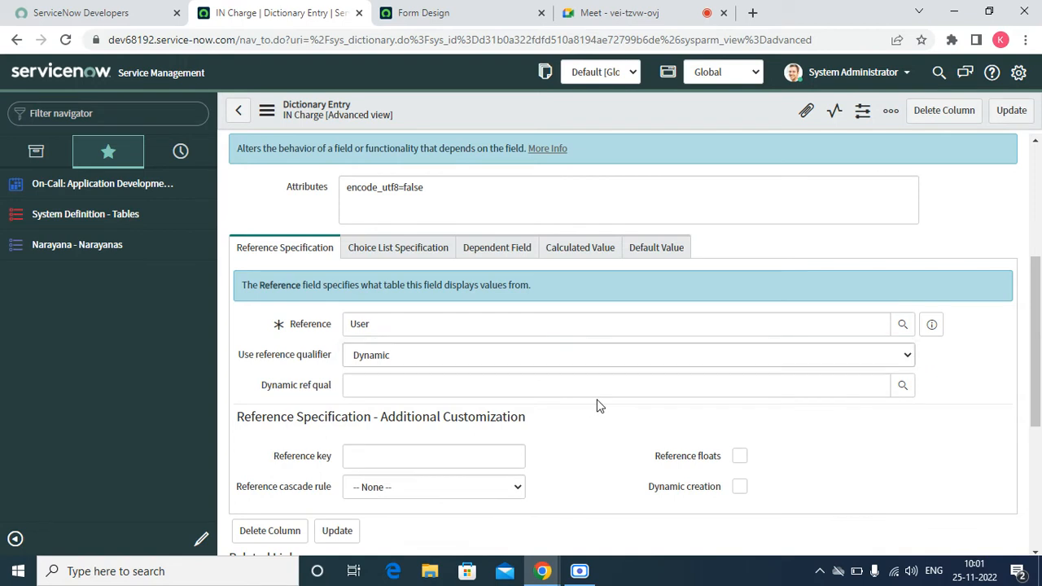
{"action": "left_click", "coordinate": [899, 394]}
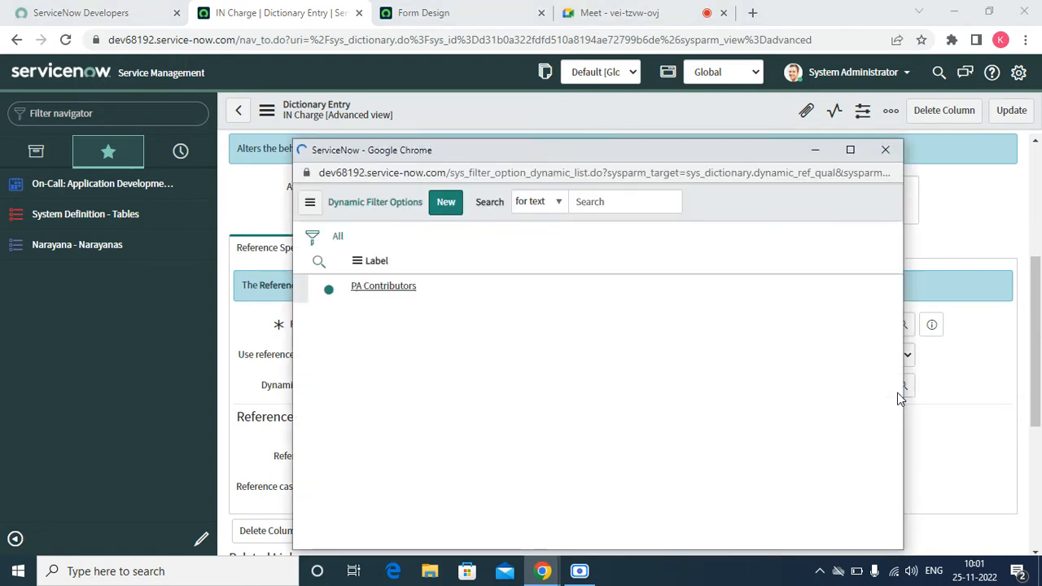
{"action": "left_click", "coordinate": [878, 155]}
- Switch the reference qualifier to Advanced to inspect its query text, and set it back to Simple
{"action": "left_click", "coordinate": [390, 364]}
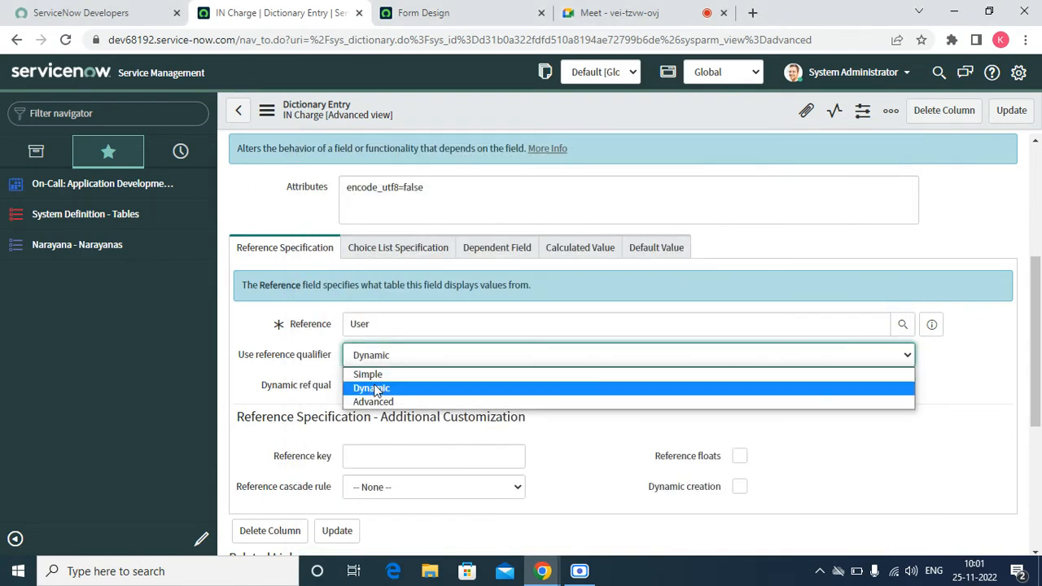
{"action": "left_click", "coordinate": [376, 400]}
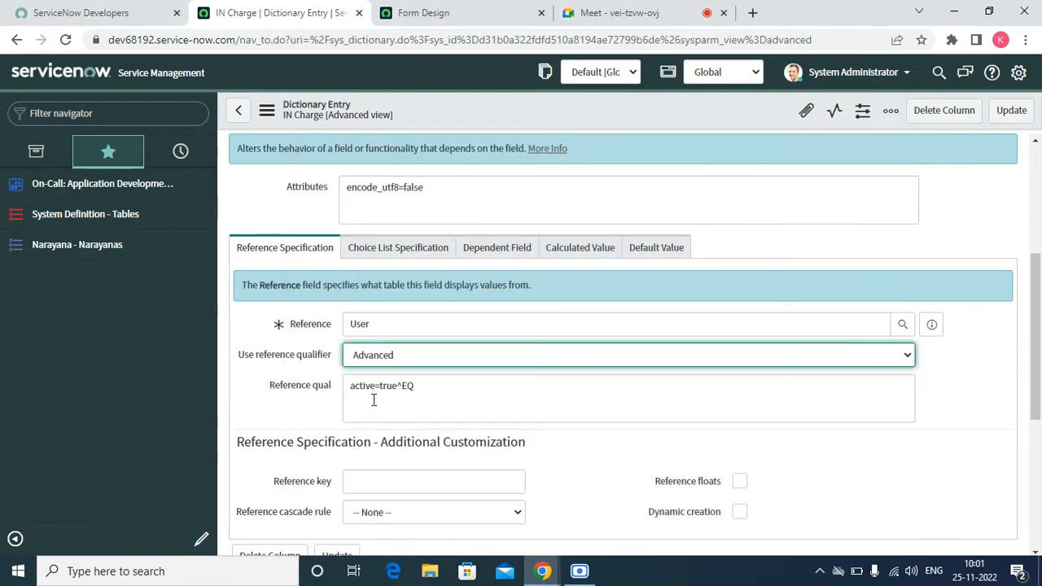
{"action": "triple_click", "coordinate": [456, 388]}
{"action": "left_click", "coordinate": [411, 358]}
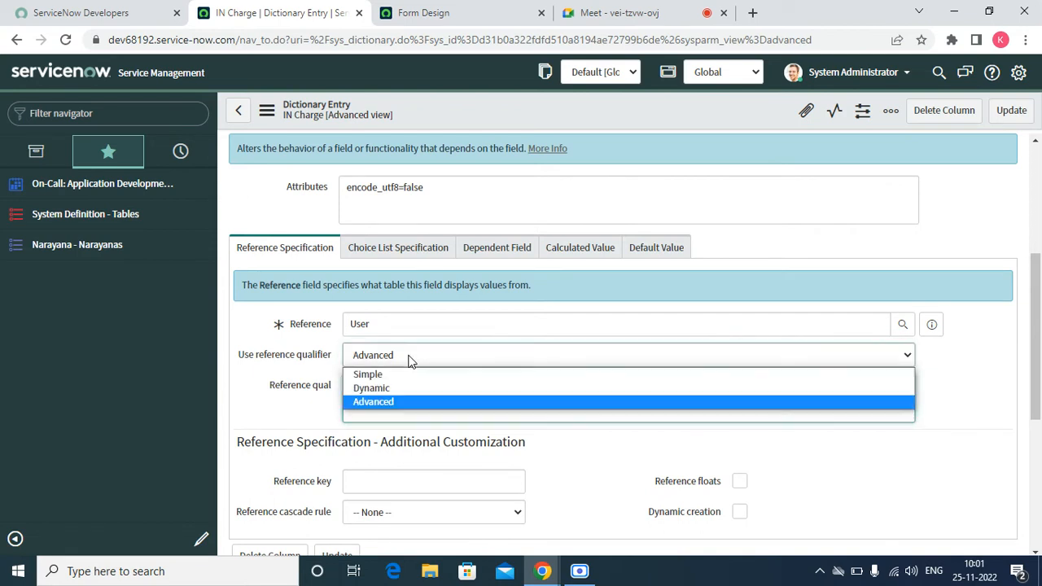
{"action": "left_click", "coordinate": [386, 373]}
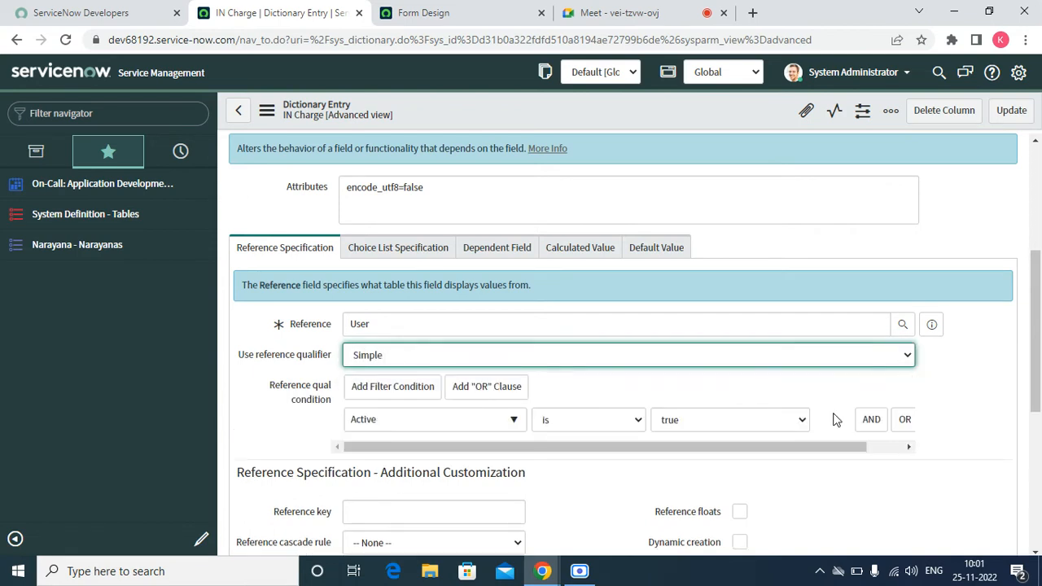
- Add an AND condition Roles is ITIL to the simple reference qualifier and save the dictionary entry
{"action": "left_click", "coordinate": [869, 421]}
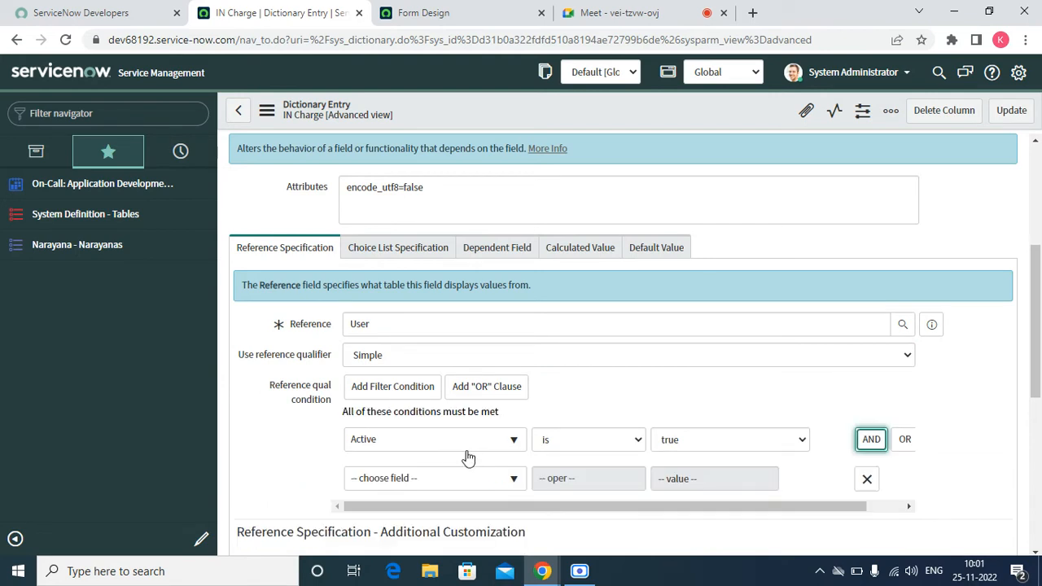
{"action": "left_click", "coordinate": [438, 479]}
{"action": "type", "text": "rol"}
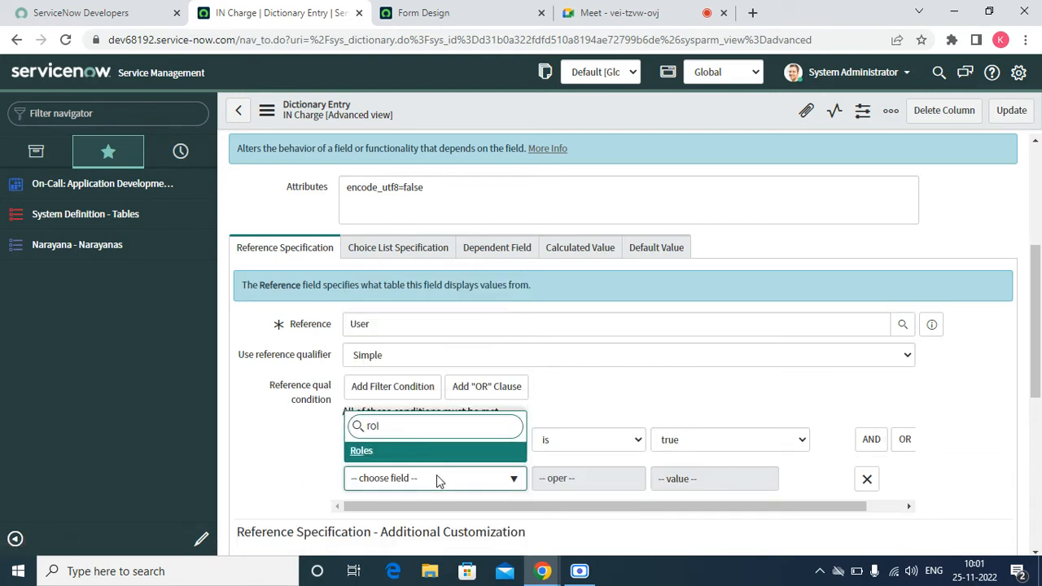
{"action": "key", "text": "Return"}
{"action": "key", "text": "Tab"}
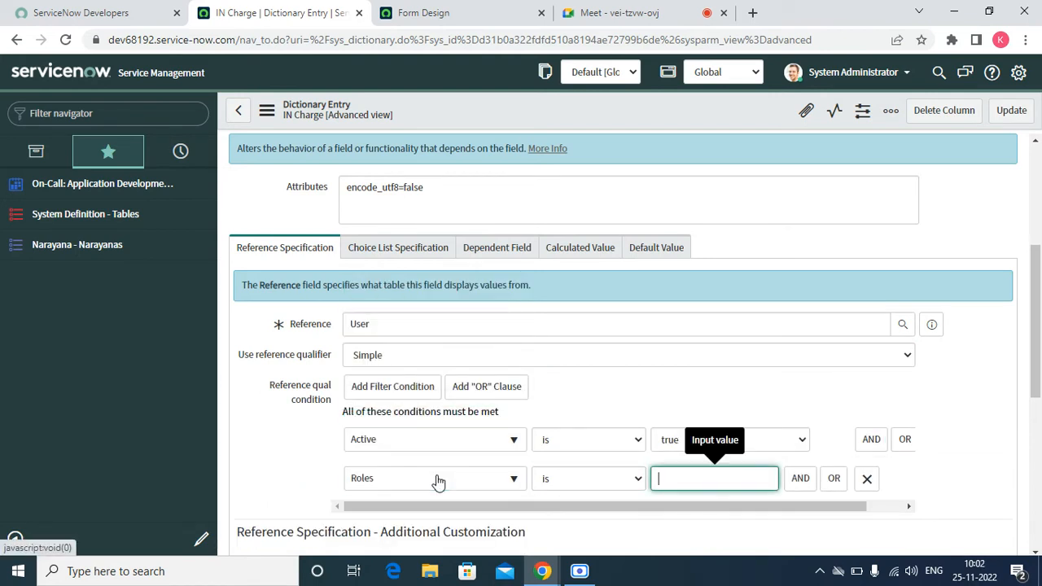
{"action": "type", "text": "ITIL"}
{"action": "left_click", "coordinate": [1007, 113]}
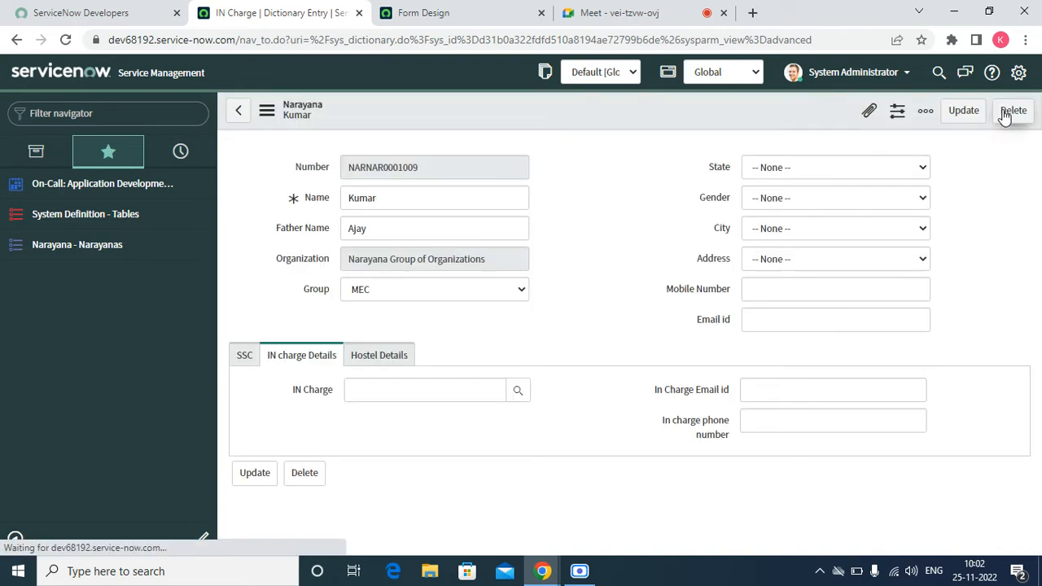
- Check the IN Charge user lookup without choosing anyone, and reopen the field's dictionary entry
{"action": "left_click", "coordinate": [518, 391]}
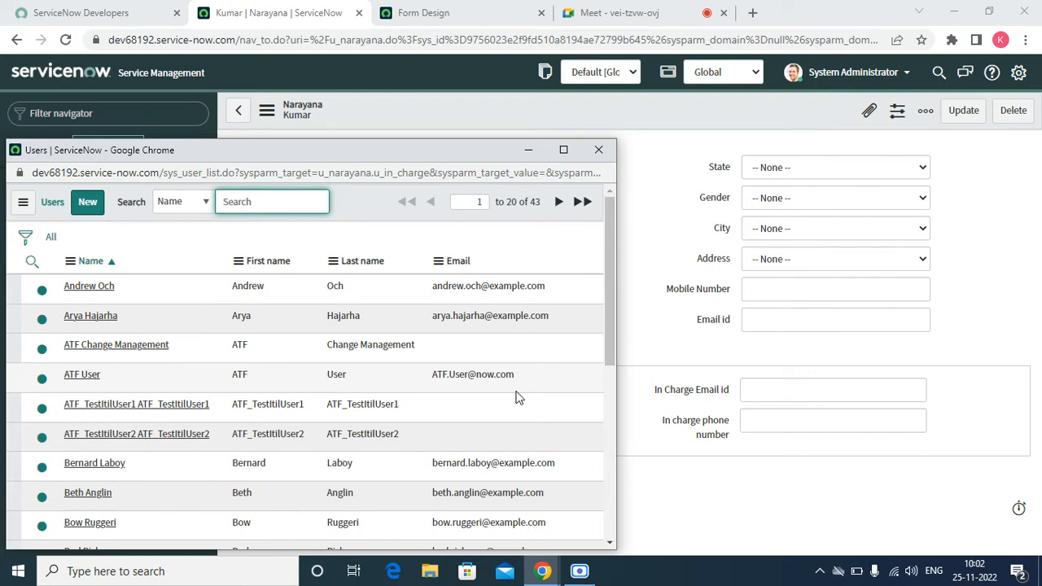
{"action": "left_click", "coordinate": [599, 151]}
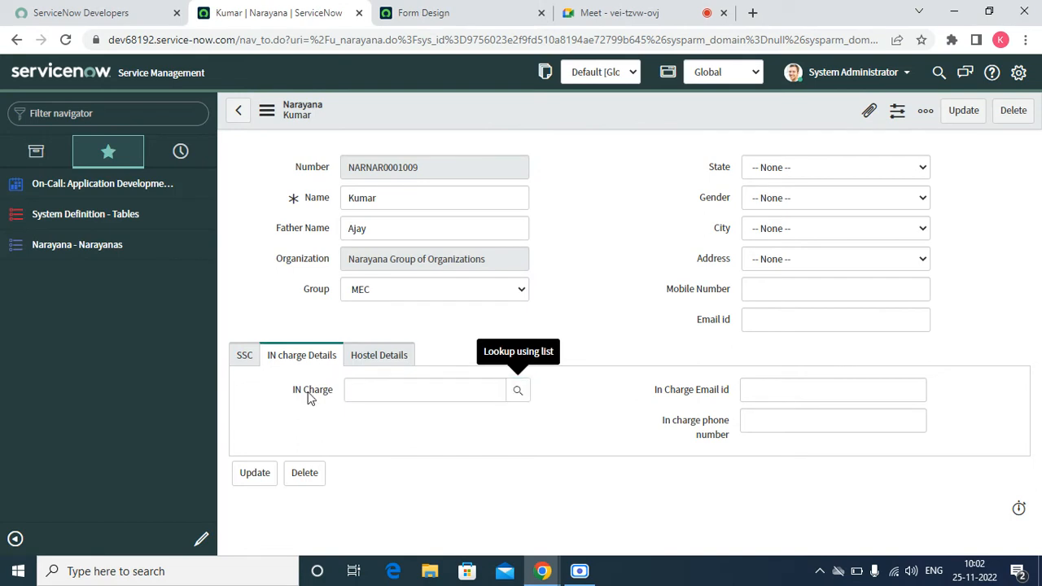
{"action": "right_click", "coordinate": [309, 394]}
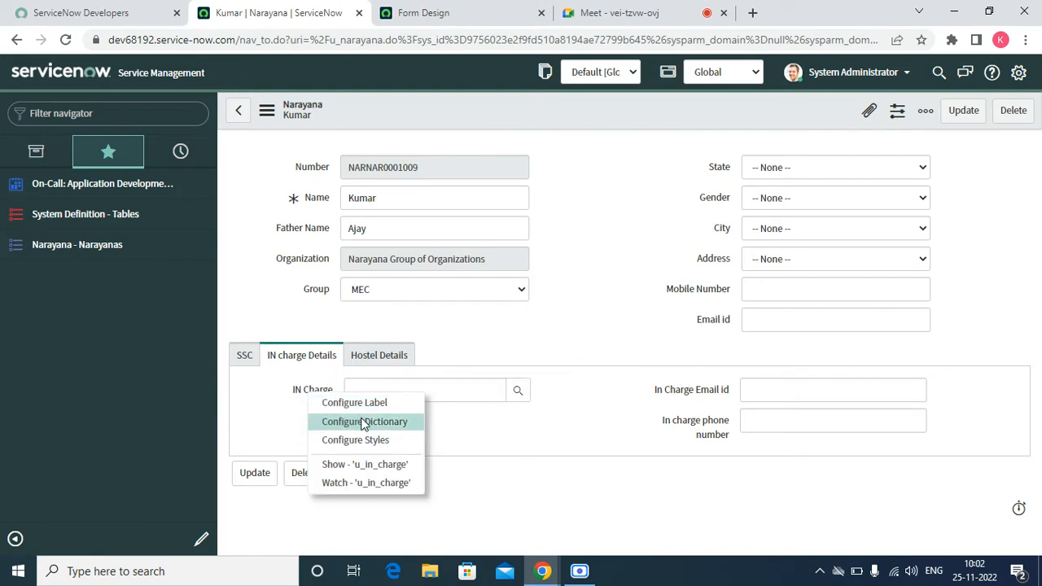
{"action": "left_click", "coordinate": [364, 422]}
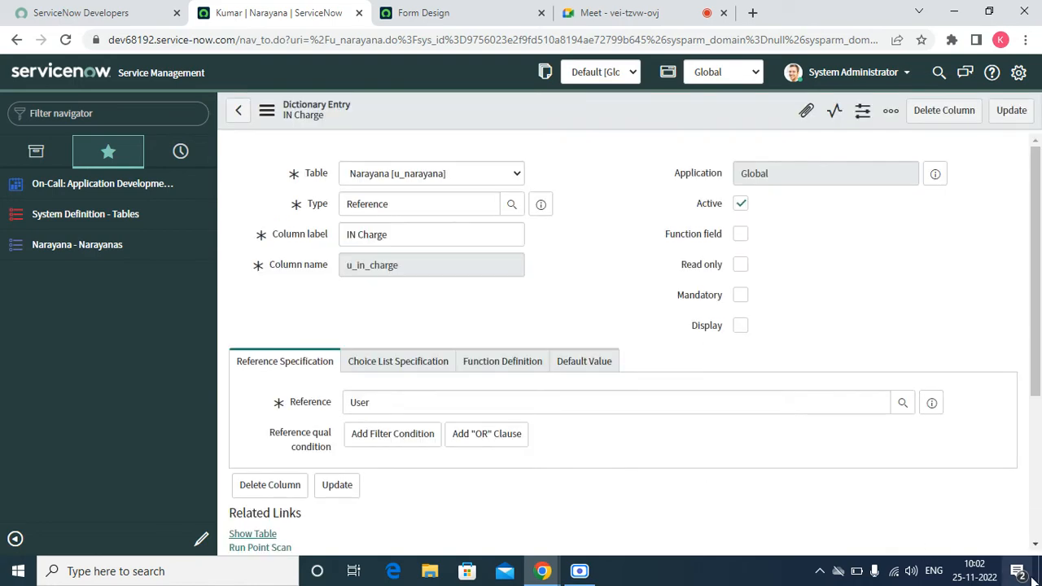
- Set the Roles condition's value to admin in the reference qualifier and save the dictionary entry
{"action": "left_click", "coordinate": [1035, 544]}
{"action": "scroll", "coordinate": [1035, 543], "scroll_direction": "down", "scroll_amount": 2}
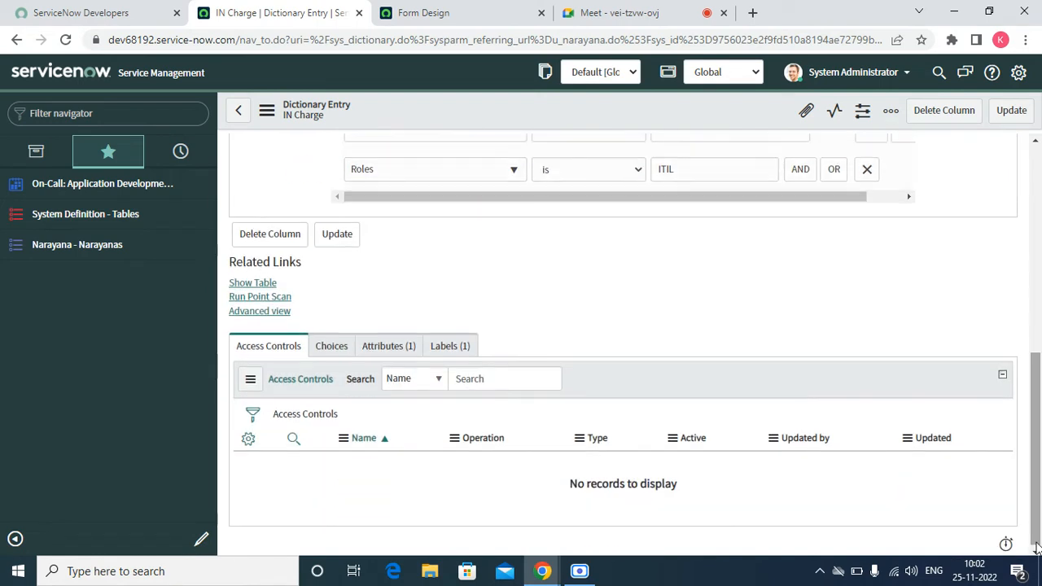
{"action": "double_click", "coordinate": [743, 166]}
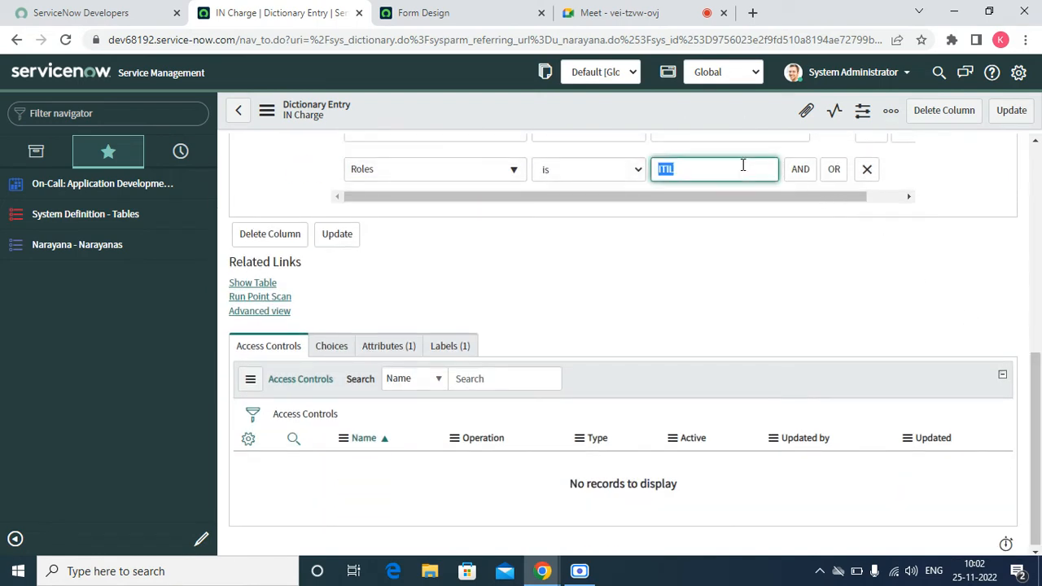
{"action": "type", "text": "admin"}
{"action": "left_click", "coordinate": [1007, 112]}
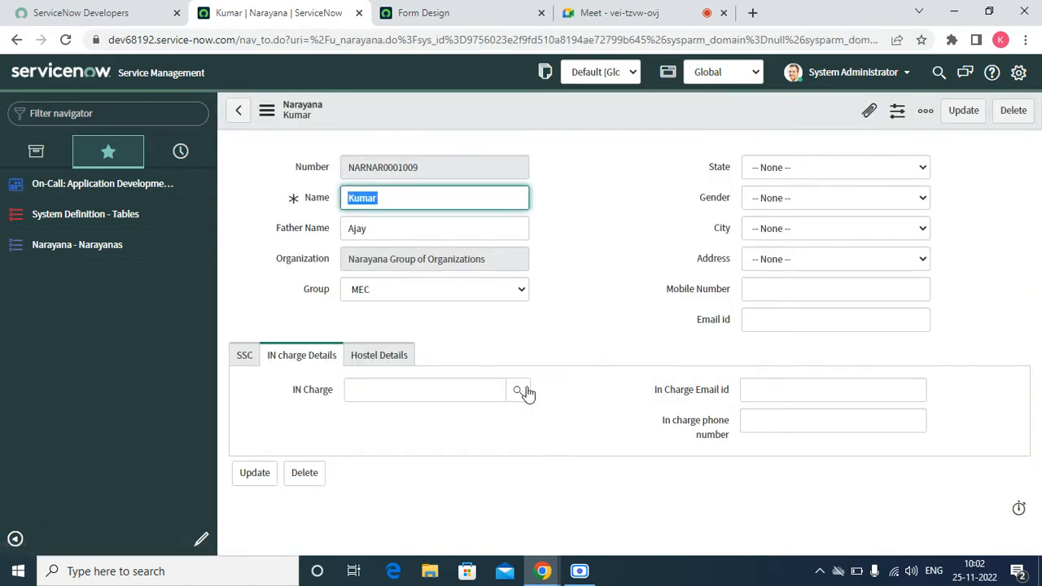
- Open the IN Charge user lookup and examine the sys_user table name in its address
{"action": "left_click", "coordinate": [519, 392]}
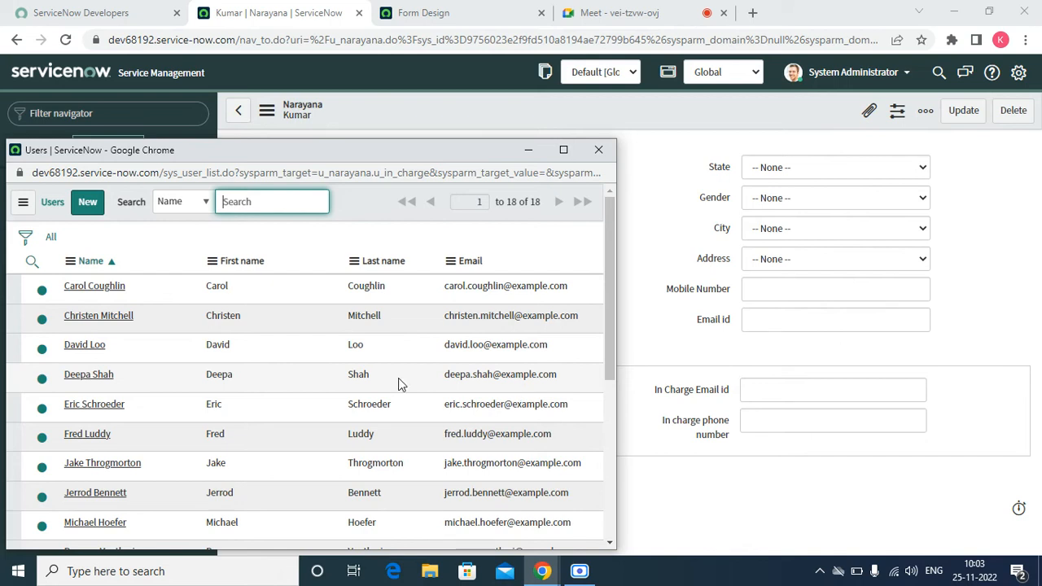
{"action": "left_click_drag", "start_coordinate": [209, 172], "coordinate": [164, 174]}
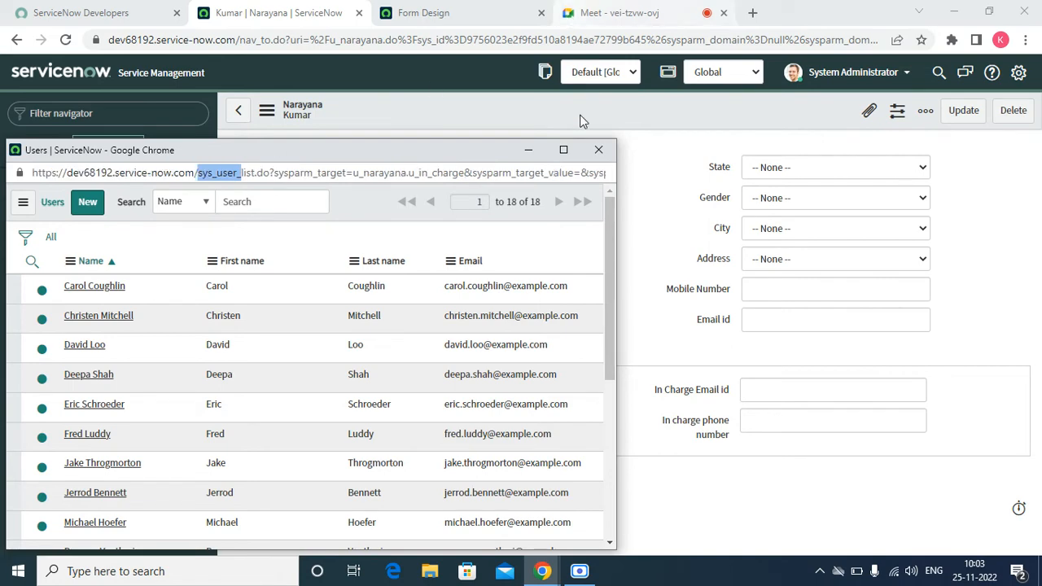
- Close the user lookup and open the IN Charge field's dictionary entry in its advanced view
{"action": "left_click", "coordinate": [599, 150]}
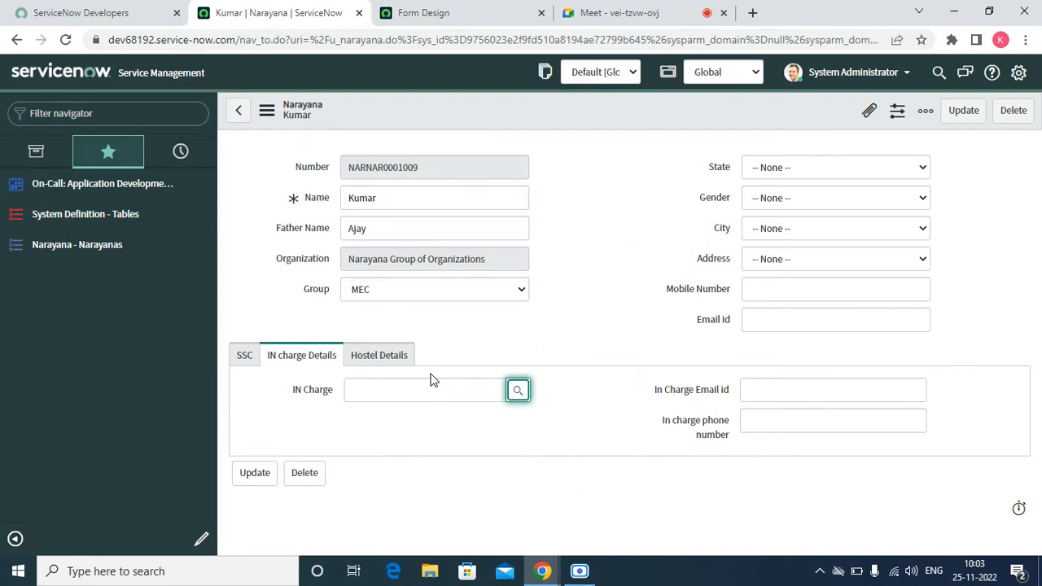
{"action": "right_click", "coordinate": [322, 394]}
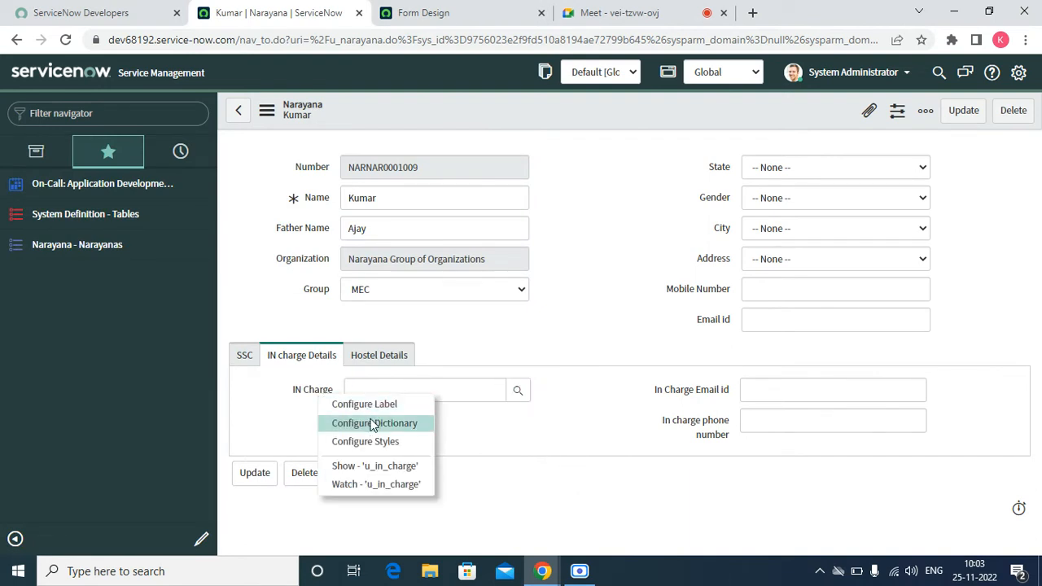
{"action": "left_click", "coordinate": [374, 424]}
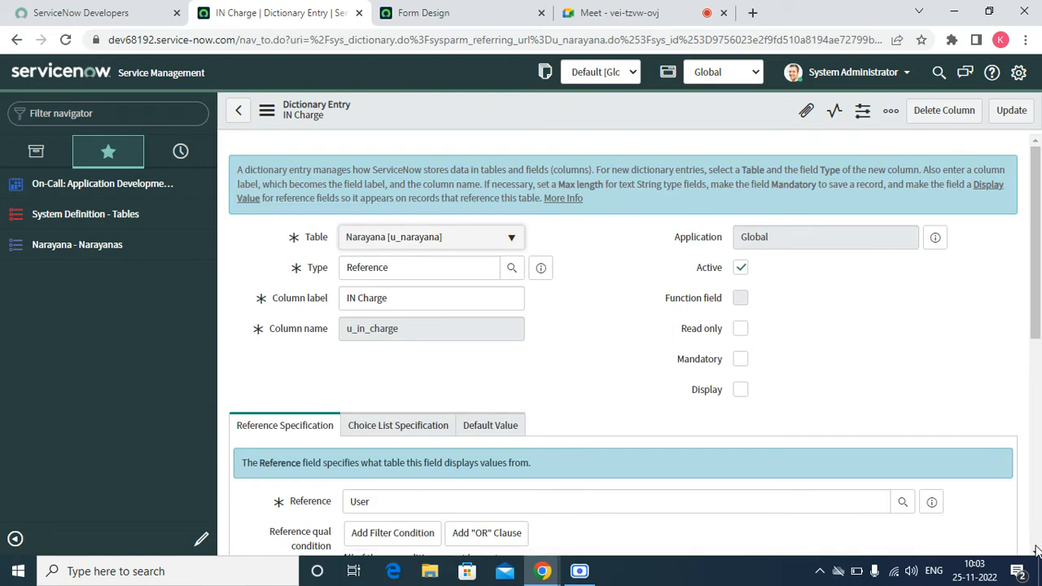
{"action": "scroll", "coordinate": [1036, 551], "scroll_direction": "down", "scroll_amount": 10}
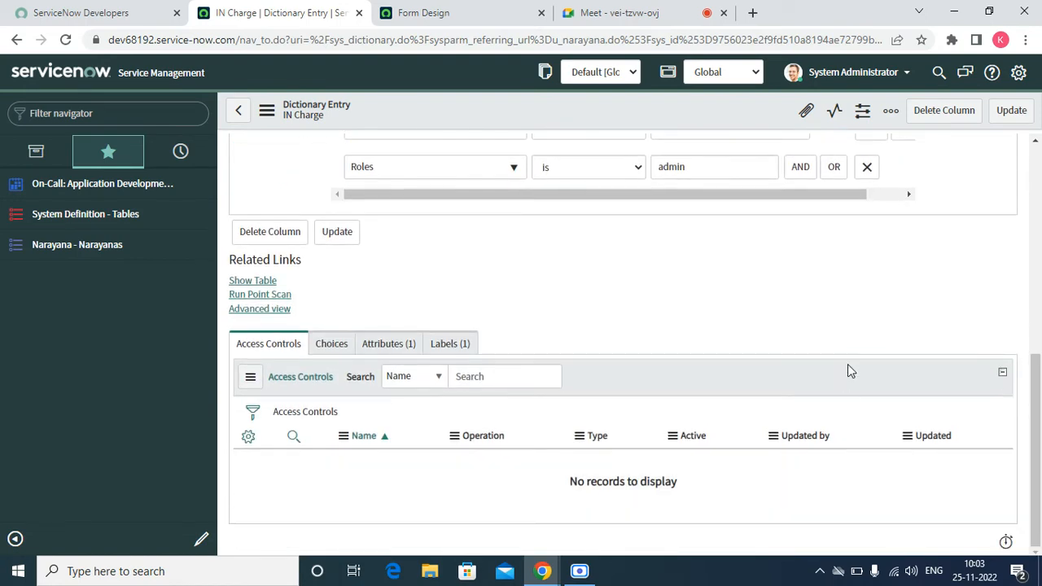
{"action": "left_click", "coordinate": [261, 309]}
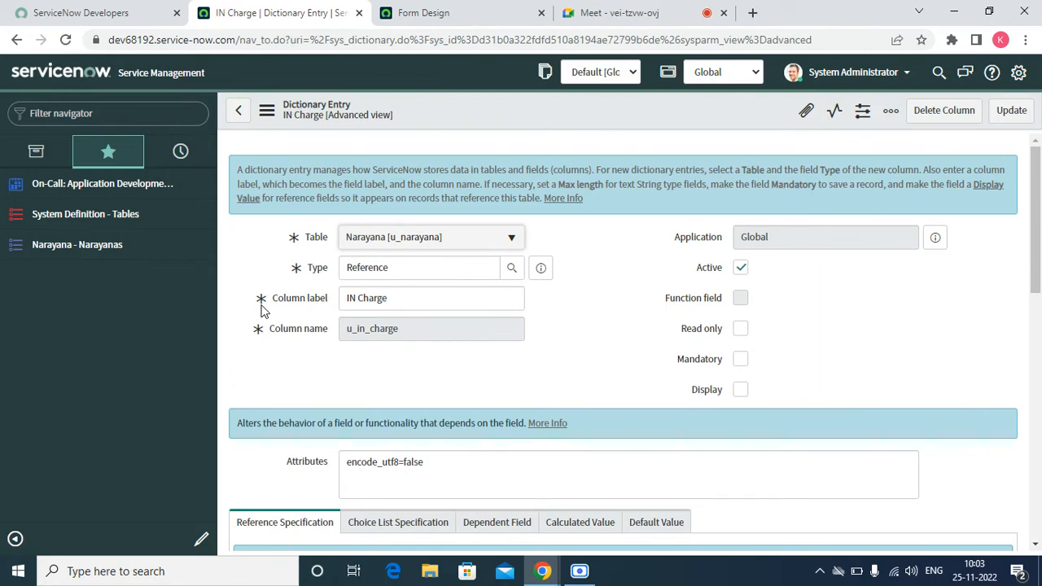
- Set the IN Charge field's reference qualifier type to Advanced in the reference specification
{"action": "left_click", "coordinate": [1035, 546]}
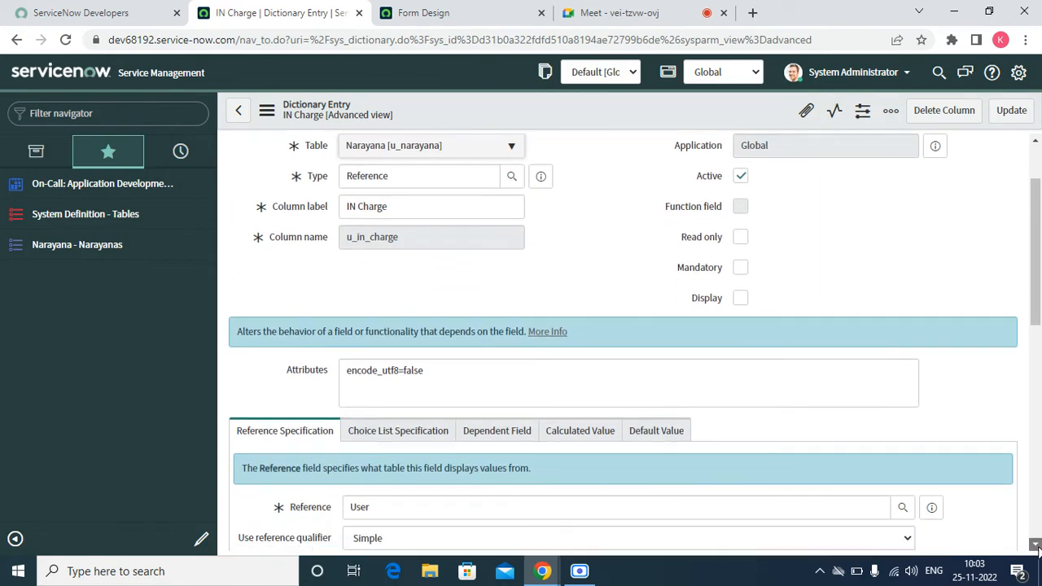
{"action": "left_click", "coordinate": [1035, 546]}
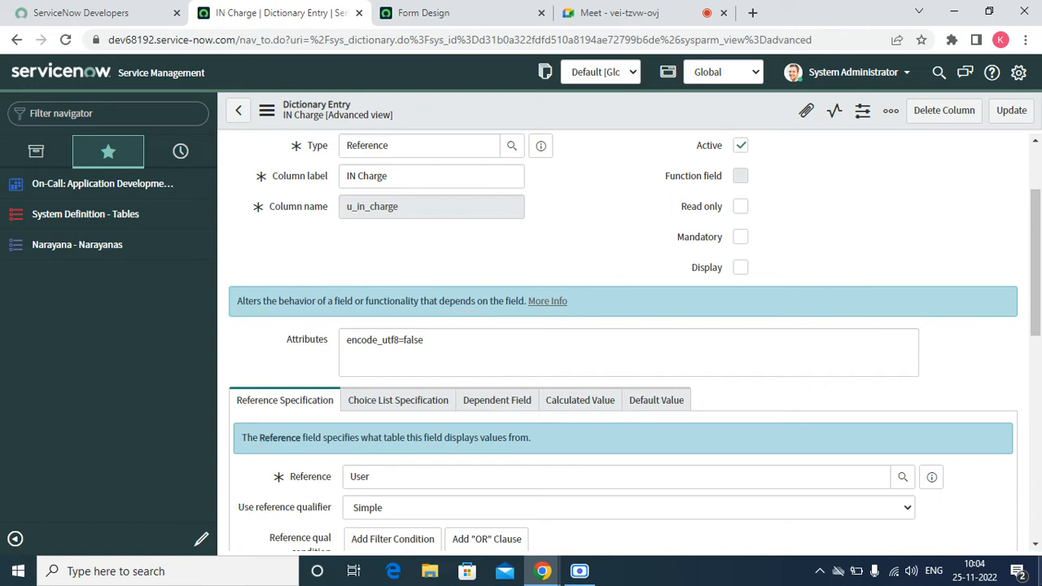
{"action": "left_click", "coordinate": [1036, 545]}
{"action": "left_click", "coordinate": [1035, 546]}
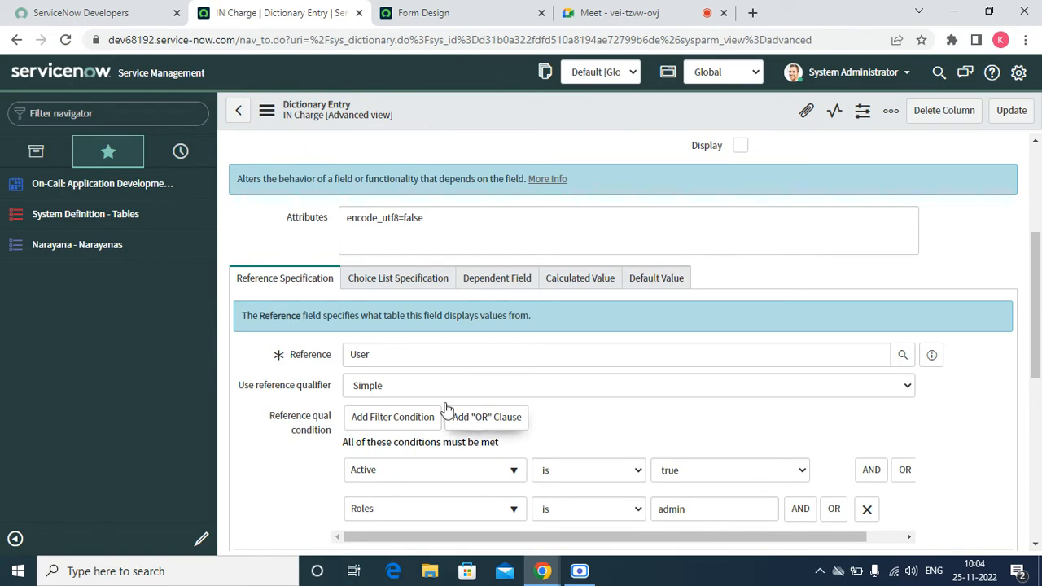
{"action": "left_click", "coordinate": [418, 385]}
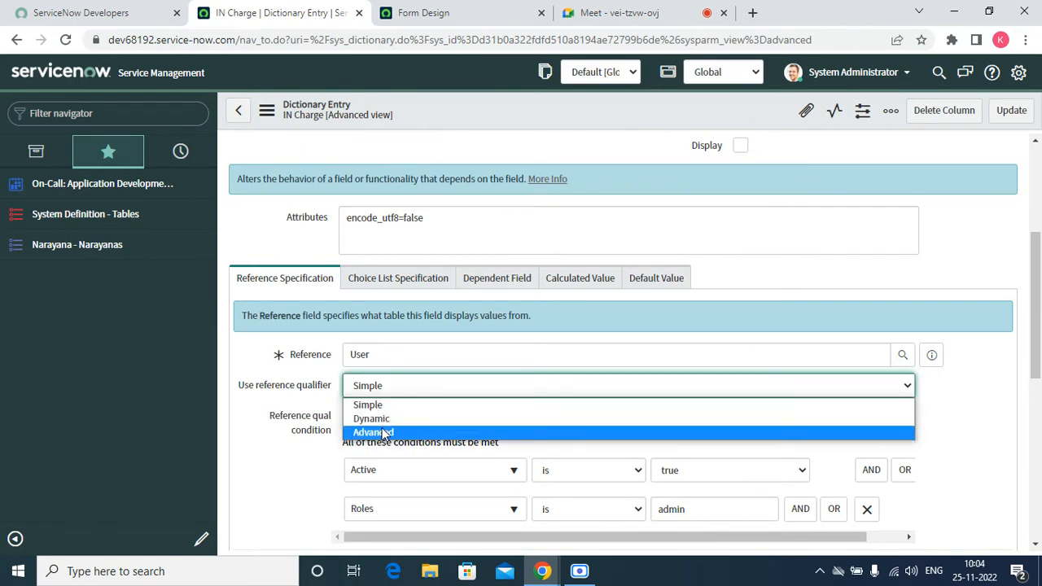
{"action": "left_click", "coordinate": [384, 434]}
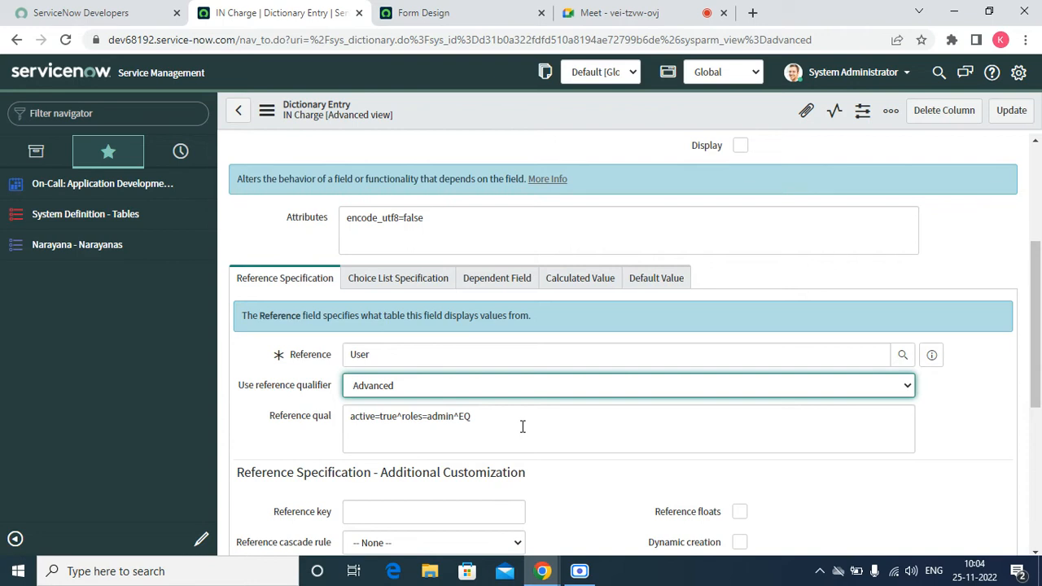
- Change the reference qualifier string to active=true^roles=itil^EQ and save the dictionary entry
{"action": "left_click", "coordinate": [459, 418]}
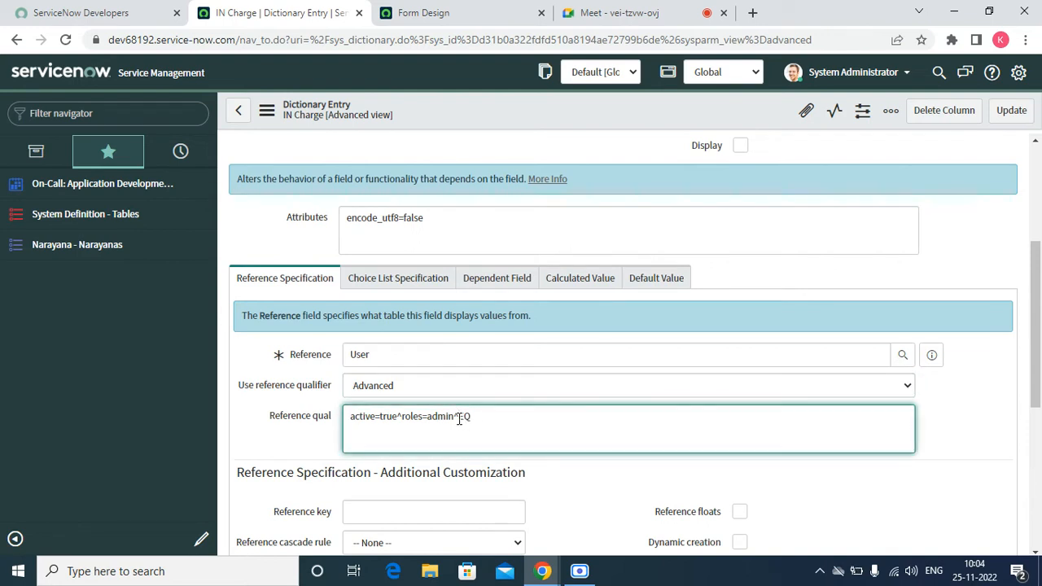
{"action": "key", "text": "BackSpace"}
{"action": "key", "text": "BackSpace"}
{"action": "key", "text": "BackSpace"}
{"action": "key", "text": "BackSpace"}
{"action": "key", "text": "BackSpace"}
{"action": "type", "text": "itil"}
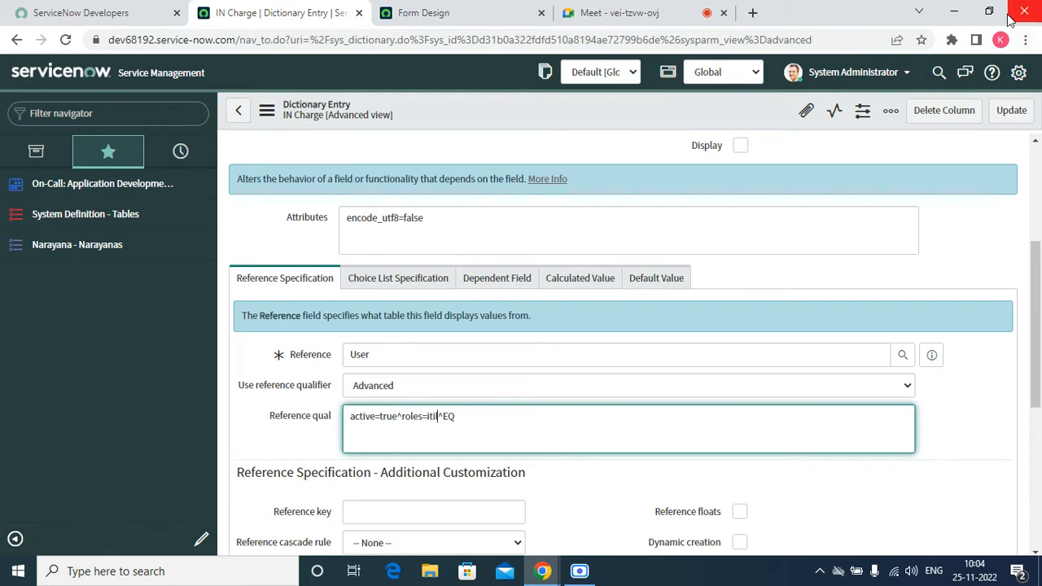
{"action": "left_click", "coordinate": [1008, 110]}
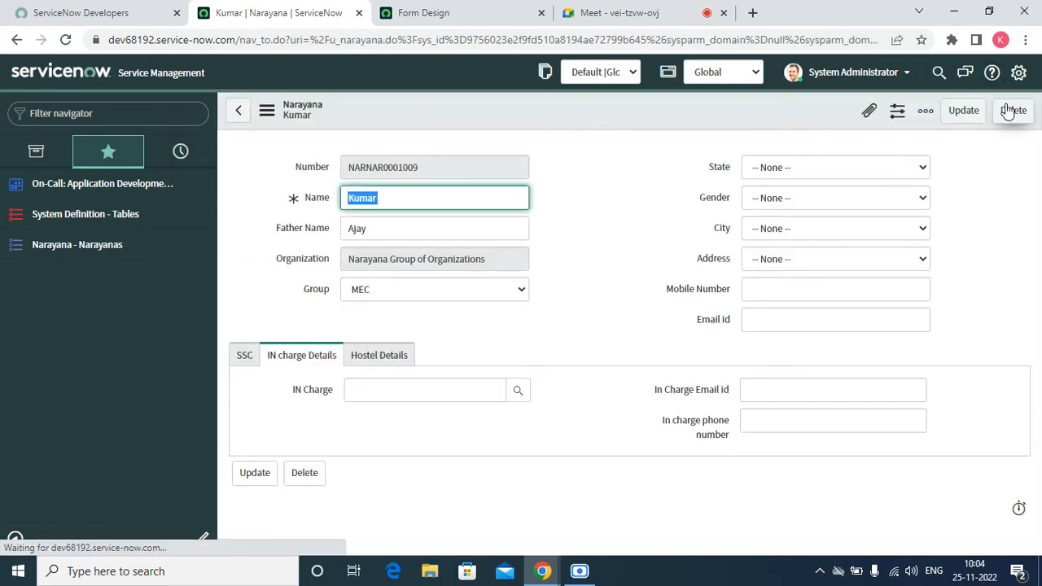
- Check the IN Charge user lookup without choosing anyone, and reopen the field's dictionary entry in its advanced view
{"action": "left_click", "coordinate": [521, 391]}
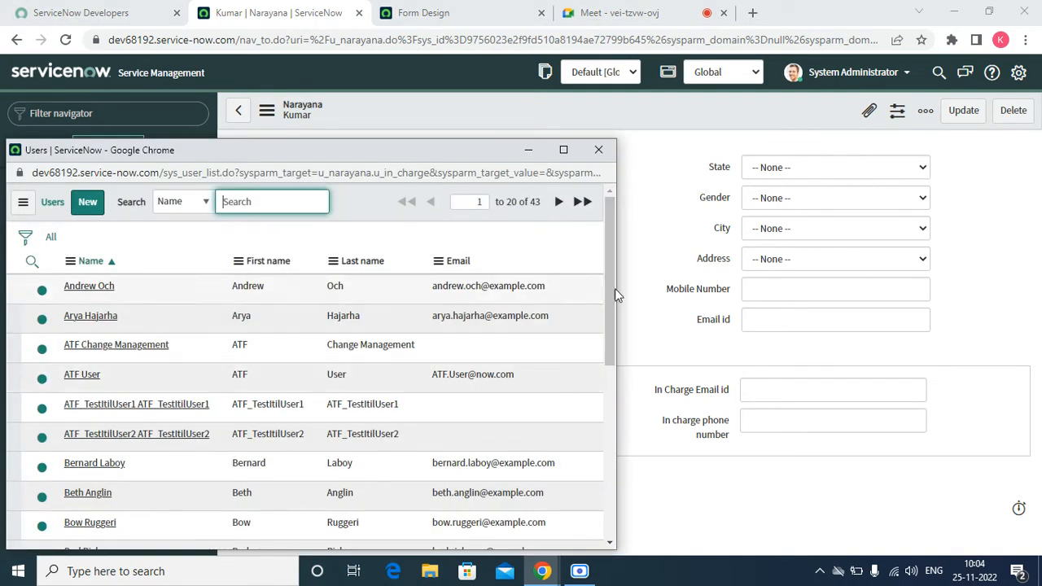
{"action": "left_click", "coordinate": [599, 149]}
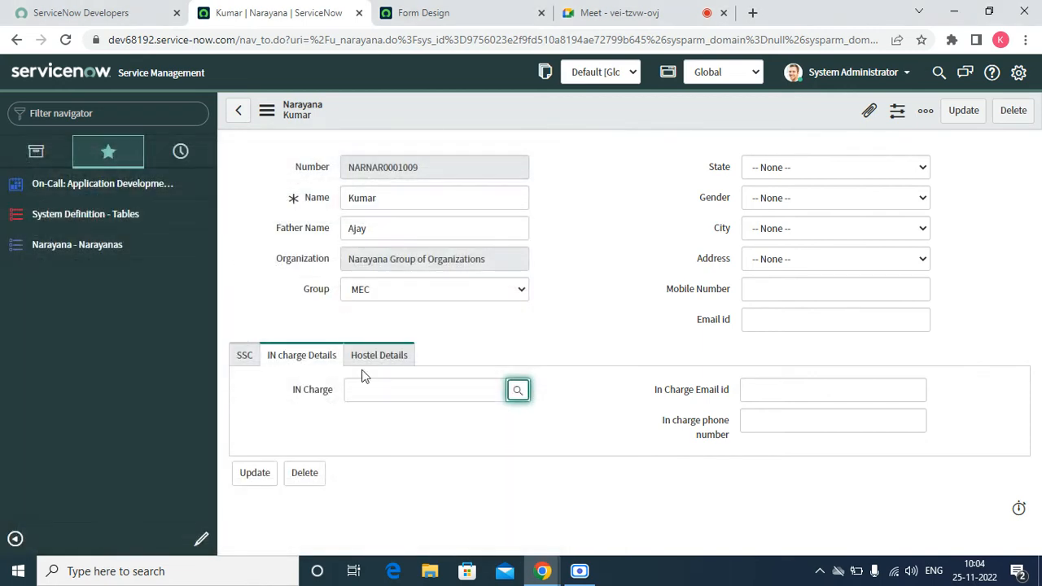
{"action": "right_click", "coordinate": [303, 393]}
{"action": "left_click", "coordinate": [358, 421]}
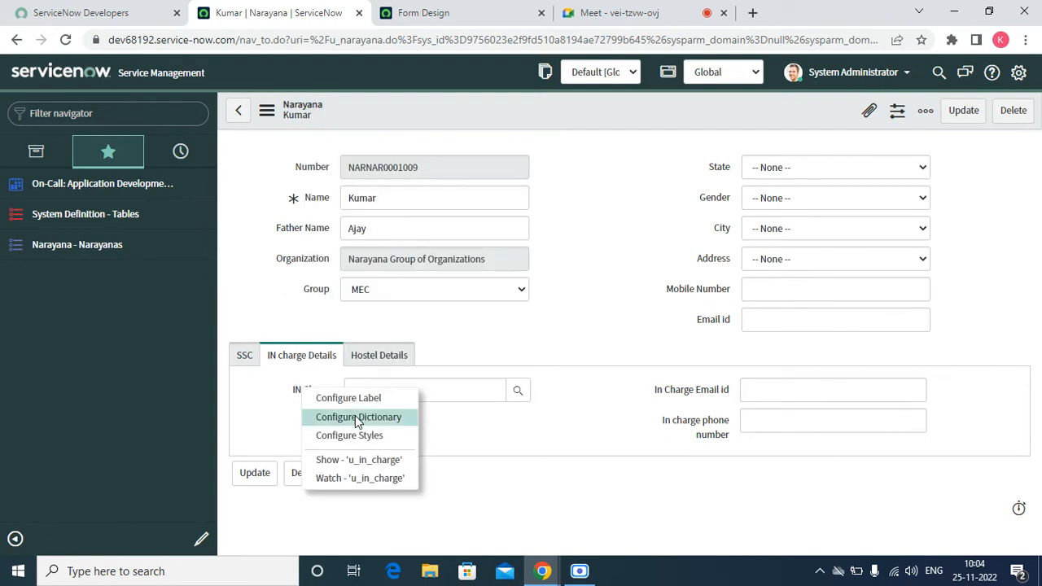
{"action": "left_click", "coordinate": [356, 418]}
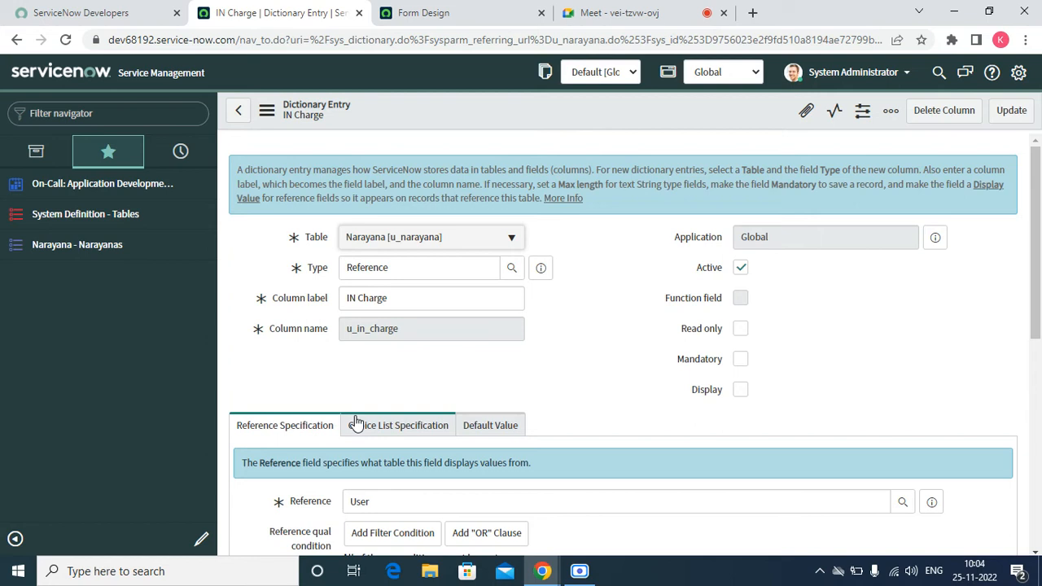
{"action": "left_click", "coordinate": [1035, 552]}
{"action": "scroll", "coordinate": [1035, 553], "scroll_direction": "down", "scroll_amount": 5}
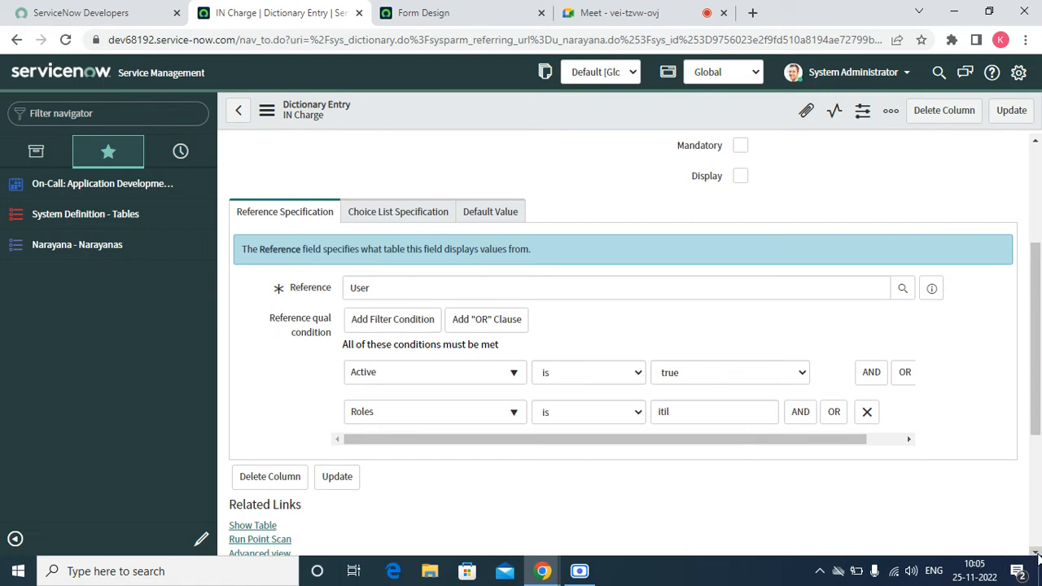
{"action": "scroll", "coordinate": [1035, 553], "scroll_direction": "down", "scroll_amount": 2}
{"action": "left_click", "coordinate": [241, 462]}
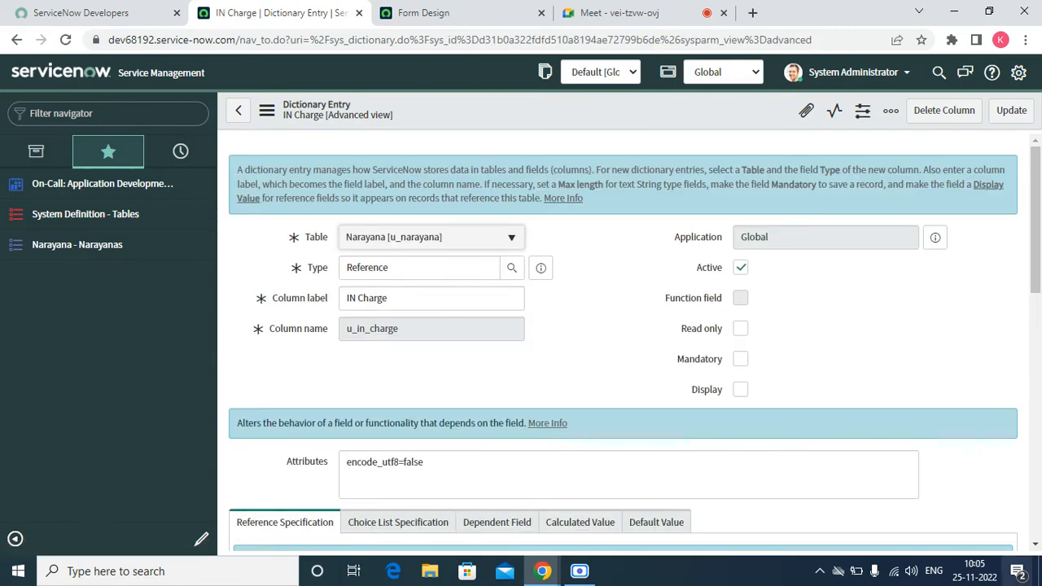
- Try the Dynamic and Advanced reference qualifier types, return the setting to Simple and save the dictionary entry
{"action": "left_click", "coordinate": [1035, 548]}
{"action": "left_click", "coordinate": [1034, 548]}
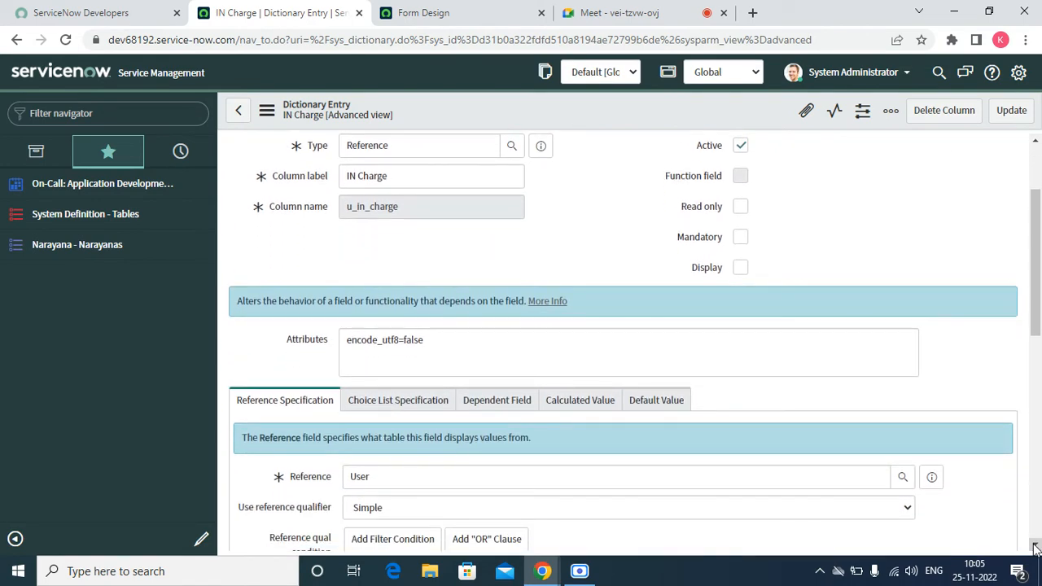
{"action": "left_click", "coordinate": [1035, 548]}
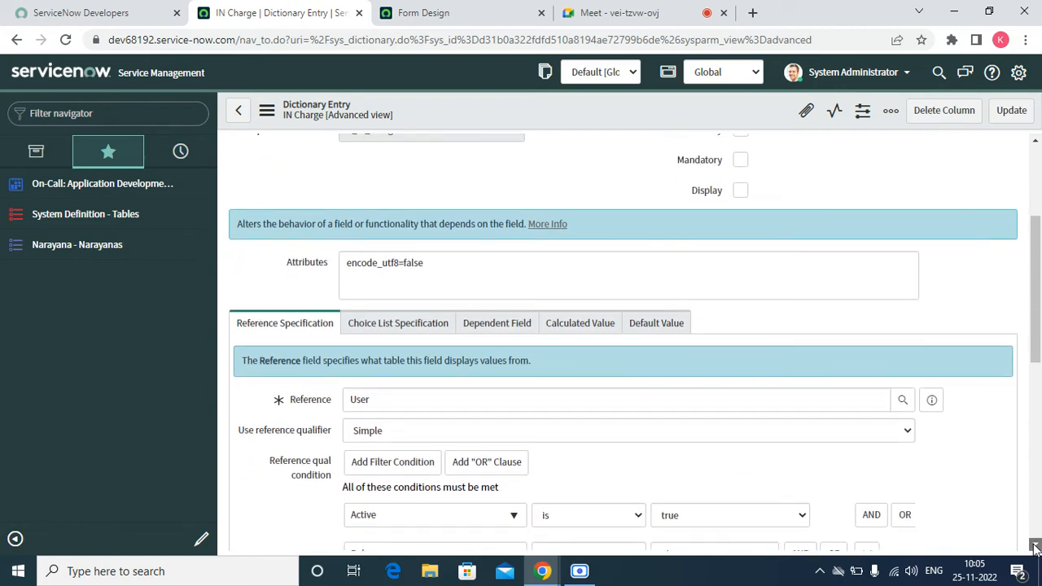
{"action": "left_click", "coordinate": [1035, 547]}
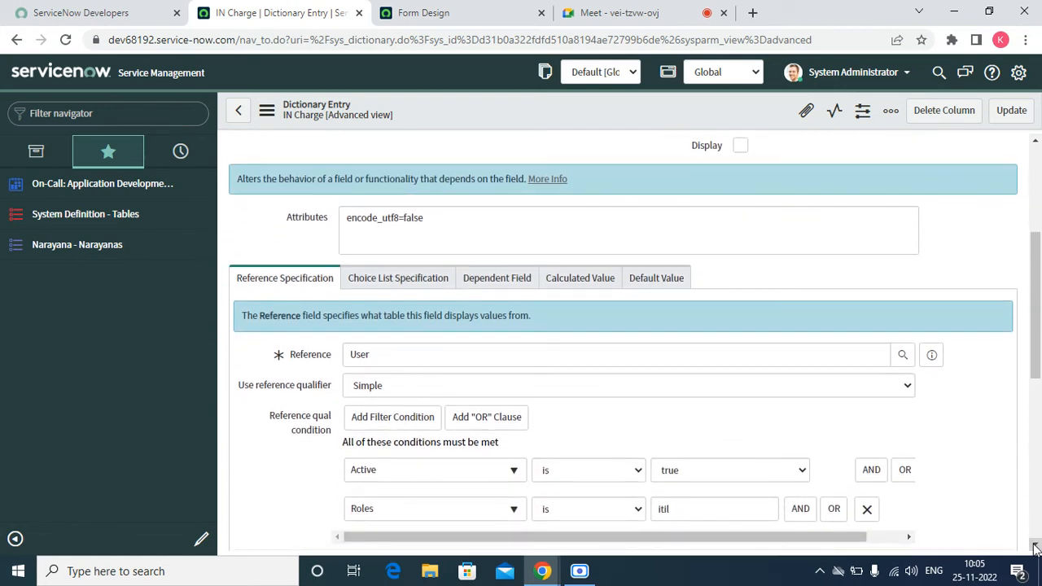
{"action": "left_click", "coordinate": [553, 389]}
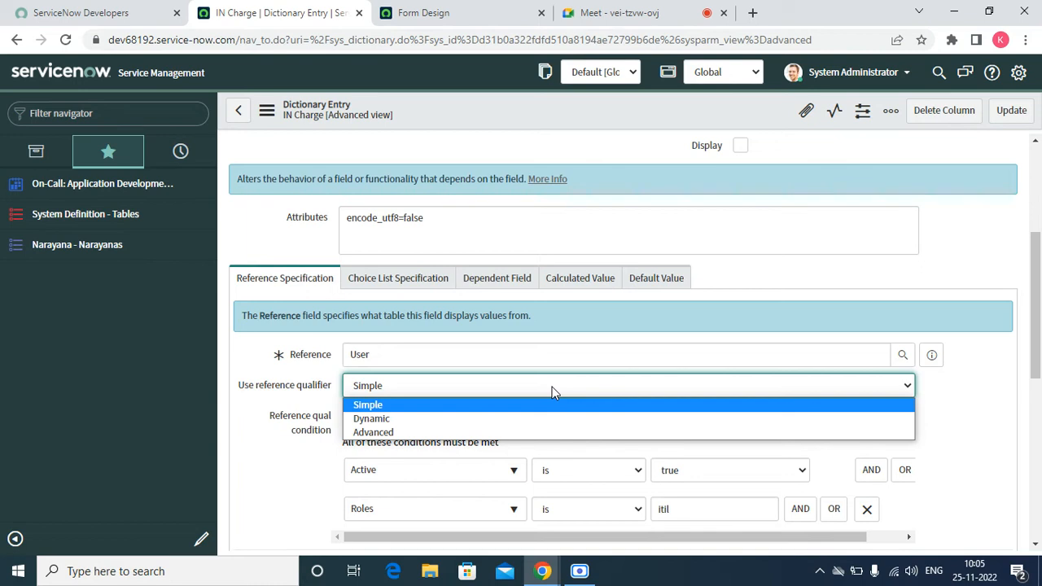
{"action": "left_click", "coordinate": [411, 419]}
{"action": "left_click", "coordinate": [413, 396]}
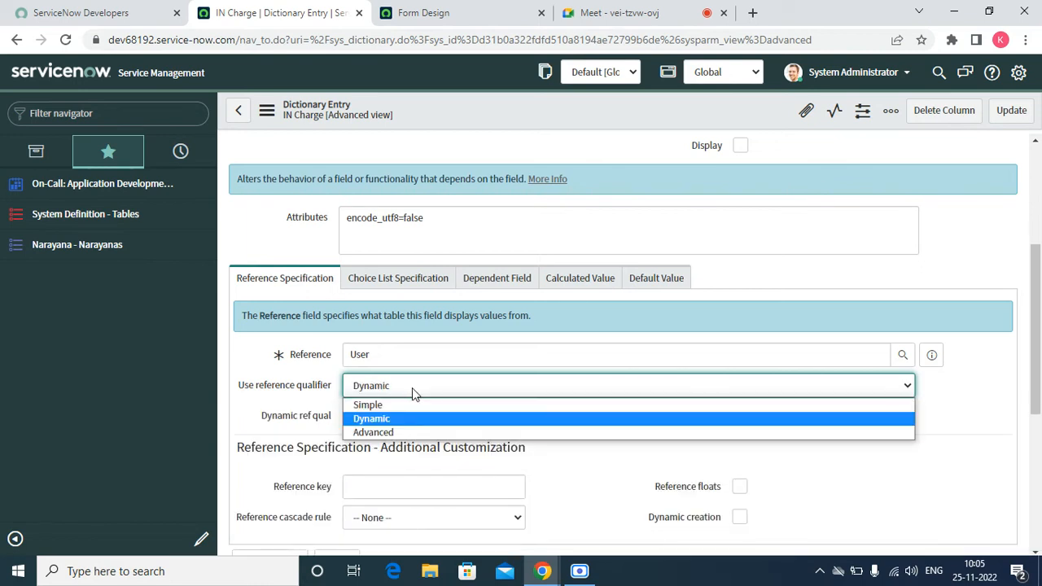
{"action": "left_click", "coordinate": [374, 431]}
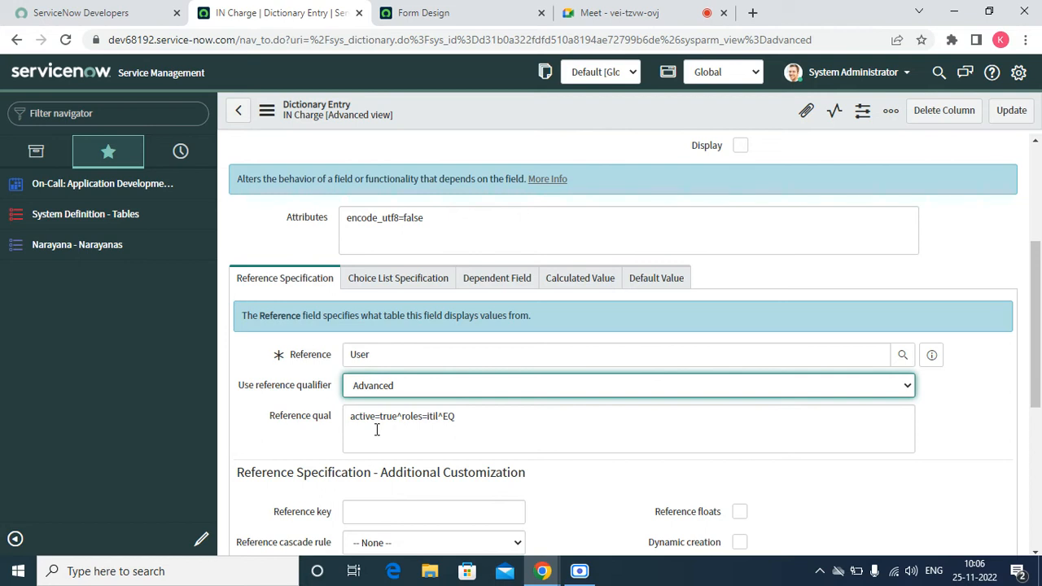
{"action": "left_click", "coordinate": [364, 399]}
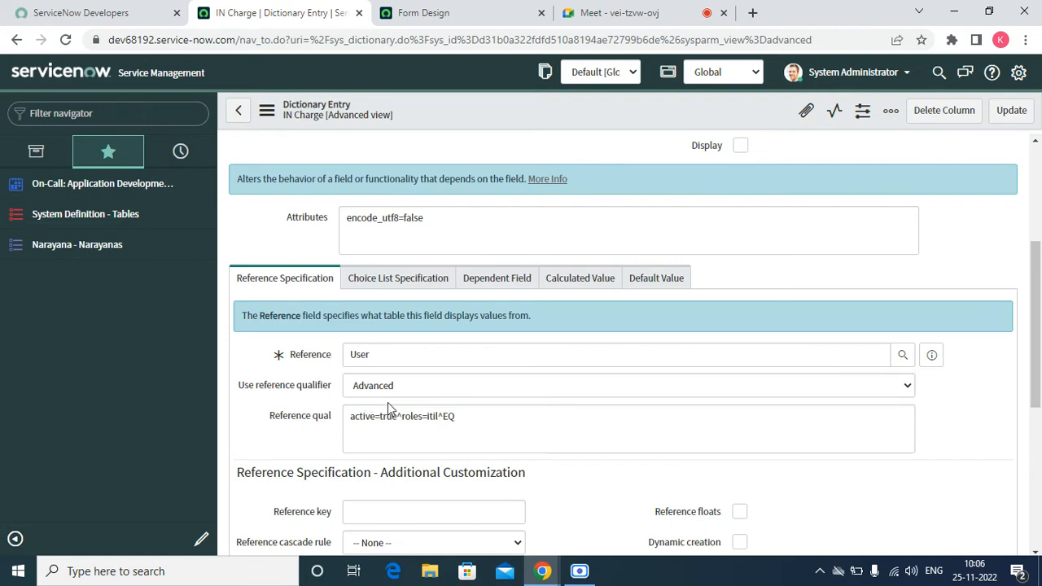
{"action": "left_click", "coordinate": [393, 390]}
{"action": "left_click", "coordinate": [389, 404]}
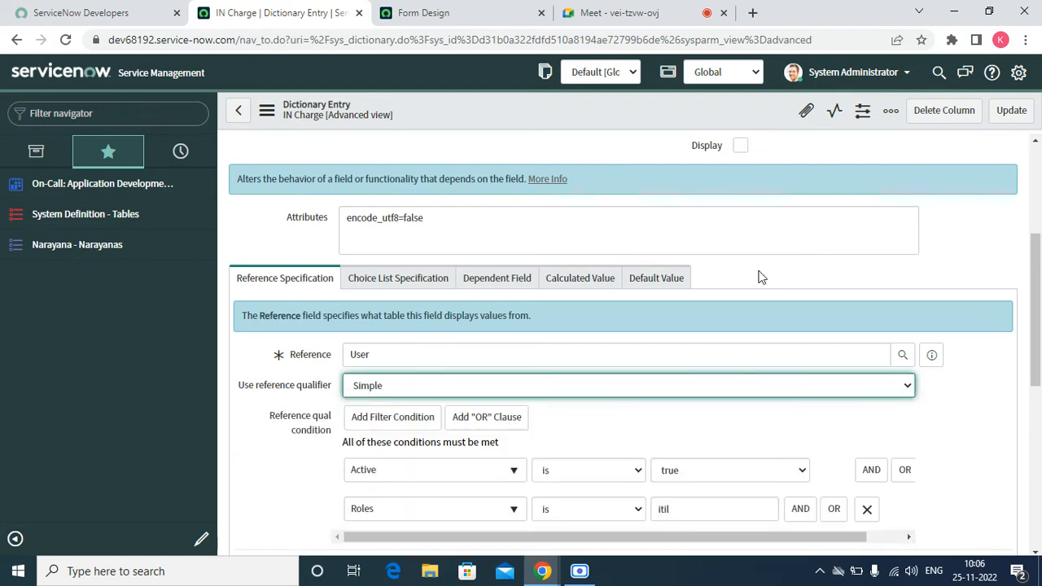
{"action": "left_click", "coordinate": [998, 118]}
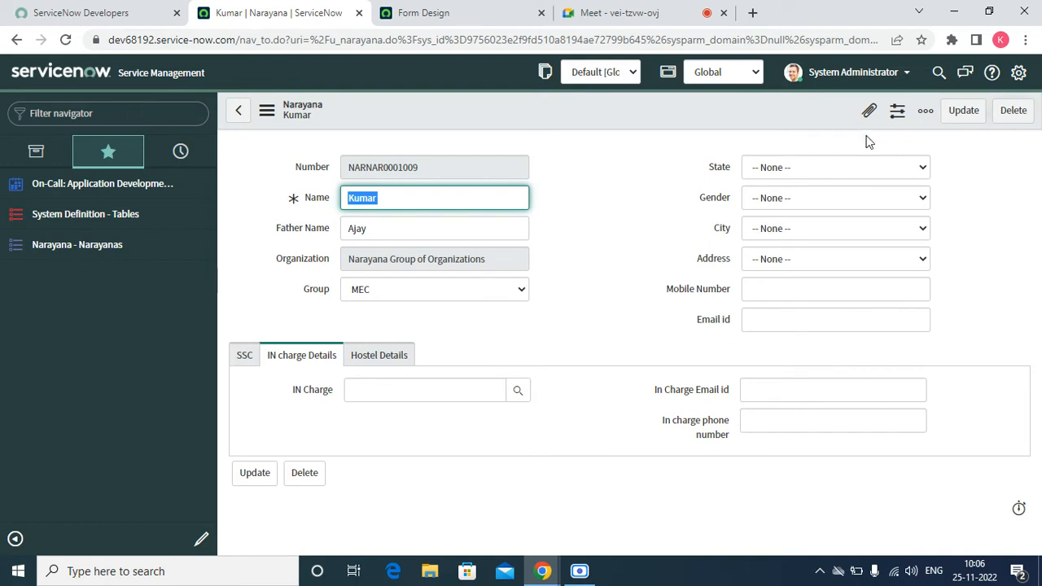
- Reopen the IN Charge field's dictionary entry in its advanced view and close the unneeded Form Design browser tab
{"action": "left_click", "coordinate": [766, 391]}
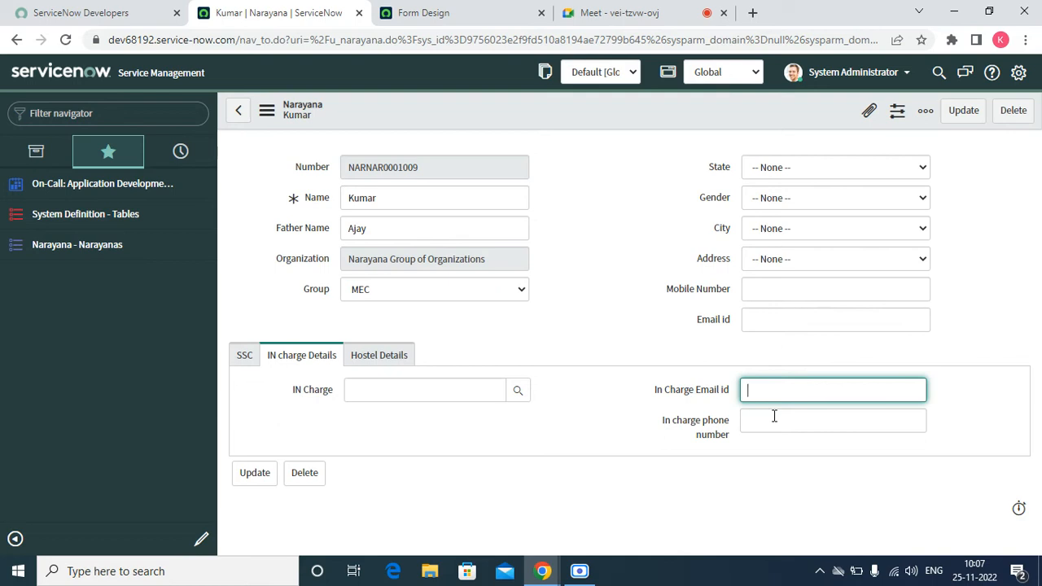
{"action": "left_click", "coordinate": [309, 394]}
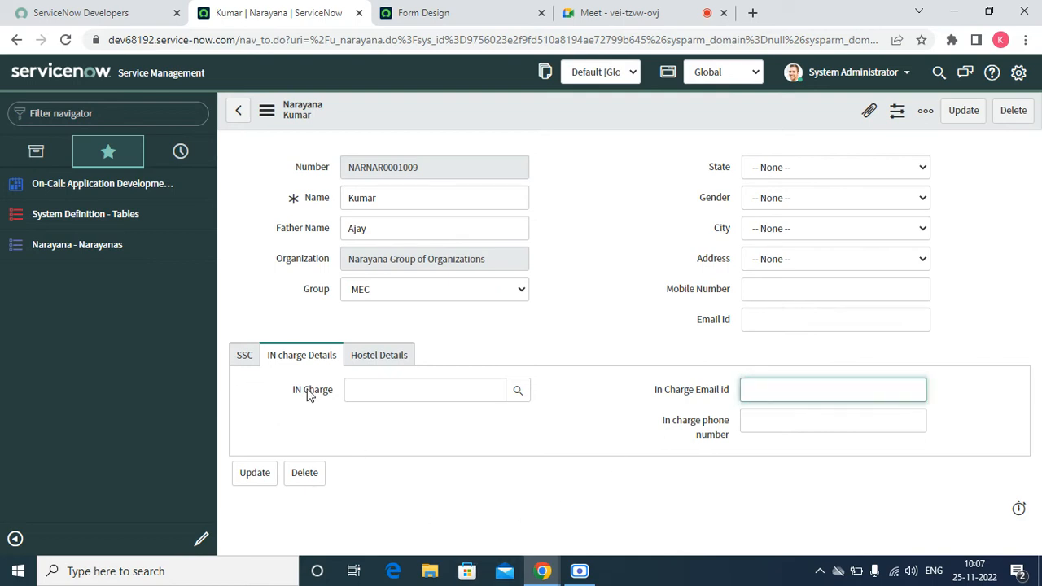
{"action": "right_click", "coordinate": [309, 394]}
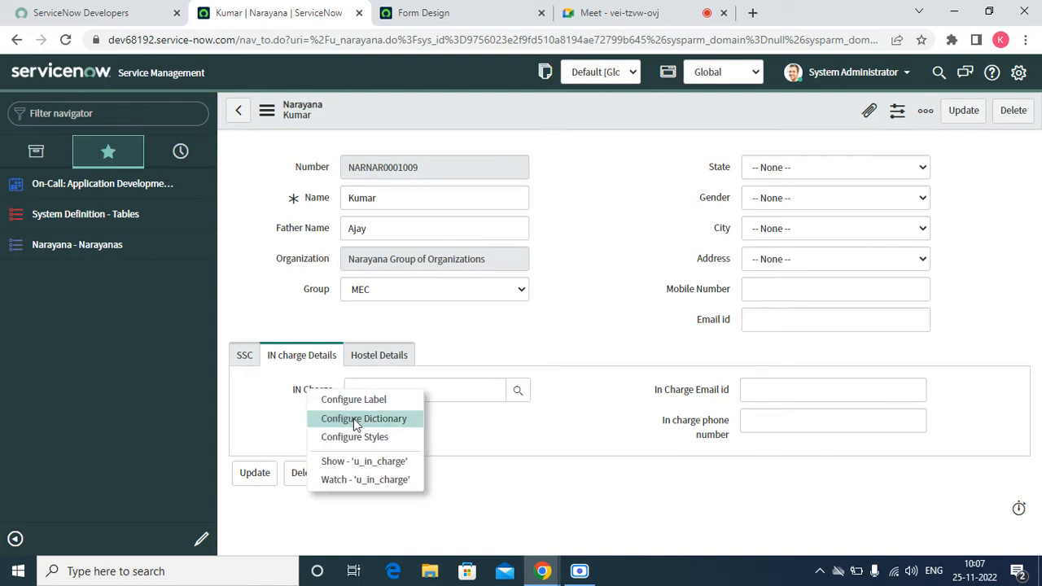
{"action": "left_click", "coordinate": [353, 419]}
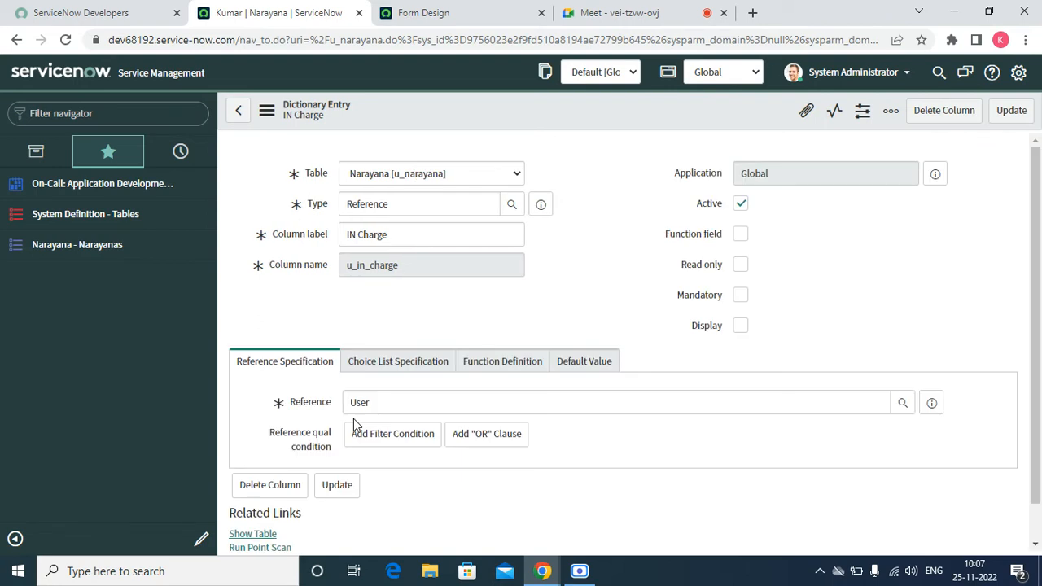
{"action": "left_click", "coordinate": [541, 12]}
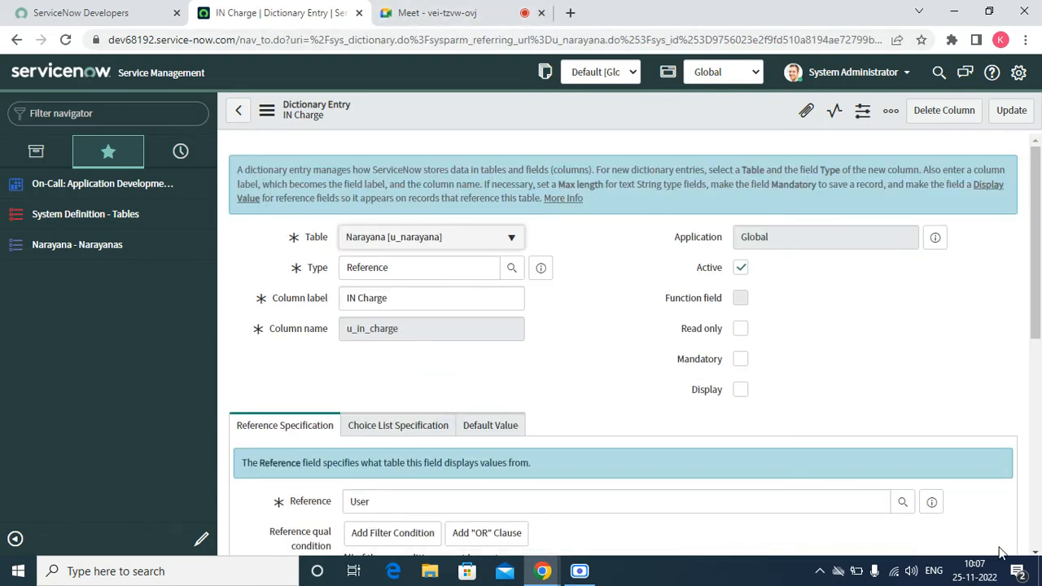
{"action": "left_click", "coordinate": [1035, 553]}
{"action": "left_click_drag", "start_coordinate": [1035, 553], "coordinate": [1035, 554]}
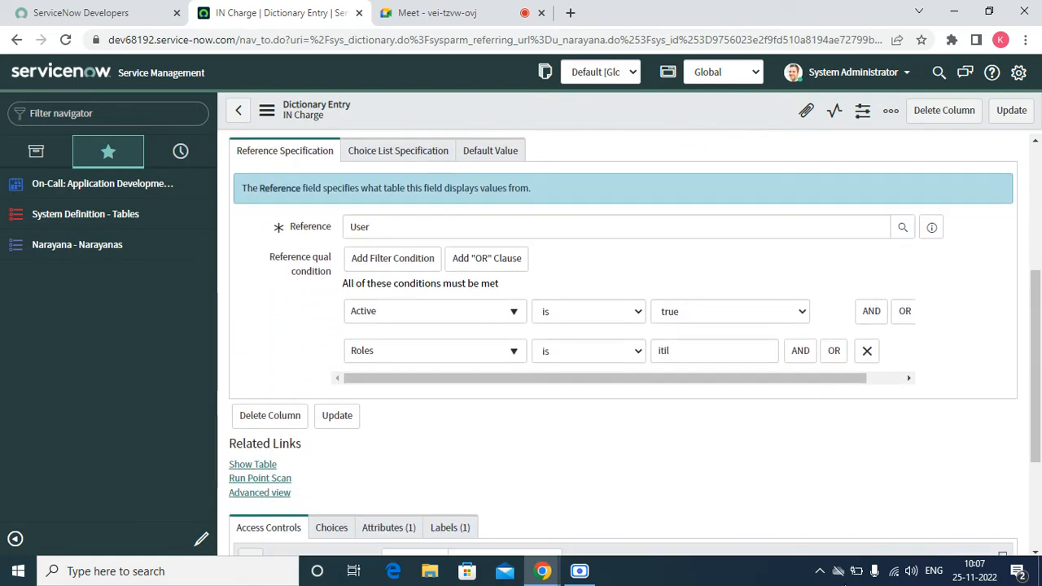
{"action": "left_click", "coordinate": [246, 495]}
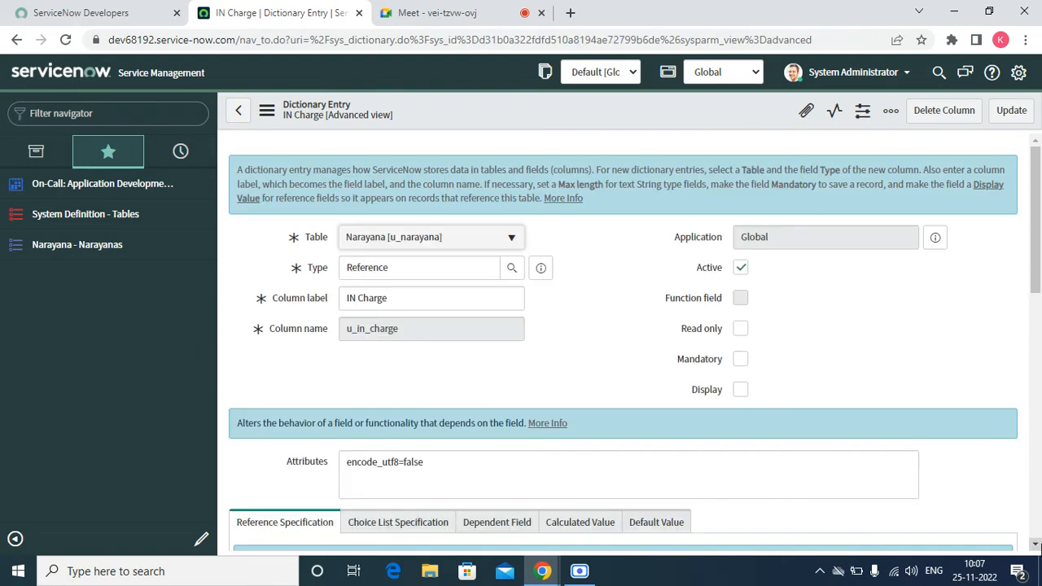
- Try the Dynamic reference qualifier type and inspect its available filter options, reloading the dictionary entry without saving
{"action": "left_click", "coordinate": [1037, 545]}
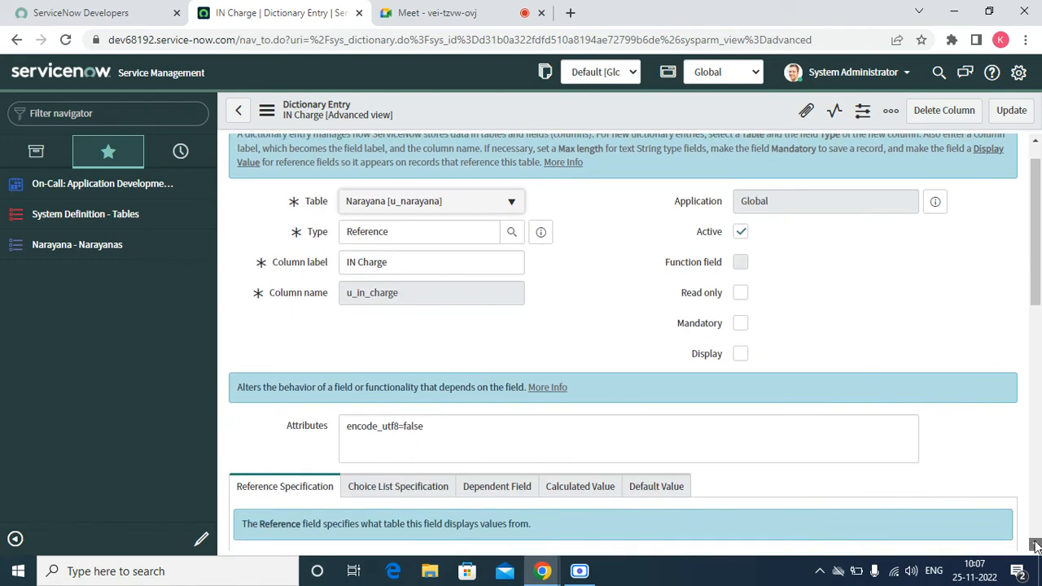
{"action": "scroll", "coordinate": [1036, 545], "scroll_direction": "down", "scroll_amount": 5}
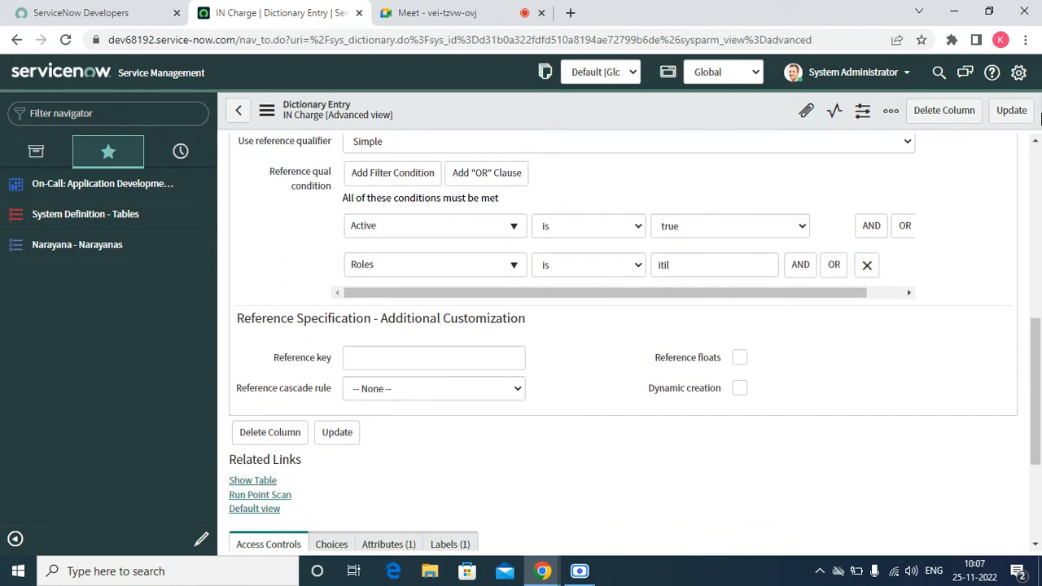
{"action": "left_click", "coordinate": [1035, 140]}
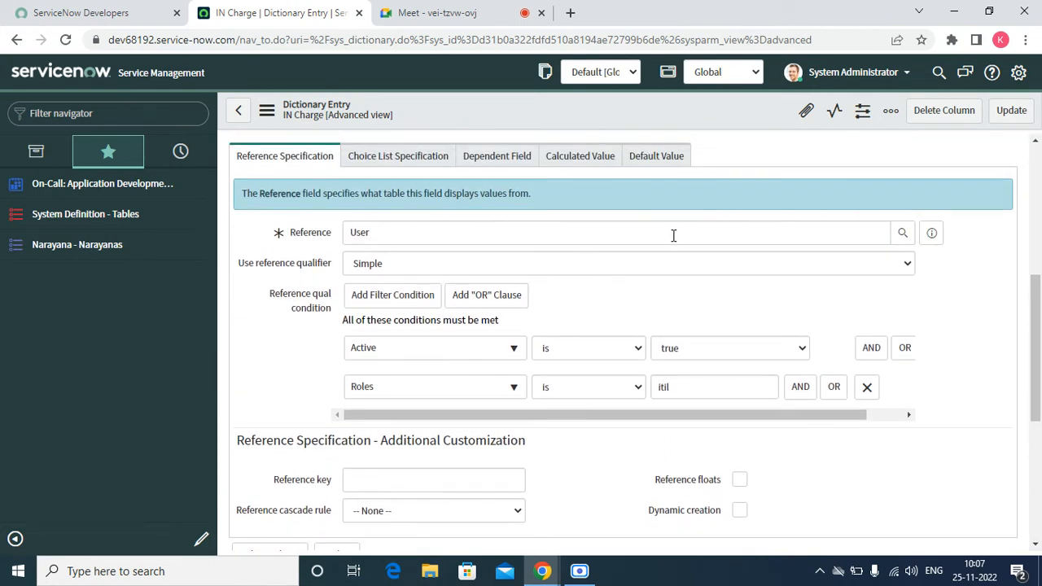
{"action": "left_click", "coordinate": [640, 263]}
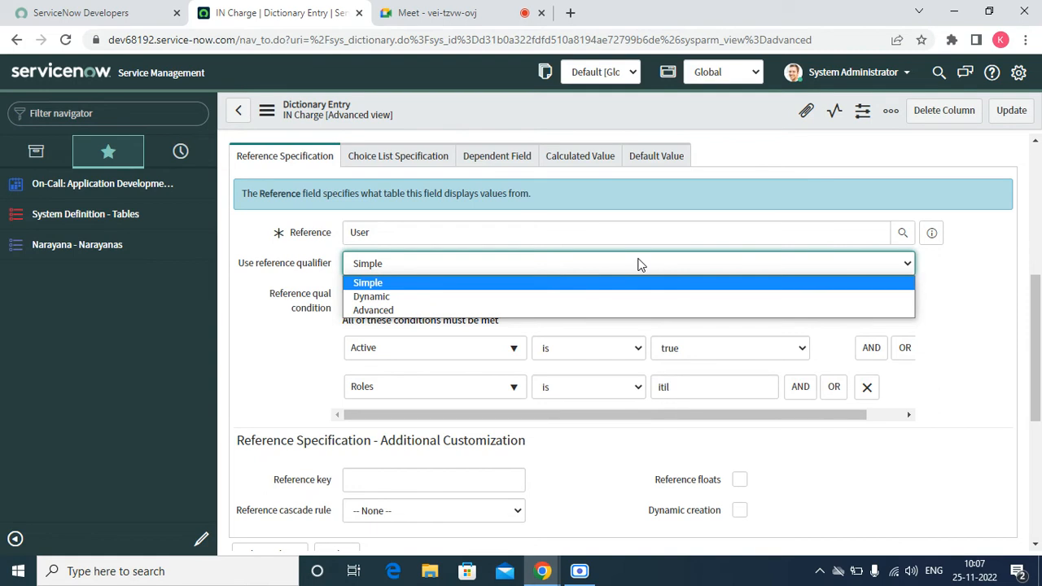
{"action": "left_click", "coordinate": [464, 296]}
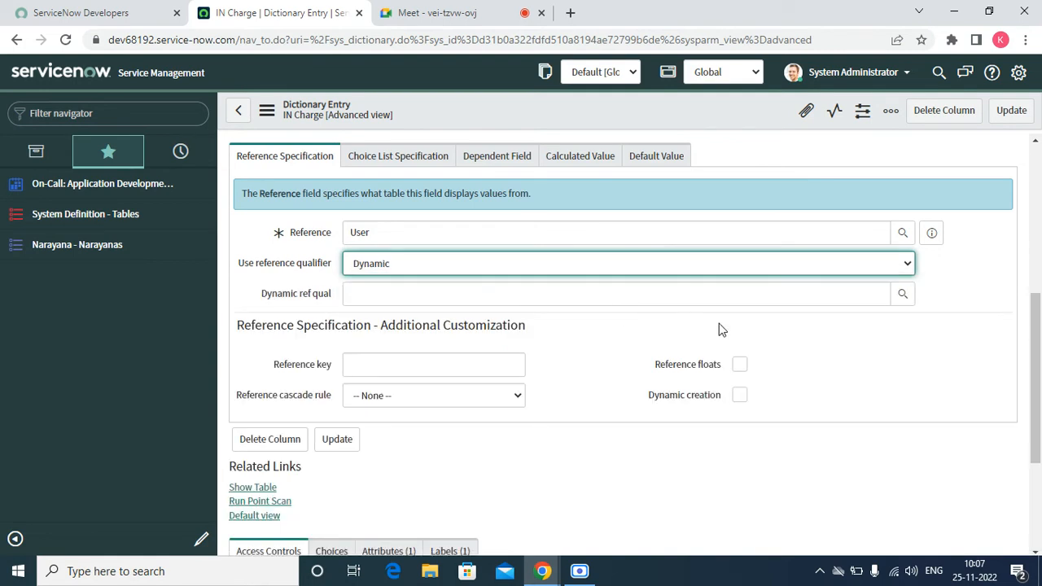
{"action": "left_click", "coordinate": [899, 299]}
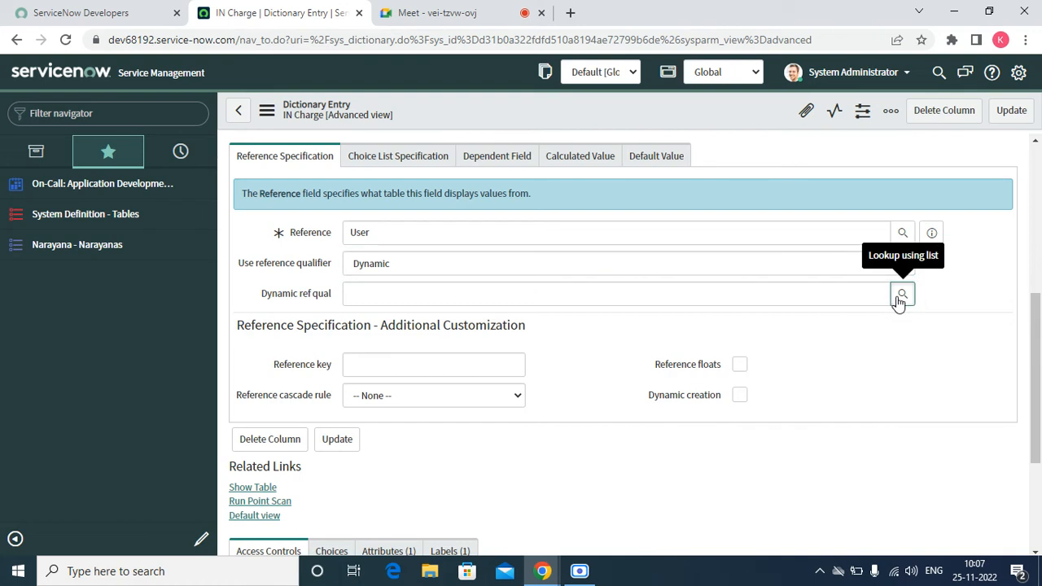
{"action": "left_click", "coordinate": [900, 296]}
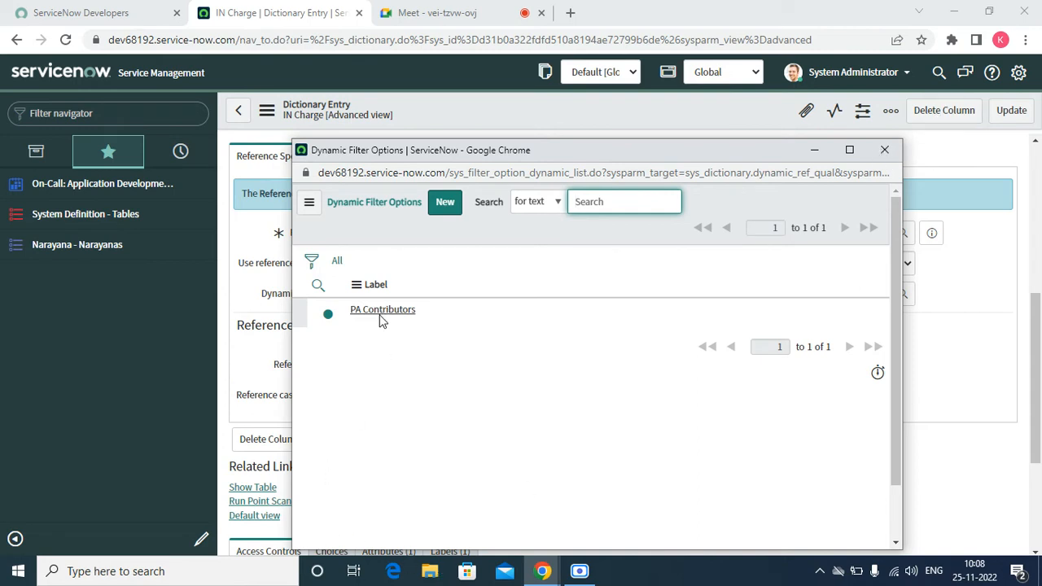
{"action": "left_click", "coordinate": [65, 40]}
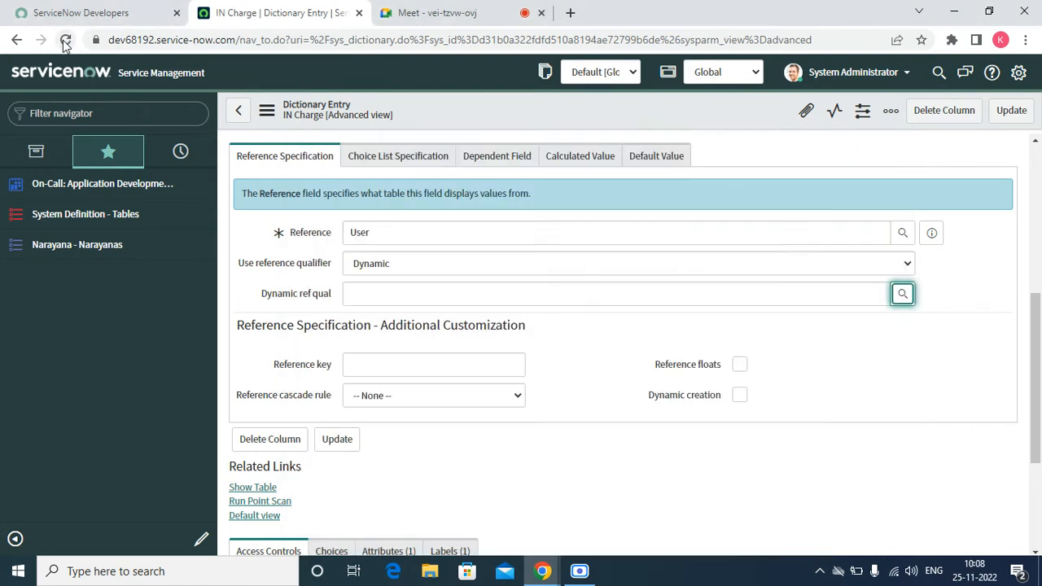
{"action": "left_click", "coordinate": [587, 126]}
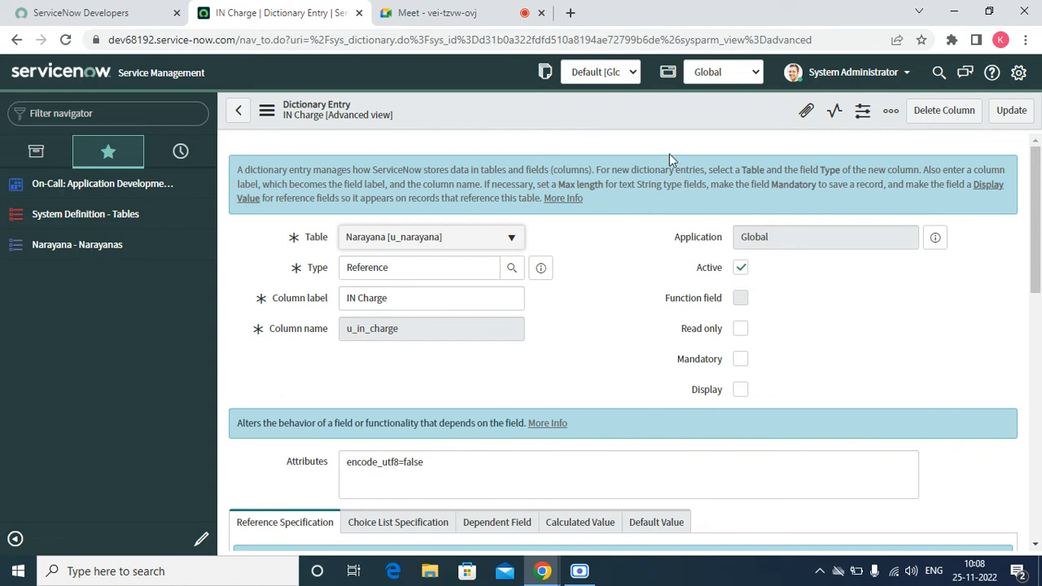
- Set the IN Charge field's reference qualifier to Dynamic with PA Contributors as the dynamic ref qual, and save the dictionary entry
{"action": "left_click_drag", "start_coordinate": [1036, 546], "coordinate": [1036, 546]}
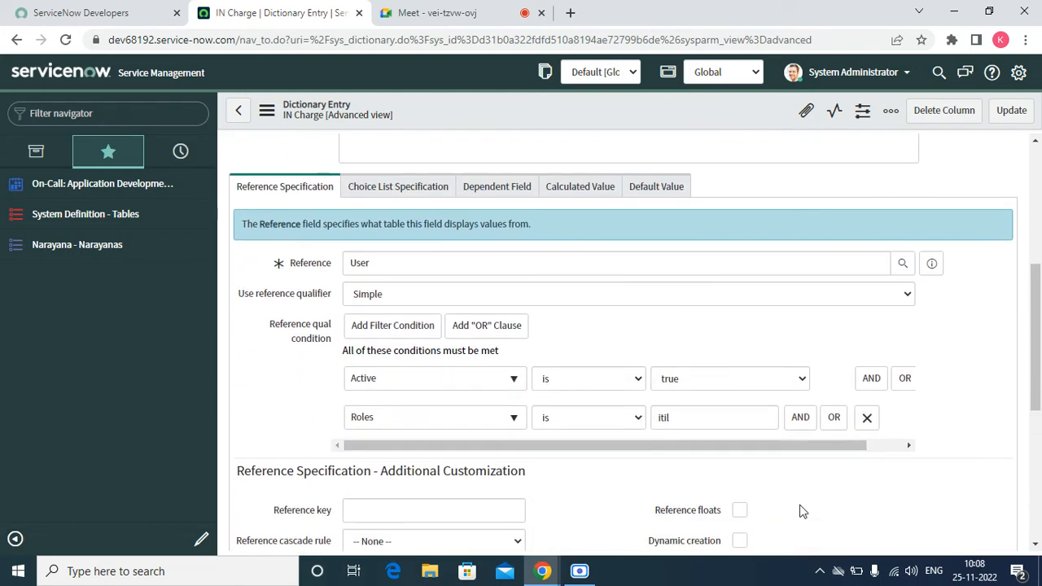
{"action": "left_click", "coordinate": [400, 295]}
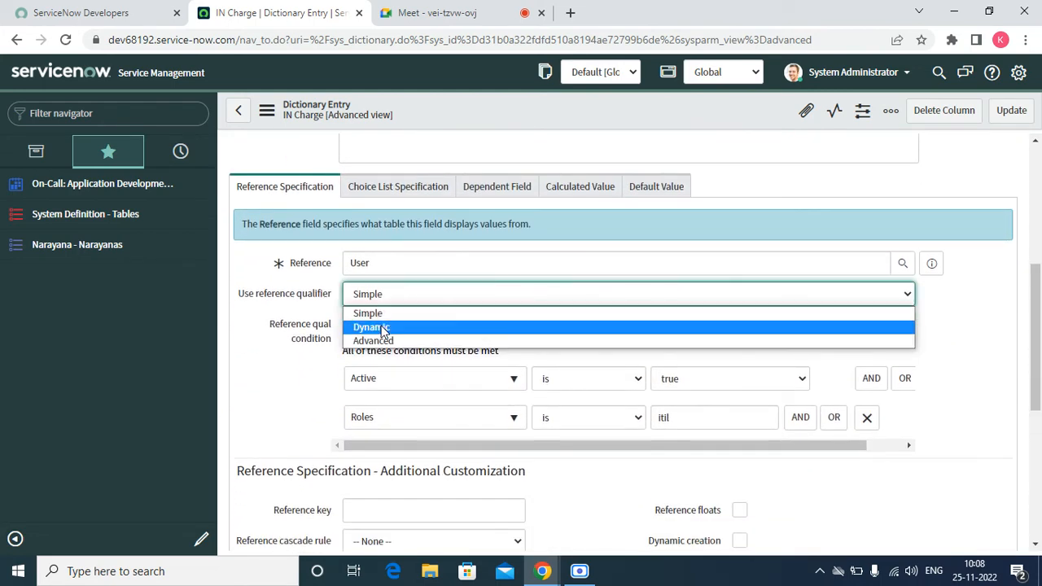
{"action": "left_click", "coordinate": [381, 326]}
{"action": "left_click", "coordinate": [400, 322]}
{"action": "type", "text": "p"}
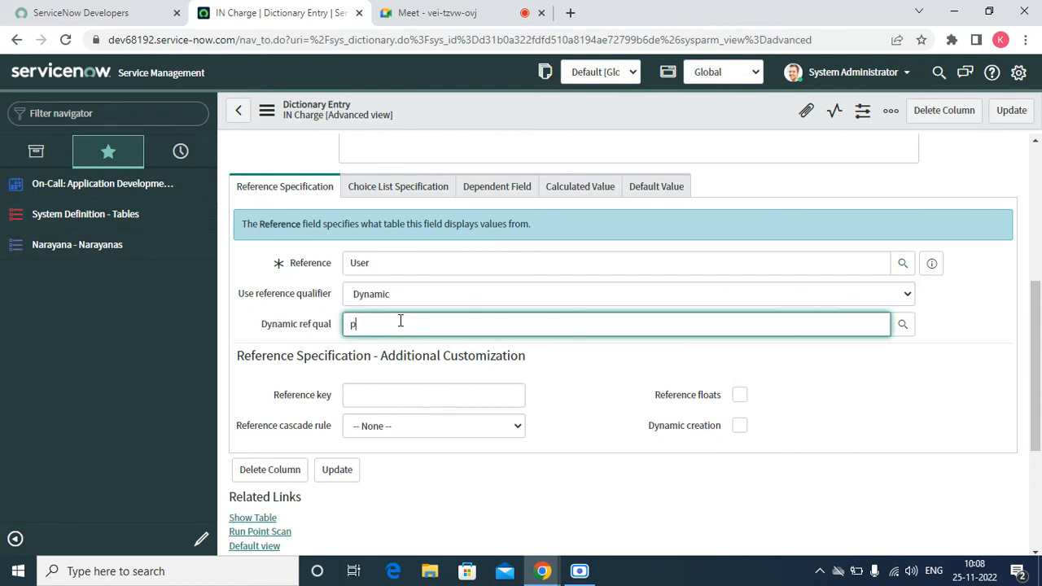
{"action": "type", "text": "a"}
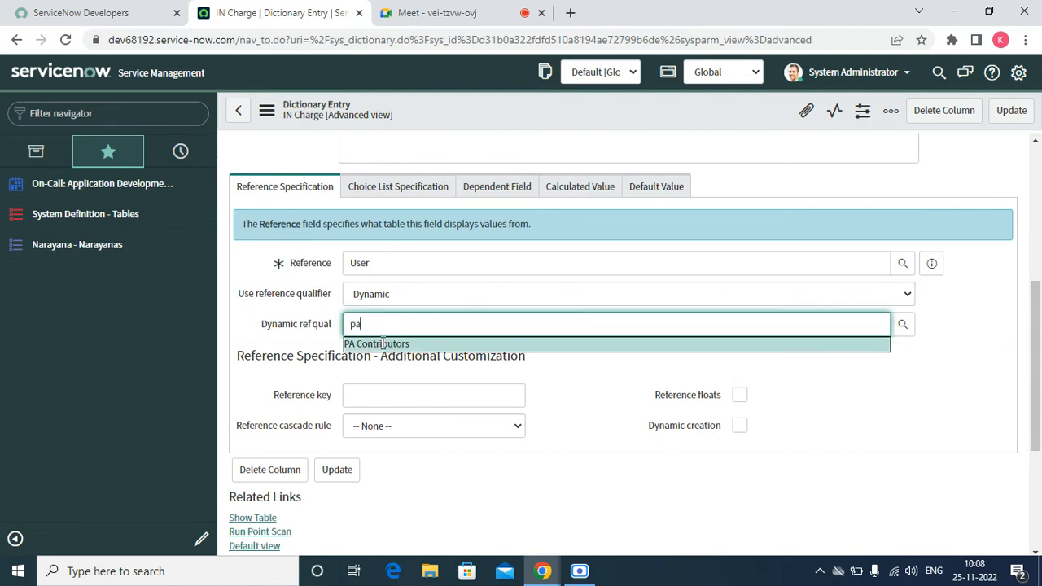
{"action": "left_click", "coordinate": [384, 345]}
{"action": "right_click", "coordinate": [422, 104]}
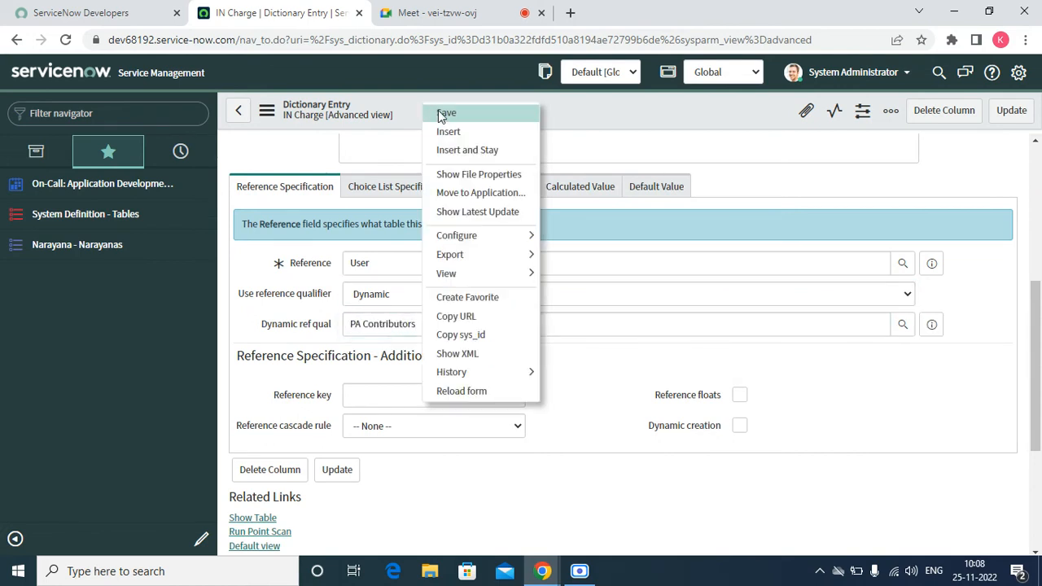
{"action": "left_click", "coordinate": [446, 114]}
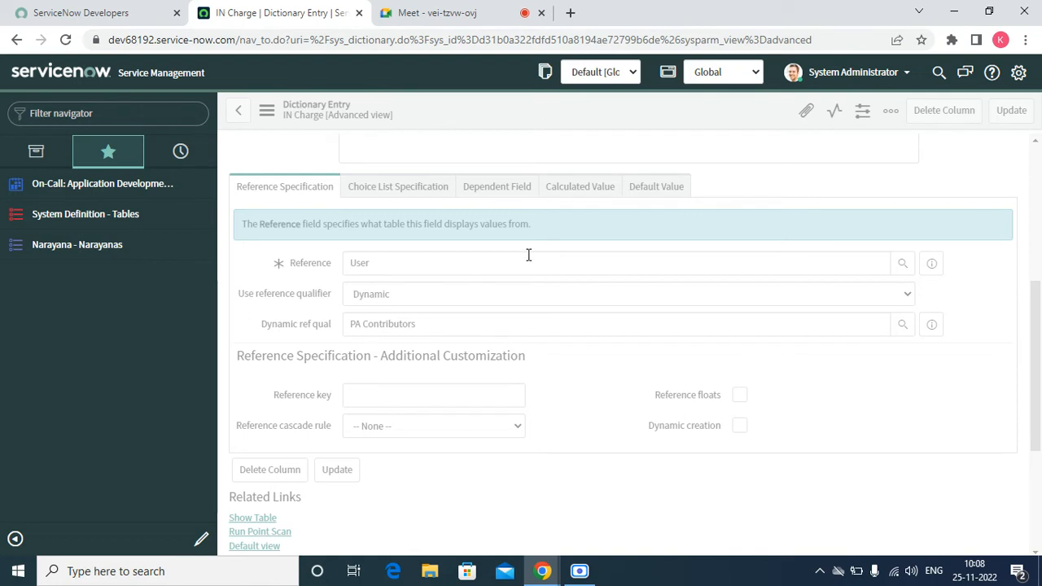
- Duplicate the dictionary entry's browser tab, open the PA Contributors dynamic filter record there and examine its script
{"action": "right_click", "coordinate": [294, 6]}
{"action": "left_click", "coordinate": [336, 117]}
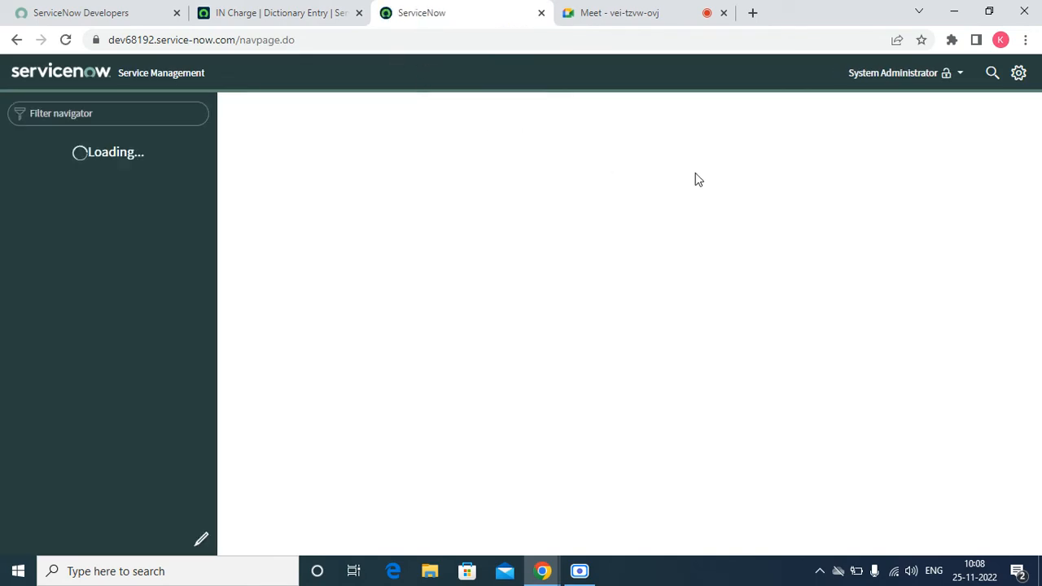
{"action": "left_click", "coordinate": [330, 15]}
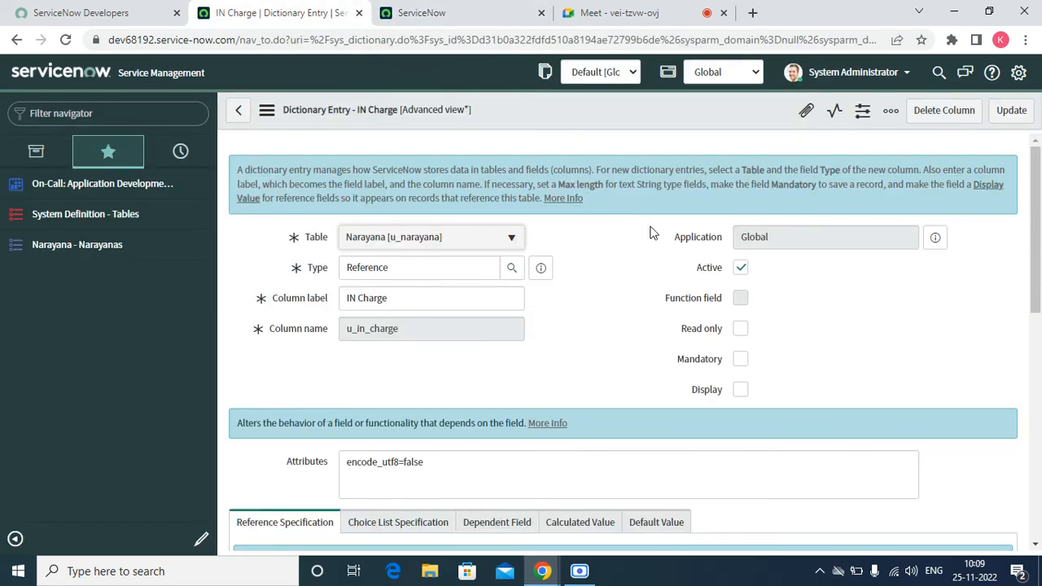
{"action": "left_click", "coordinate": [438, 15]}
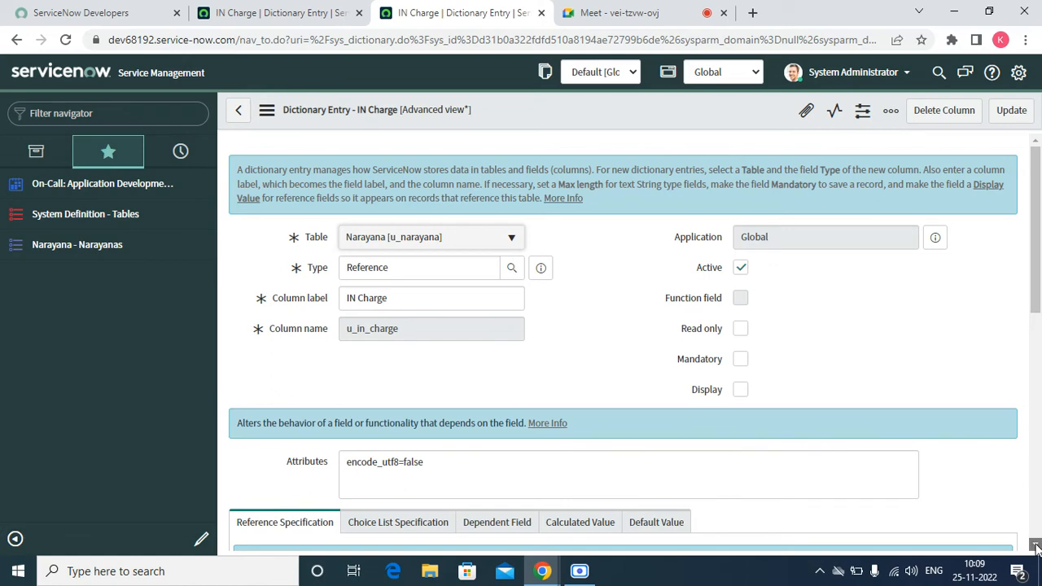
{"action": "scroll", "coordinate": [1036, 547], "scroll_direction": "down", "scroll_amount": 4}
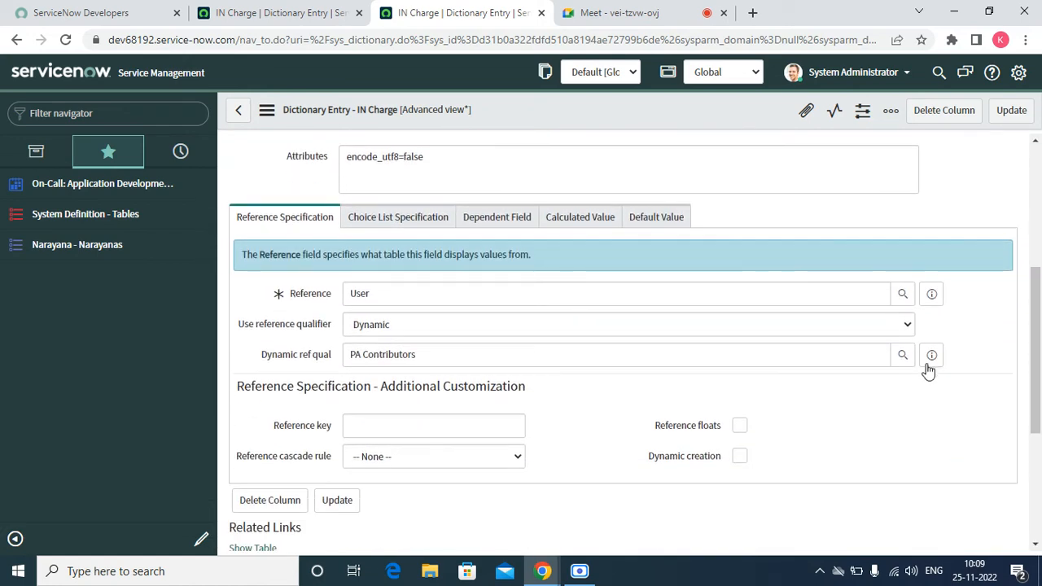
{"action": "left_click", "coordinate": [930, 359]}
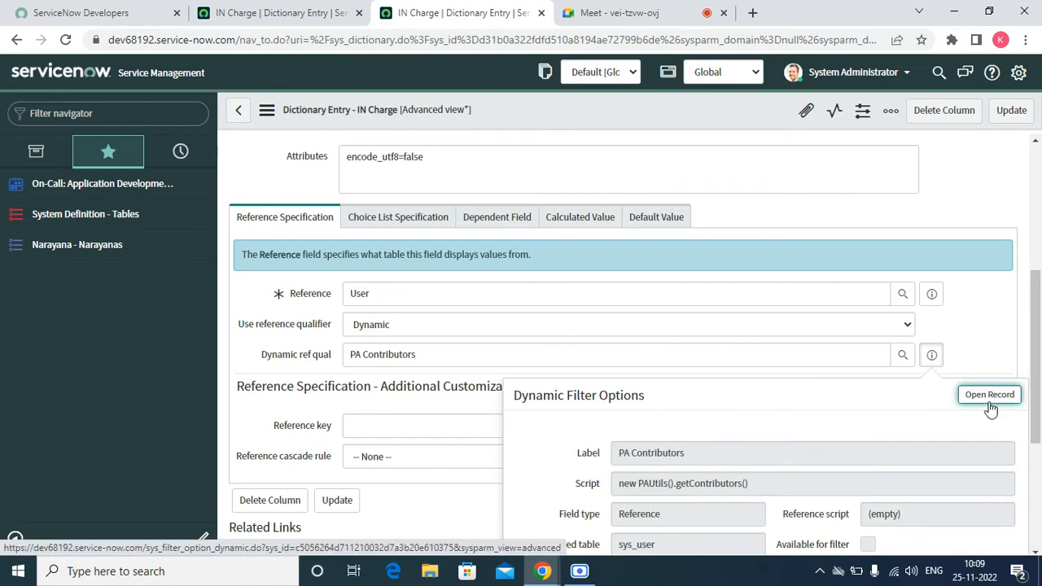
{"action": "left_click", "coordinate": [990, 396]}
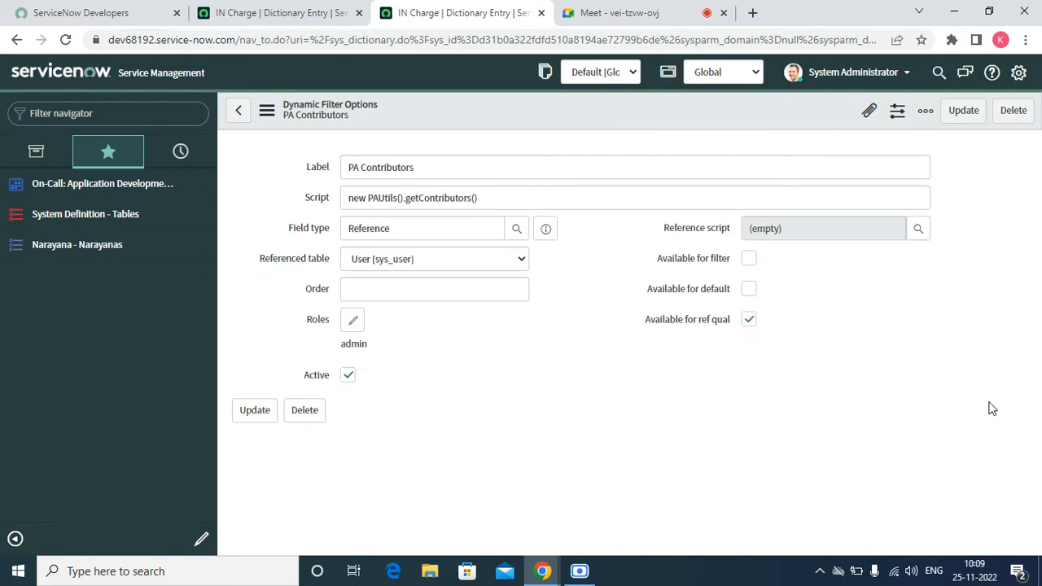
{"action": "left_click", "coordinate": [513, 200]}
{"action": "key", "text": "ctrl+a"}
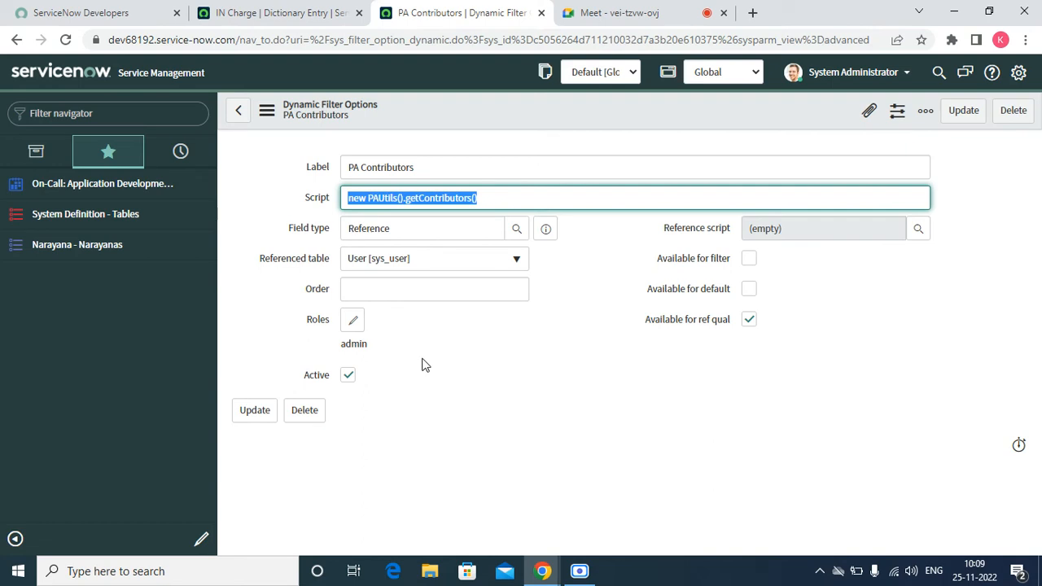
- Open the Narayanas list in a new browser tab and check the IN Charge user lookup on the CEC group record without choosing anyone
{"action": "left_click", "coordinate": [277, 13]}
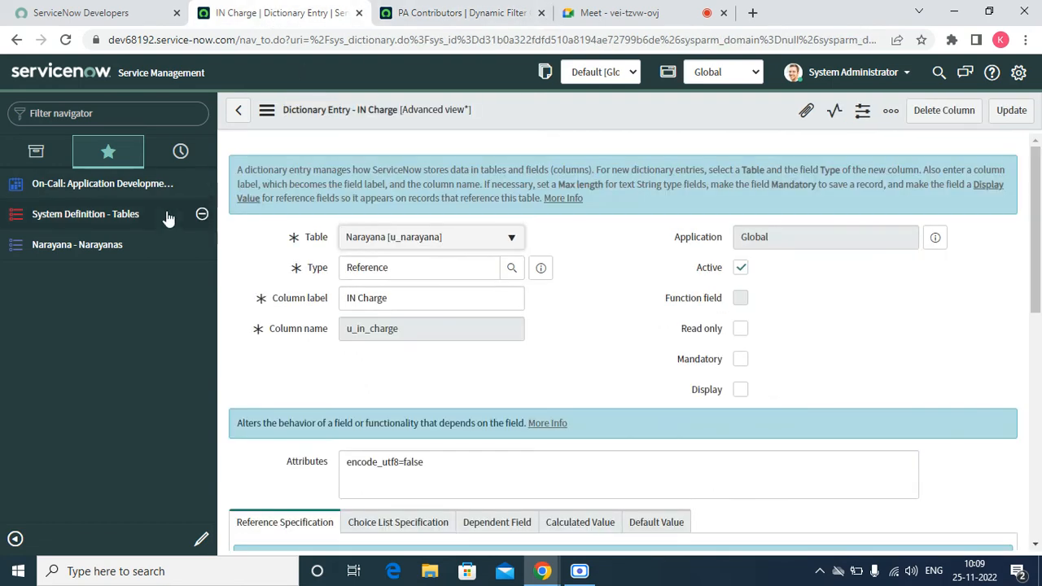
{"action": "right_click", "coordinate": [79, 254]}
{"action": "left_click", "coordinate": [114, 262]}
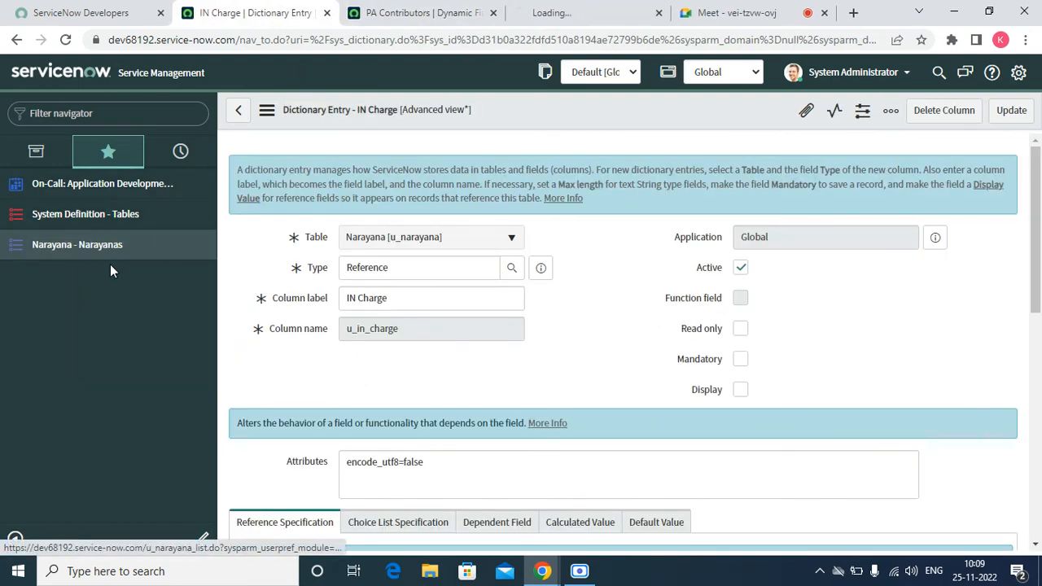
{"action": "left_click", "coordinate": [550, 7]}
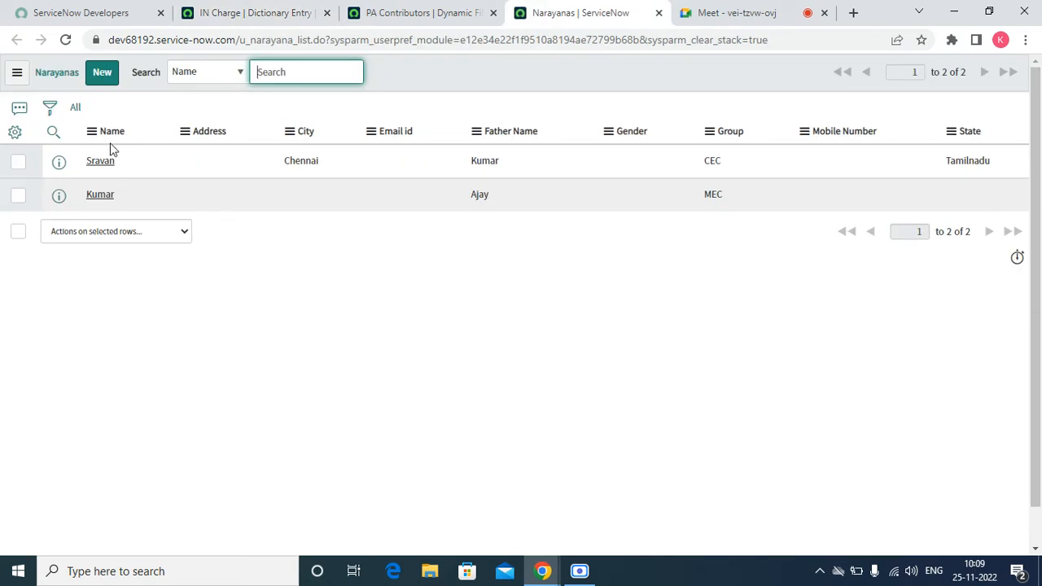
{"action": "left_click", "coordinate": [90, 166]}
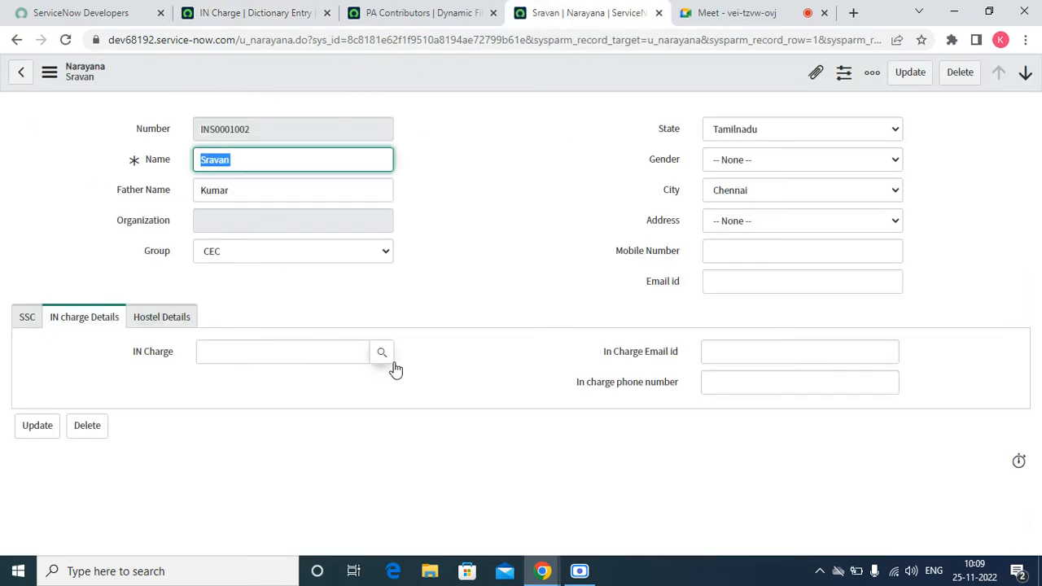
{"action": "left_click", "coordinate": [382, 354]}
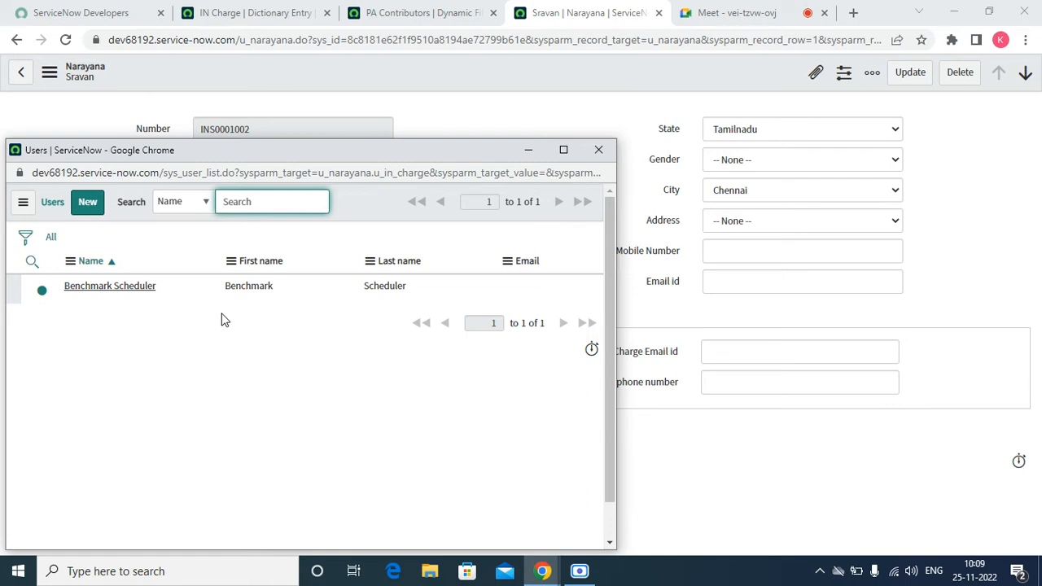
{"action": "left_click_drag", "start_coordinate": [224, 320], "coordinate": [554, 159]}
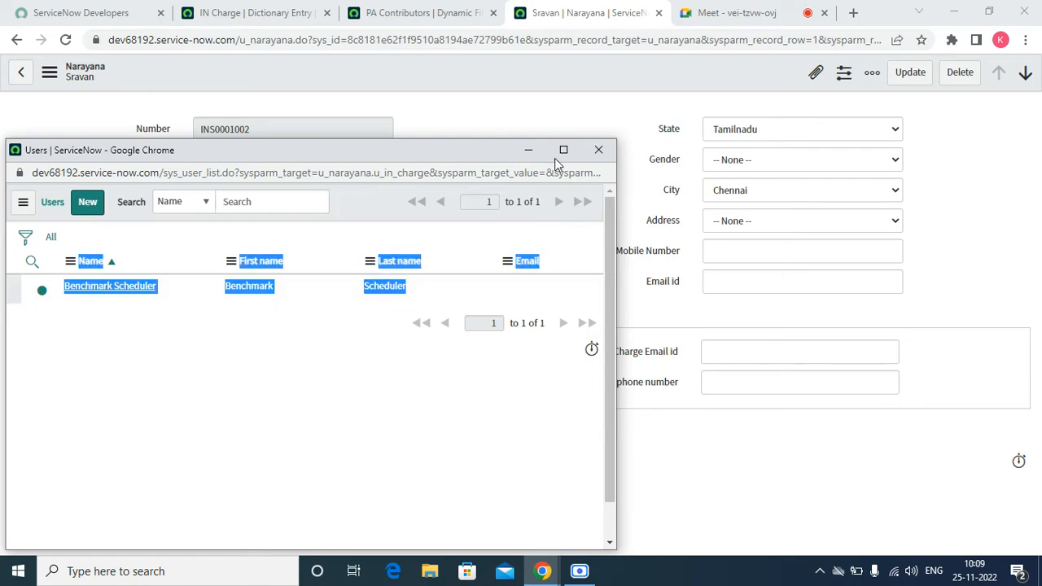
{"action": "left_click", "coordinate": [599, 150]}
- Return to the IN Charge dictionary entry, clear its dynamic ref qual and switch the reference qualifier type to Advanced
{"action": "left_click", "coordinate": [424, 12]}
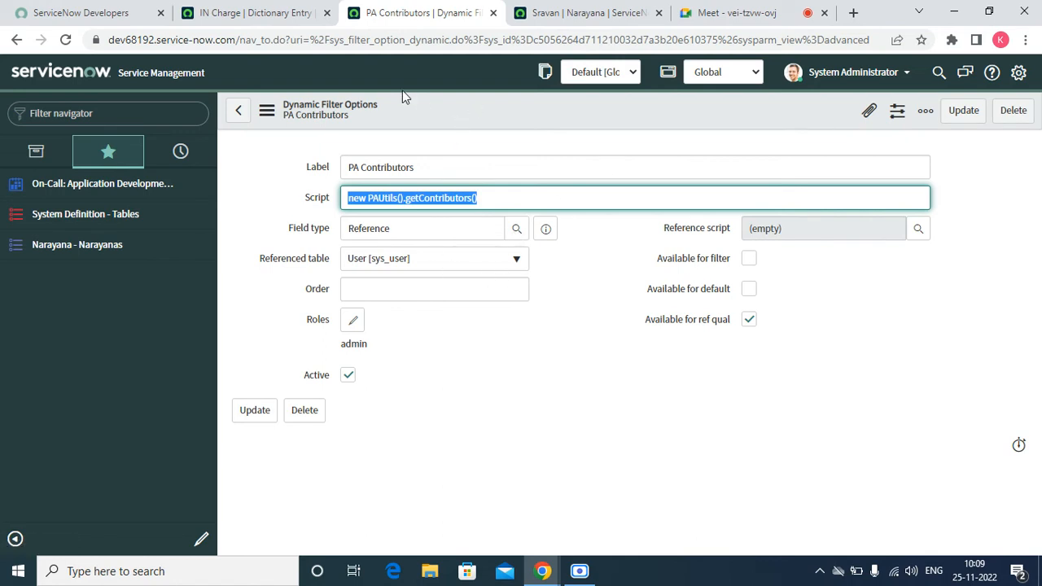
{"action": "left_click", "coordinate": [267, 13]}
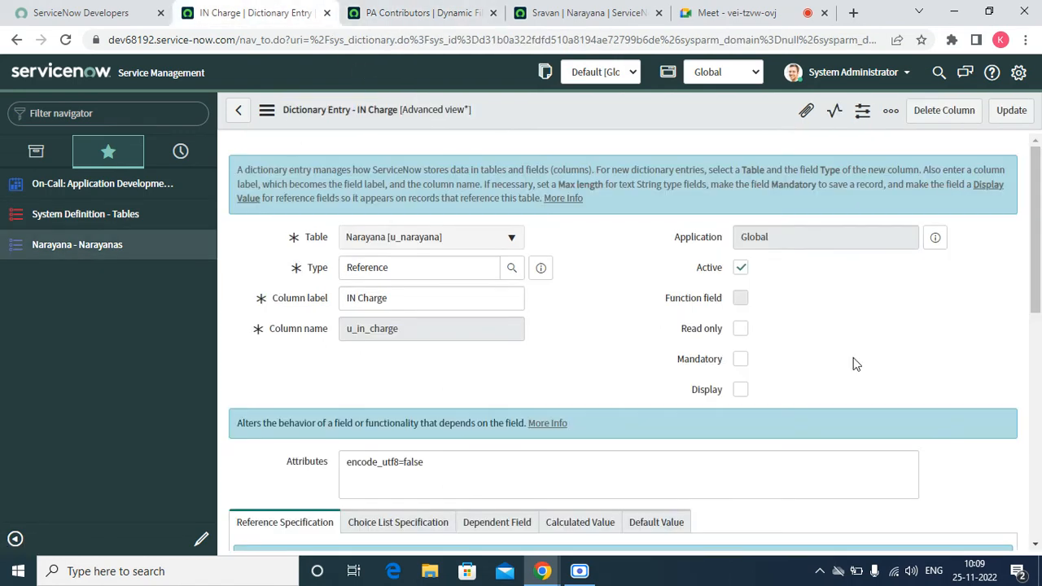
{"action": "left_click", "coordinate": [1035, 546]}
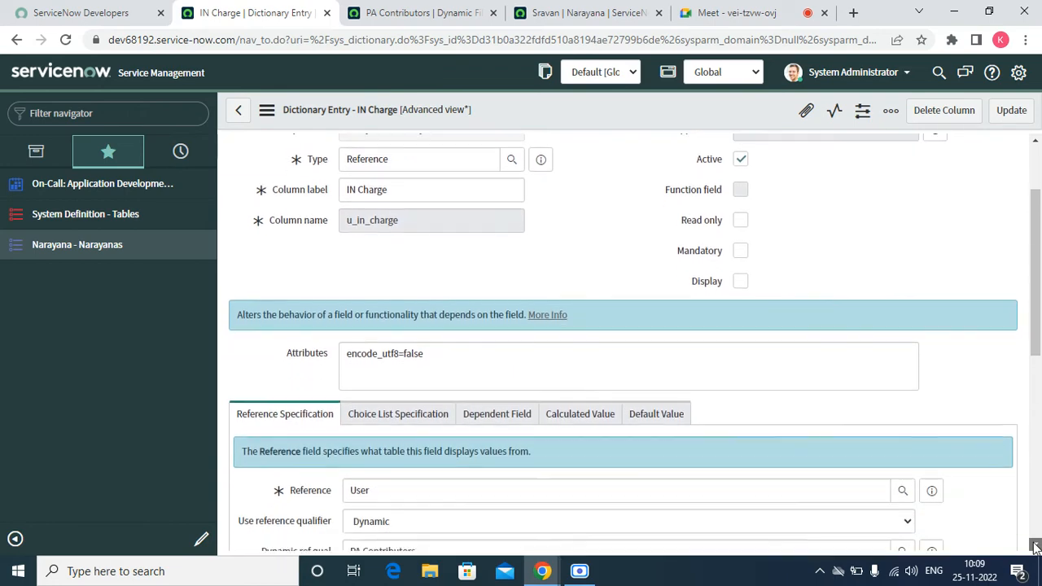
{"action": "scroll", "coordinate": [1035, 547], "scroll_direction": "down", "scroll_amount": 2}
{"action": "left_click", "coordinate": [464, 357]}
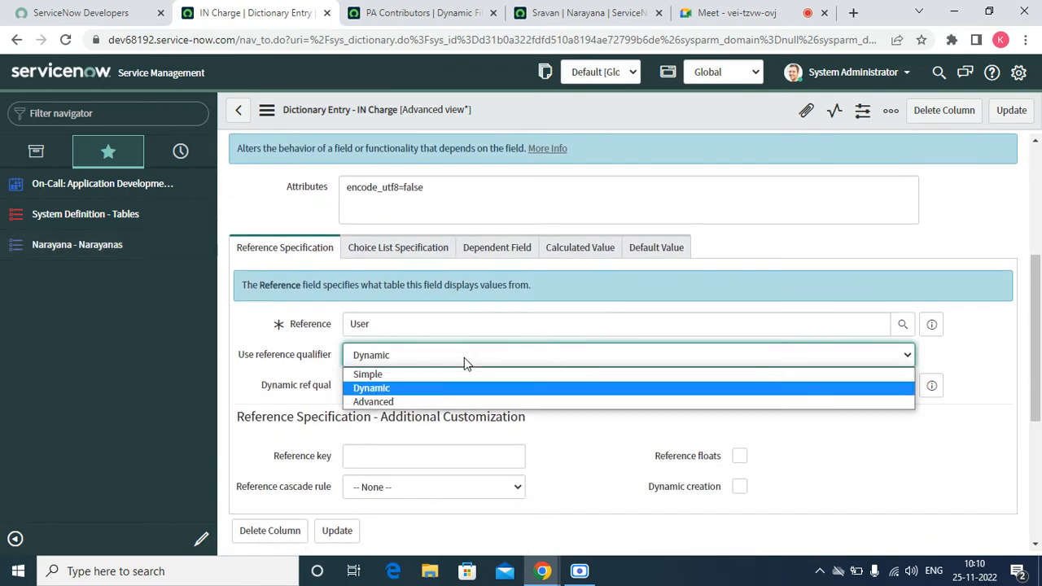
{"action": "left_click", "coordinate": [528, 322]}
{"action": "left_click", "coordinate": [526, 328]}
{"action": "triple_click", "coordinate": [469, 389]}
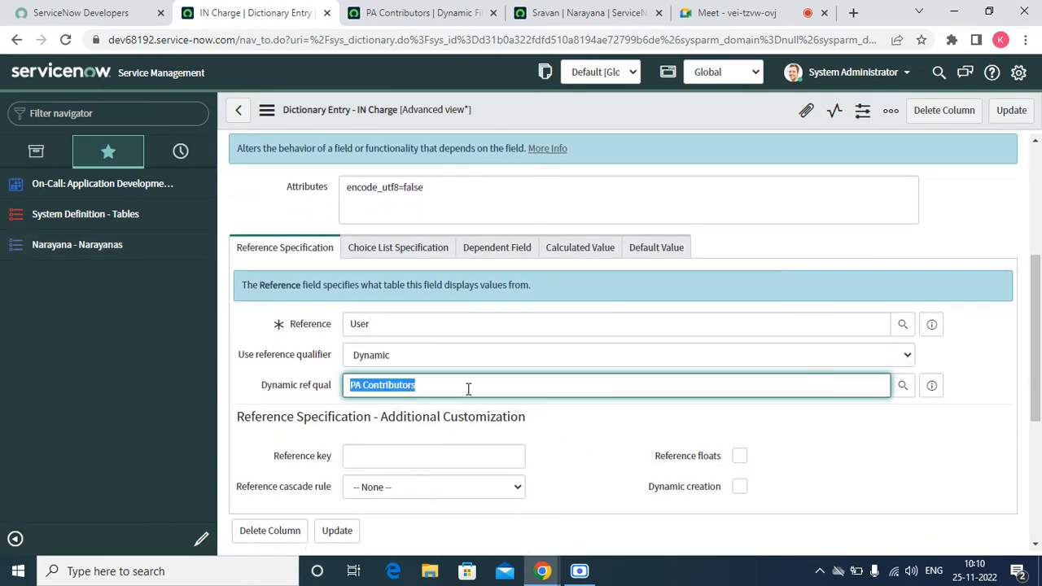
{"action": "key", "text": "BackSpace"}
{"action": "left_click", "coordinate": [413, 356]}
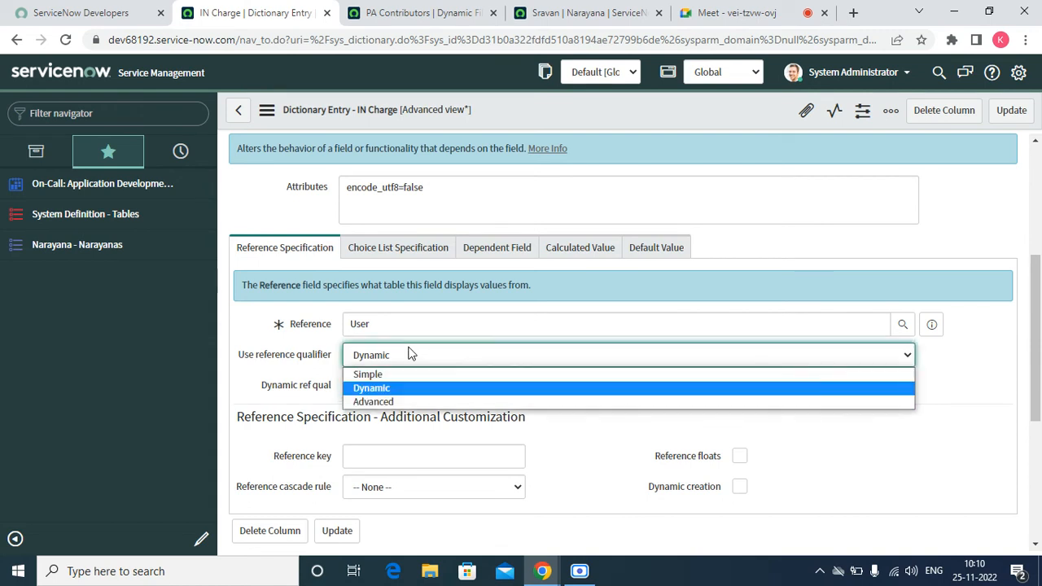
{"action": "left_click", "coordinate": [384, 403]}
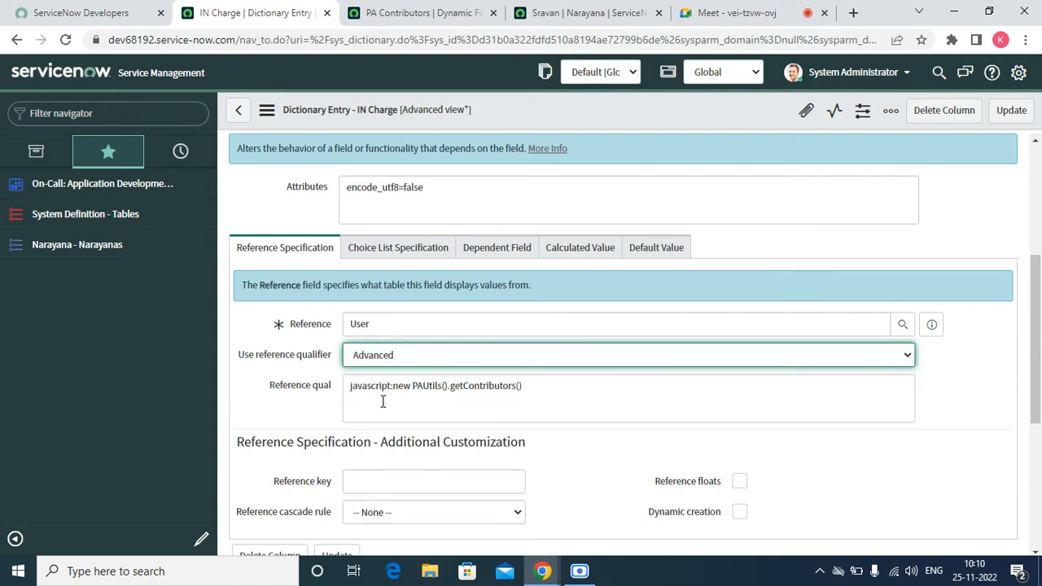
- Replace the IN Charge field's advanced reference qual with active=true^roles=itil and save the dictionary entry
{"action": "triple_click", "coordinate": [432, 383]}
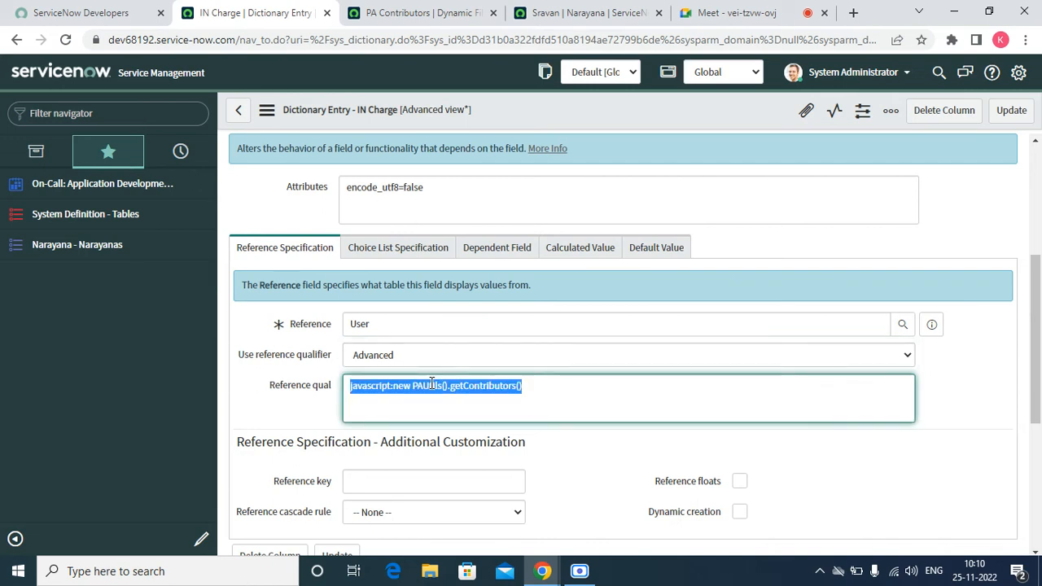
{"action": "key", "text": "BackSpace"}
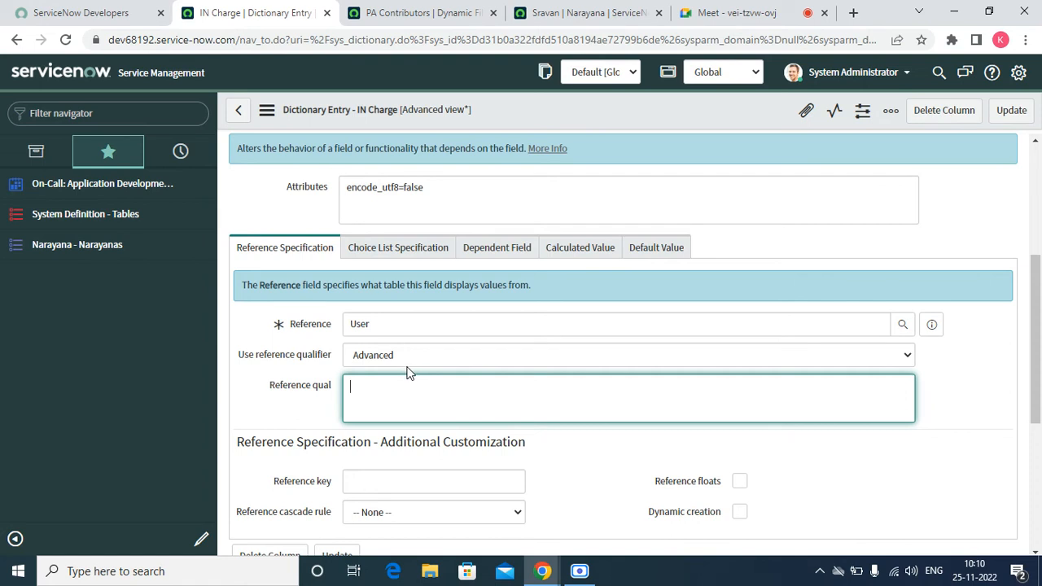
{"action": "type", "text": "ativ"}
{"action": "key", "text": "shift"}
{"action": "key", "text": "shift"}
{"action": "key", "text": "shift"}
{"action": "key", "text": "shift"}
{"action": "key", "text": "shift"}
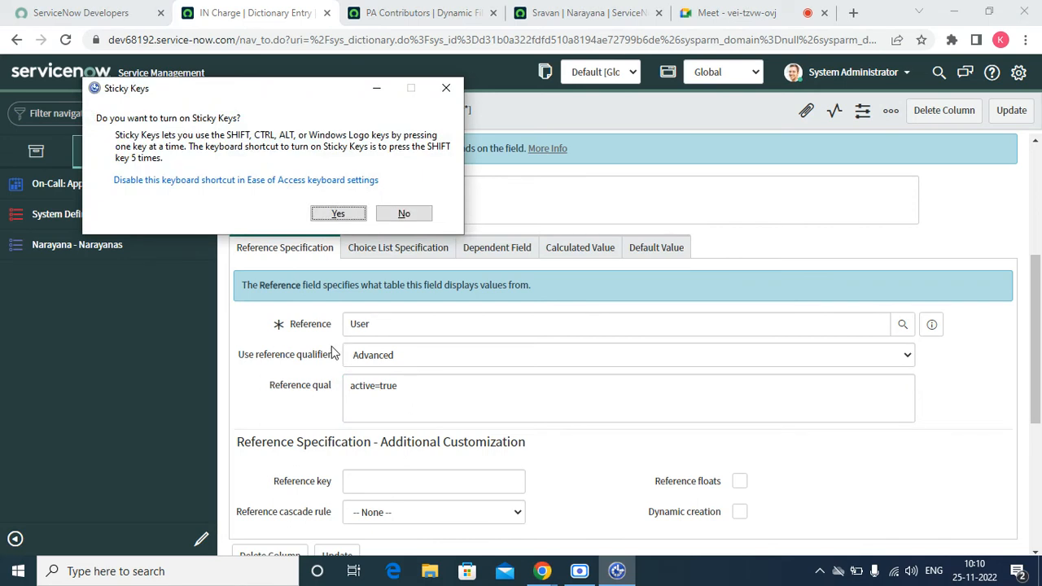
{"action": "left_click", "coordinate": [398, 214]}
{"action": "type", "text": "^"}
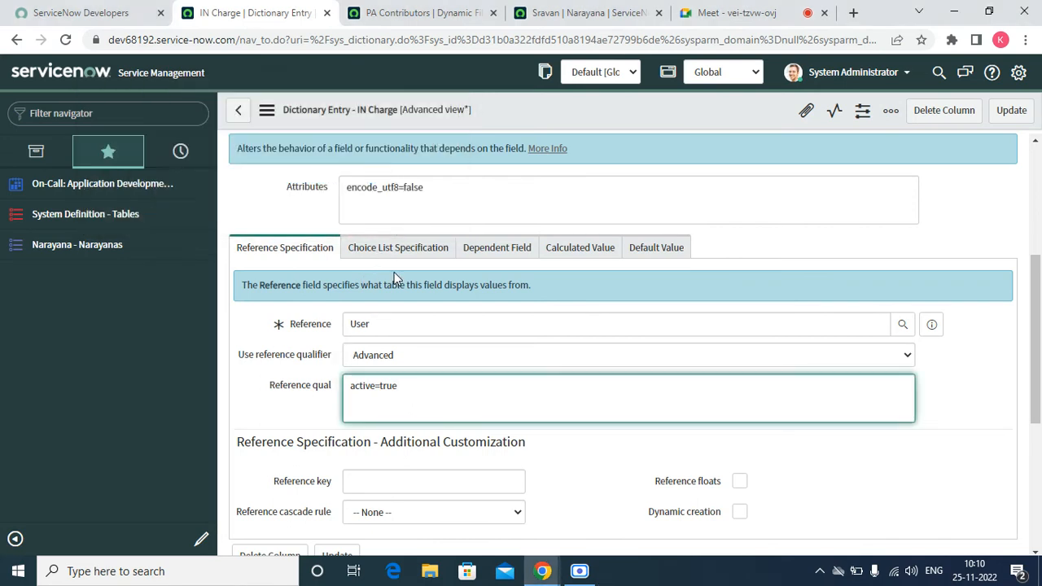
{"action": "type", "text": "roles=itil^EQ"}
{"action": "left_click", "coordinate": [1008, 115]}
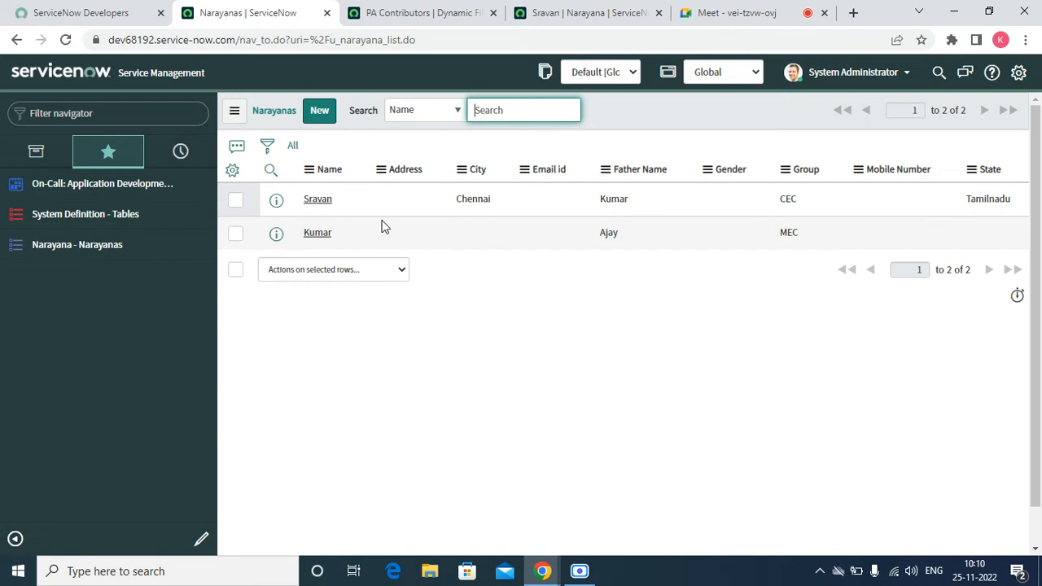
- Open the CEC group record from the Narayanas list and check its IN Charge user lookup without choosing anyone
{"action": "left_click", "coordinate": [323, 198]}
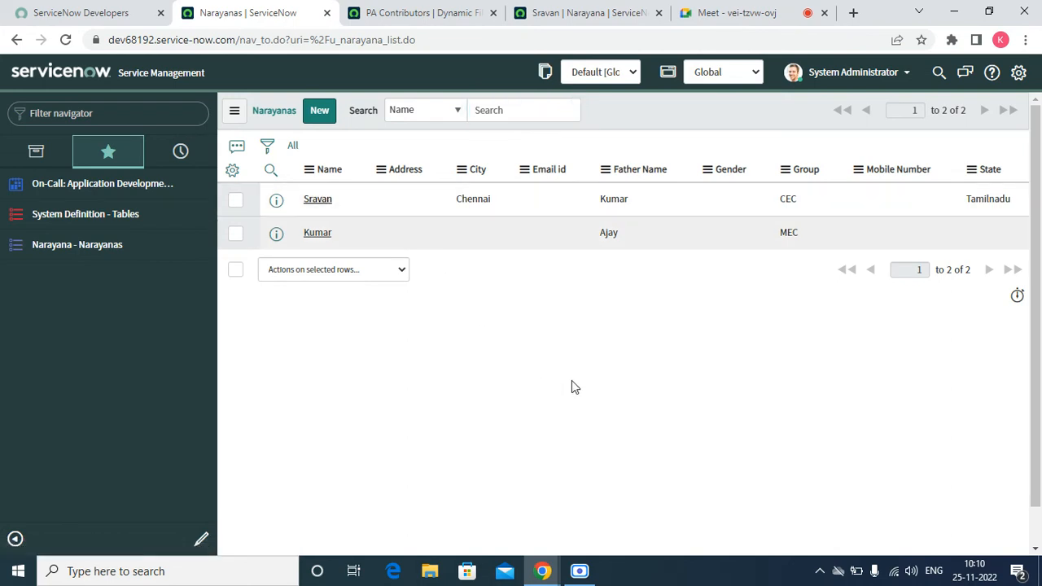
{"action": "left_click", "coordinate": [322, 201]}
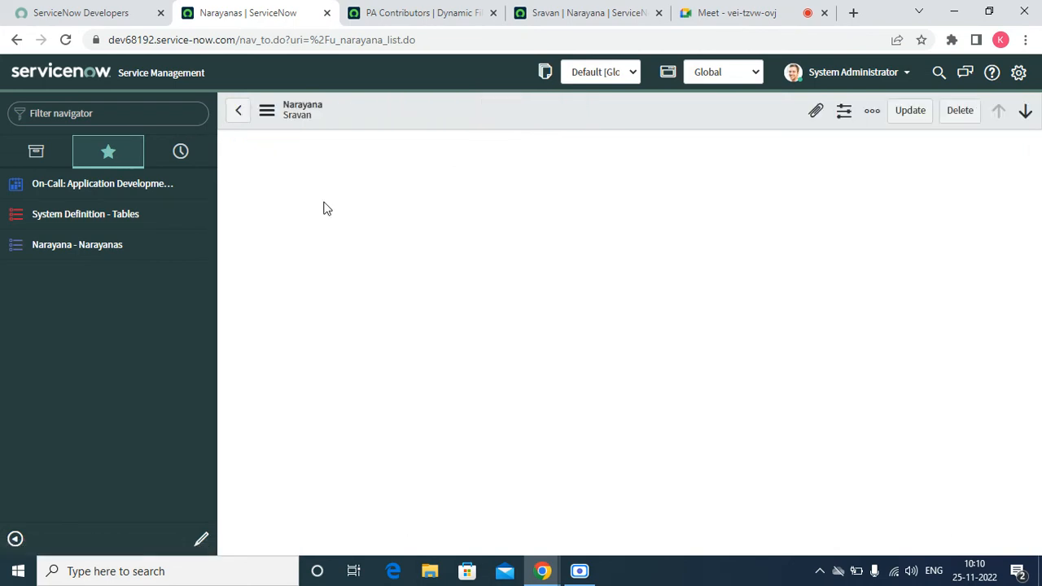
{"action": "left_click", "coordinate": [518, 391]}
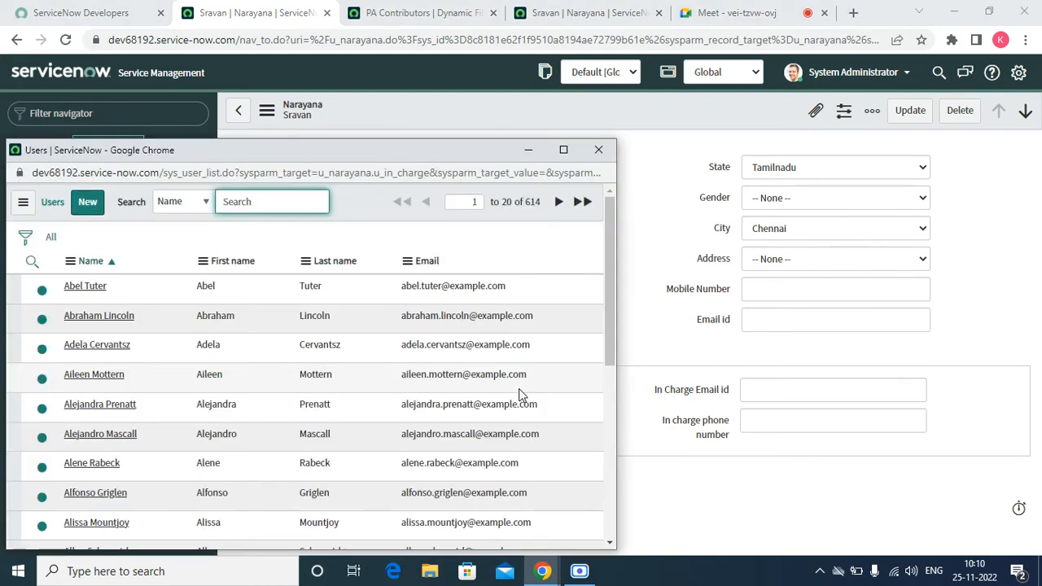
{"action": "left_click", "coordinate": [596, 152]}
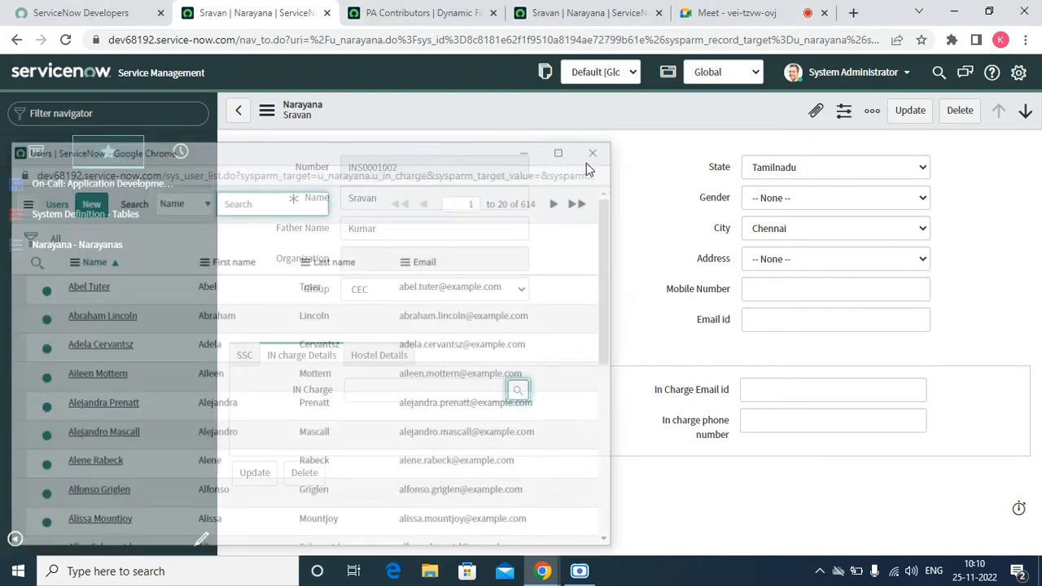
- Switch to the PA Contributors browser tab and reopen the IN Charge dictionary entry there
{"action": "left_click", "coordinate": [388, 16]}
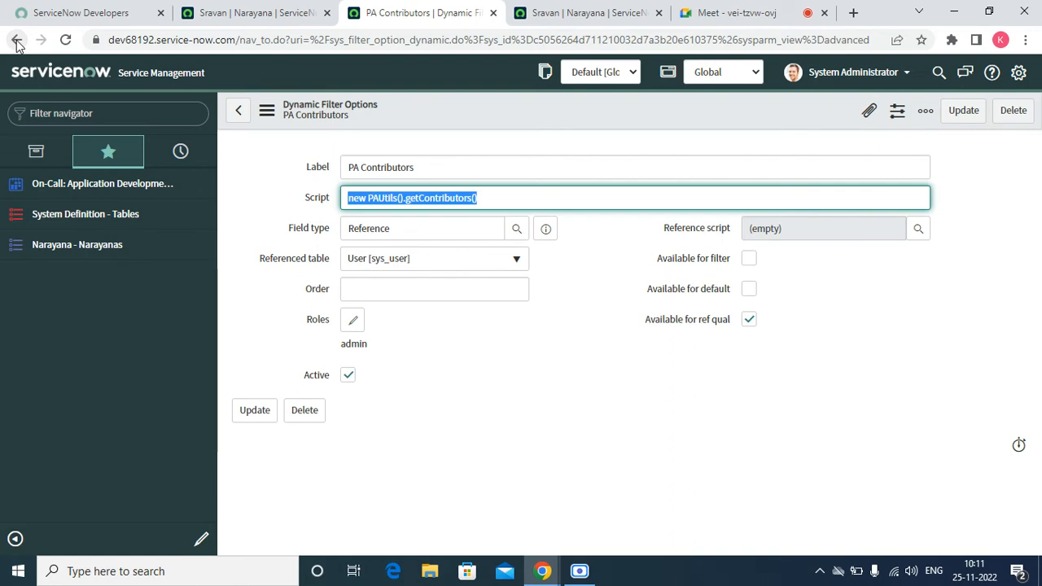
{"action": "left_click", "coordinate": [74, 252]}
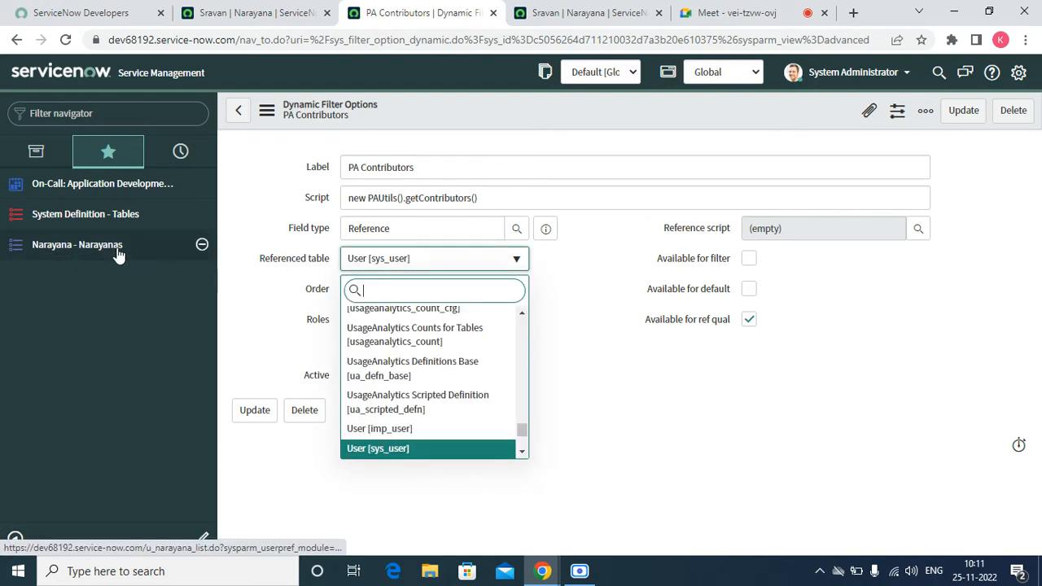
{"action": "key", "text": "Up"}
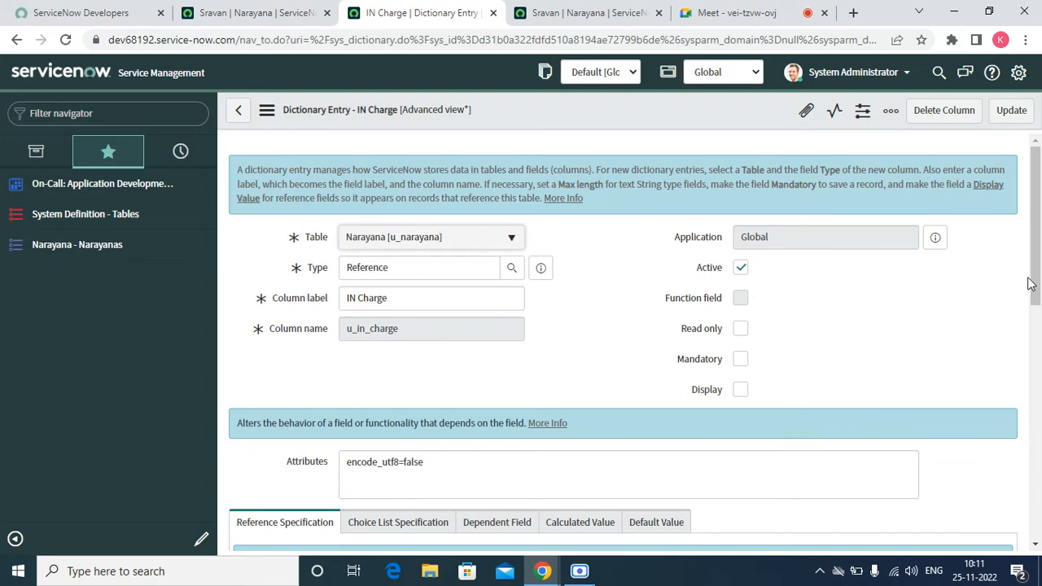
- Set the simple reference qualifier's first condition to Active is true and add a second condition row that must also be met
{"action": "left_click_drag", "start_coordinate": [1037, 284], "coordinate": [1037, 385]}
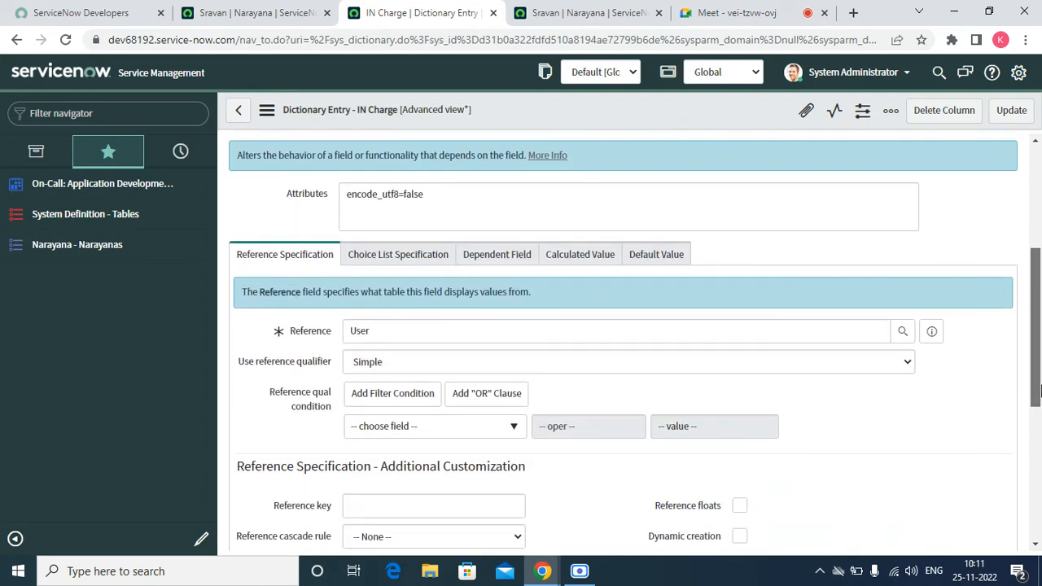
{"action": "left_click", "coordinate": [425, 430]}
{"action": "type", "text": "AU"}
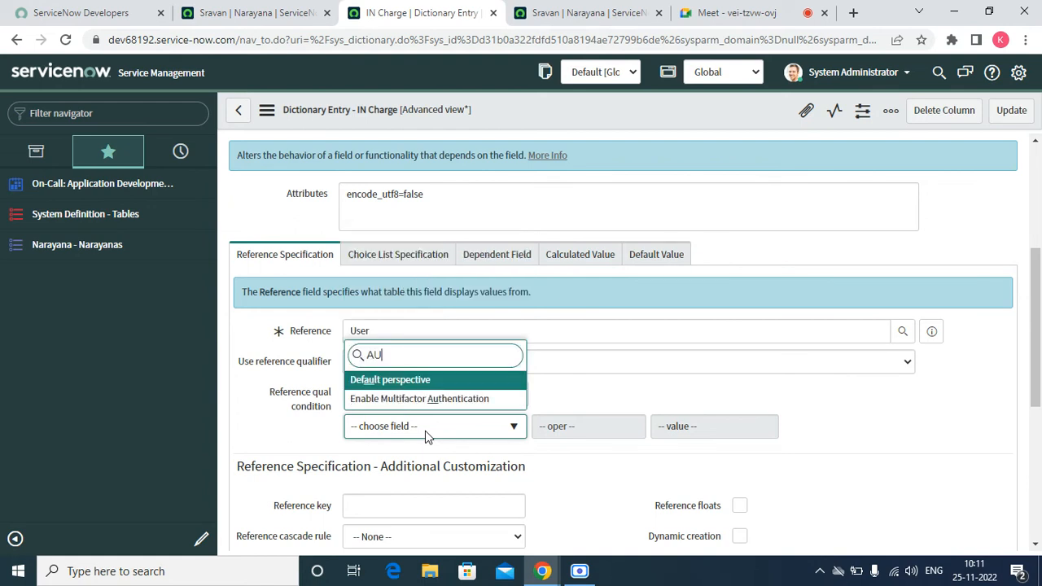
{"action": "key", "text": "BackSpace"}
{"action": "type", "text": "CC"}
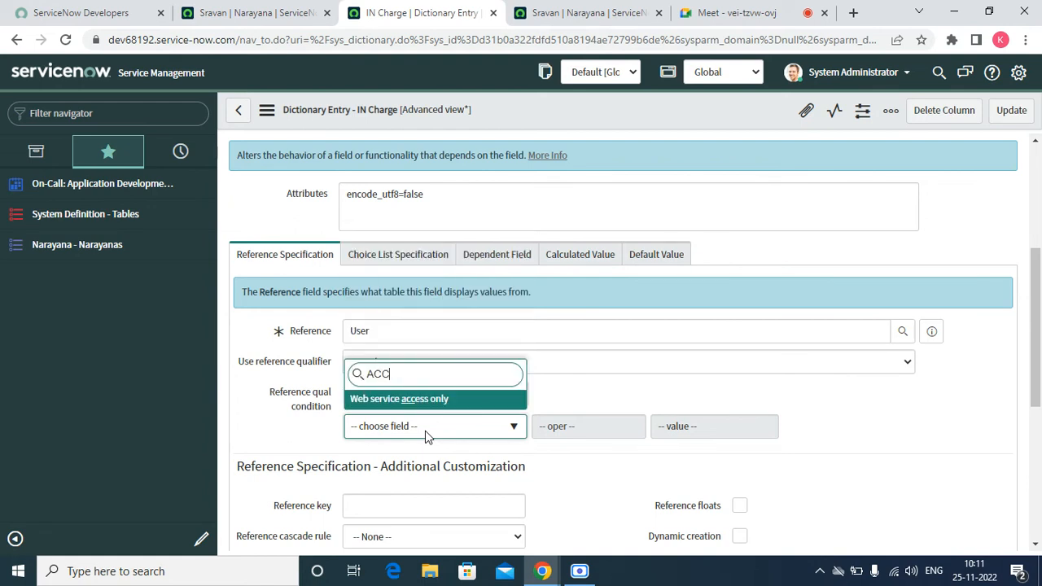
{"action": "key", "text": "BackSpace"}
{"action": "key", "text": "Return"}
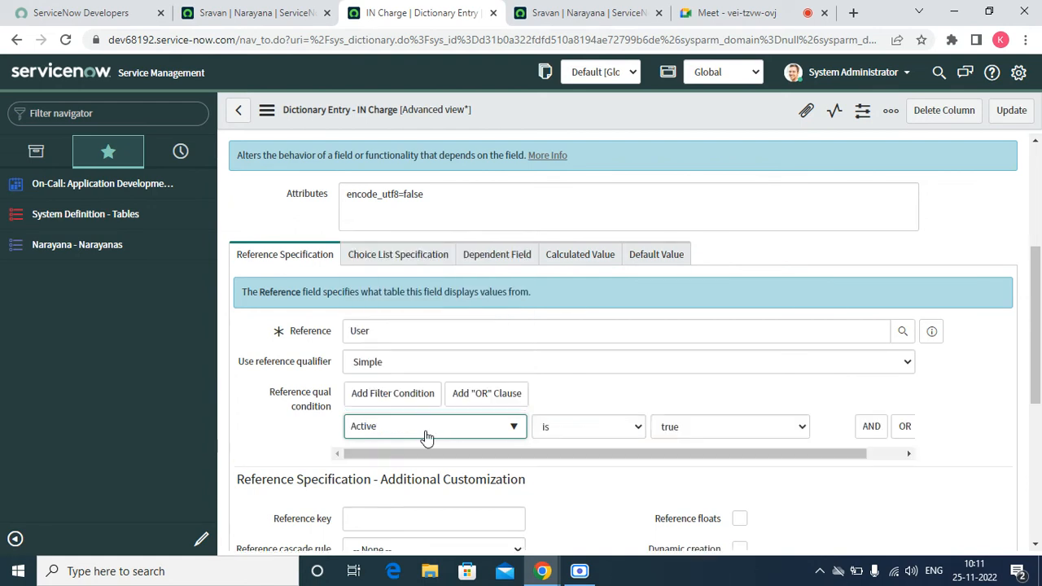
{"action": "key", "text": "Return"}
{"action": "key", "text": "Tab"}
{"action": "key", "text": "Tab"}
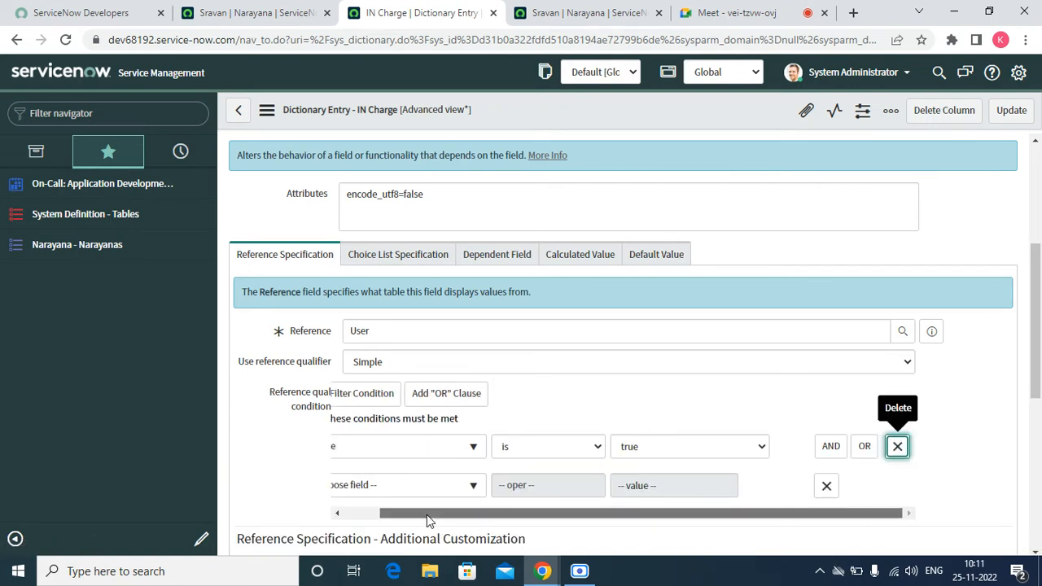
- Set the second reference qualifier condition to Roles is itil and save the IN Charge dictionary entry
{"action": "left_click_drag", "start_coordinate": [427, 515], "coordinate": [309, 511]}
{"action": "left_click", "coordinate": [369, 494]}
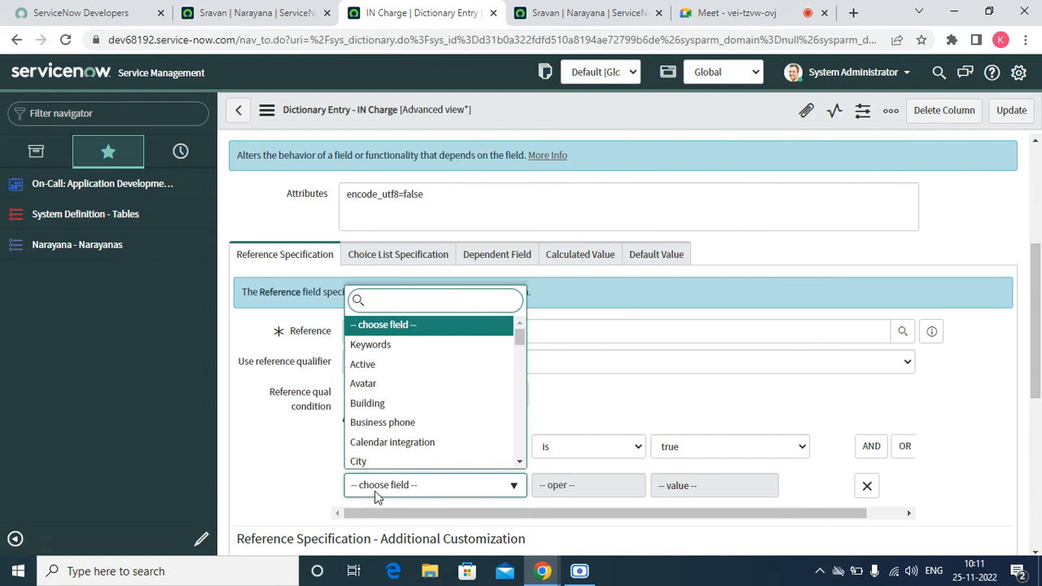
{"action": "type", "text": "ROL"}
{"action": "key", "text": "Return"}
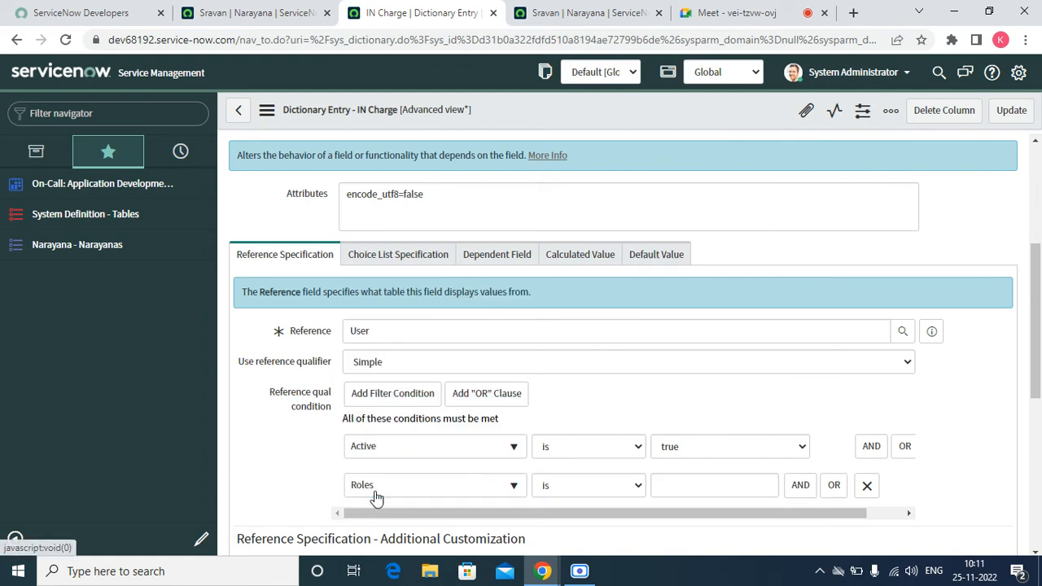
{"action": "type", "text": "itil"}
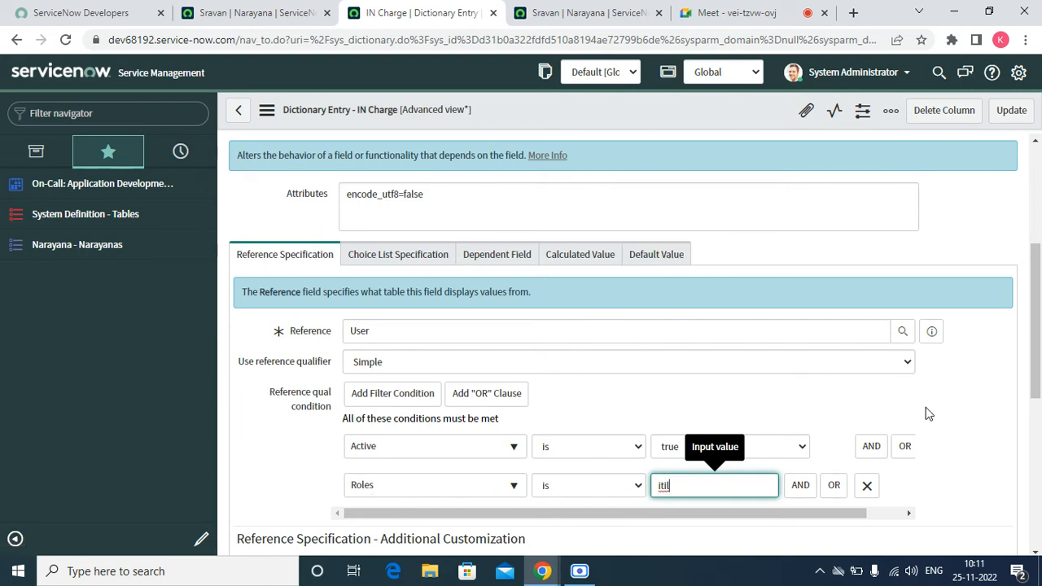
{"action": "left_click", "coordinate": [1035, 554]}
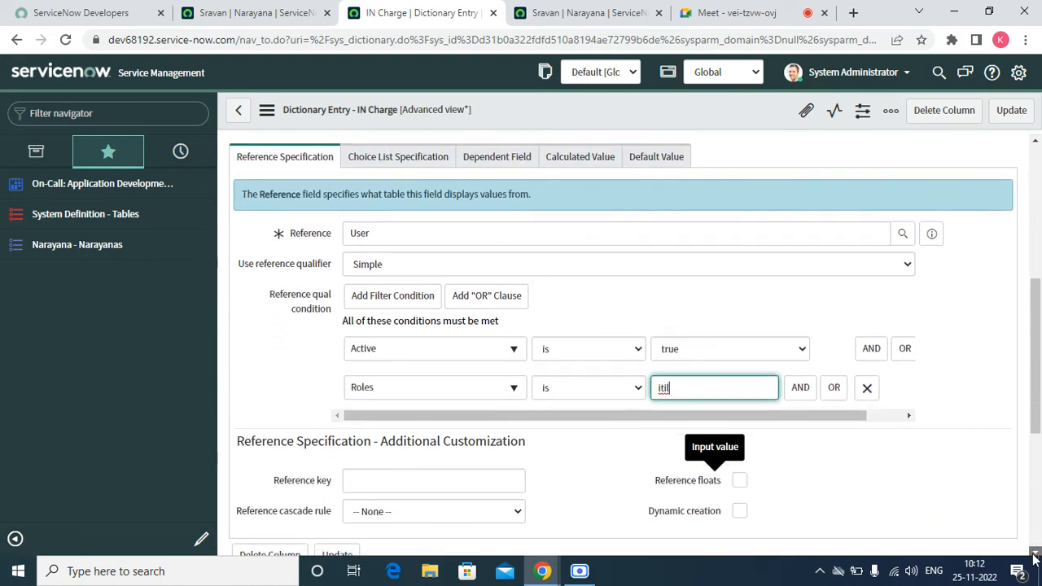
{"action": "left_click", "coordinate": [1034, 555]}
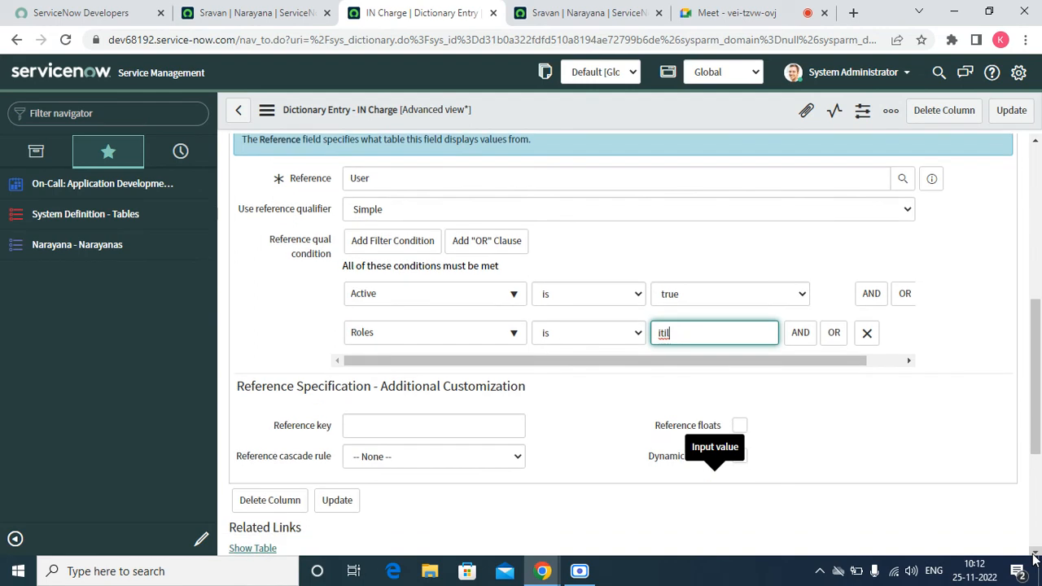
{"action": "left_click", "coordinate": [1011, 112]}
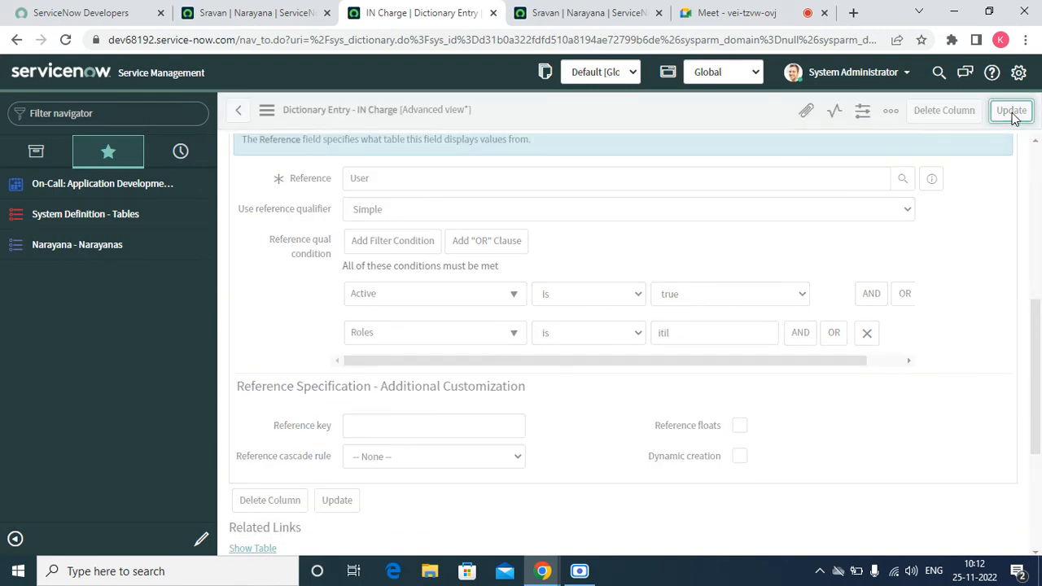
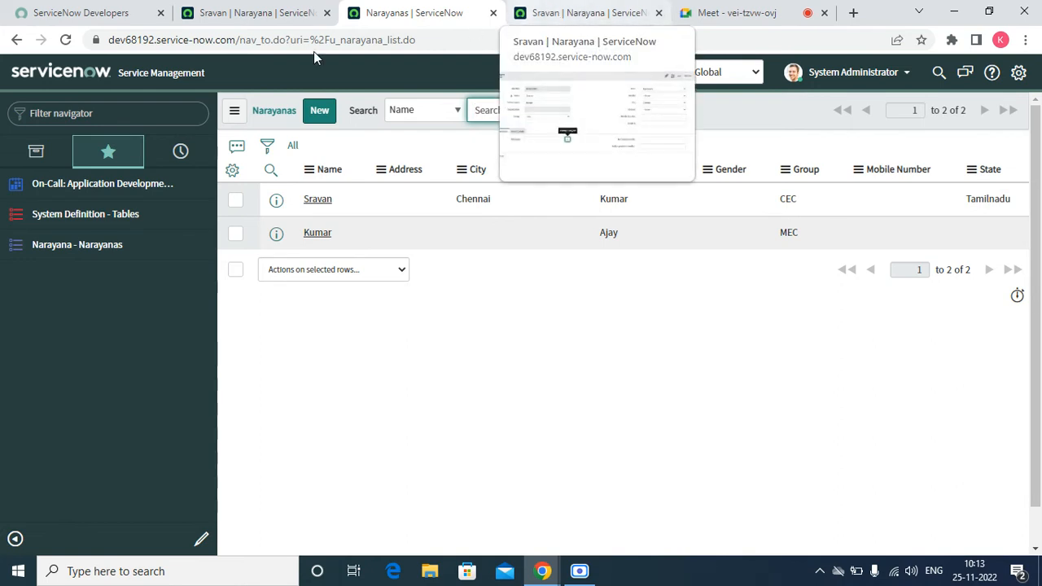
- Switch to the separate Narayana record tab and open the IN Charge field's dictionary entry in the advanced view
{"action": "left_click", "coordinate": [553, 15]}
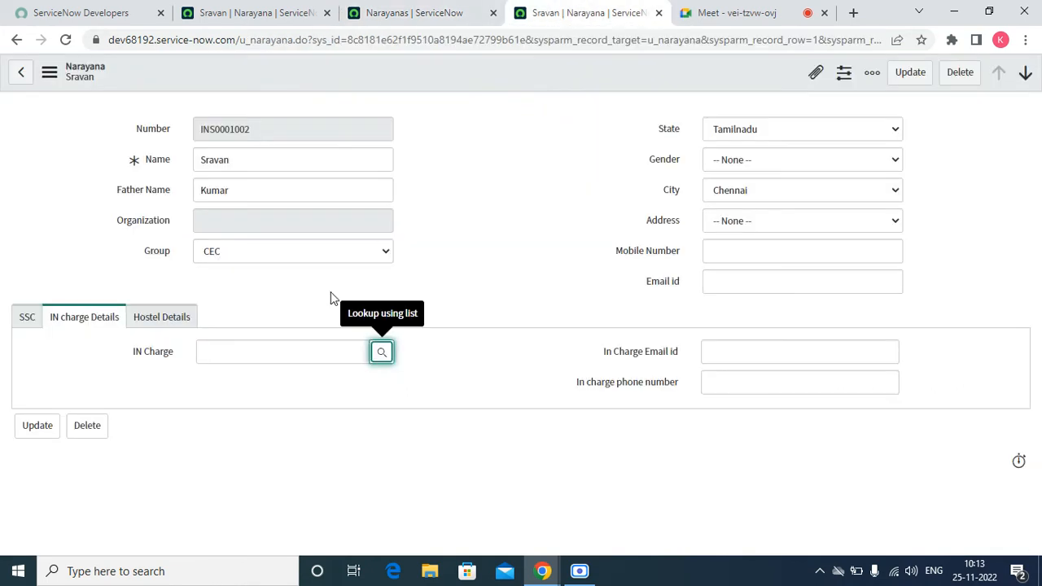
{"action": "left_click", "coordinate": [155, 341]}
{"action": "right_click", "coordinate": [153, 361]}
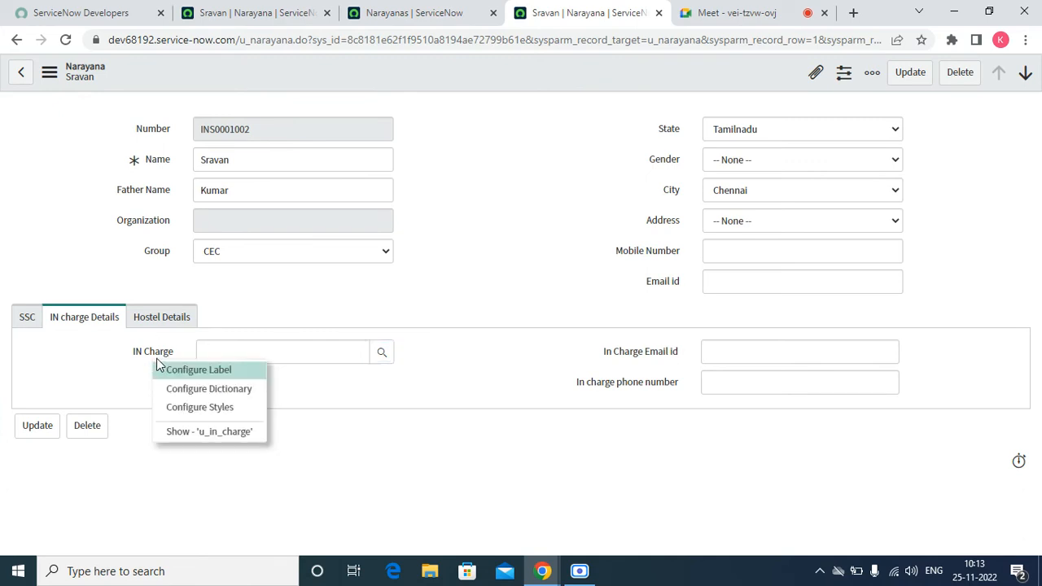
{"action": "left_click", "coordinate": [193, 391]}
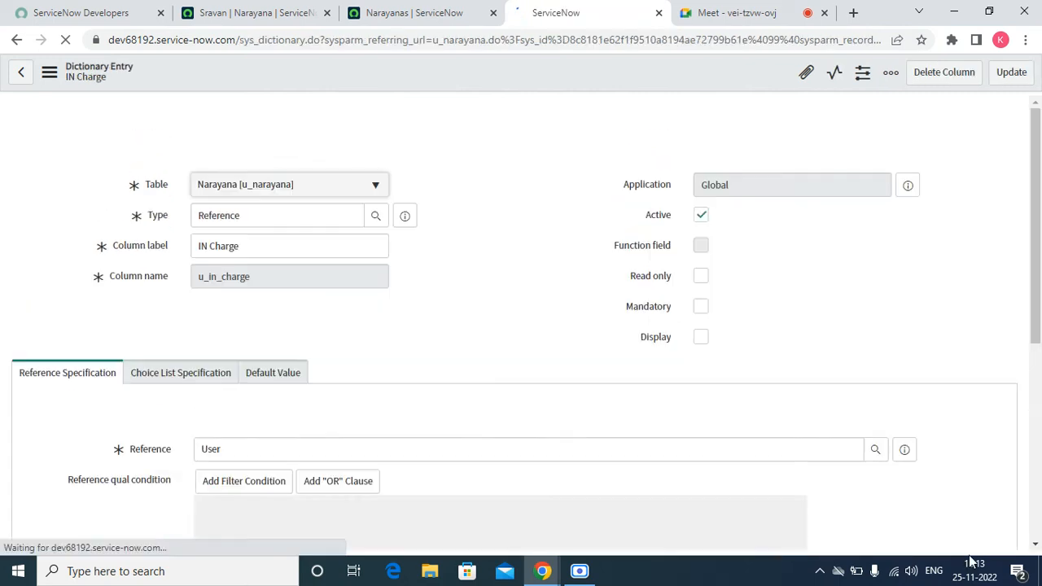
{"action": "left_click", "coordinate": [1034, 552]}
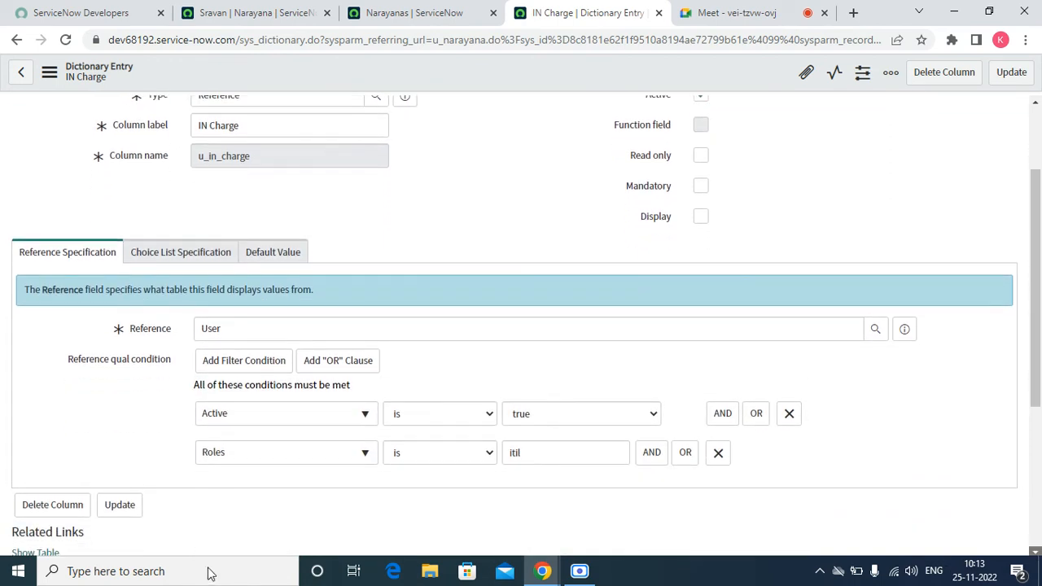
{"action": "left_click", "coordinate": [1034, 552]}
{"action": "left_click", "coordinate": [1037, 555]}
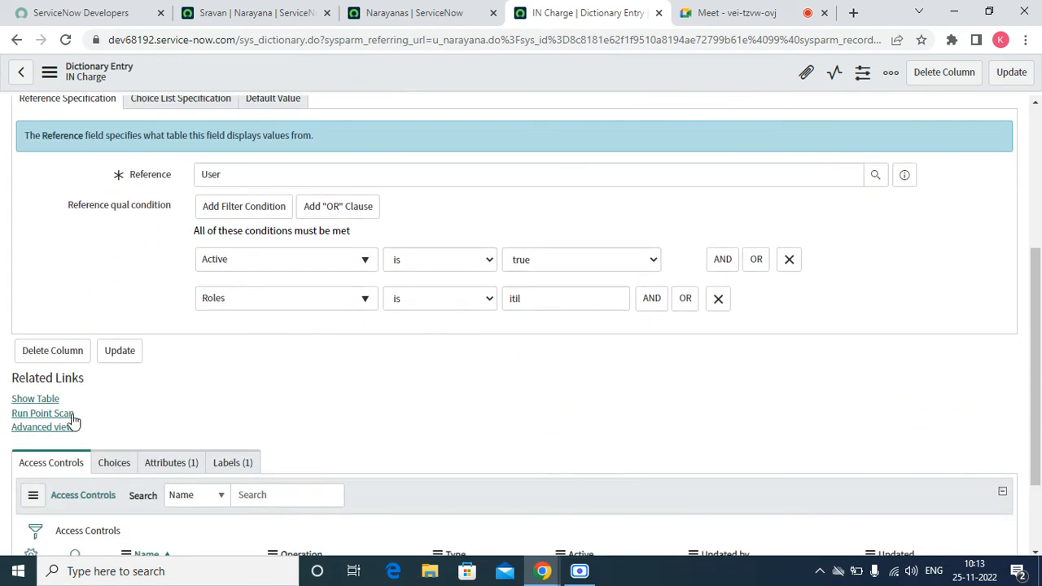
{"action": "left_click", "coordinate": [48, 430]}
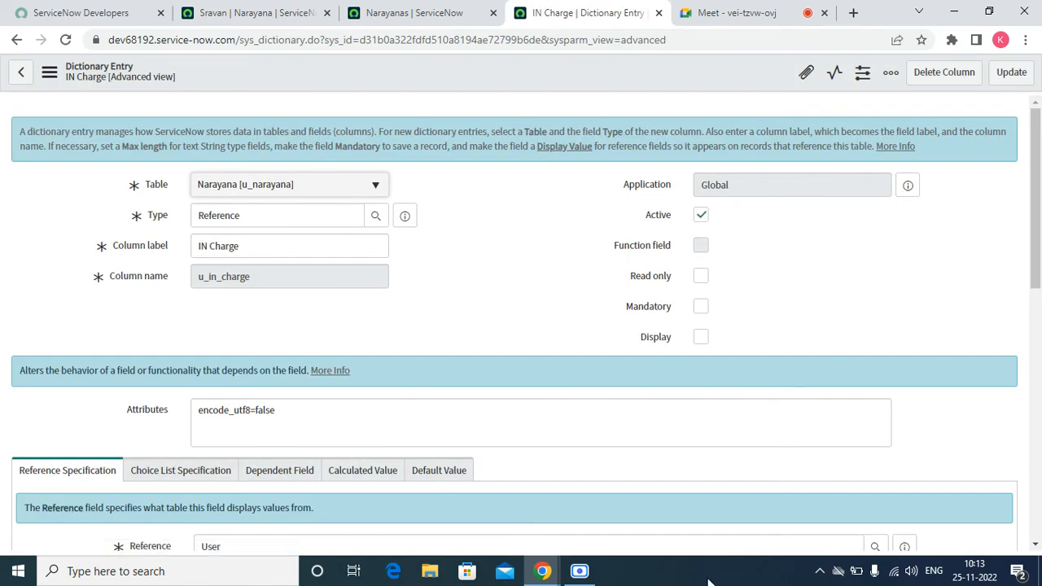
- Change the IN Charge field's reference qualifier from Simple to Advanced and select its whole qualifier query text
{"action": "scroll", "coordinate": [569, 438], "scroll_direction": "down", "scroll_amount": 5}
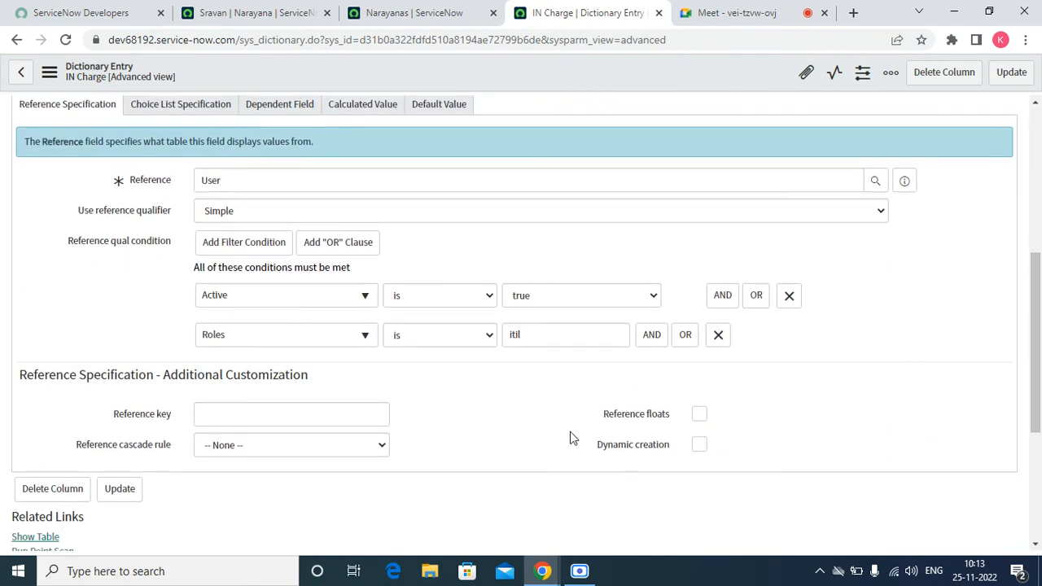
{"action": "left_click", "coordinate": [233, 210]}
{"action": "left_click", "coordinate": [230, 257]}
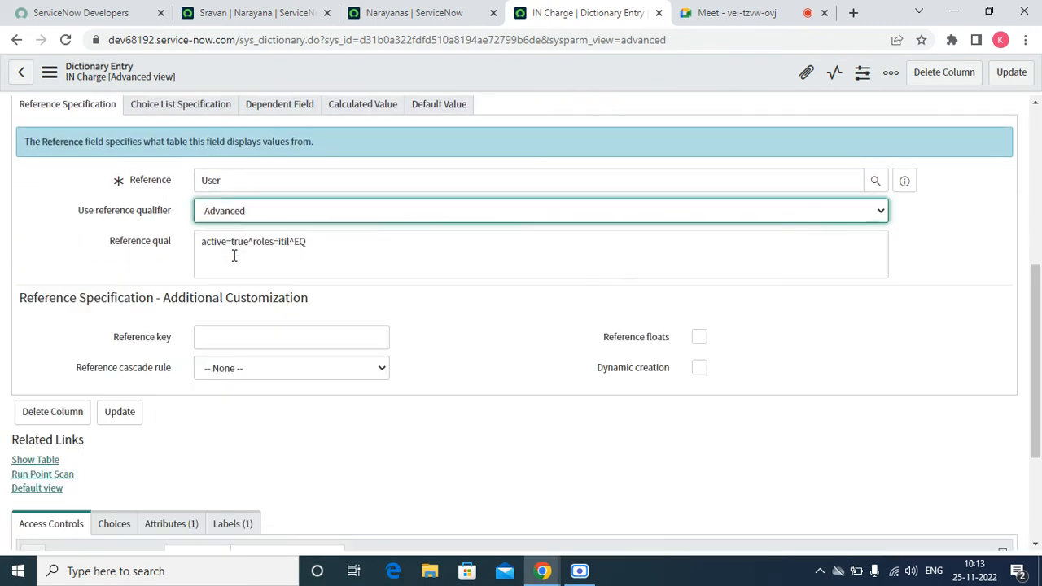
{"action": "triple_click", "coordinate": [232, 262]}
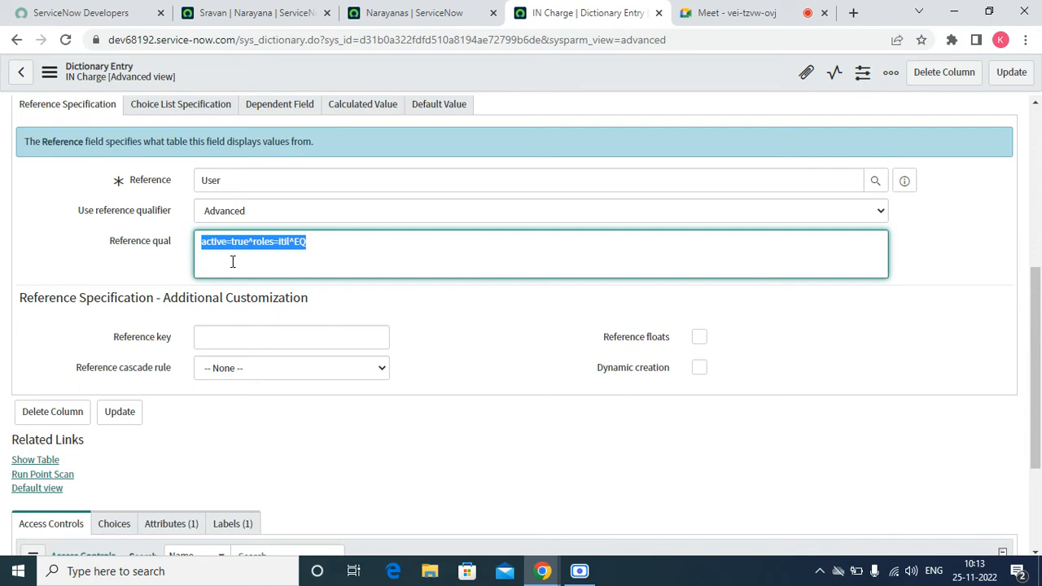
{"action": "left_click_drag", "start_coordinate": [232, 261], "coordinate": [440, 13]}
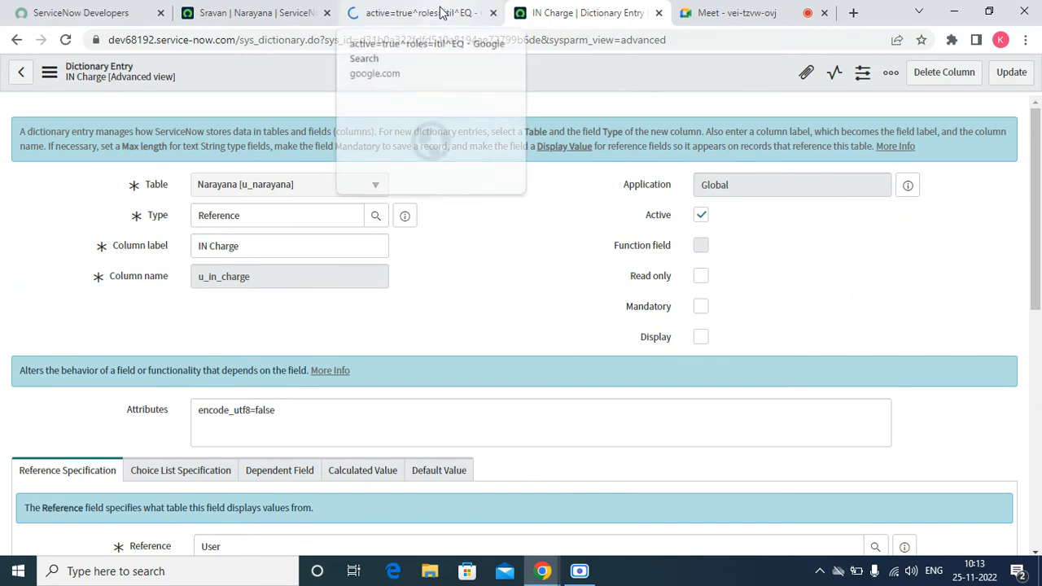
{"action": "left_click", "coordinate": [438, 19]}
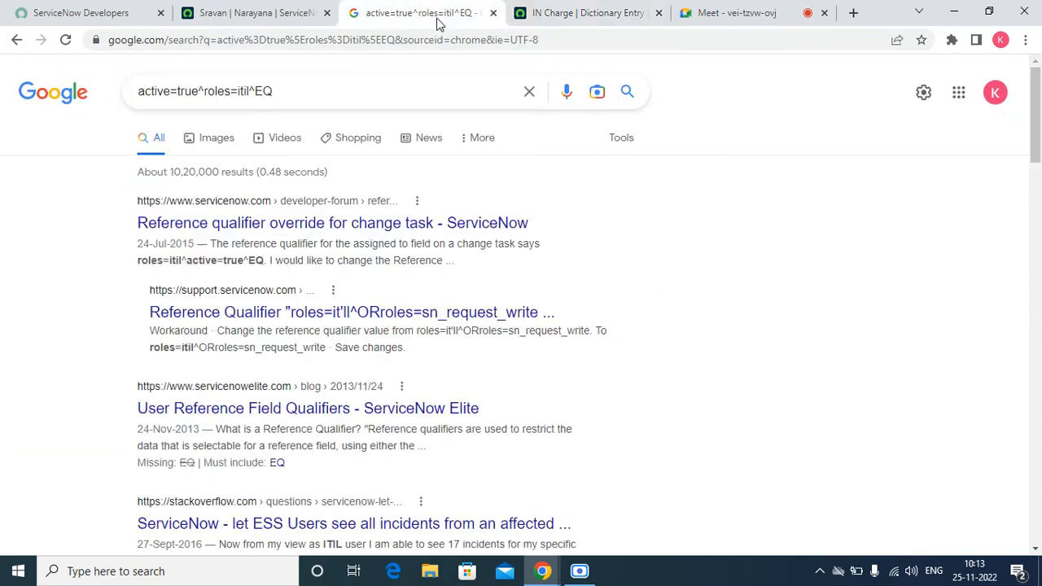
{"action": "left_click", "coordinate": [493, 13]}
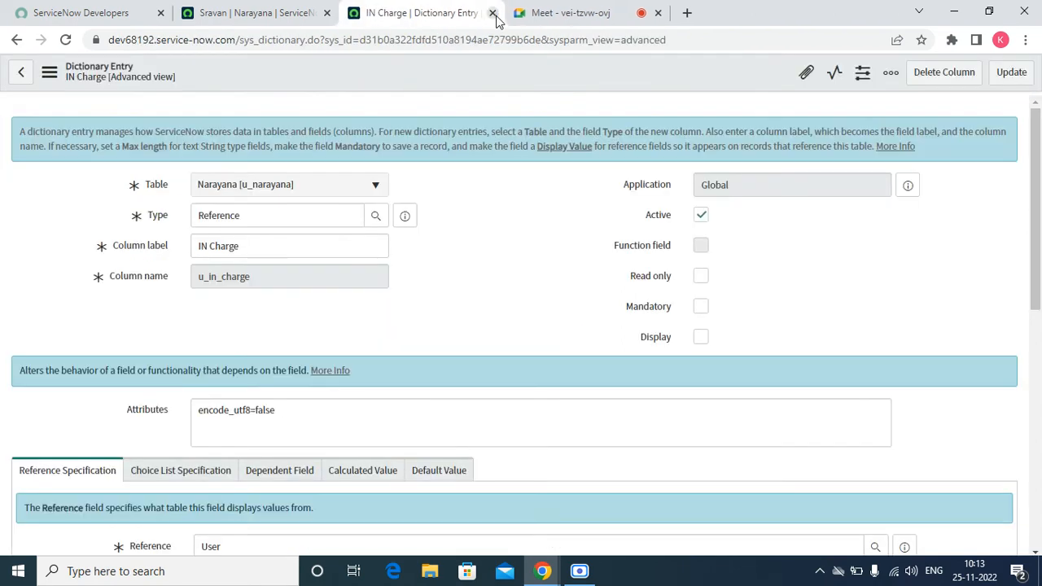
- Switch to the CEC group record's browser tab, check the form's available views and reload the page
{"action": "left_click", "coordinate": [257, 18]}
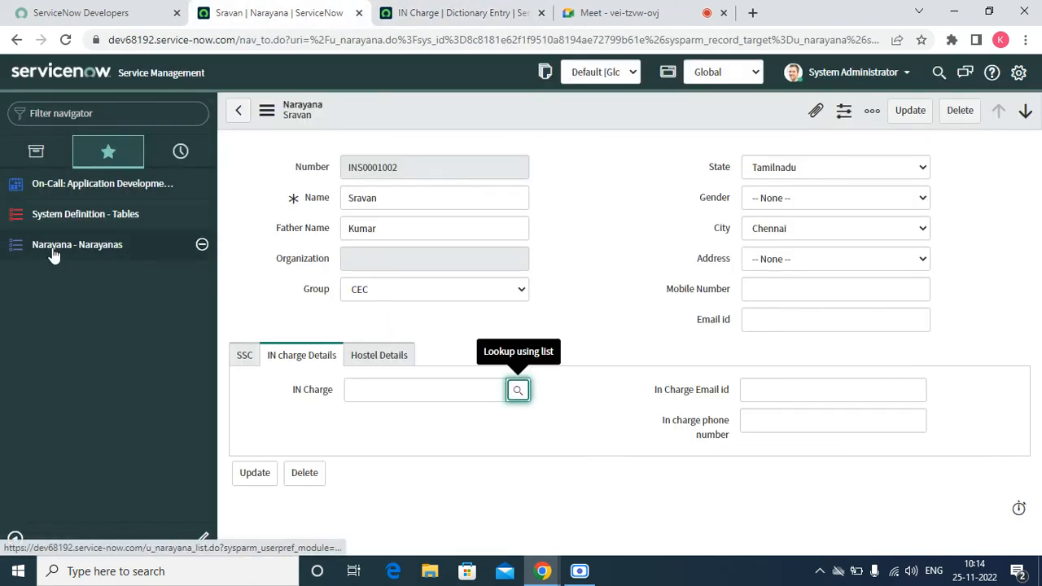
{"action": "left_click", "coordinate": [304, 116]}
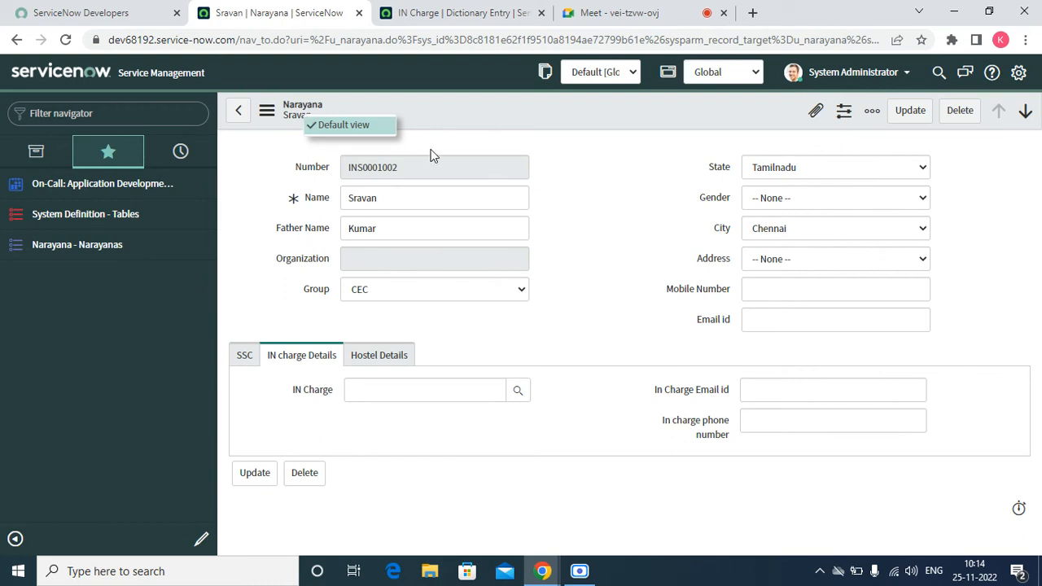
{"action": "left_click_drag", "start_coordinate": [634, 168], "coordinate": [271, 154]}
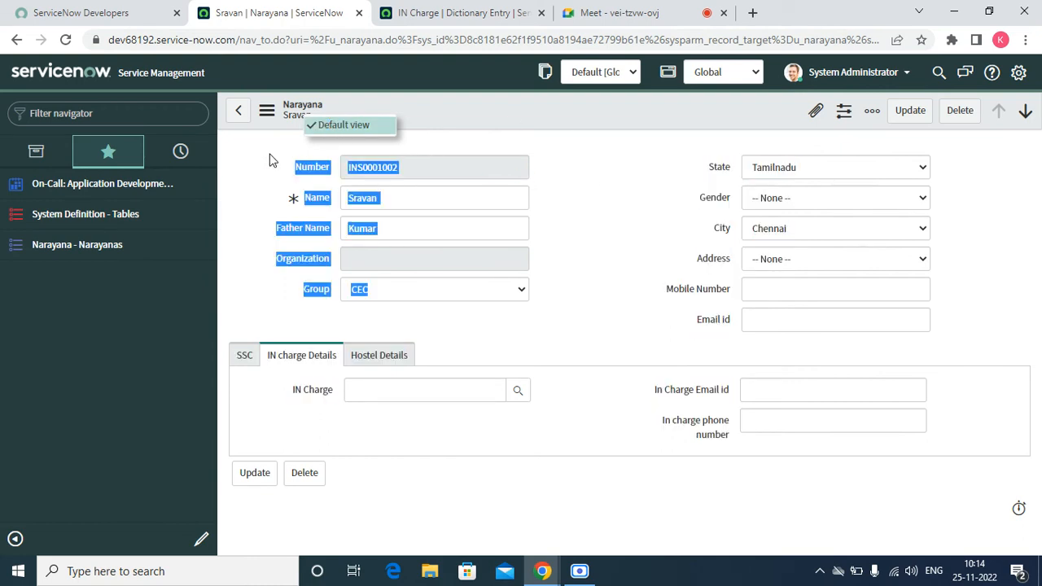
{"action": "left_click", "coordinate": [66, 40]}
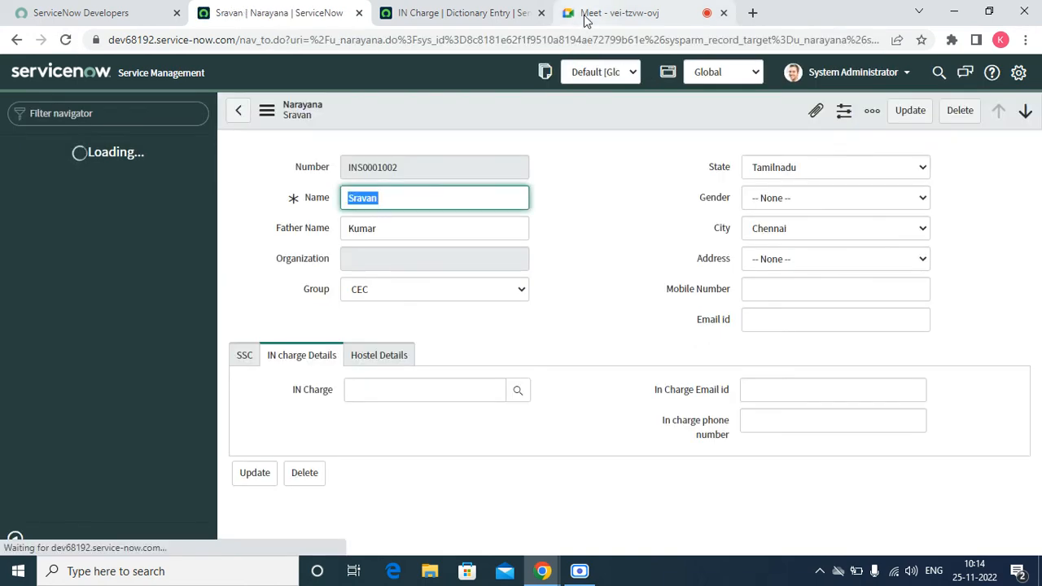
- Check the Google Meet tab, return to the Narayana record and dismiss the presenting notification
{"action": "left_click", "coordinate": [585, 16]}
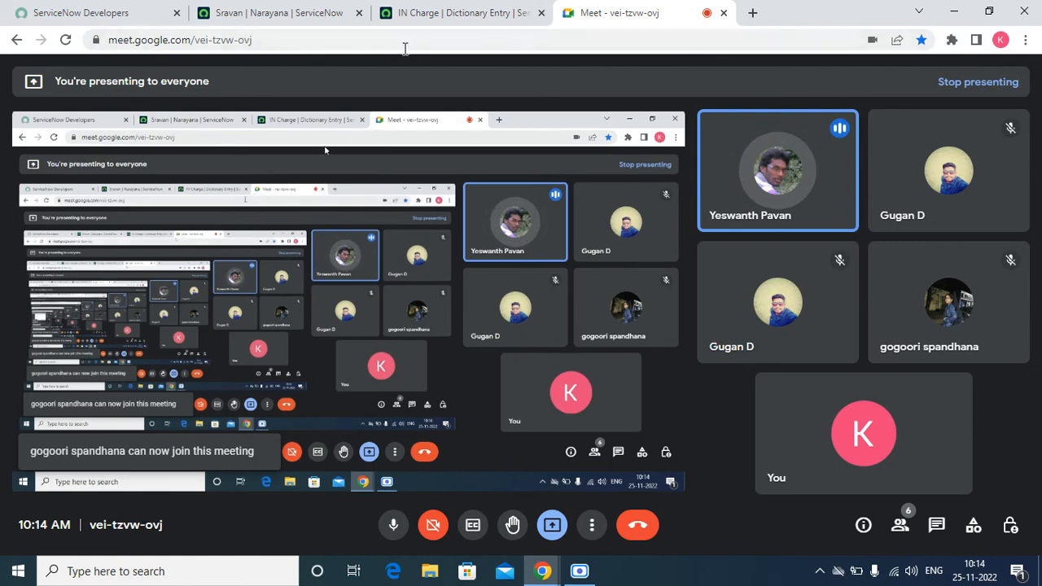
{"action": "left_click", "coordinate": [316, 16]}
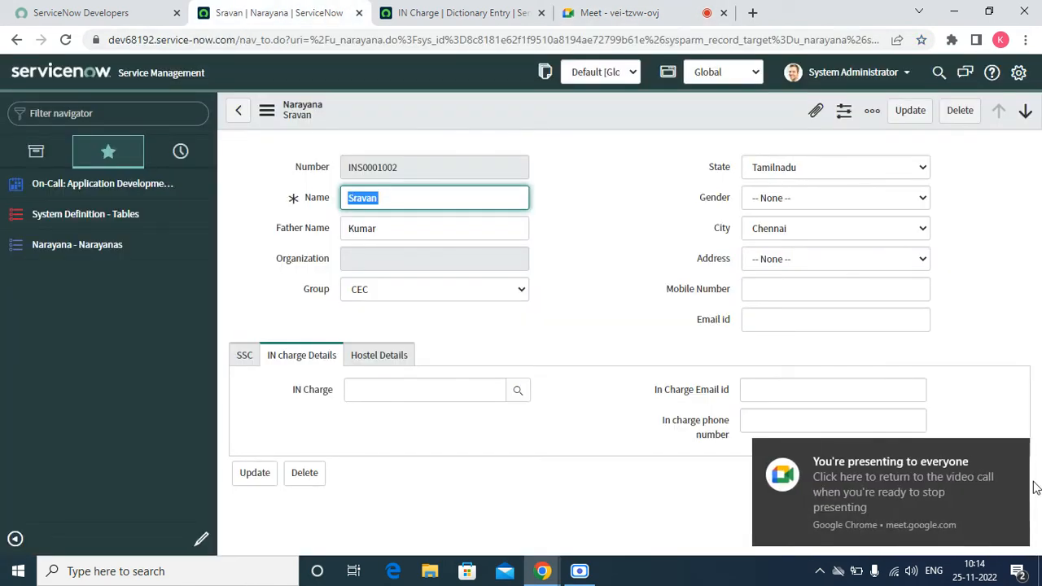
{"action": "left_click", "coordinate": [1015, 455]}
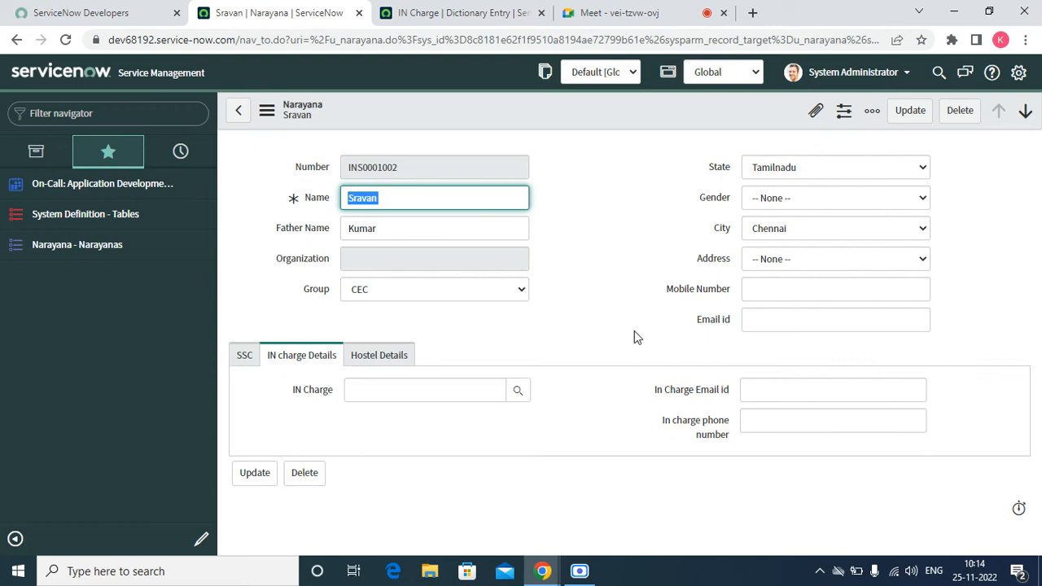
{"action": "left_click", "coordinate": [516, 314]}
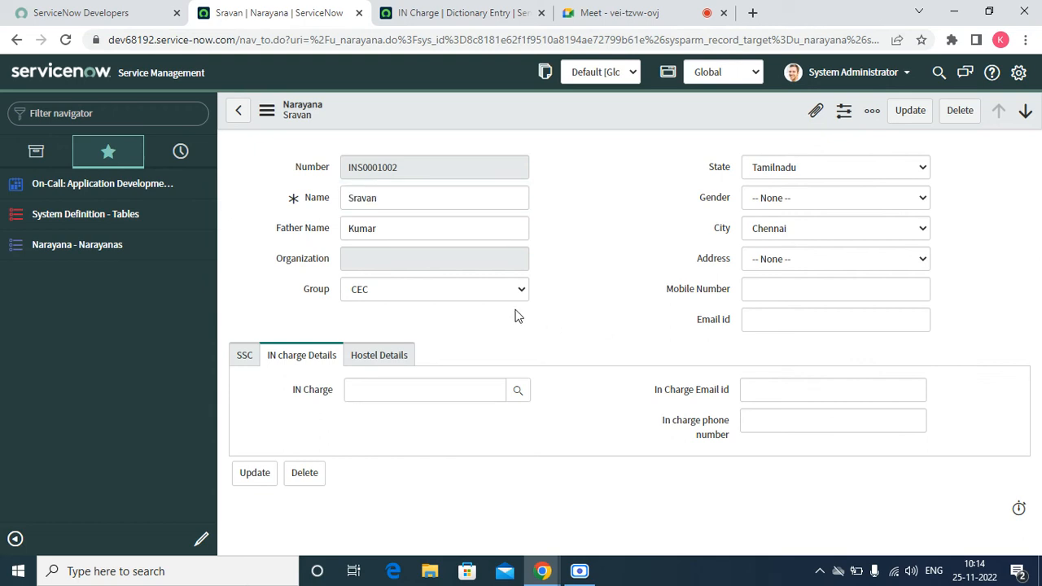
- Review the record's Hostel Details section, the form's view list and the SSC section
{"action": "left_click", "coordinate": [373, 354]}
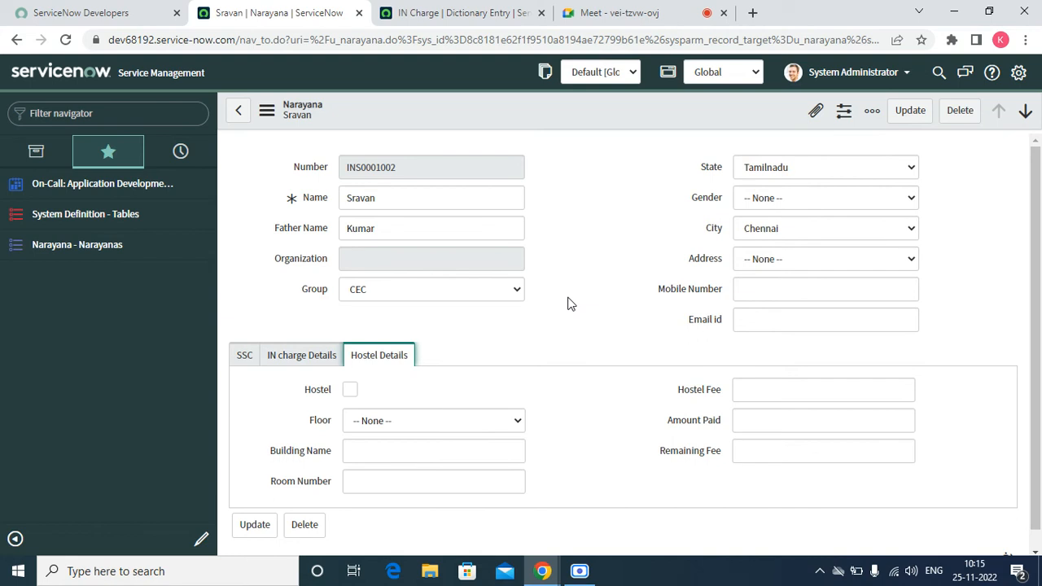
{"action": "left_click", "coordinate": [295, 112]}
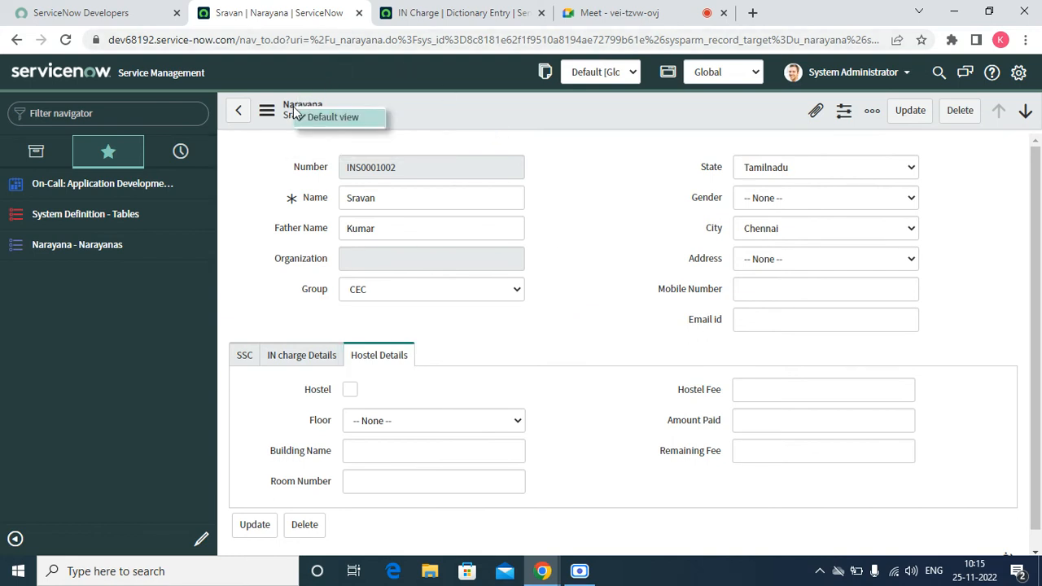
{"action": "left_click", "coordinate": [247, 359]}
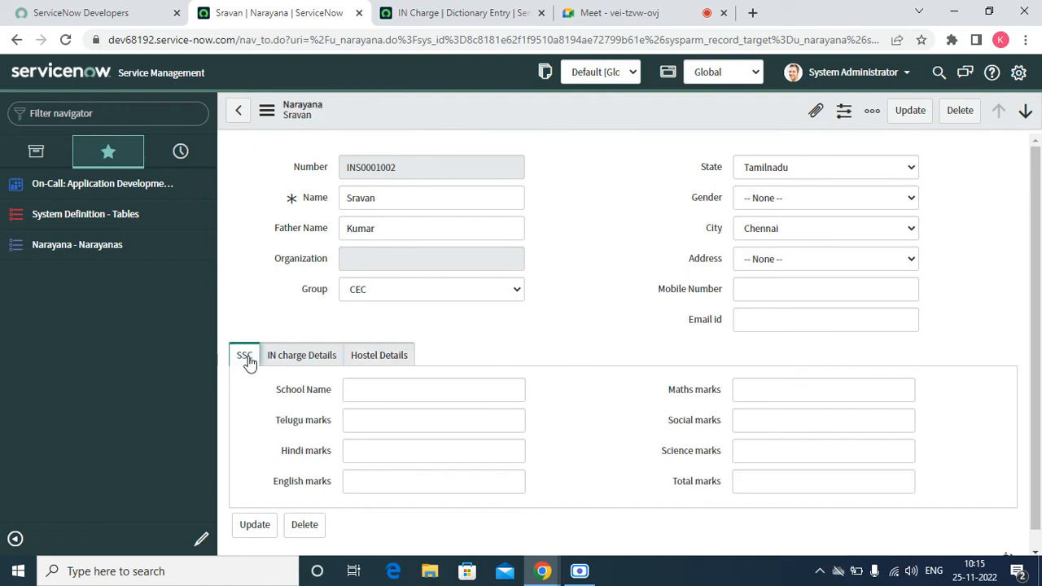
- Open the Narayana form's layout configuration and create a new form view named SSC
{"action": "right_click", "coordinate": [433, 111]}
{"action": "mouse_move", "coordinate": [480, 177]}
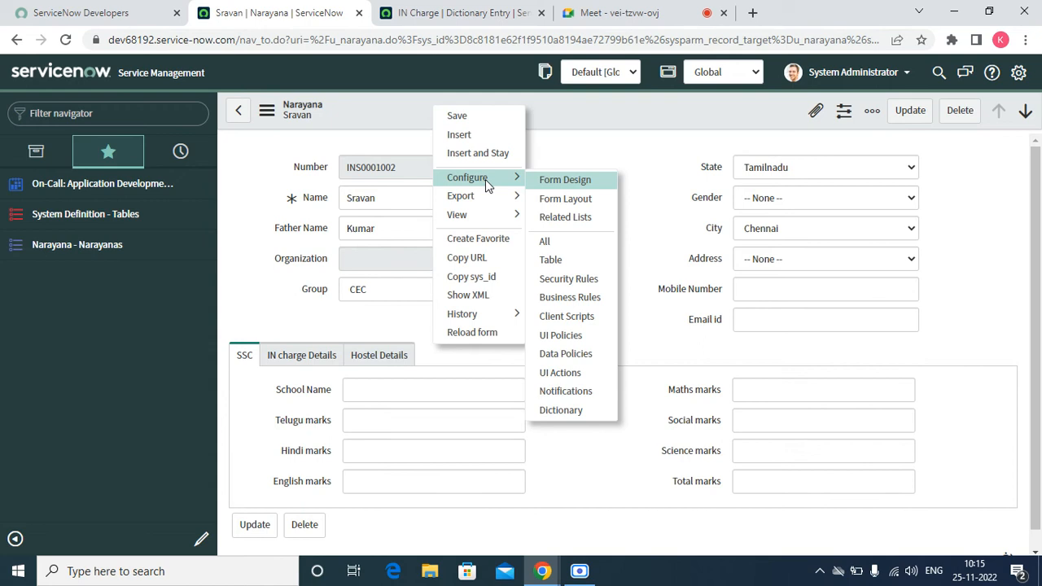
{"action": "left_click", "coordinate": [593, 199]}
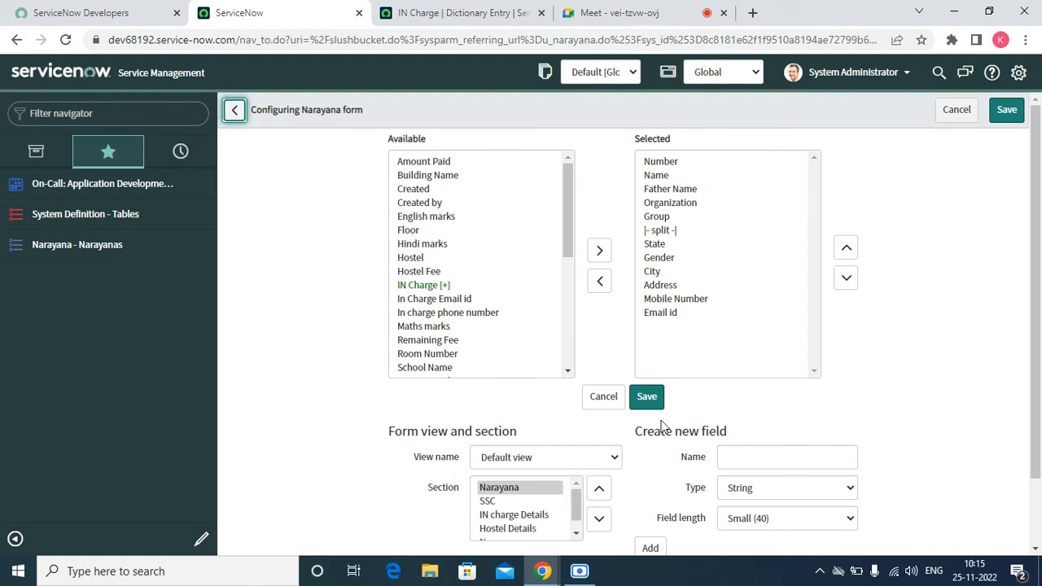
{"action": "scroll", "coordinate": [1033, 541], "scroll_direction": "down", "scroll_amount": 2}
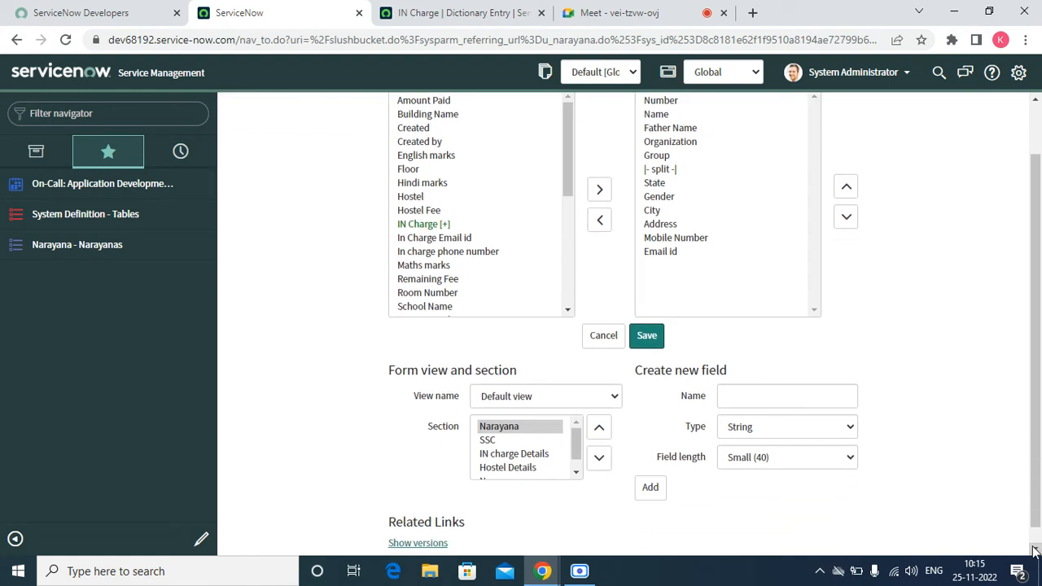
{"action": "left_click", "coordinate": [571, 398]}
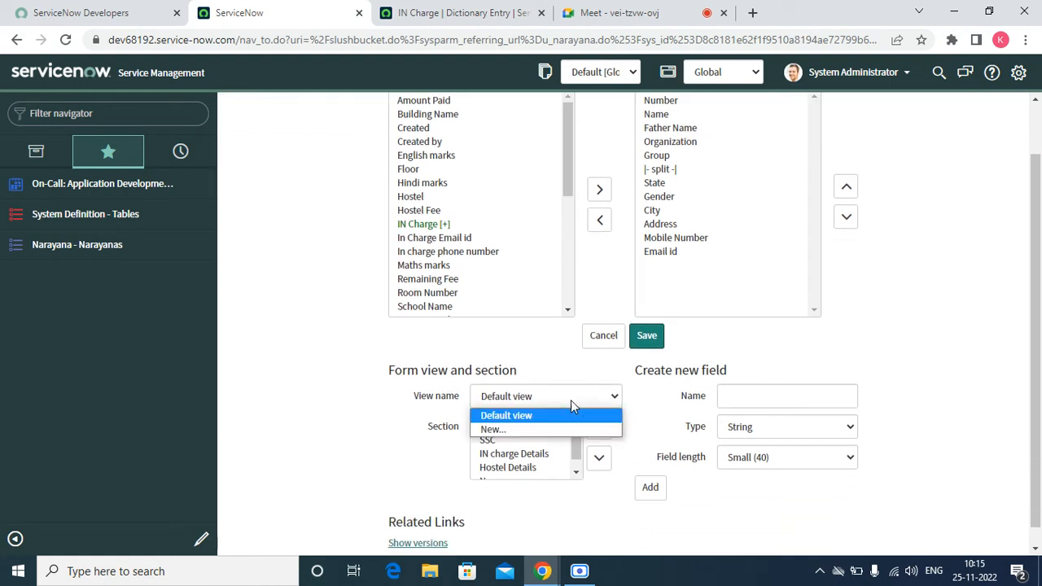
{"action": "left_click", "coordinate": [521, 430]}
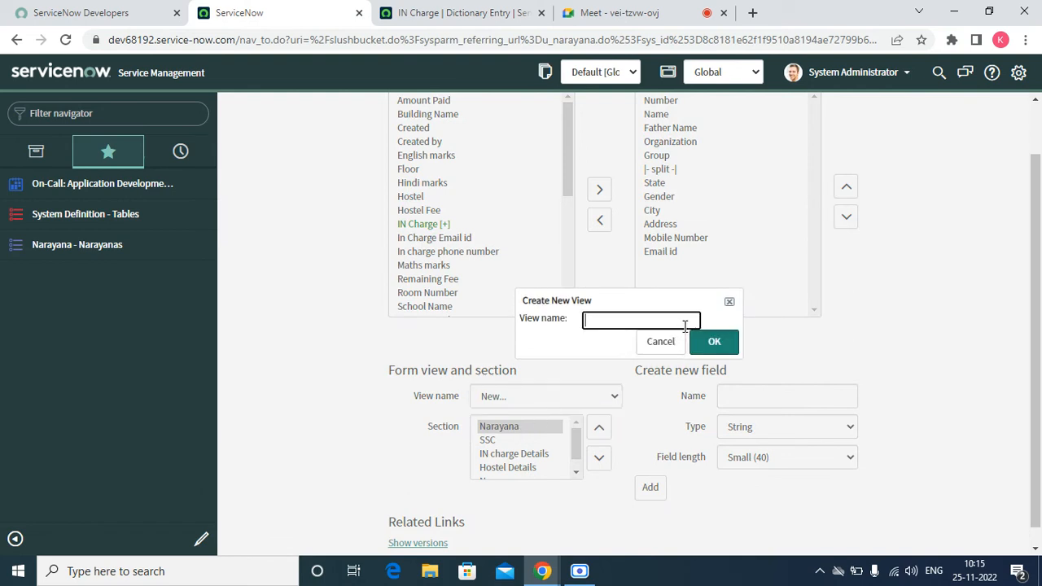
{"action": "type", "text": "SSC"}
{"action": "left_click", "coordinate": [714, 342]}
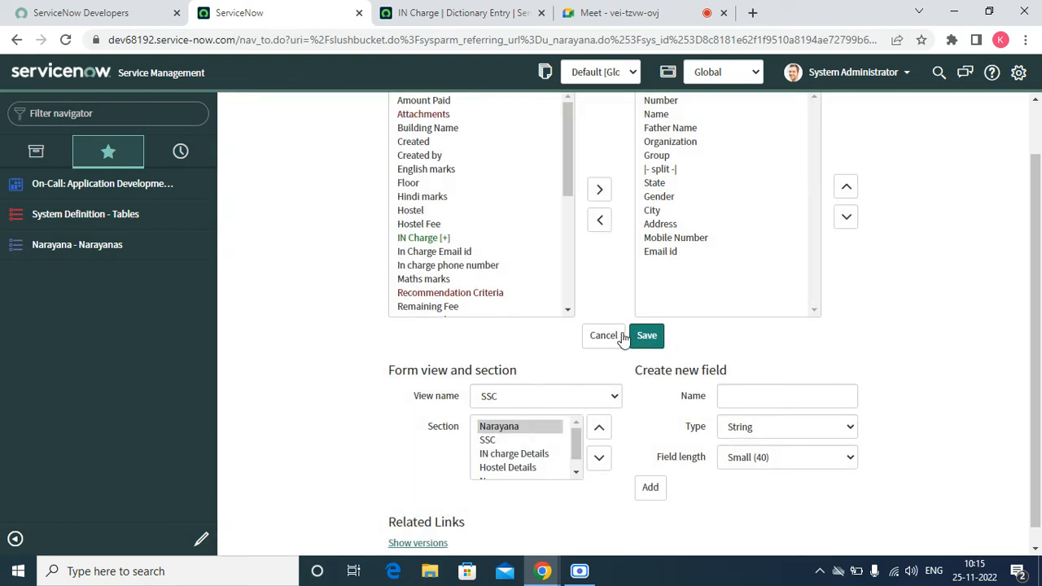
- Remove all the selected fields from the Narayana section of the SSC view
{"action": "left_click", "coordinate": [675, 258]}
{"action": "key", "text": "ctrl+a"}
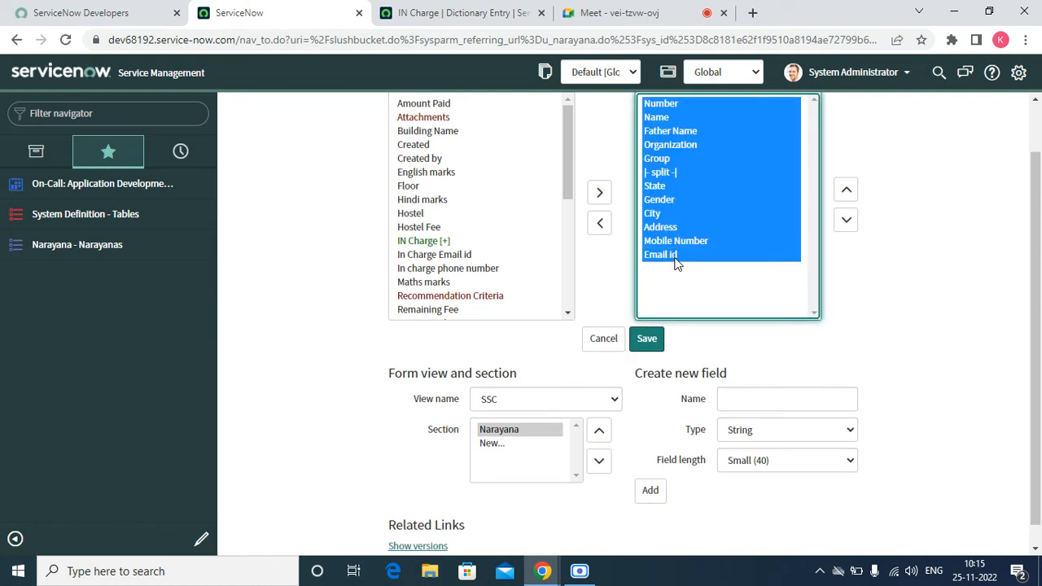
{"action": "left_click", "coordinate": [603, 194]}
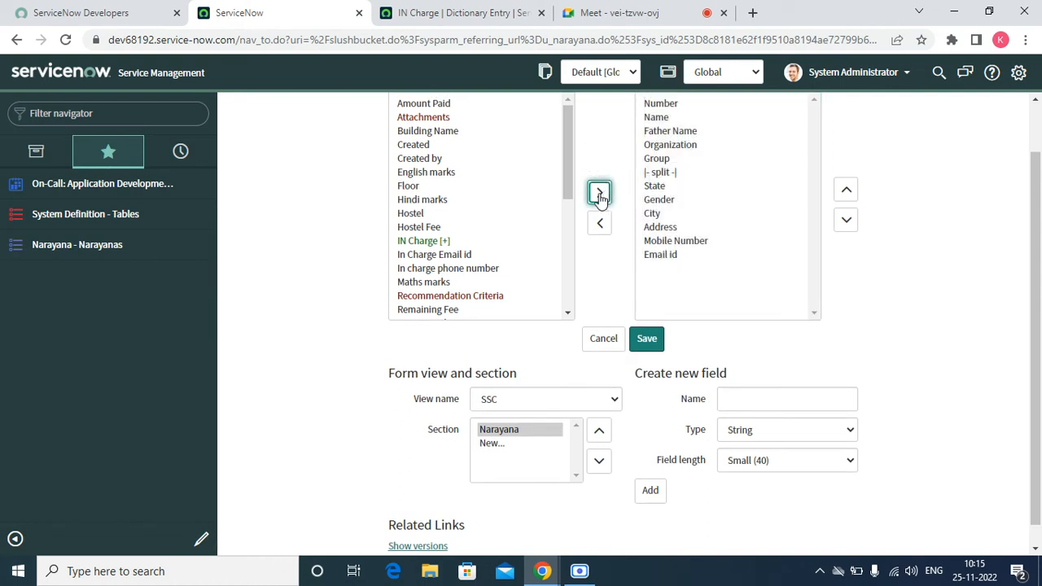
{"action": "left_click", "coordinate": [660, 230]}
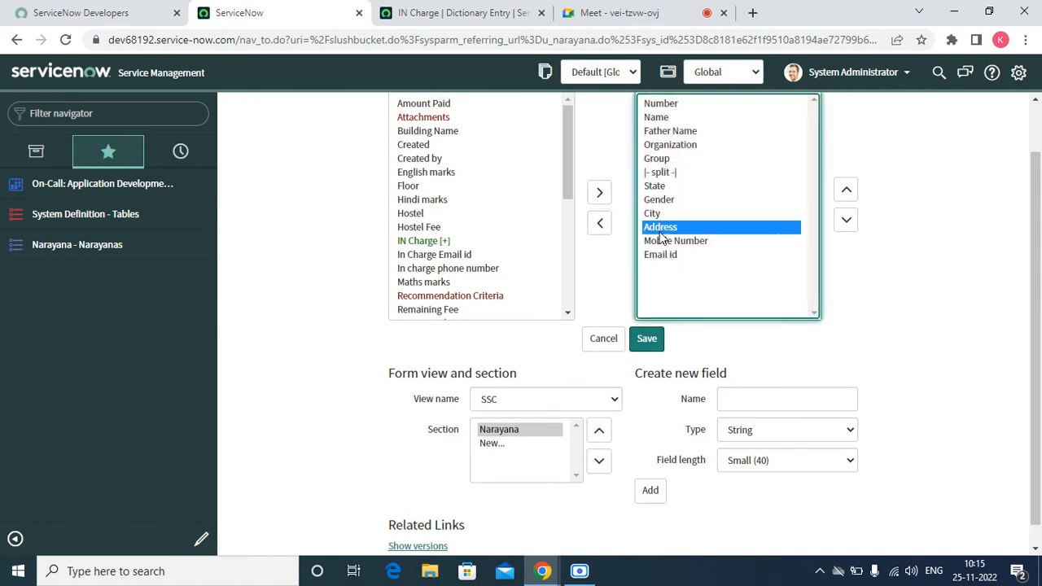
{"action": "key", "text": "ctrl+a"}
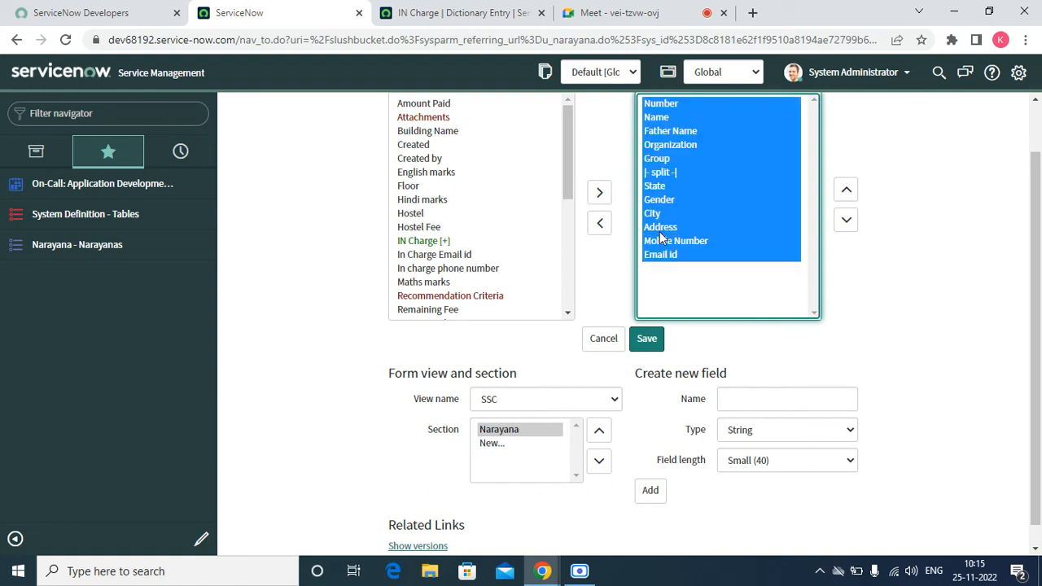
{"action": "left_click", "coordinate": [602, 225]}
- Add the Hindi marks, English marks, Maths marks, School Name, Social marks and Science marks fields to the SSC view's Narayana section
{"action": "double_click", "coordinate": [438, 201]}
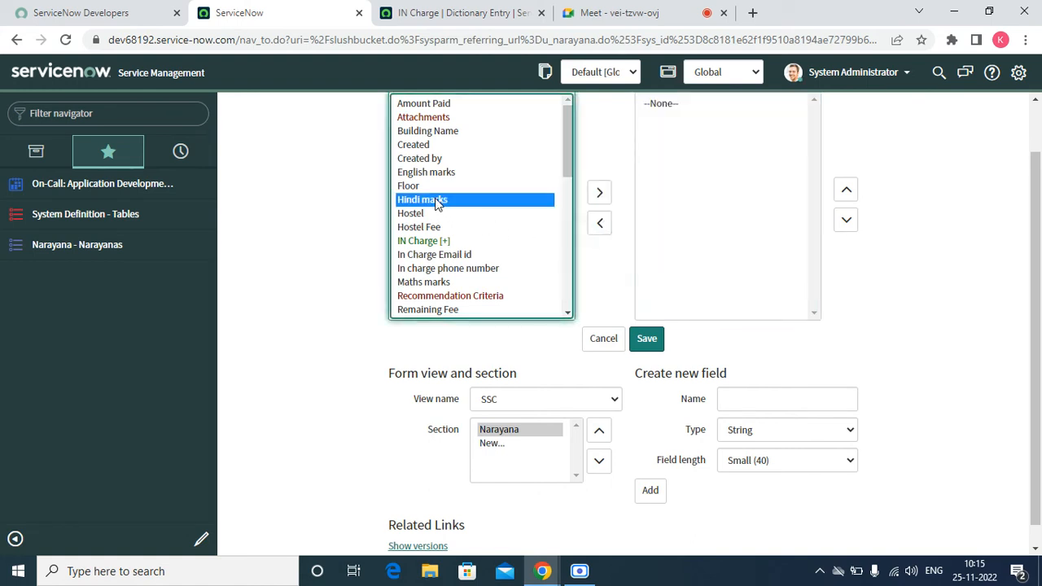
{"action": "double_click", "coordinate": [437, 173]}
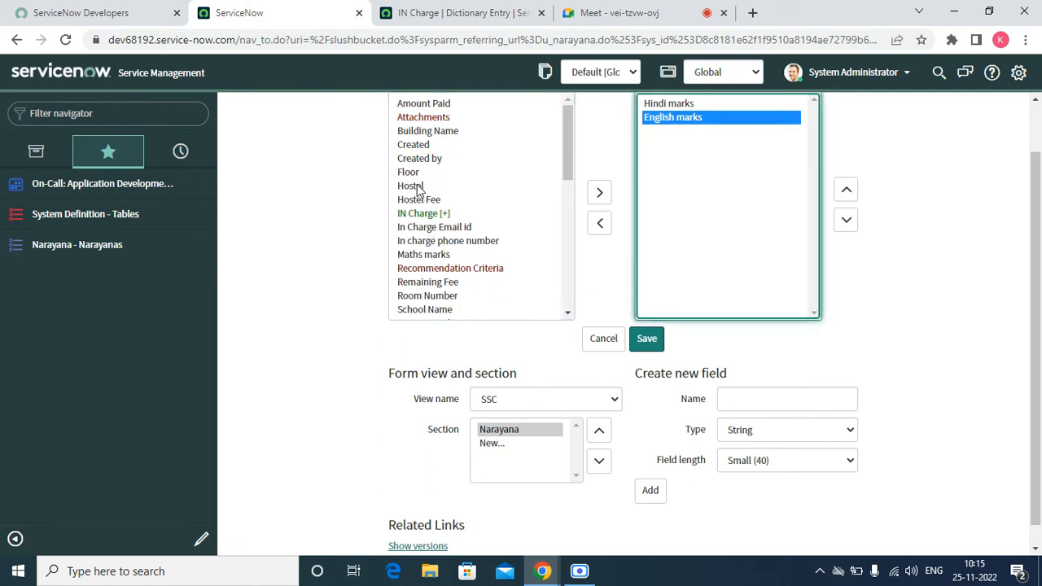
{"action": "double_click", "coordinate": [427, 255]}
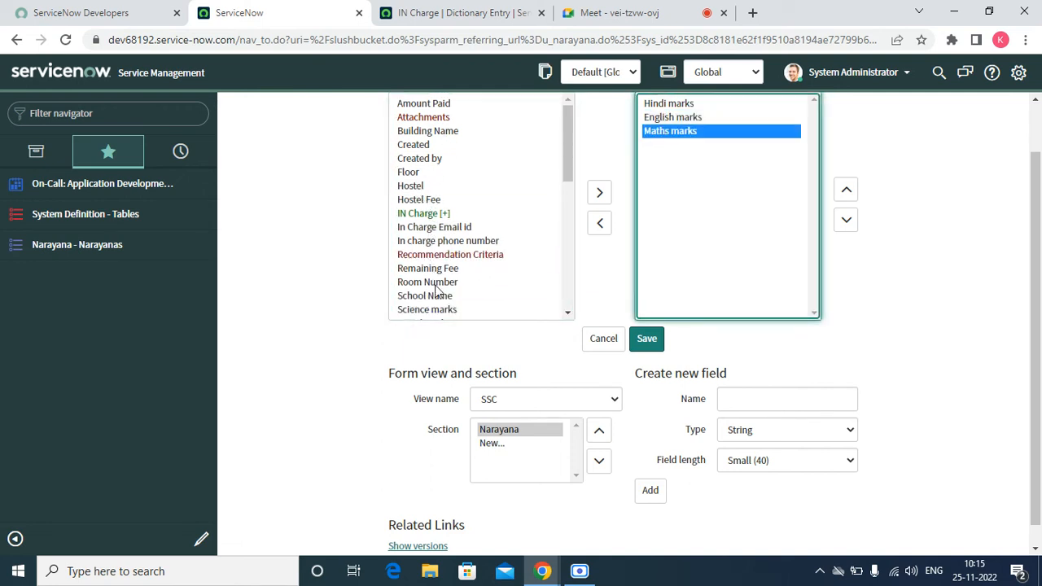
{"action": "double_click", "coordinate": [434, 297]}
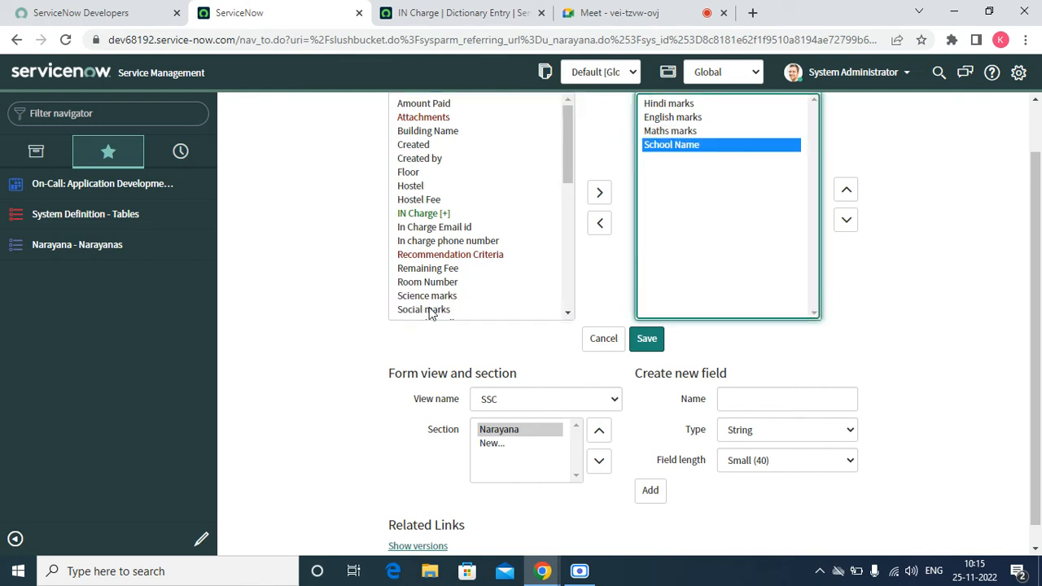
{"action": "double_click", "coordinate": [432, 312]}
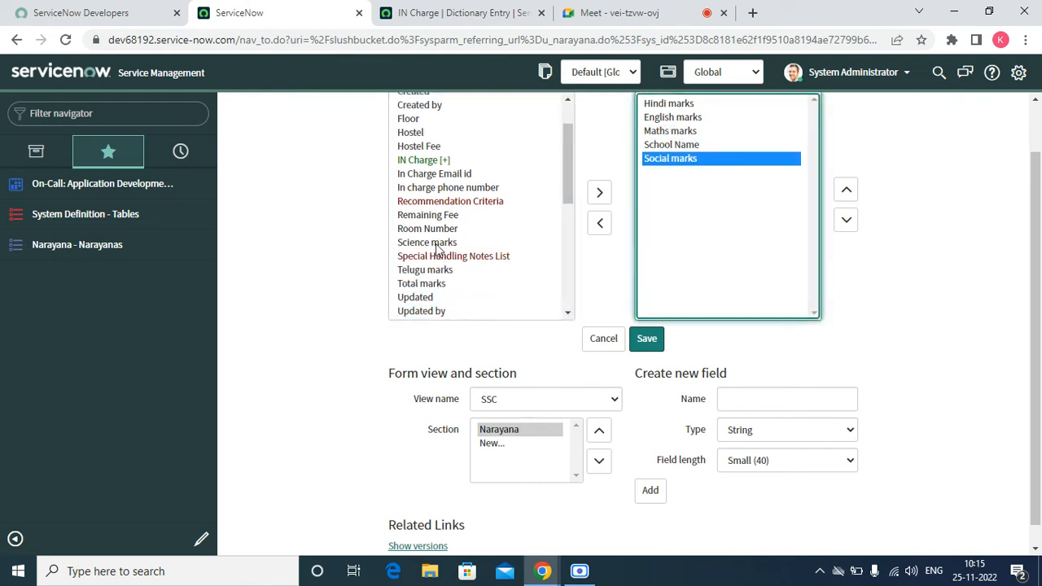
{"action": "double_click", "coordinate": [437, 248]}
- Add the Total marks and Telugu marks fields to the Narayana section of the SSC view
{"action": "left_click", "coordinate": [433, 203]}
{"action": "key", "text": "t"}
{"action": "key", "text": "o"}
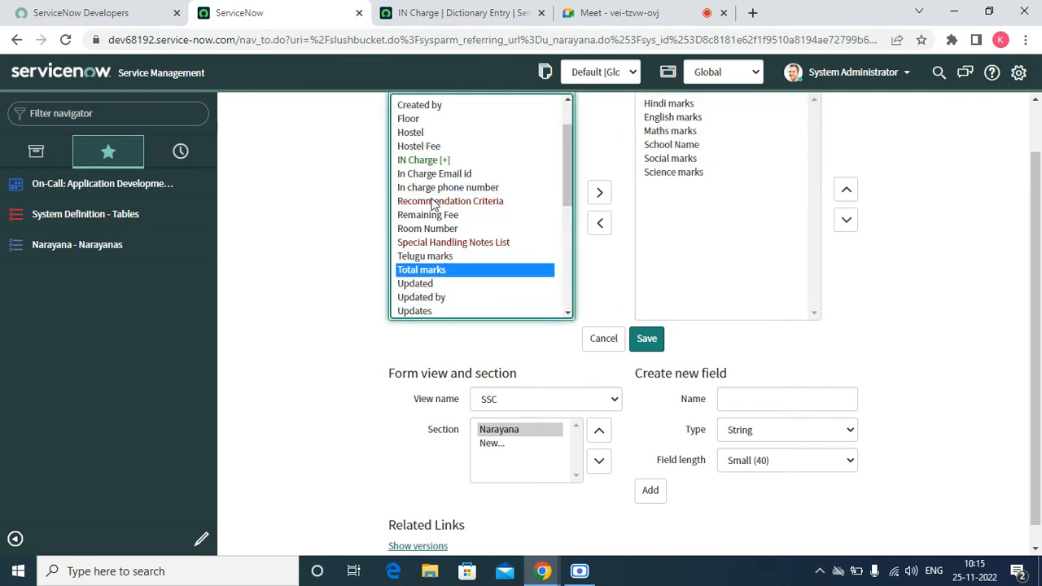
{"action": "left_click", "coordinate": [600, 192]}
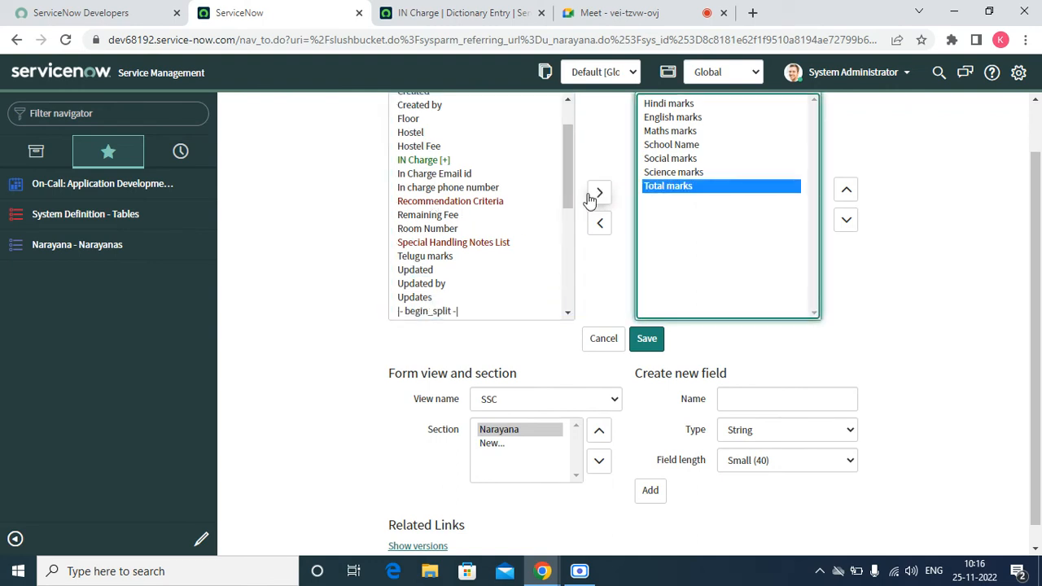
{"action": "left_click", "coordinate": [446, 259]}
{"action": "left_click", "coordinate": [599, 192]}
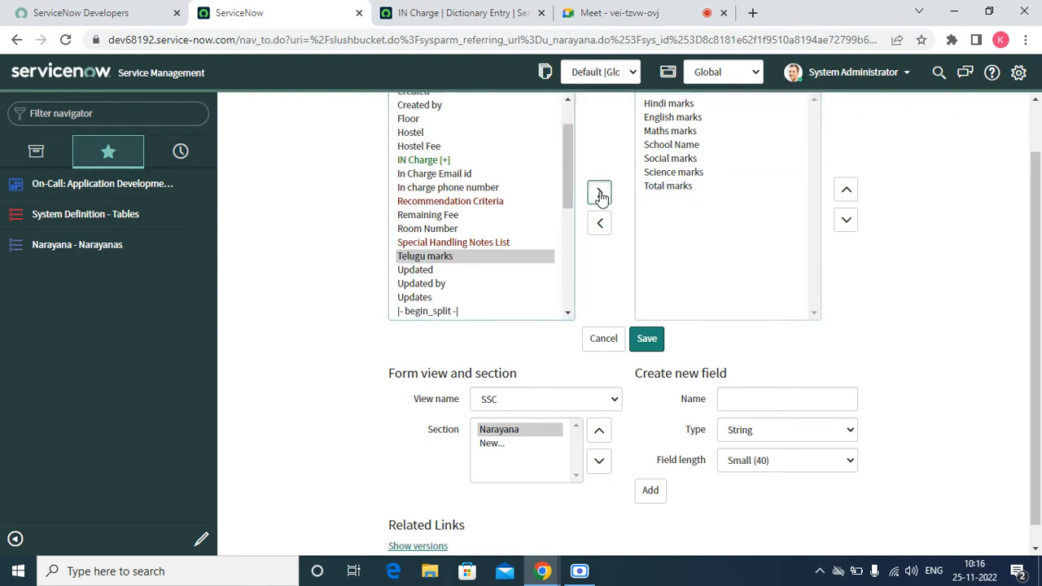
- Reorder the selected fields so School Name comes first and Telugu marks second, and save the SSC layout
{"action": "left_click", "coordinate": [847, 191]}
{"action": "left_click", "coordinate": [846, 191]}
{"action": "left_click", "coordinate": [846, 190]}
{"action": "left_click", "coordinate": [847, 191]}
{"action": "left_click", "coordinate": [847, 191]}
{"action": "left_click", "coordinate": [847, 191]}
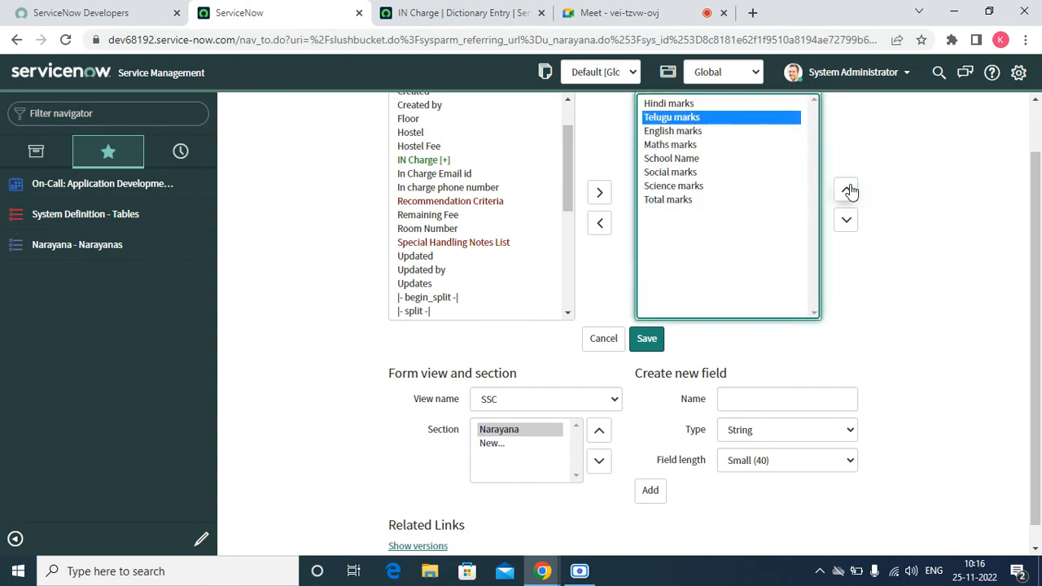
{"action": "left_click", "coordinate": [846, 190]}
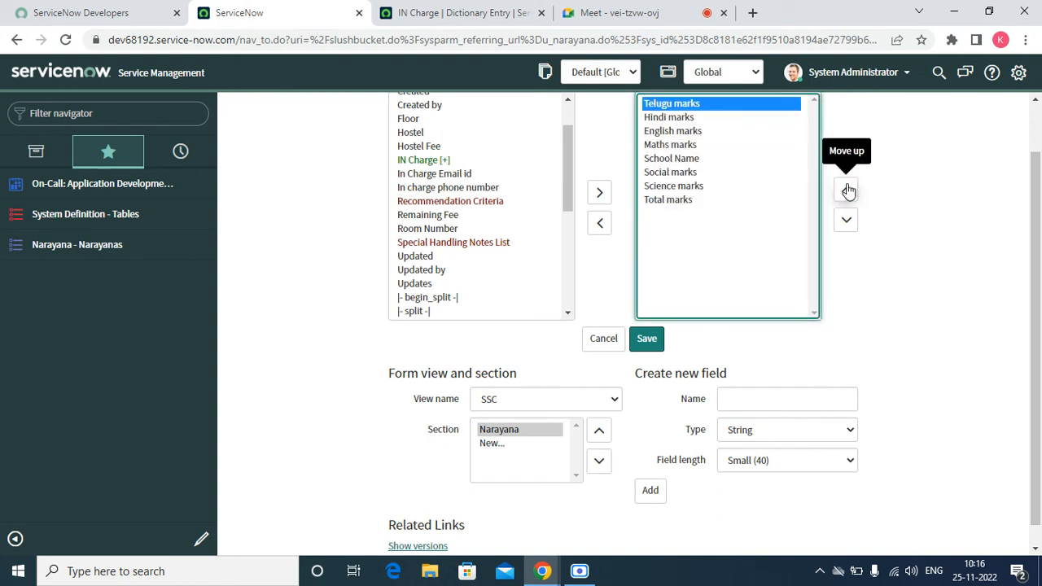
{"action": "left_click", "coordinate": [680, 159]}
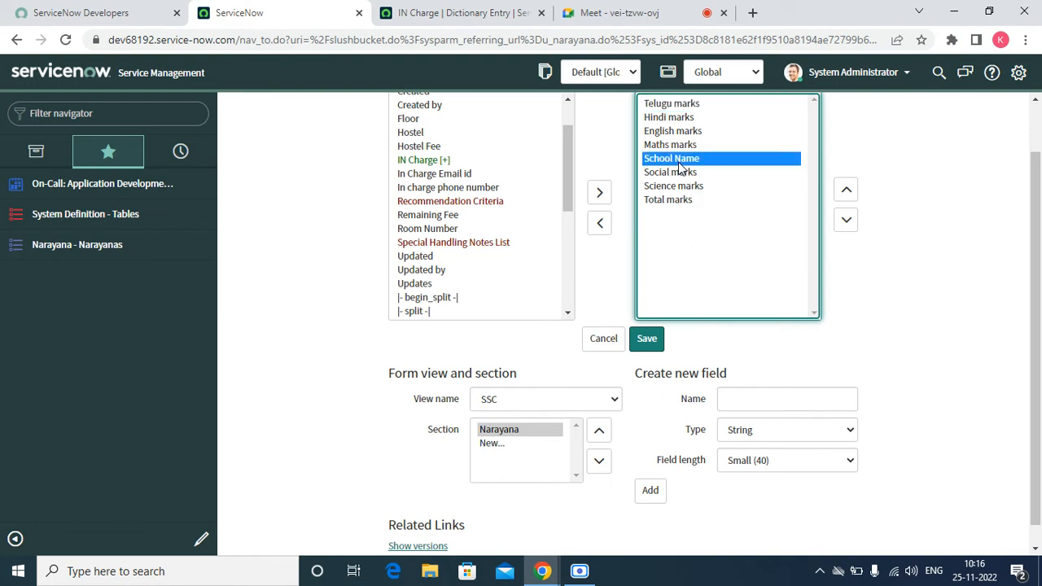
{"action": "left_click", "coordinate": [847, 189]}
{"action": "left_click", "coordinate": [847, 190]}
{"action": "left_click", "coordinate": [847, 189]}
{"action": "left_click", "coordinate": [846, 189]}
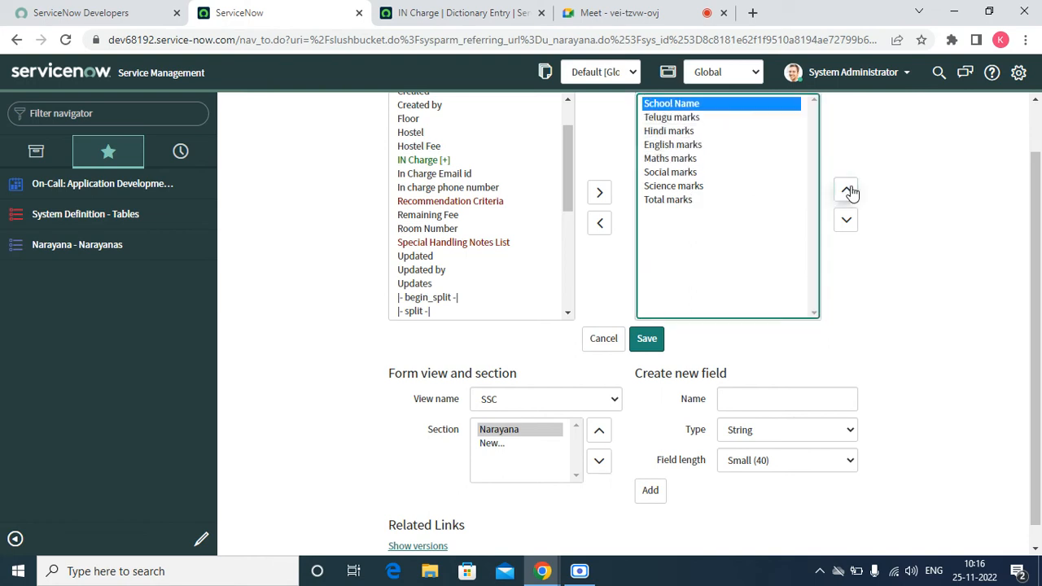
{"action": "left_click", "coordinate": [655, 339]}
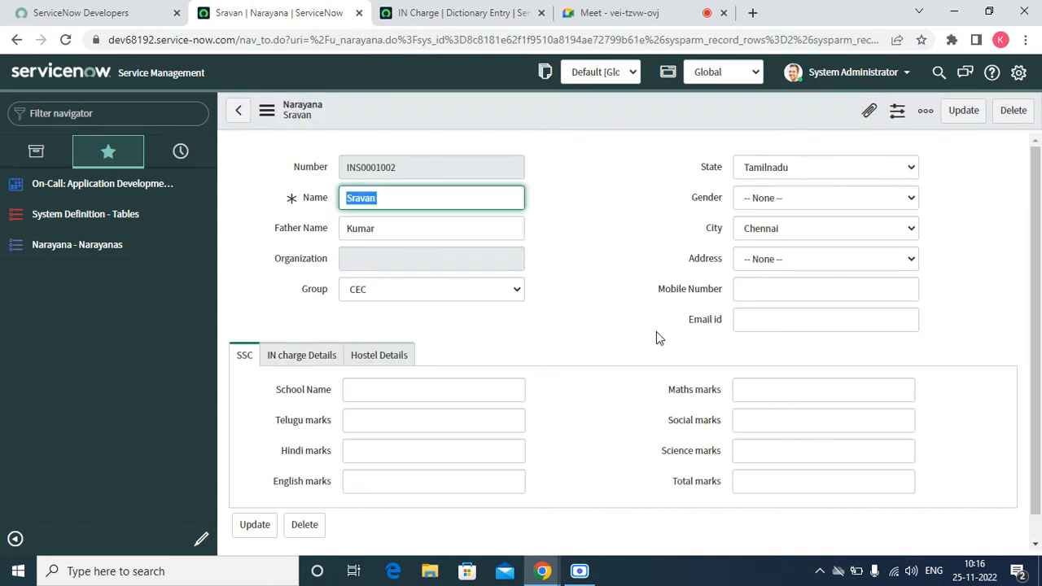
- Switch the Narayana record to the SSC form view
{"action": "left_click", "coordinate": [294, 112]}
{"action": "left_click", "coordinate": [318, 140]}
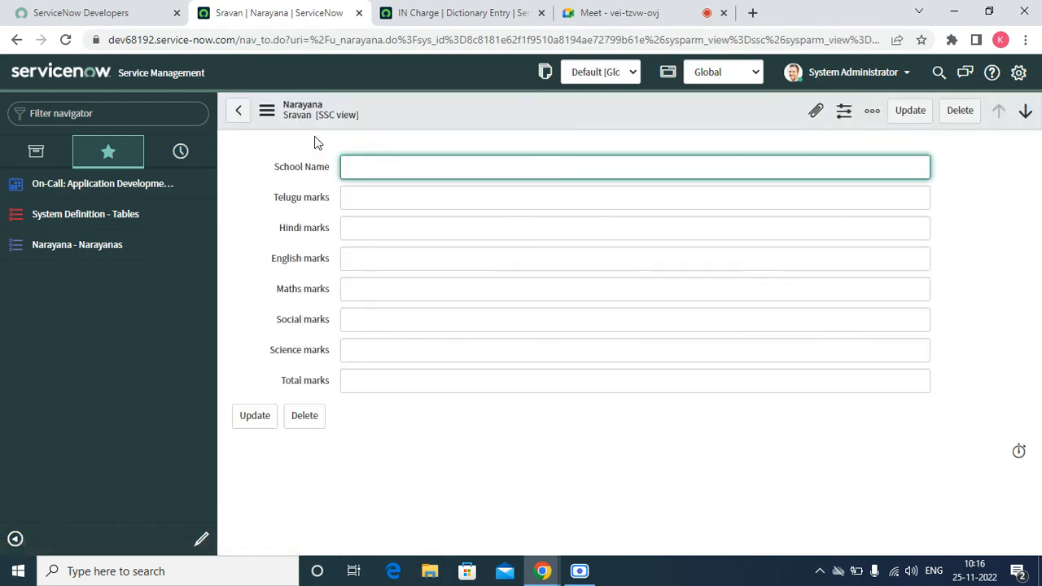
{"action": "left_click", "coordinate": [397, 119]}
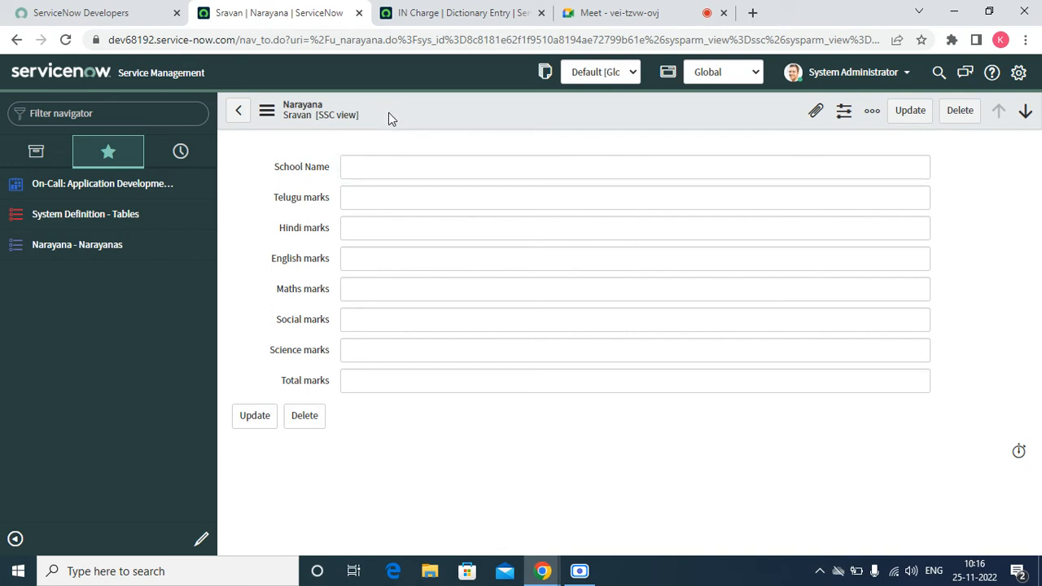
{"action": "left_click", "coordinate": [259, 109]}
{"action": "right_click", "coordinate": [259, 111]}
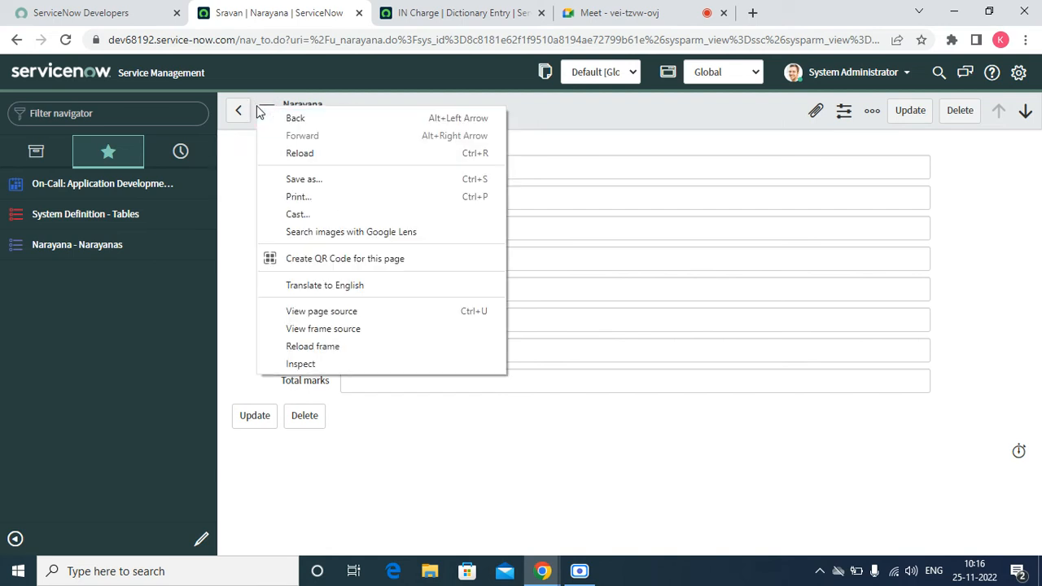
{"action": "left_click", "coordinate": [227, 151]}
{"action": "left_click", "coordinate": [228, 153]}
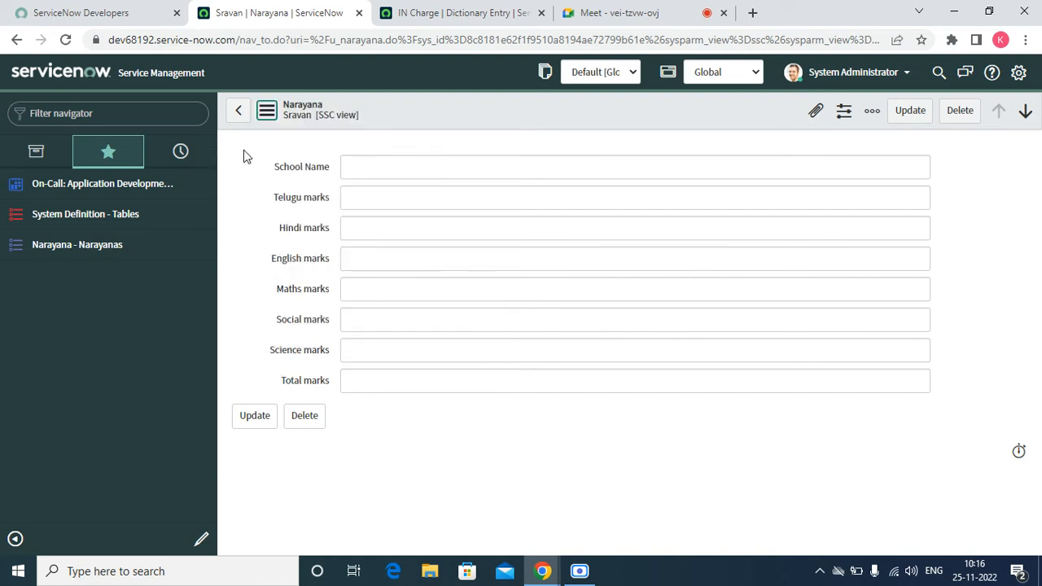
- Open the SSC view's form layout and add the begin_split, split and end_split formatters to the selected fields
{"action": "left_click", "coordinate": [266, 110]}
{"action": "mouse_move", "coordinate": [300, 181]}
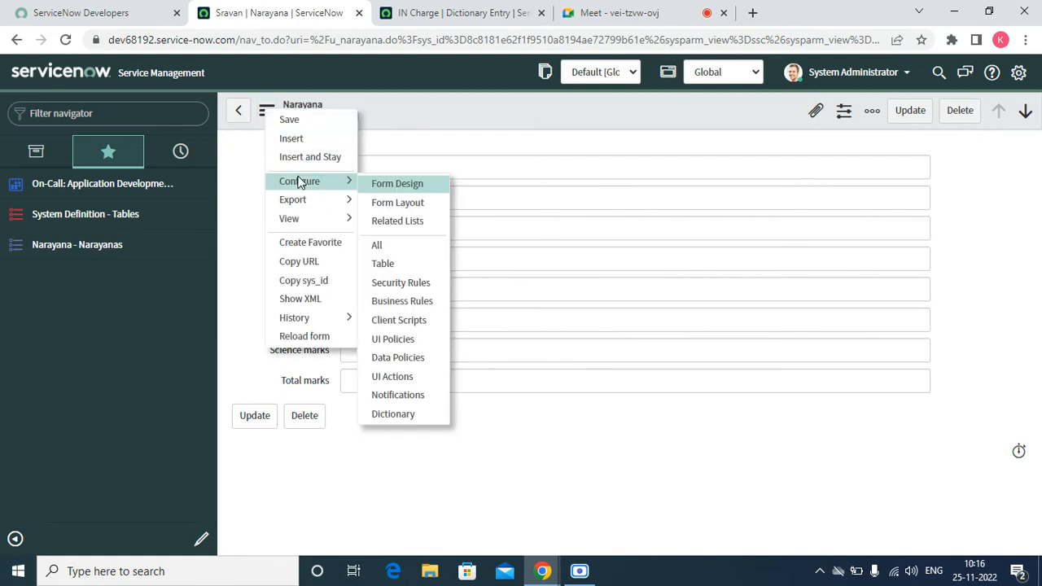
{"action": "left_click", "coordinate": [399, 204]}
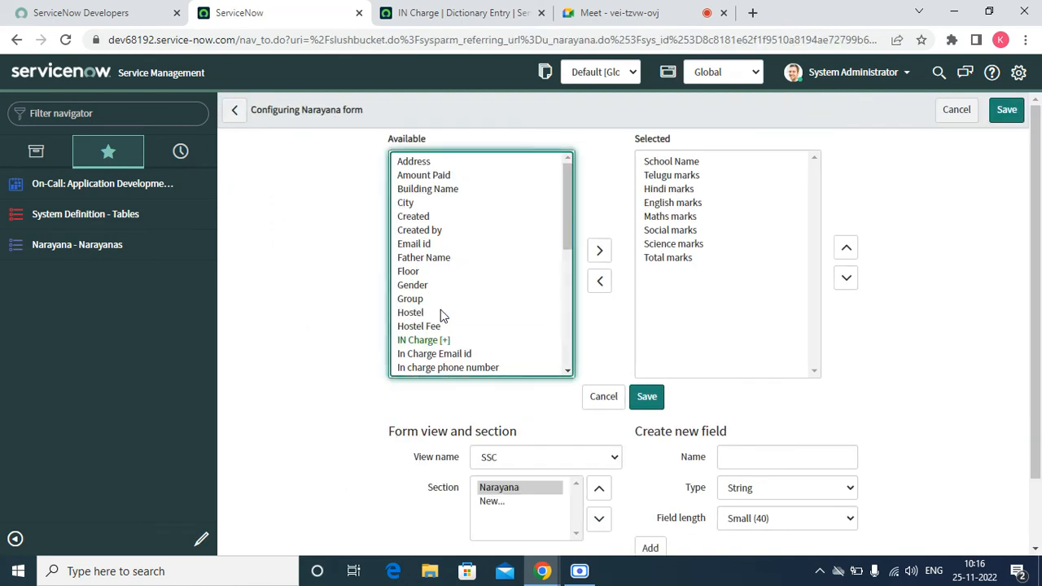
{"action": "key", "text": "s"}
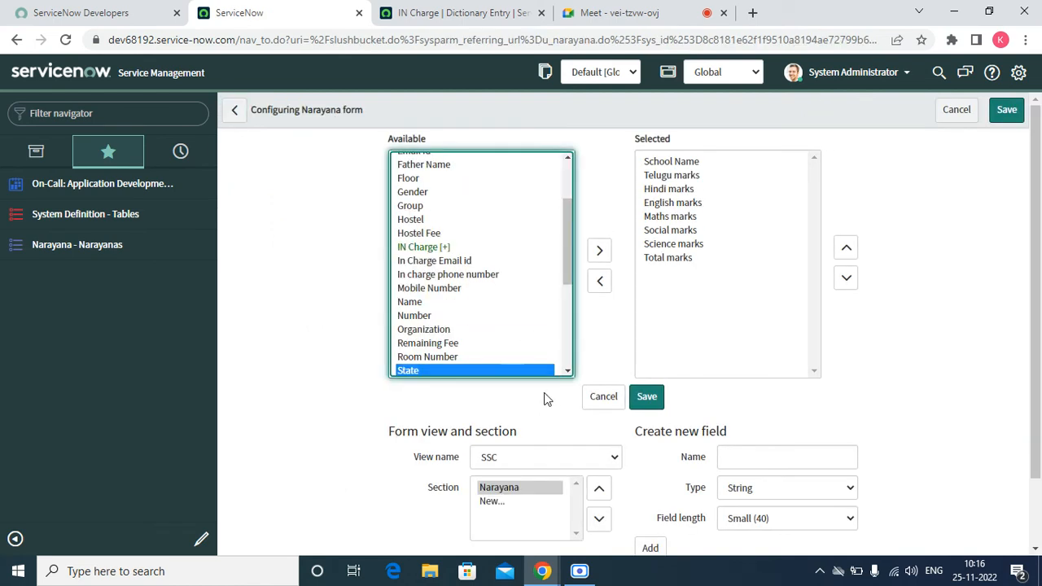
{"action": "scroll", "coordinate": [570, 372], "scroll_direction": "down", "scroll_amount": 2}
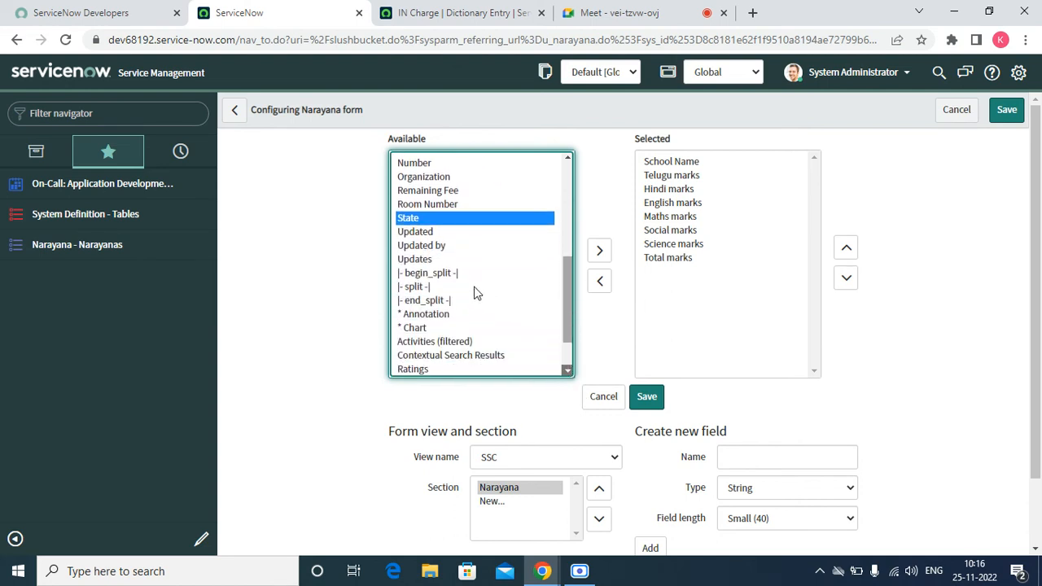
{"action": "double_click", "coordinate": [431, 272]}
{"action": "double_click", "coordinate": [419, 287]}
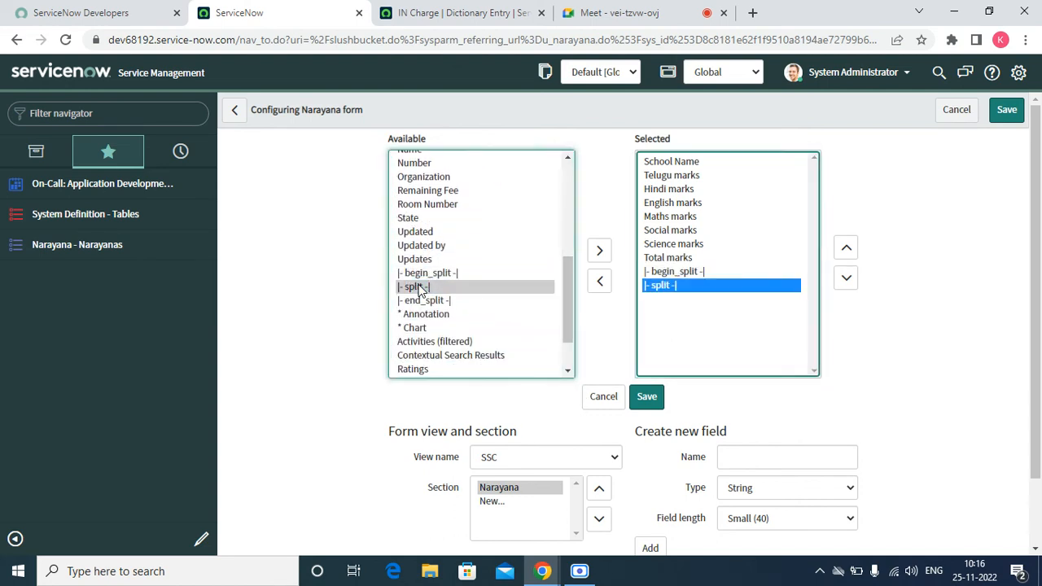
{"action": "double_click", "coordinate": [432, 301]}
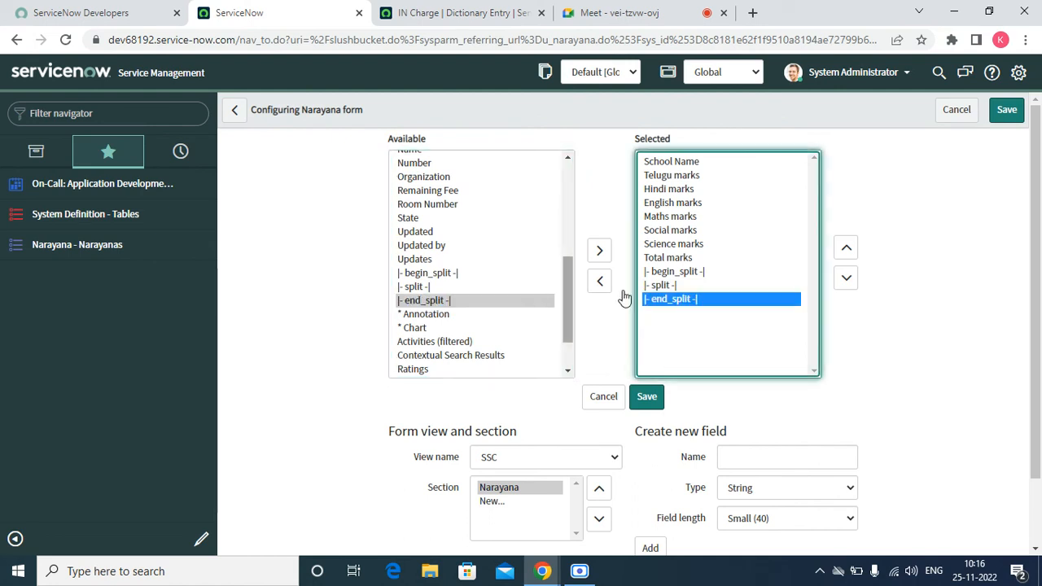
- Move the begin_split formatter to the start of the selected fields, above School Name
{"action": "left_click", "coordinate": [675, 271]}
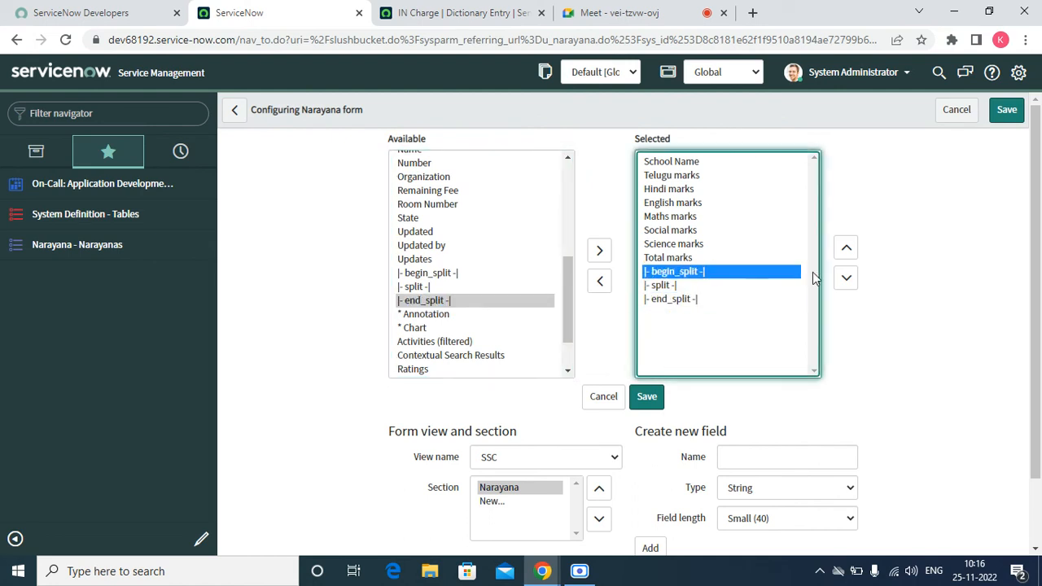
{"action": "left_click", "coordinate": [847, 248]}
{"action": "left_click", "coordinate": [847, 247]}
{"action": "left_click", "coordinate": [847, 247]}
{"action": "left_click", "coordinate": [847, 247]}
{"action": "left_click", "coordinate": [847, 247]}
- Move the split formatter between English marks and Maths marks and save the SSC layout
{"action": "left_click", "coordinate": [847, 247]}
{"action": "left_click", "coordinate": [846, 247]}
{"action": "left_click", "coordinate": [846, 247]}
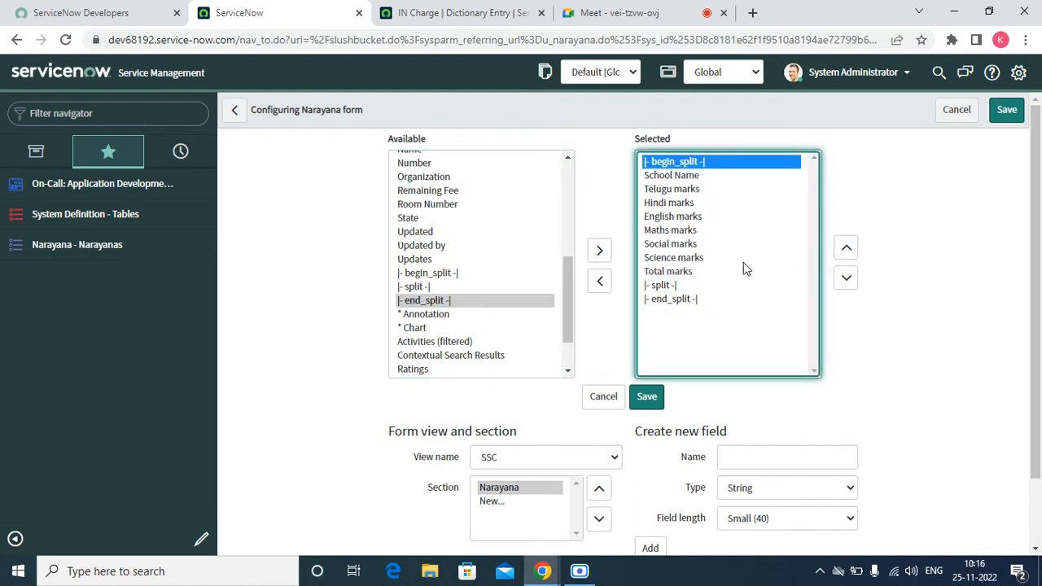
{"action": "left_click", "coordinate": [675, 287]}
{"action": "left_click", "coordinate": [846, 248]}
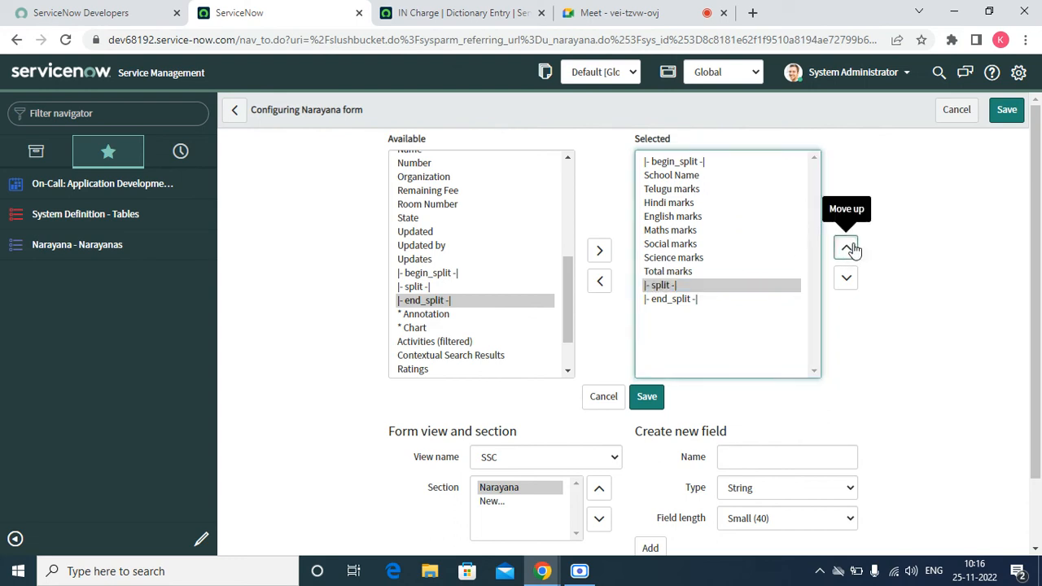
{"action": "left_click", "coordinate": [847, 248]}
{"action": "left_click", "coordinate": [847, 248]}
{"action": "left_click", "coordinate": [846, 248]}
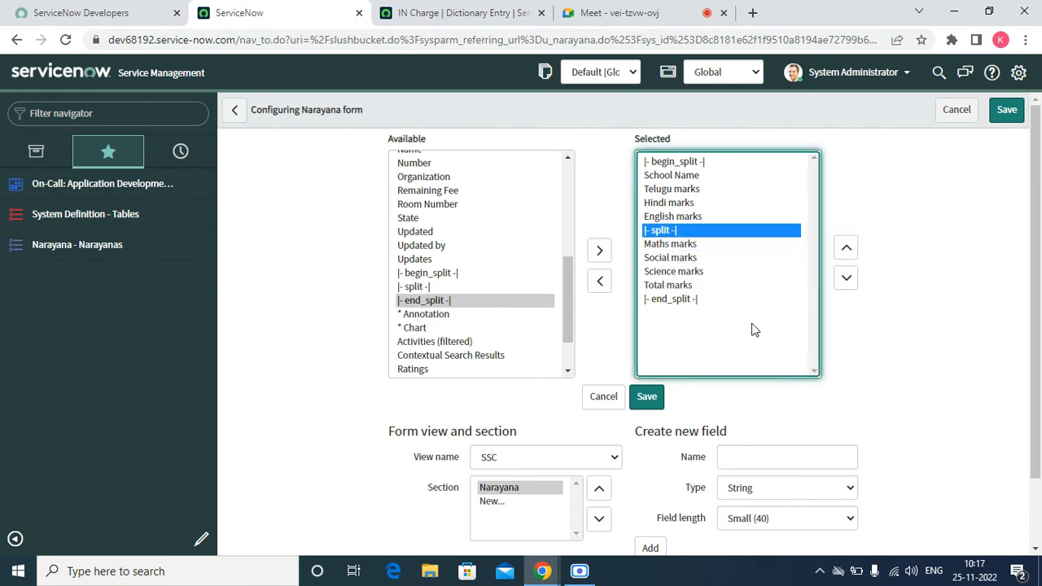
{"action": "left_click", "coordinate": [653, 396]}
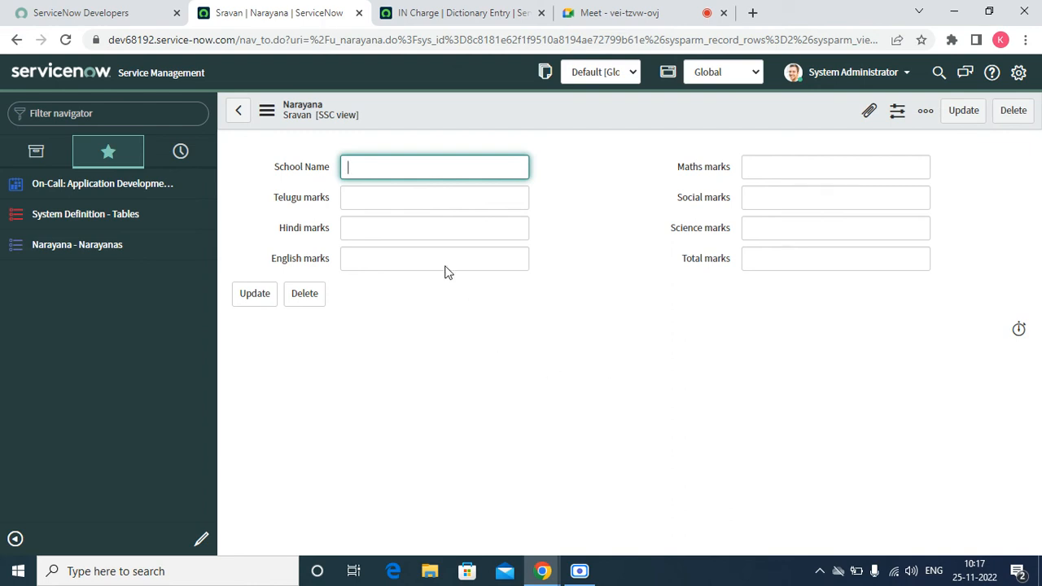
- Reopen the Narayana form's layout configuration and create a new form view named Hostel Details
{"action": "left_click", "coordinate": [404, 113]}
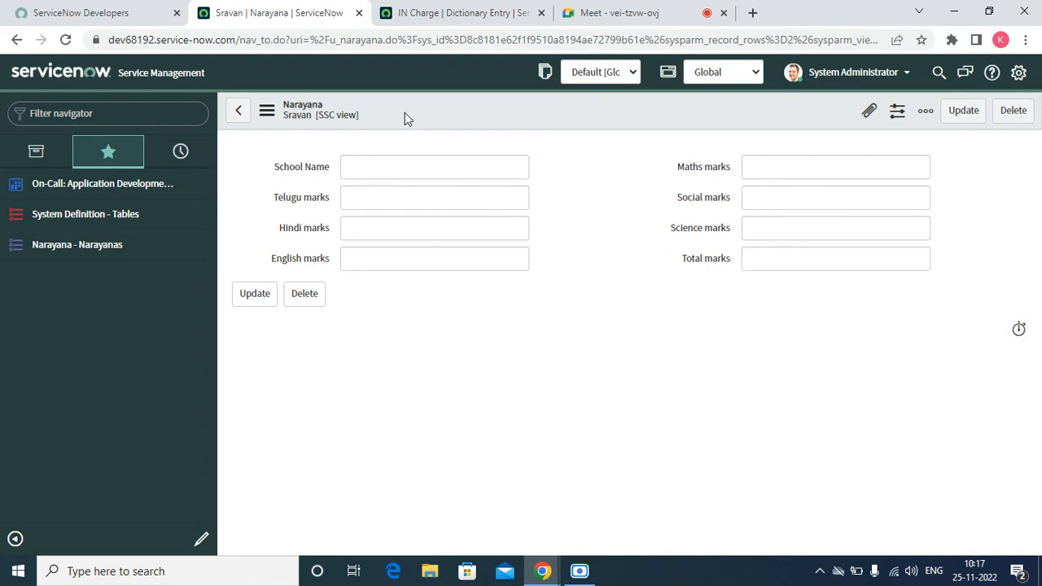
{"action": "left_click", "coordinate": [266, 112]}
{"action": "mouse_move", "coordinate": [319, 189]}
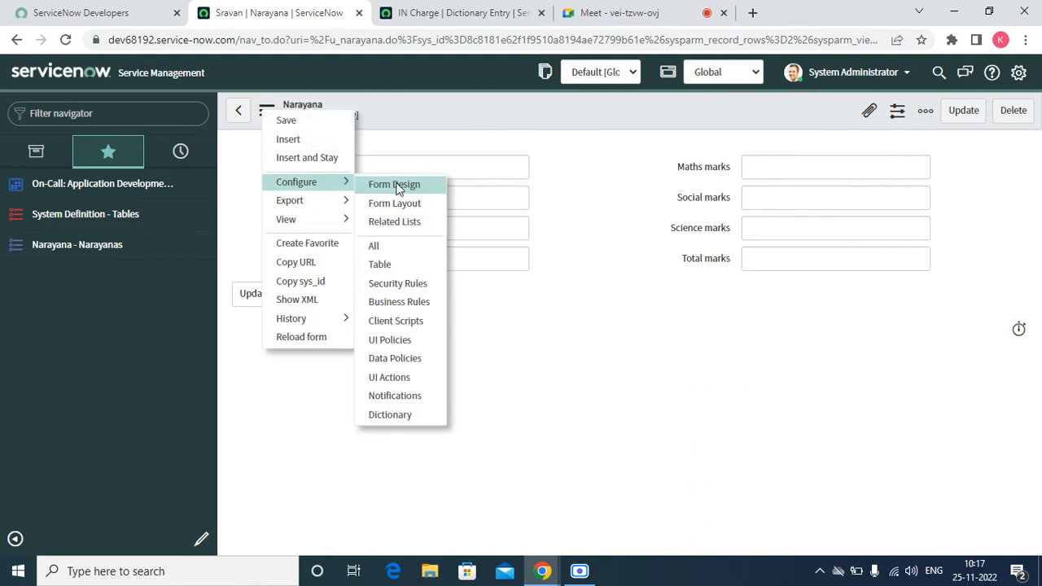
{"action": "left_click", "coordinate": [397, 205]}
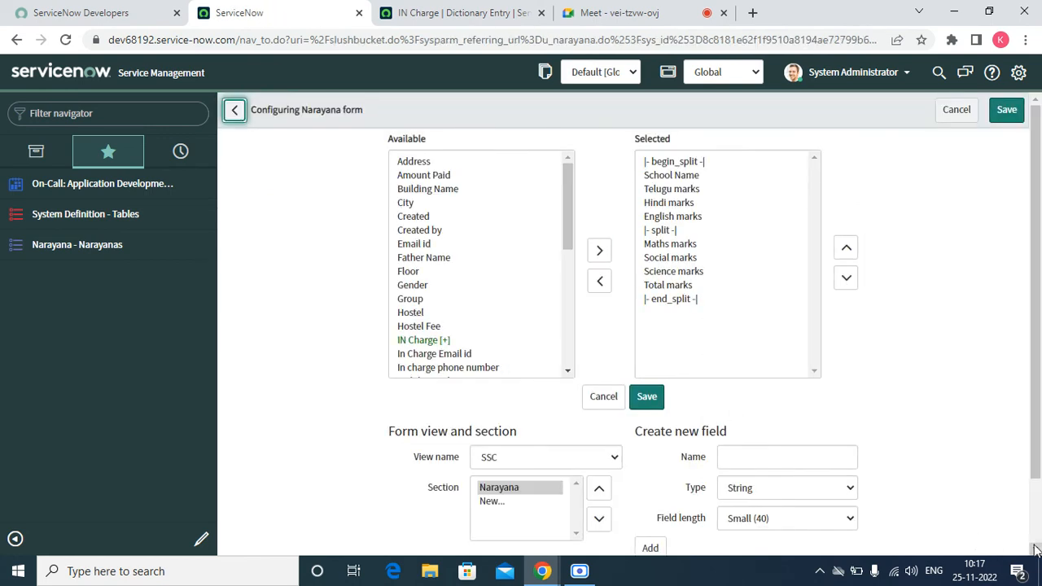
{"action": "scroll", "coordinate": [875, 524], "scroll_direction": "down", "scroll_amount": 1}
{"action": "left_click", "coordinate": [568, 377]}
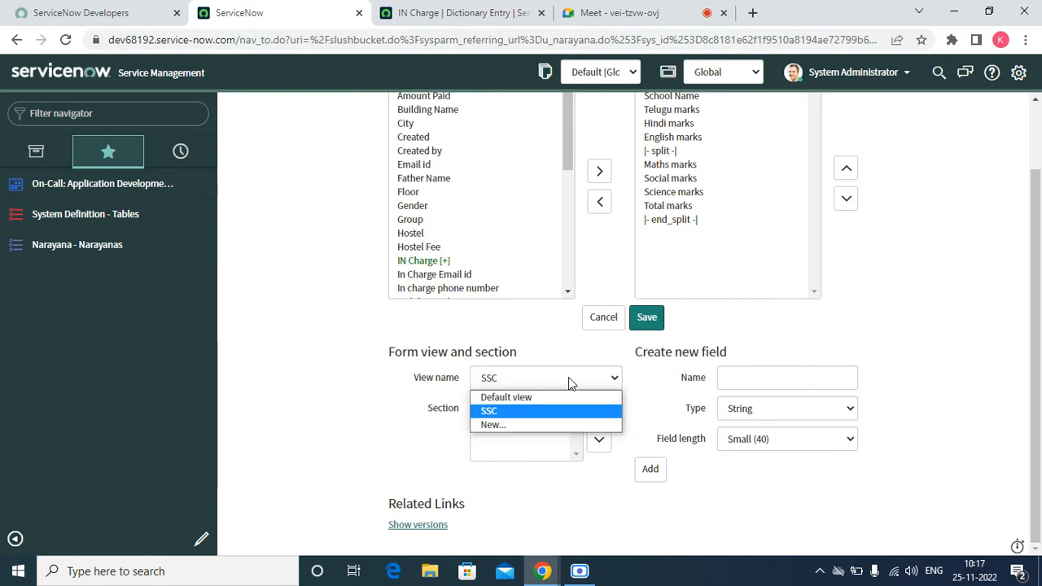
{"action": "left_click", "coordinate": [507, 424]}
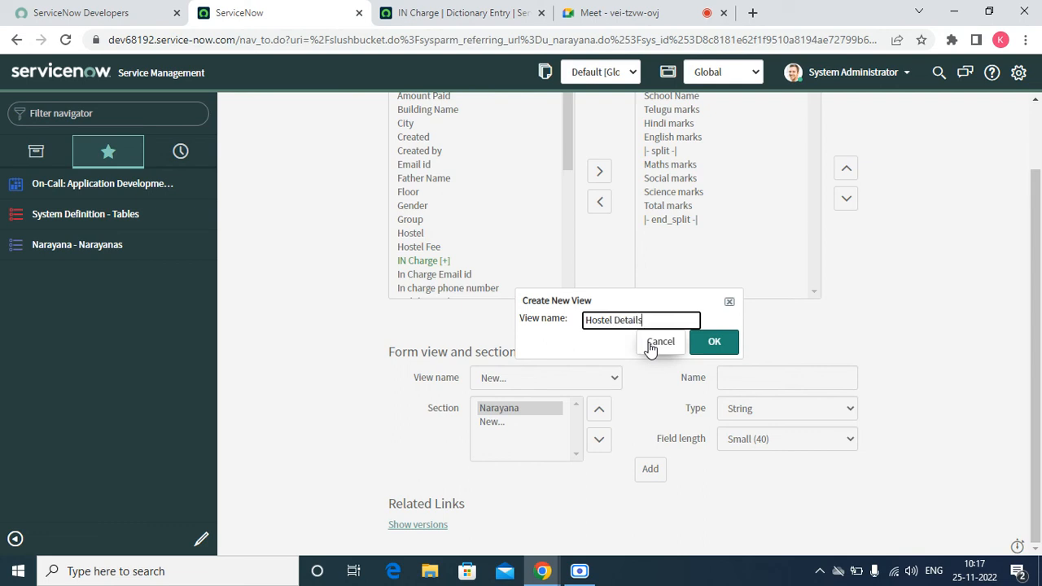
{"action": "left_click", "coordinate": [714, 342]}
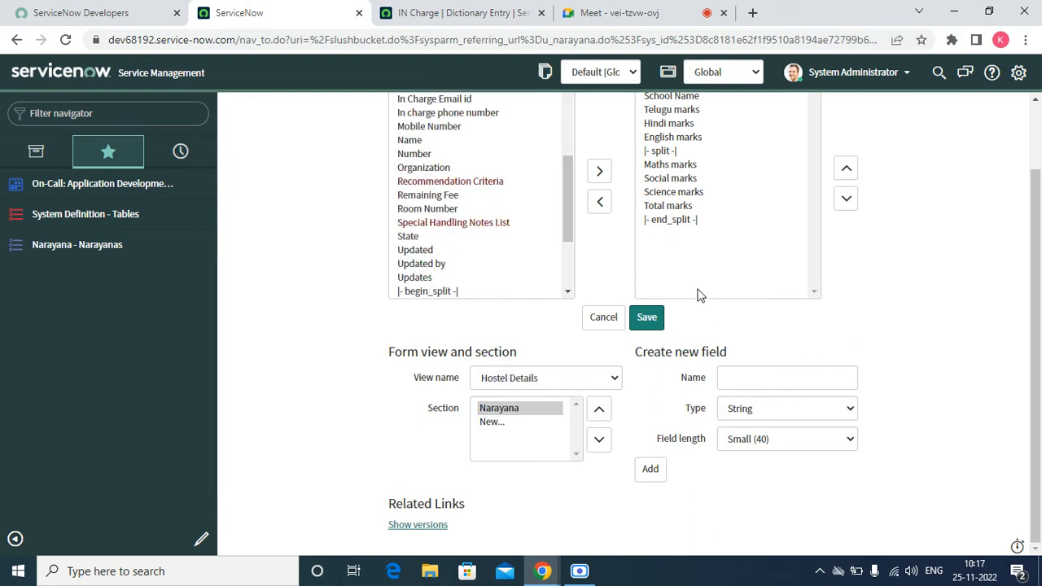
- Remove all inherited fields and split formatters from the selected list of the Hostel Details view
{"action": "left_click", "coordinate": [684, 236]}
{"action": "key", "text": "ctrl+a"}
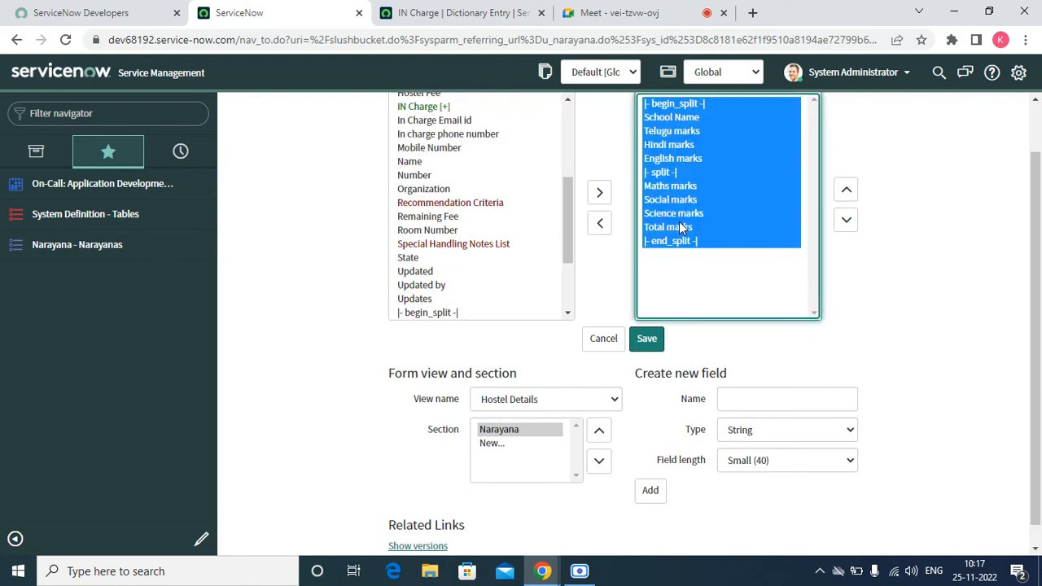
{"action": "left_click", "coordinate": [600, 221]}
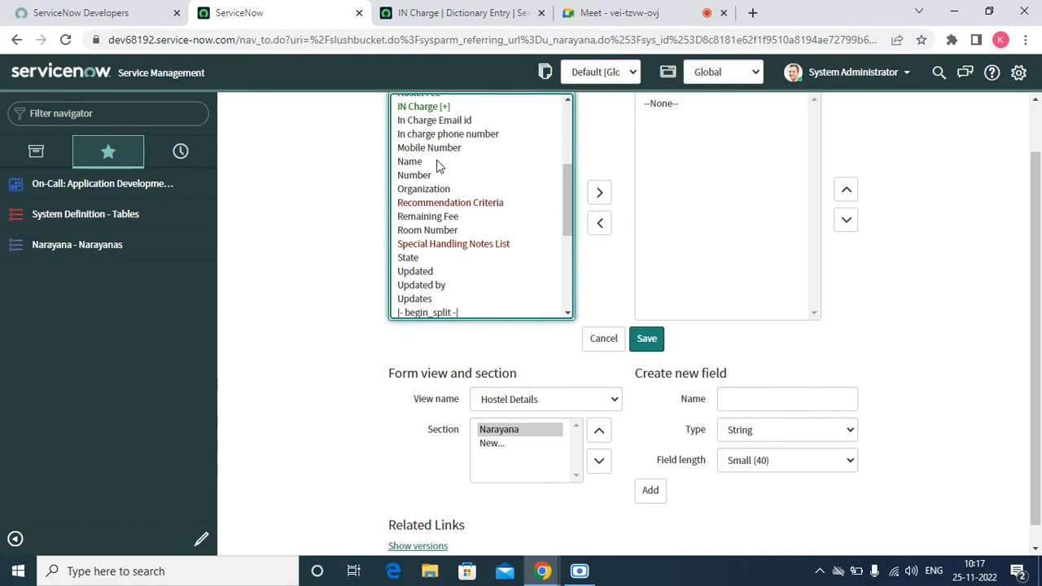
- Add Remaining Fee, Hostel Fee, Hostel, Building Name, Floor and Room Number to the Hostel Details view's selected fields
{"action": "double_click", "coordinate": [442, 217]}
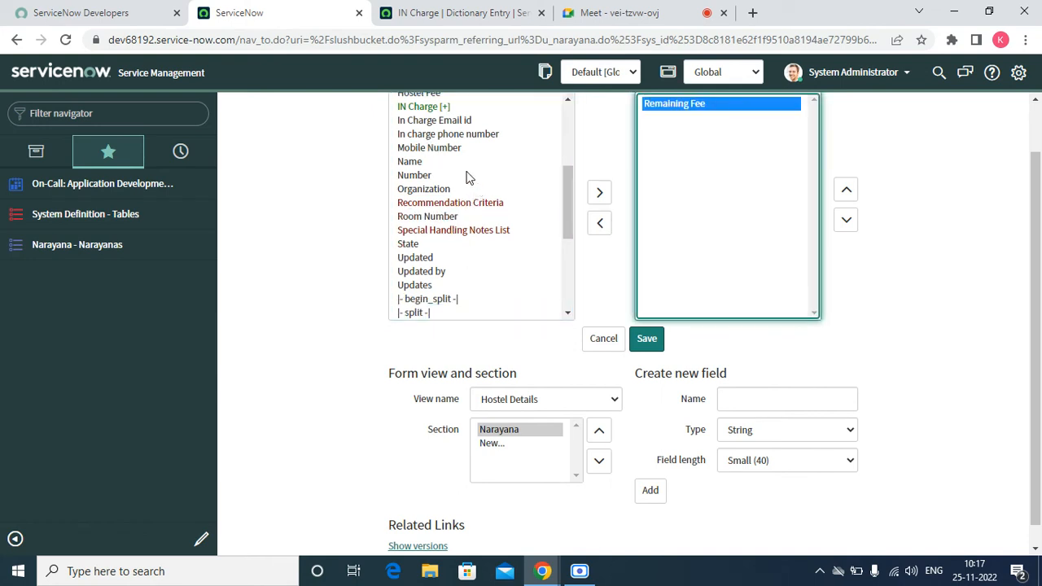
{"action": "left_click", "coordinate": [568, 100]}
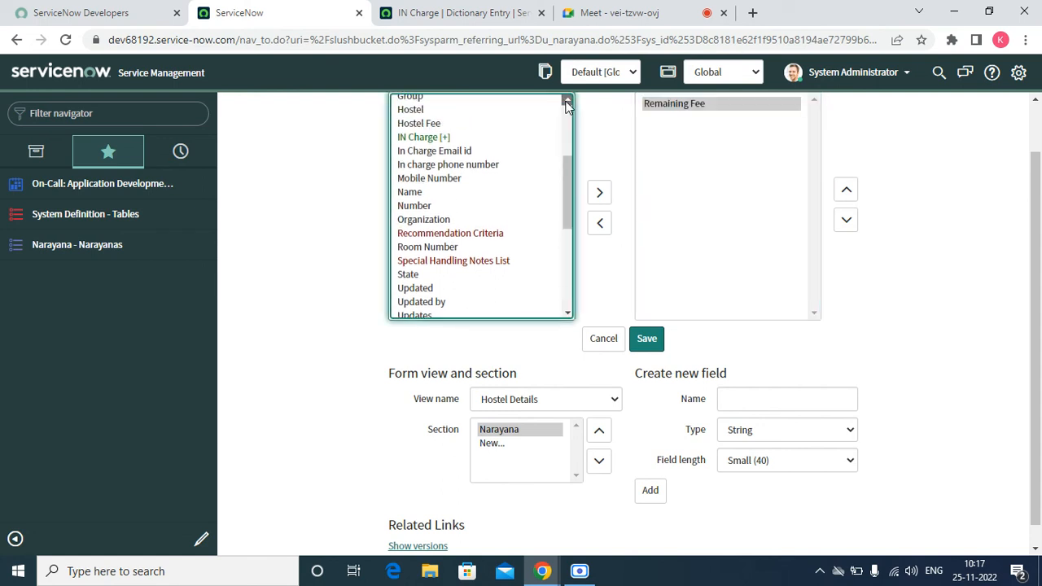
{"action": "double_click", "coordinate": [430, 184]}
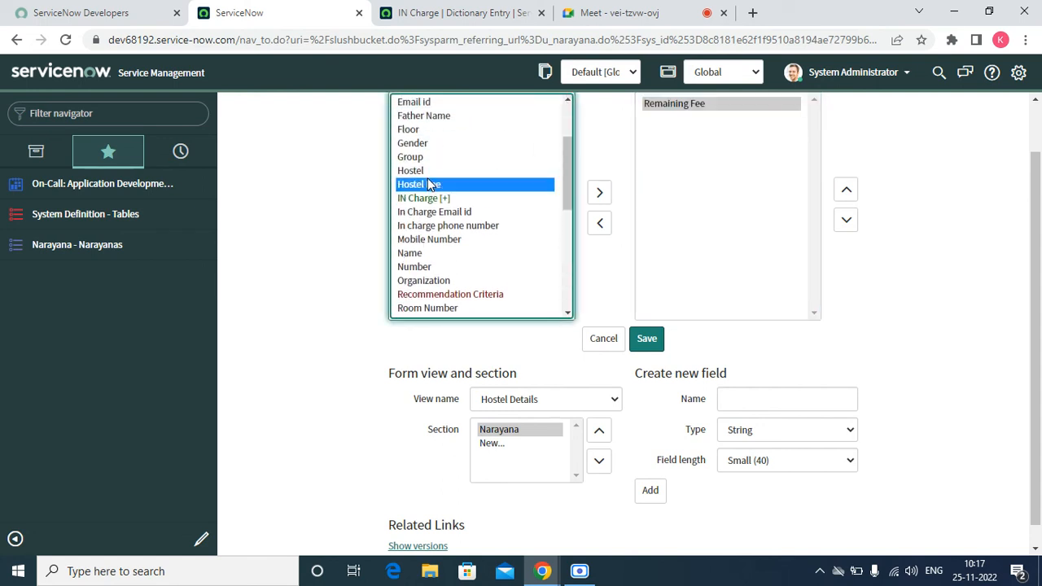
{"action": "double_click", "coordinate": [411, 171]}
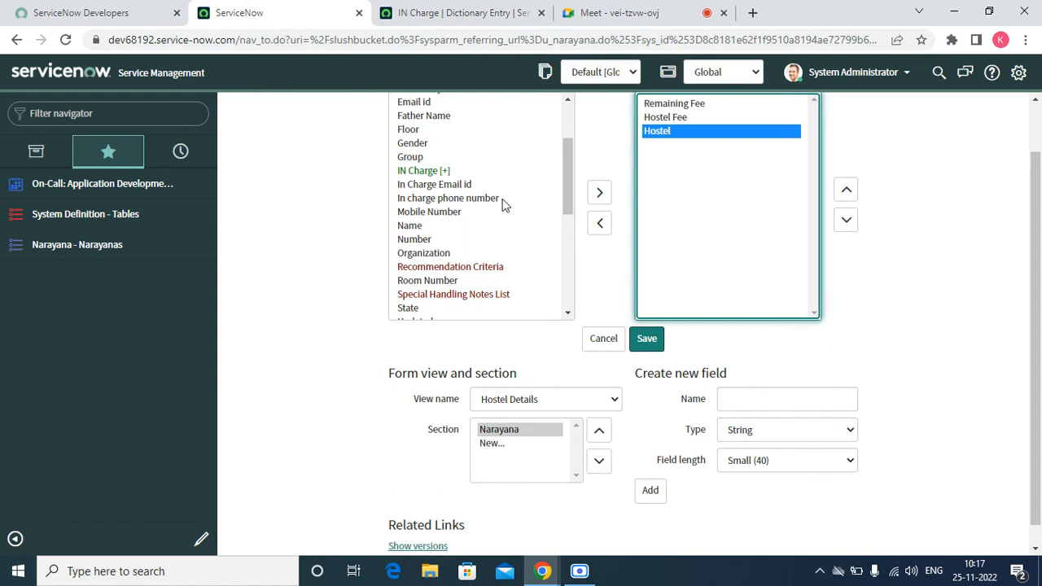
{"action": "left_click", "coordinate": [569, 101]}
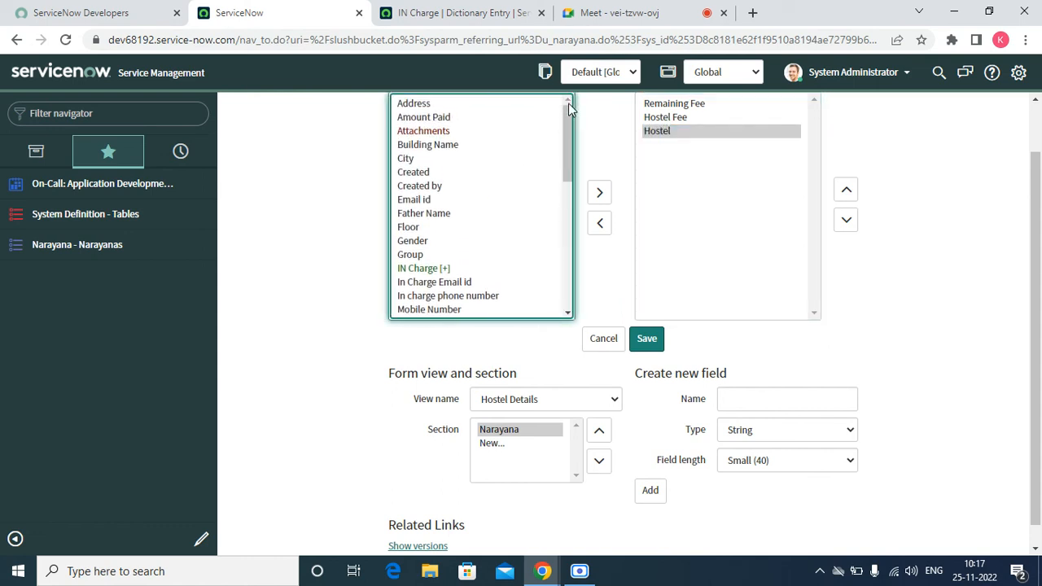
{"action": "double_click", "coordinate": [437, 147]}
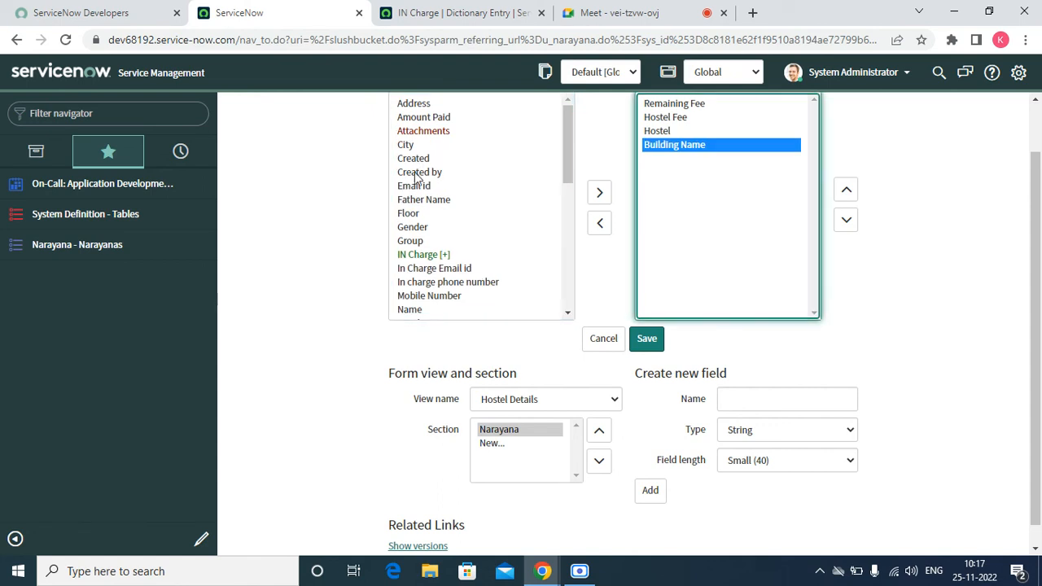
{"action": "double_click", "coordinate": [411, 215]}
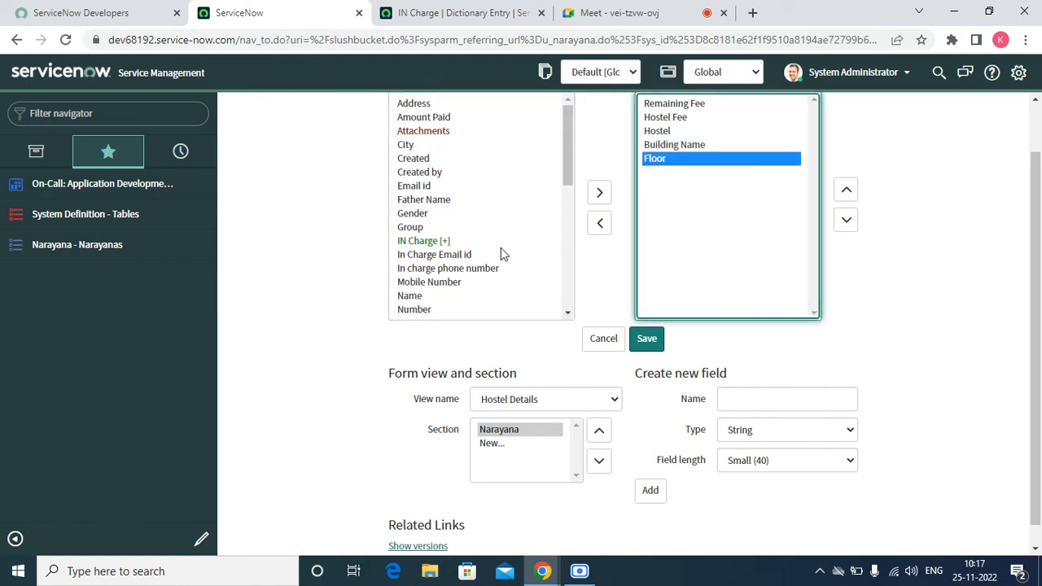
{"action": "left_click", "coordinate": [567, 312]}
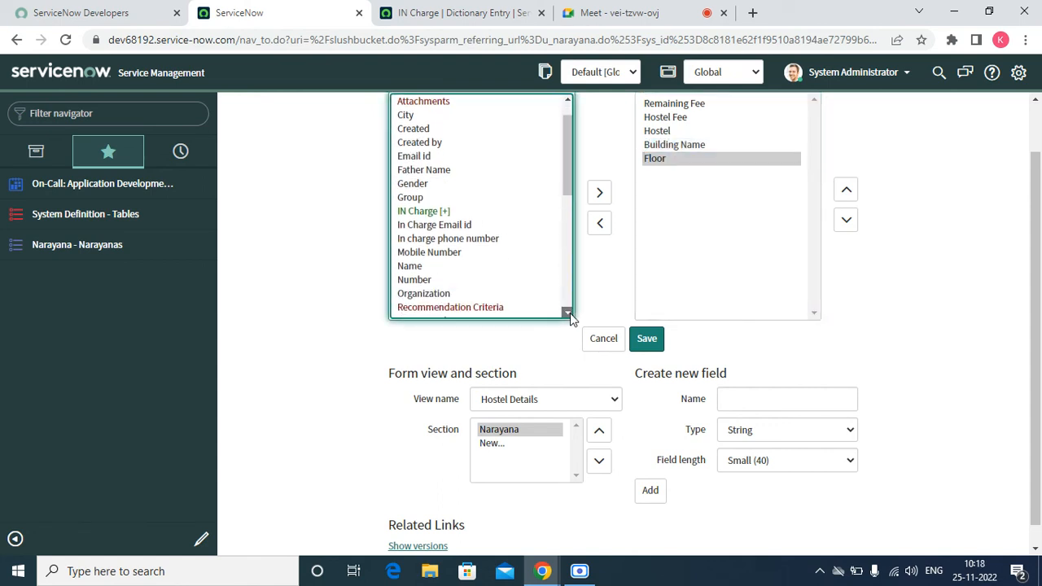
{"action": "scroll", "coordinate": [562, 310], "scroll_direction": "down", "scroll_amount": 1}
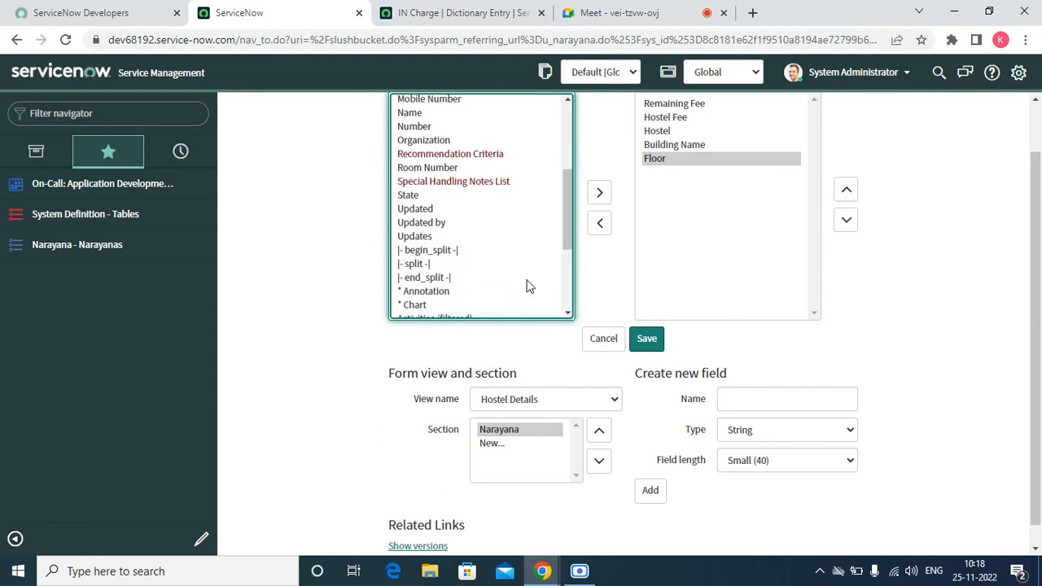
{"action": "double_click", "coordinate": [440, 167]}
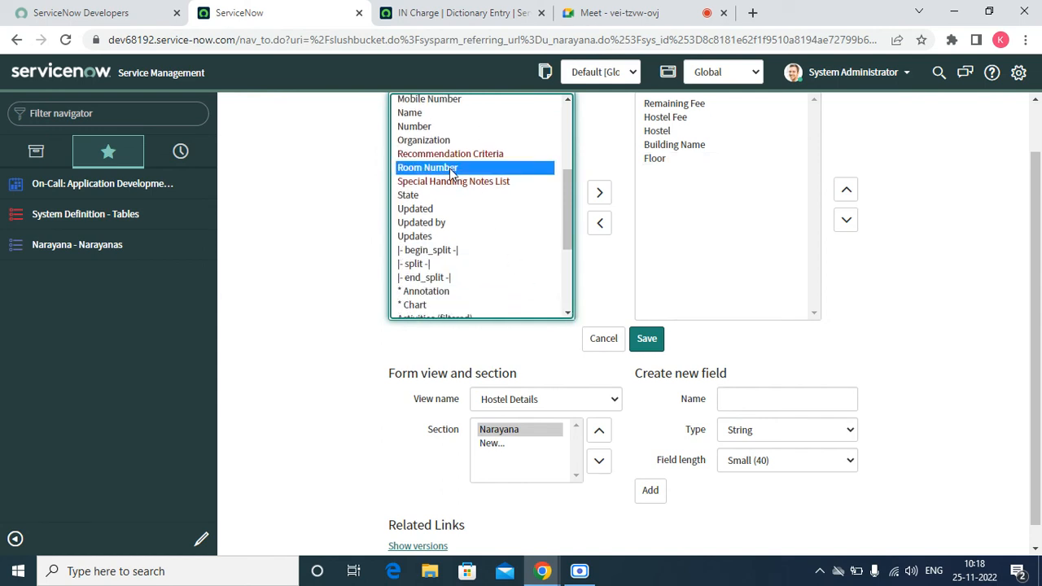
- Move Hostel to the start of the selected fields and place Building Name directly below it
{"action": "mouse_move", "coordinate": [679, 134]}
{"action": "left_mouse_down"}
{"action": "mouse_move", "coordinate": [825, 198]}
{"action": "mouse_move", "coordinate": [692, 125]}
{"action": "left_mouse_up"}
{"action": "left_click", "coordinate": [693, 125]}
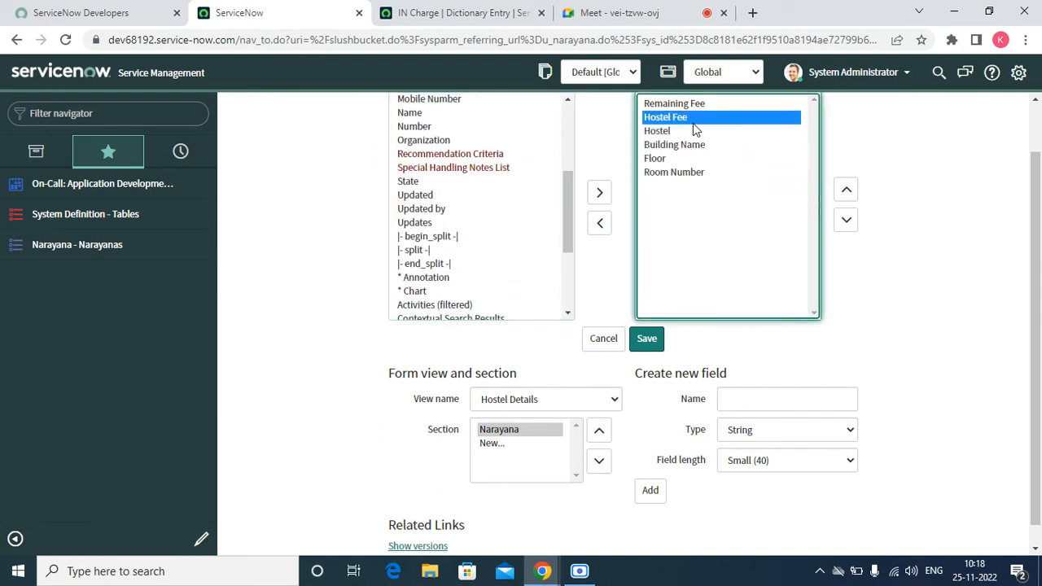
{"action": "left_click", "coordinate": [682, 132]}
{"action": "left_click", "coordinate": [846, 192]}
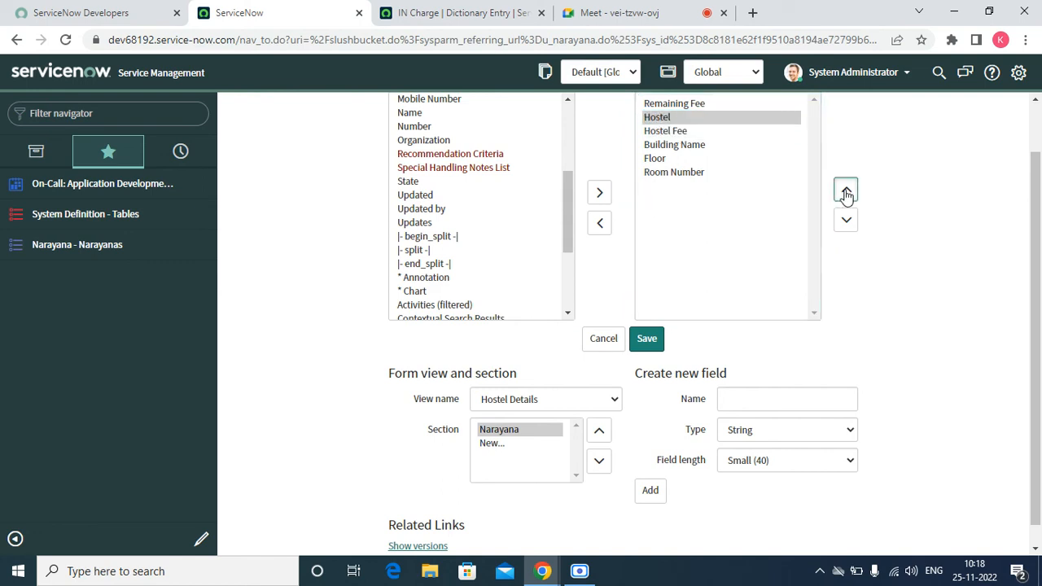
{"action": "left_click", "coordinate": [845, 192]}
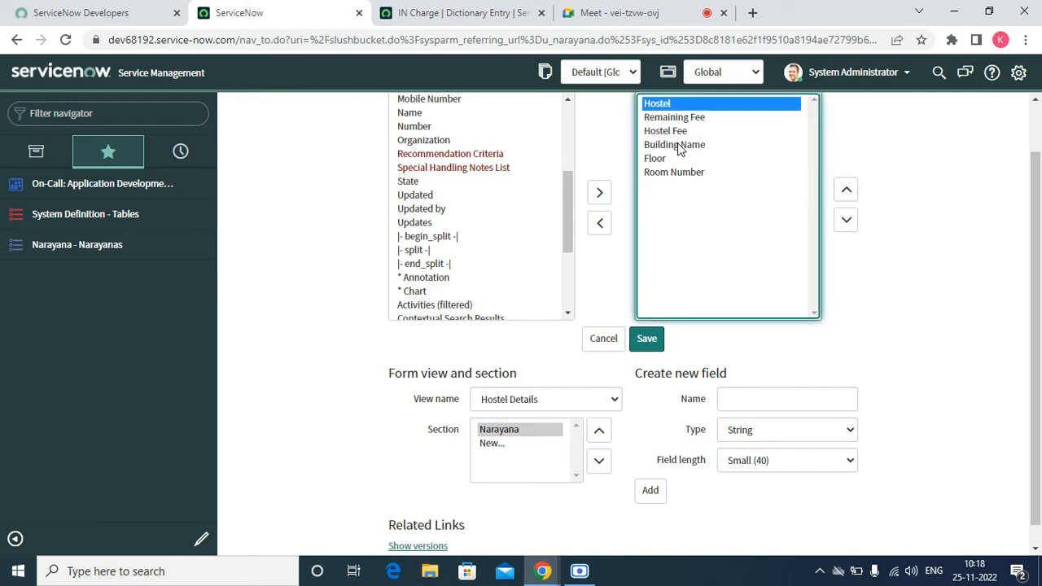
{"action": "left_click", "coordinate": [680, 145]}
{"action": "left_click", "coordinate": [846, 192]}
{"action": "left_click", "coordinate": [846, 192]}
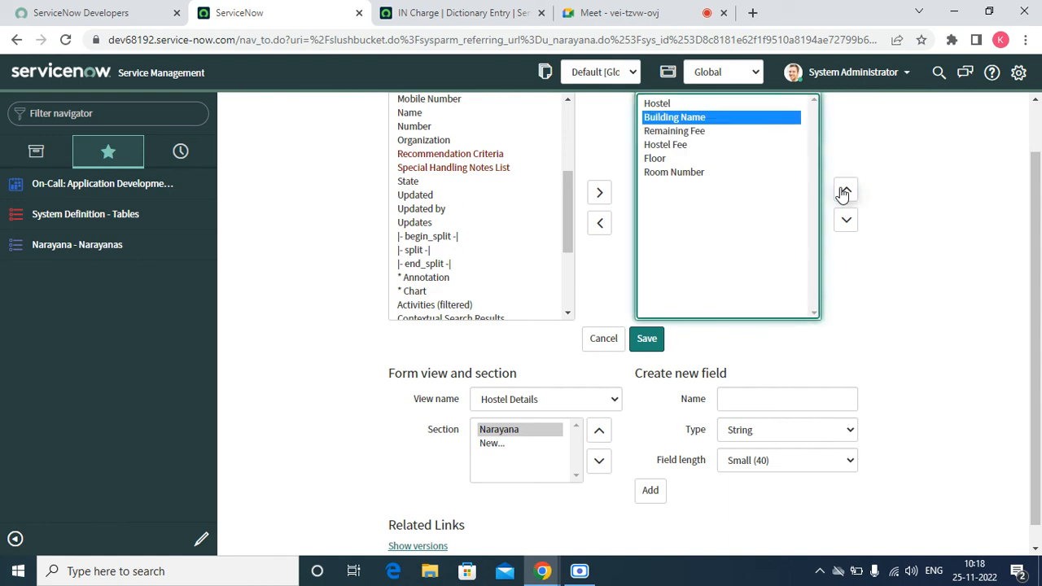
- Move Room Number and Floor above Hostel Fee, with Floor directly before Room Number
{"action": "left_click", "coordinate": [711, 171]}
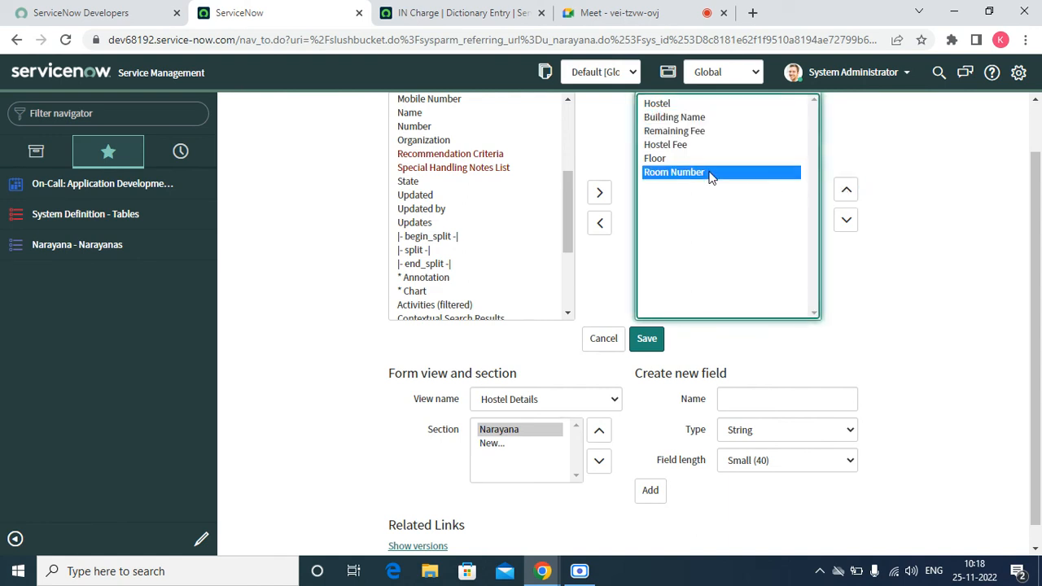
{"action": "left_click", "coordinate": [846, 189]}
{"action": "left_click", "coordinate": [847, 189]}
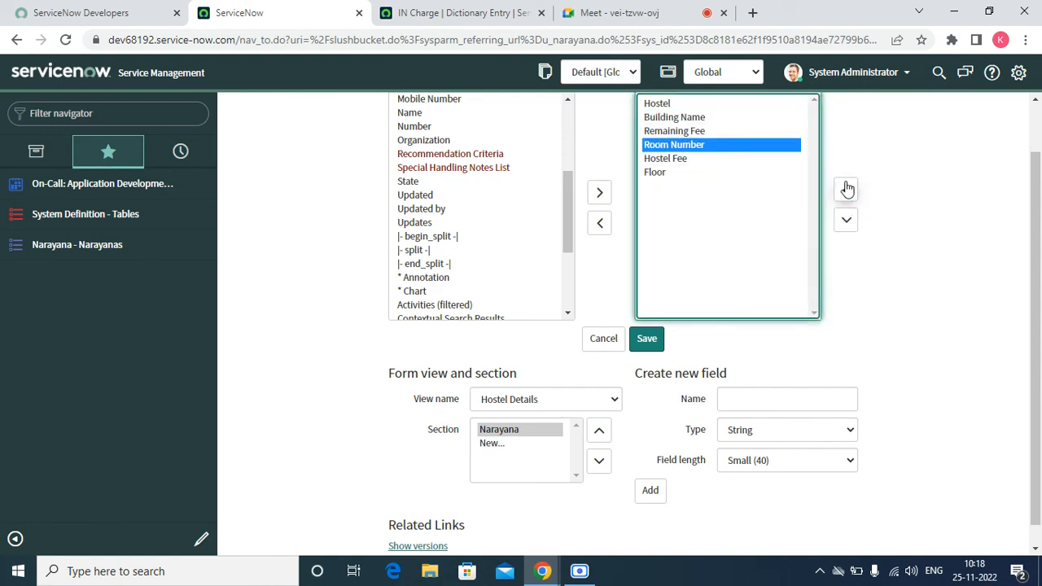
{"action": "left_click", "coordinate": [673, 172]}
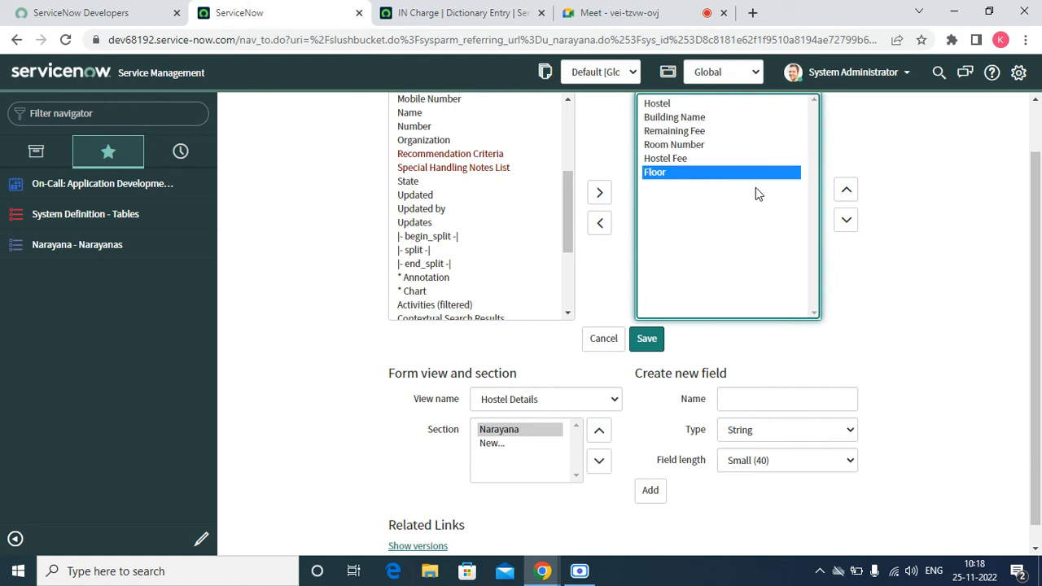
{"action": "left_click", "coordinate": [844, 195]}
{"action": "left_click", "coordinate": [843, 195]}
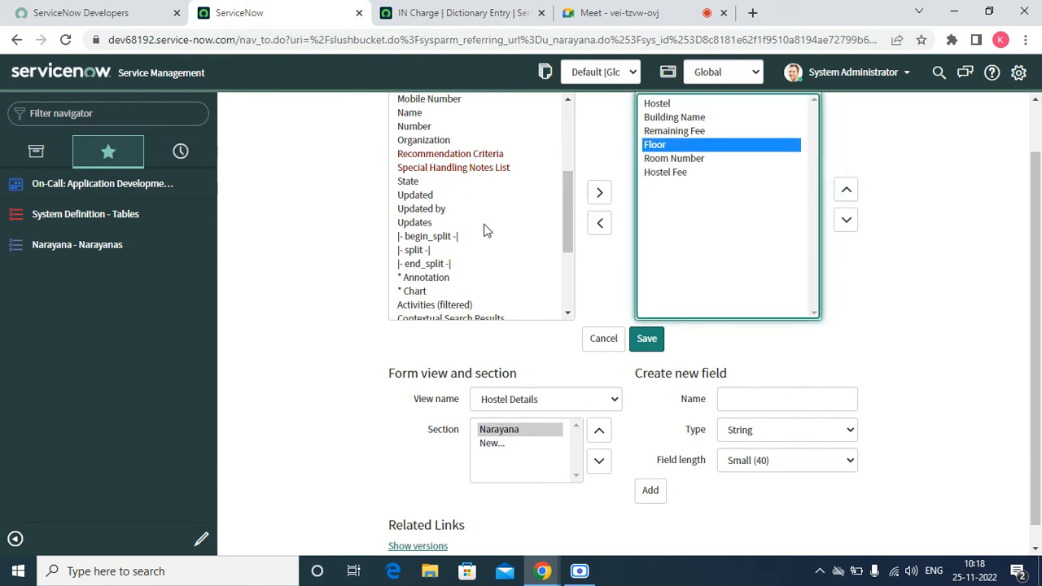
- Add the begin_split, split and end_split formatters to the selected fields, removing the duplicate split entry
{"action": "double_click", "coordinate": [453, 237]}
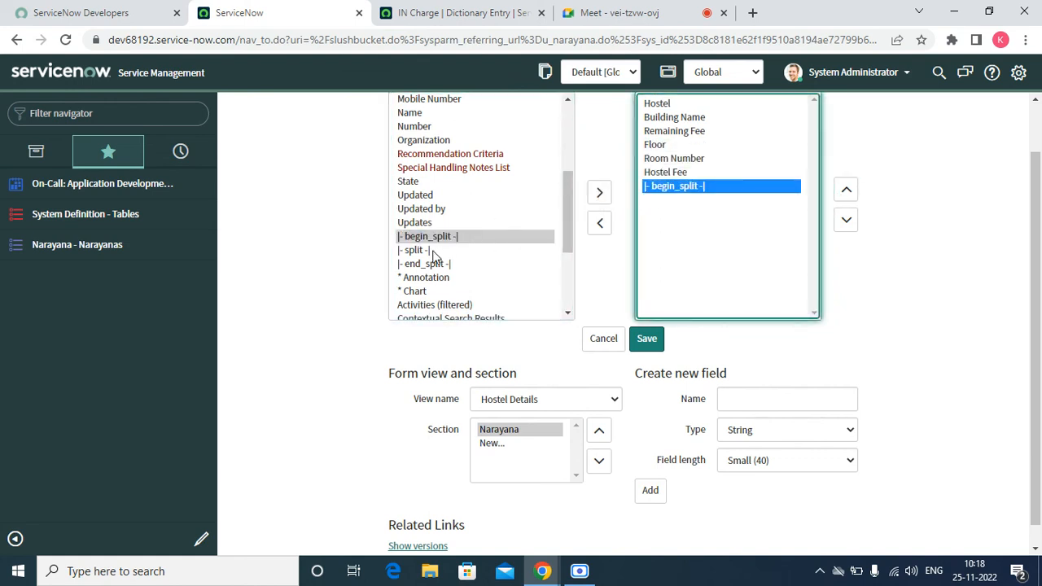
{"action": "left_click", "coordinate": [434, 252]}
{"action": "double_click", "coordinate": [434, 255]}
{"action": "double_click", "coordinate": [433, 254]}
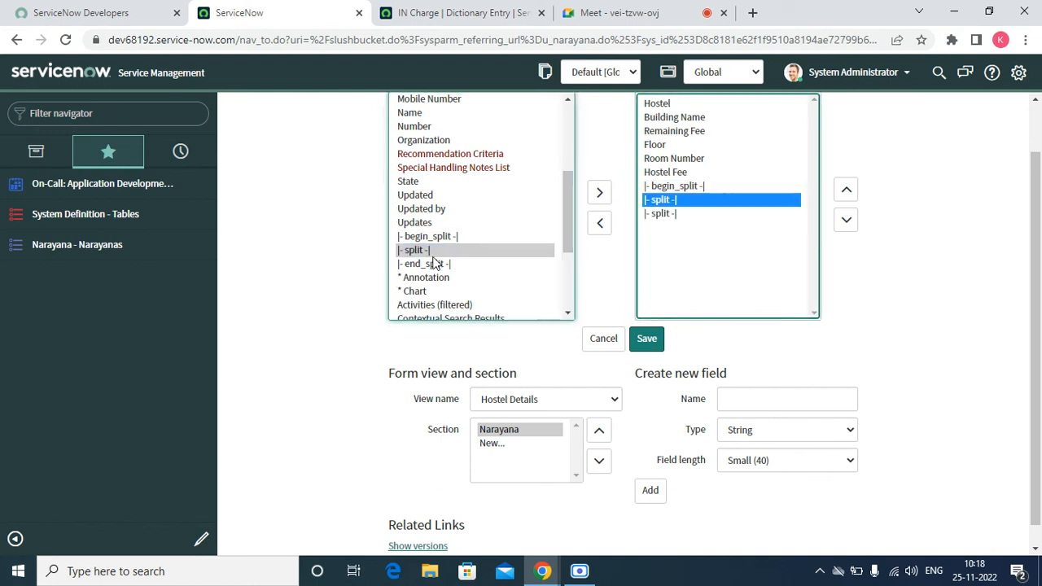
{"action": "double_click", "coordinate": [424, 265]}
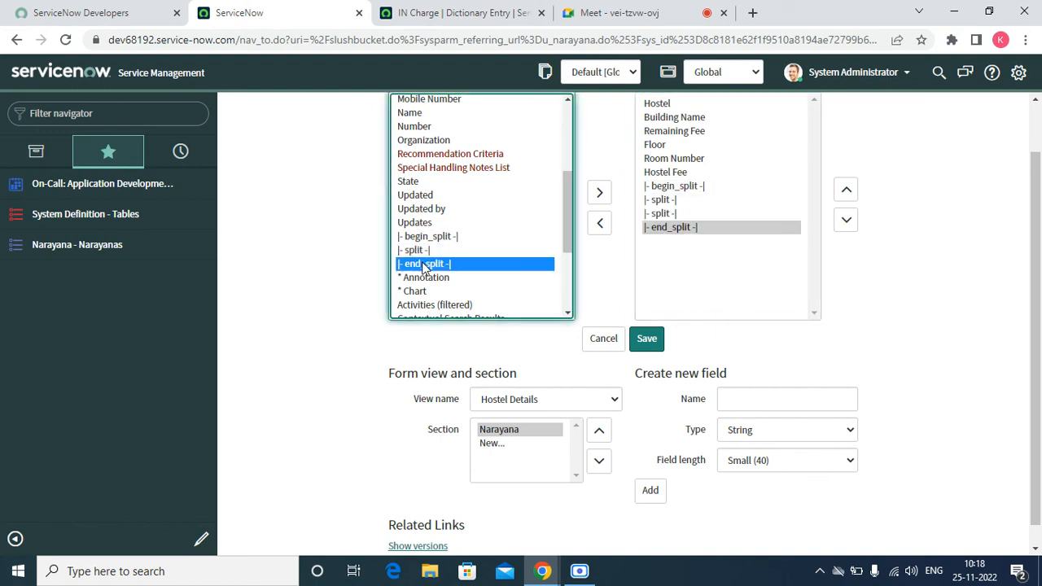
{"action": "left_click", "coordinate": [674, 213]}
{"action": "left_click", "coordinate": [600, 223]}
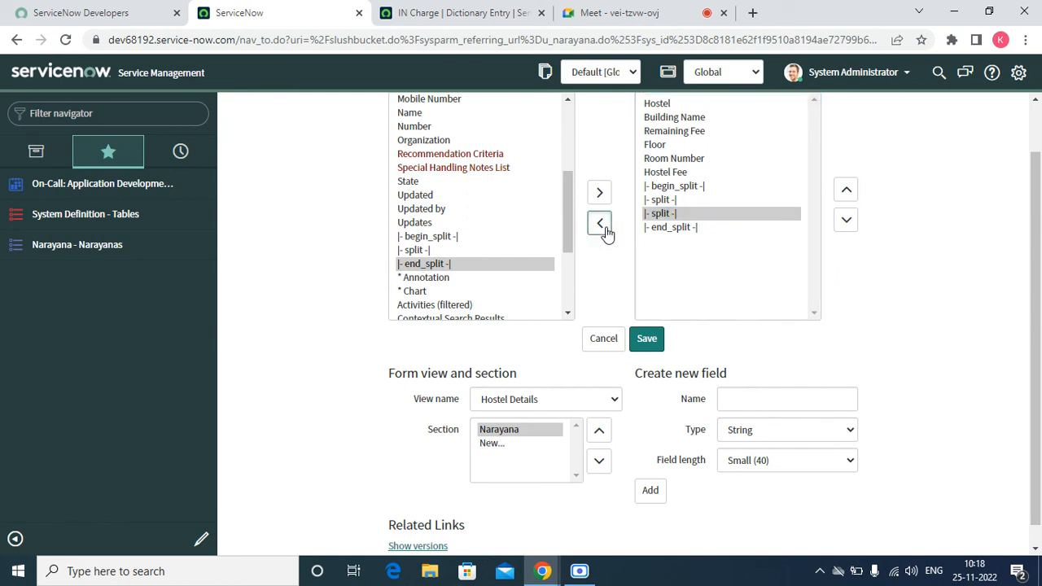
- Move begin_split to the start of the selected fields and place split between Remaining Fee and Floor
{"action": "left_click", "coordinate": [685, 188]}
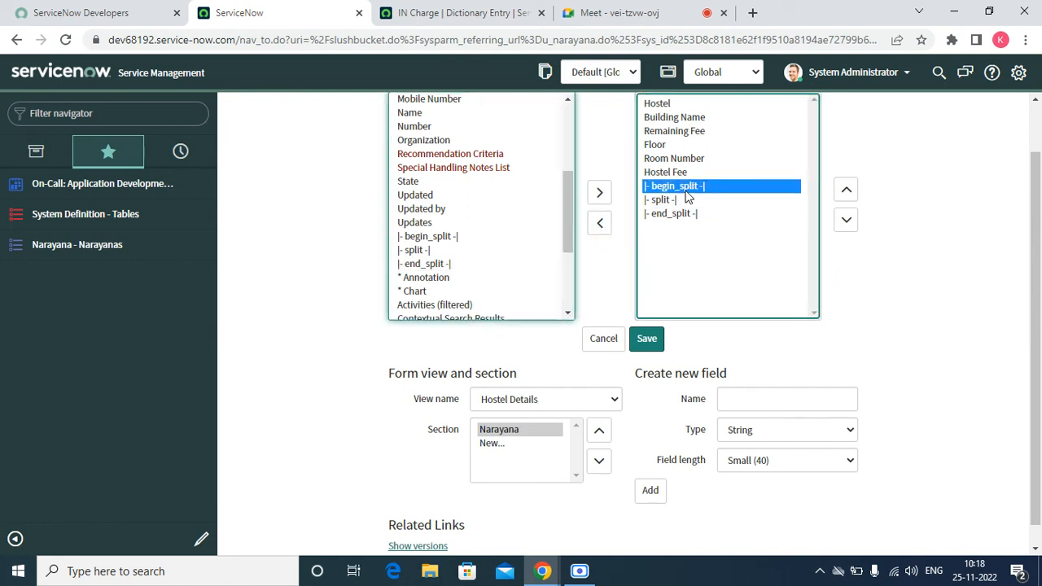
{"action": "left_click", "coordinate": [846, 192]}
{"action": "left_click", "coordinate": [846, 192]}
{"action": "left_click", "coordinate": [846, 192]}
{"action": "left_click", "coordinate": [846, 192]}
{"action": "left_click", "coordinate": [845, 193]}
{"action": "left_click", "coordinate": [846, 192]}
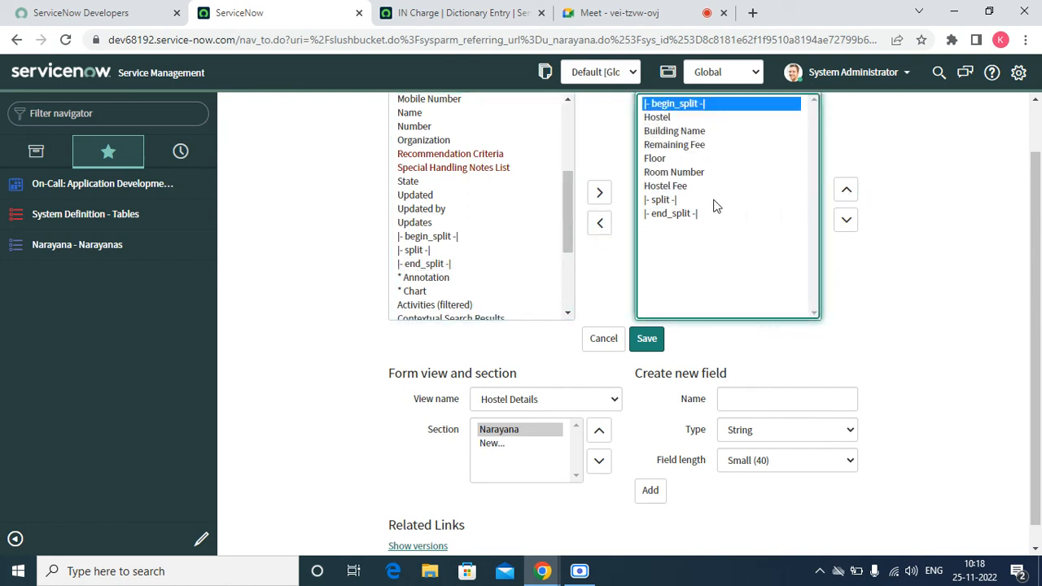
{"action": "left_click", "coordinate": [690, 201]}
{"action": "left_click", "coordinate": [845, 190]}
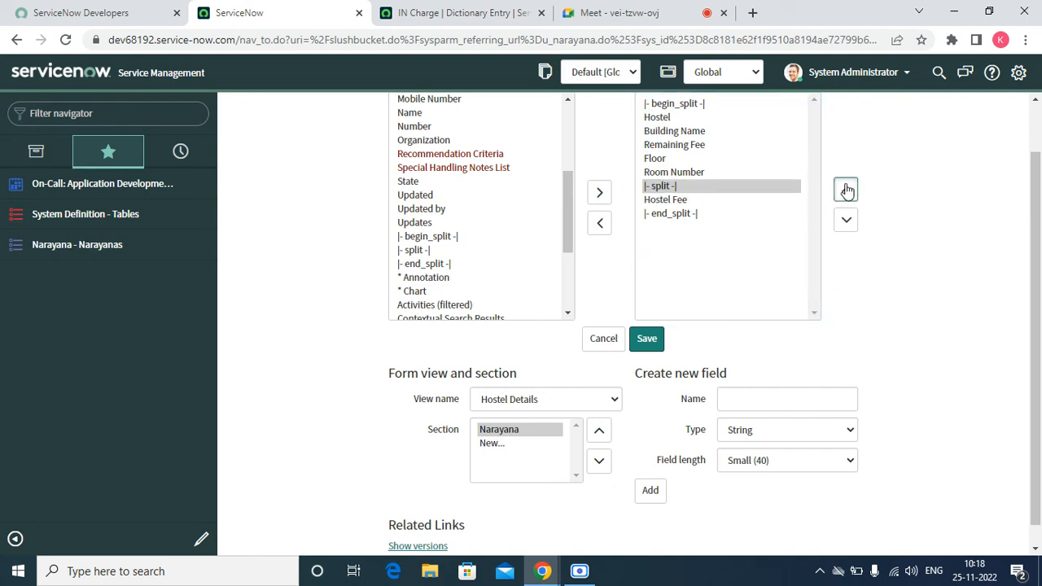
{"action": "left_click", "coordinate": [846, 189]}
{"action": "left_click", "coordinate": [846, 189]}
- Move Remaining Fee below Hostel Fee, directly above the end_split formatter
{"action": "left_click", "coordinate": [690, 145]}
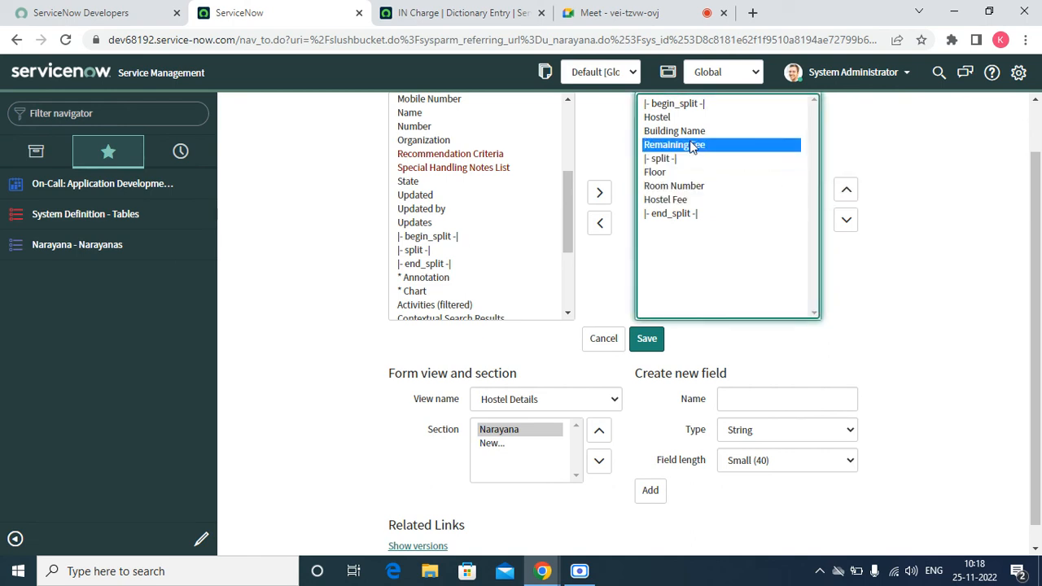
{"action": "left_click", "coordinate": [845, 221]}
{"action": "left_click", "coordinate": [845, 221]}
{"action": "left_click", "coordinate": [845, 221]}
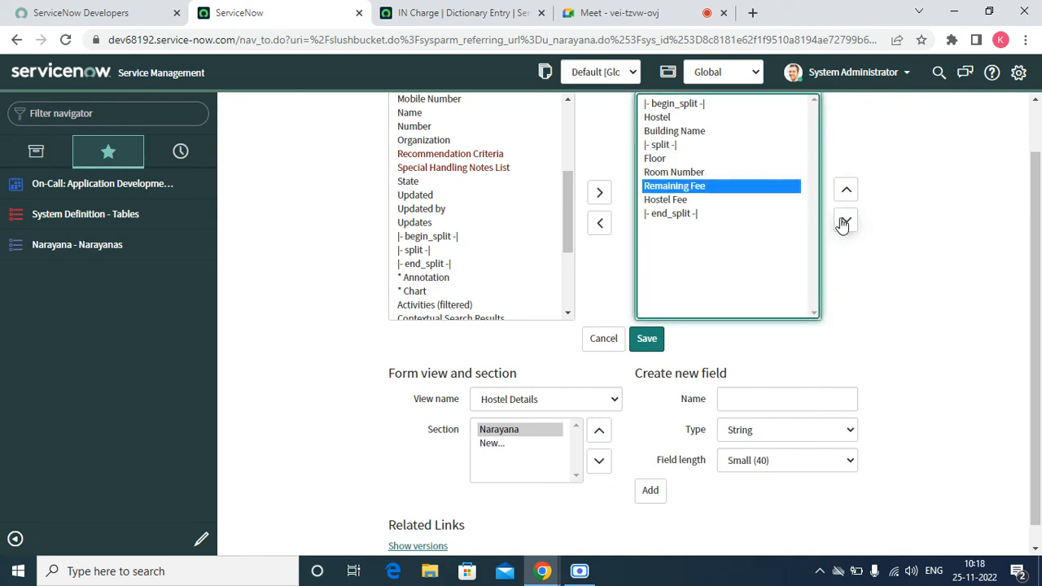
{"action": "left_click", "coordinate": [845, 221]}
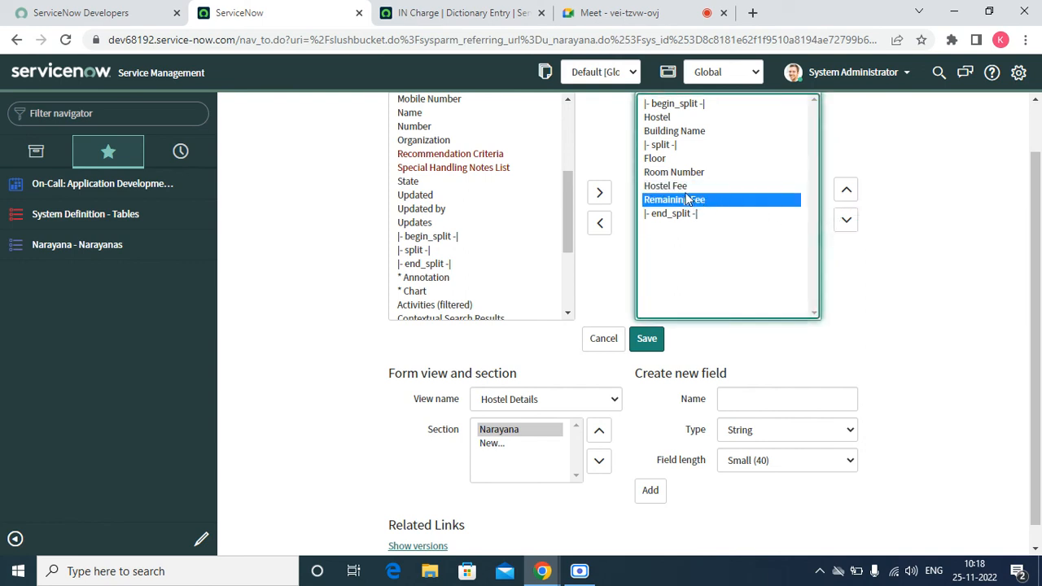
- Add Amount Paid between Hostel Fee and Remaining Fee, and move the split formatter between Room Number and Hostel Fee
{"action": "left_click", "coordinate": [429, 196]}
{"action": "key", "text": "a"}
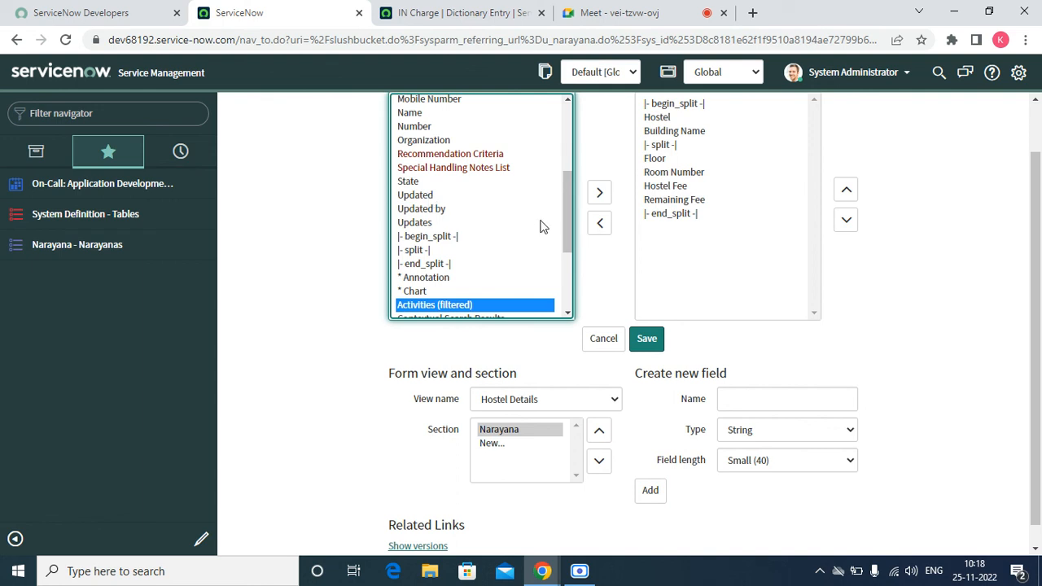
{"action": "left_click_drag", "start_coordinate": [568, 214], "coordinate": [569, 129]}
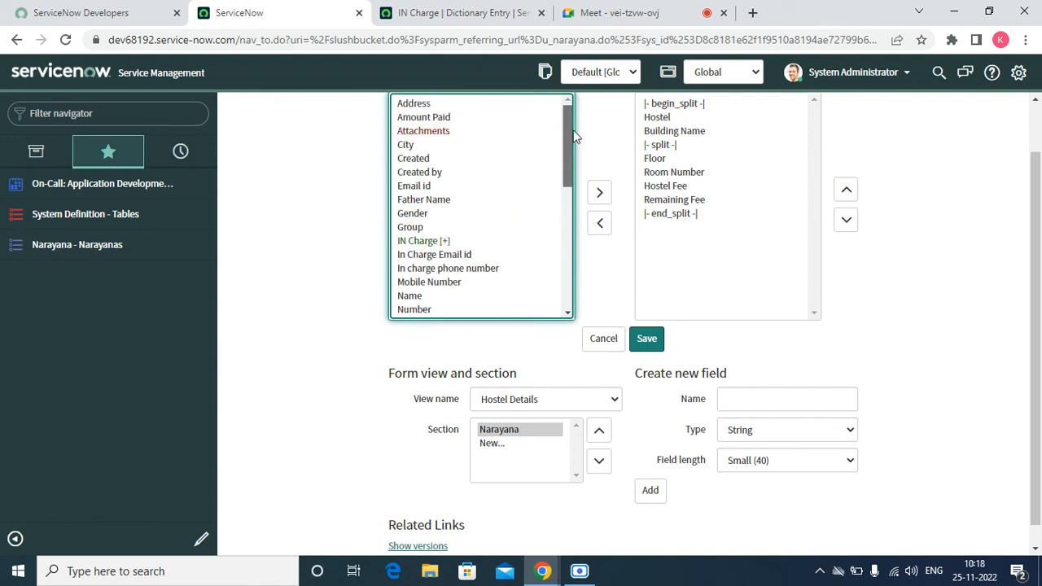
{"action": "double_click", "coordinate": [447, 121]}
{"action": "left_click", "coordinate": [846, 193]}
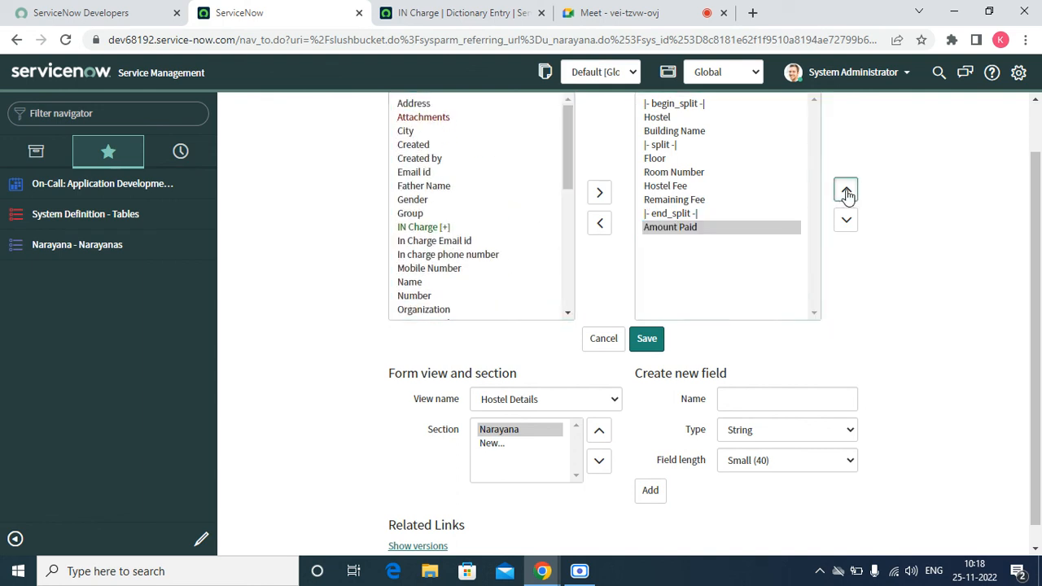
{"action": "left_click", "coordinate": [847, 192]}
{"action": "left_click", "coordinate": [847, 193]}
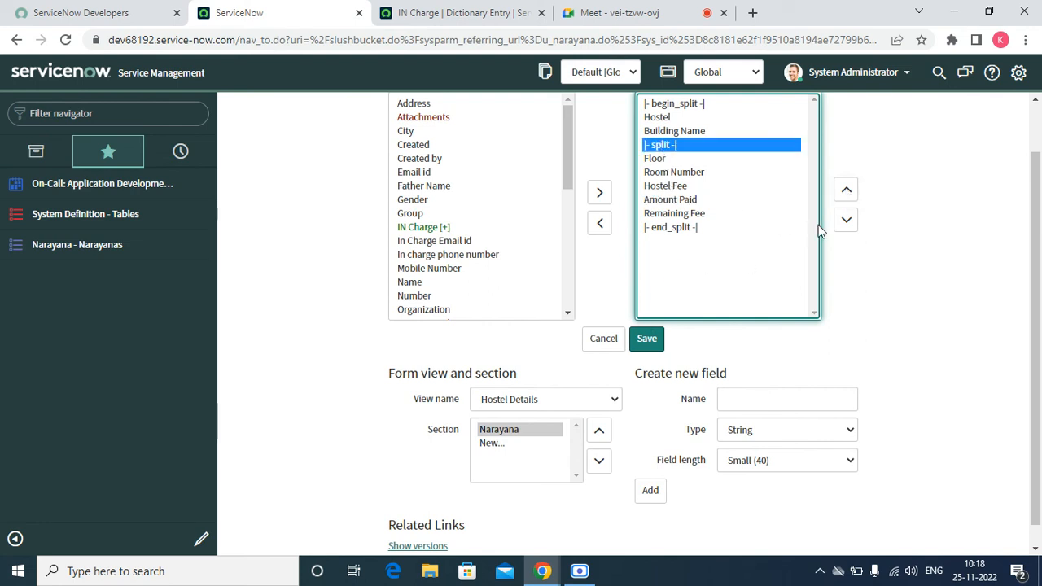
{"action": "left_click", "coordinate": [846, 221]}
{"action": "left_click", "coordinate": [848, 222]}
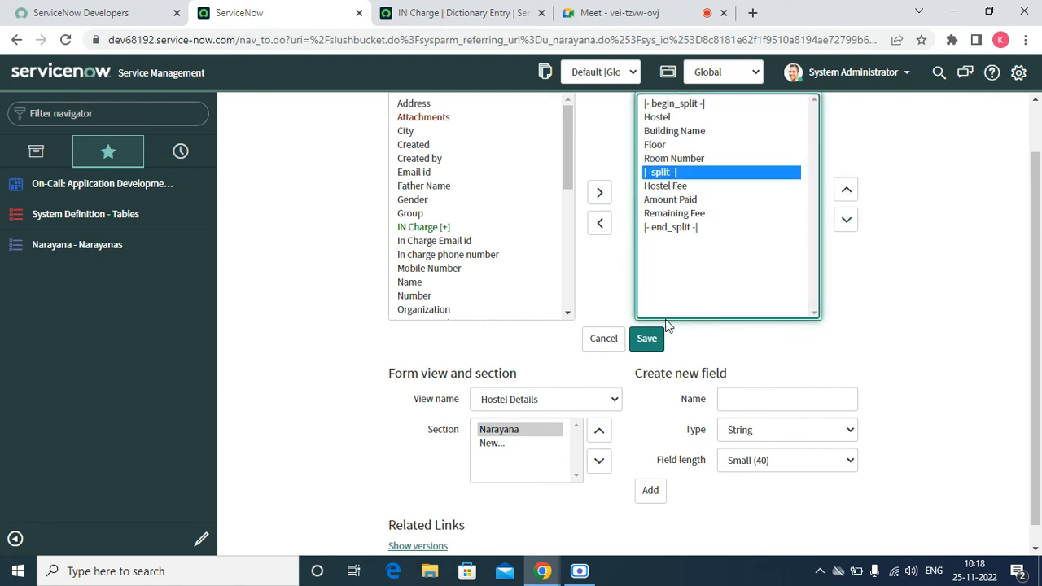
- Save the Hostel Details form layout and switch the Narayana record to the Hostel Details view
{"action": "left_click", "coordinate": [643, 339]}
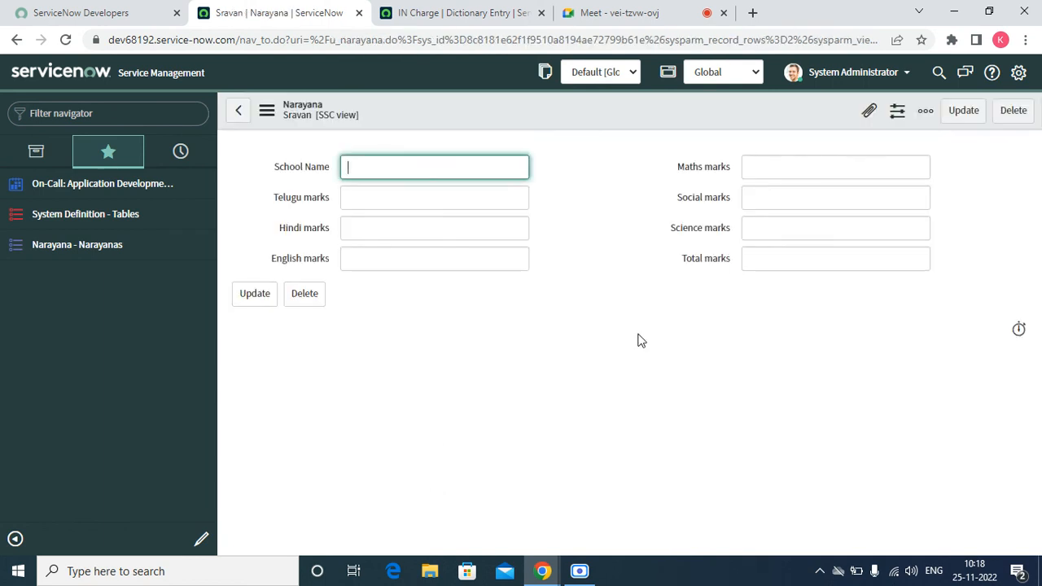
{"action": "left_click", "coordinate": [337, 121]}
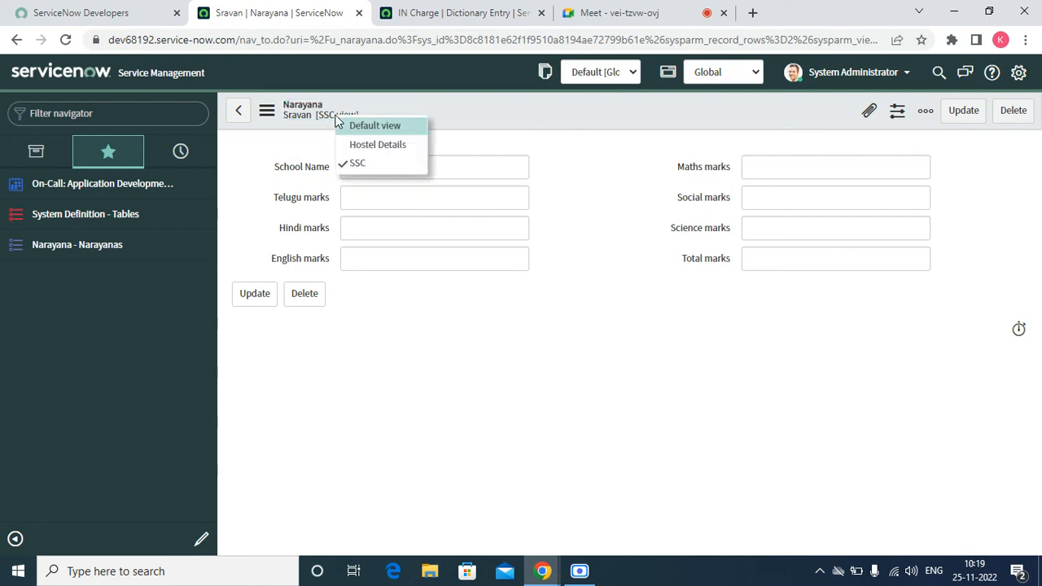
{"action": "left_click", "coordinate": [354, 145]}
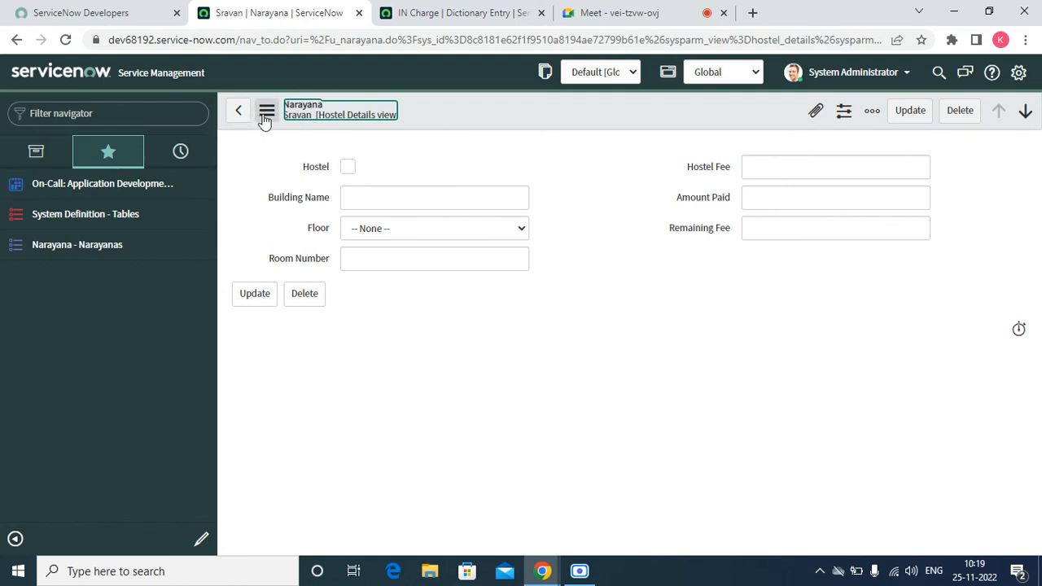
{"action": "right_click", "coordinate": [423, 131]}
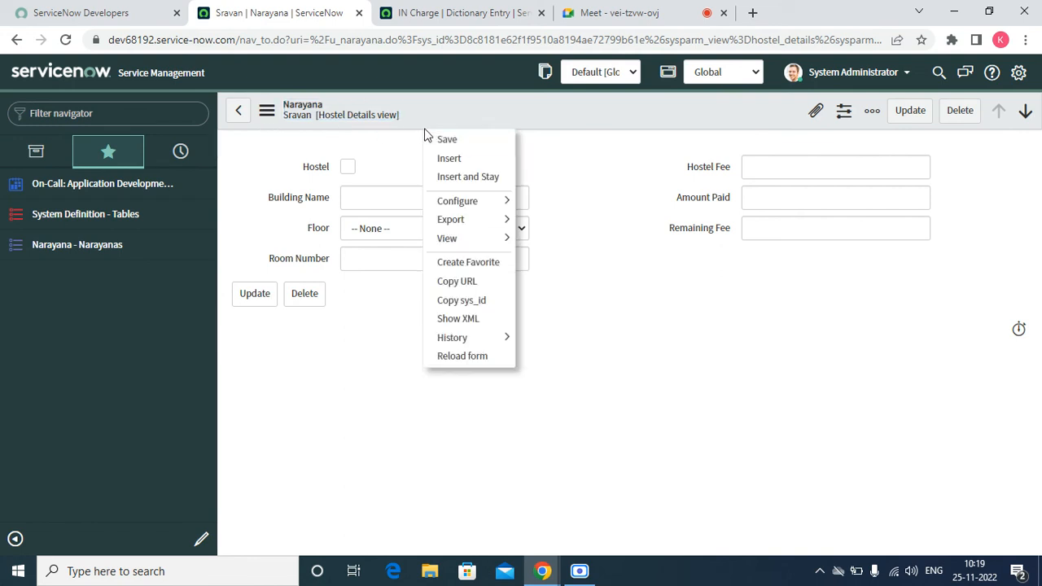
{"action": "mouse_move", "coordinate": [474, 205]}
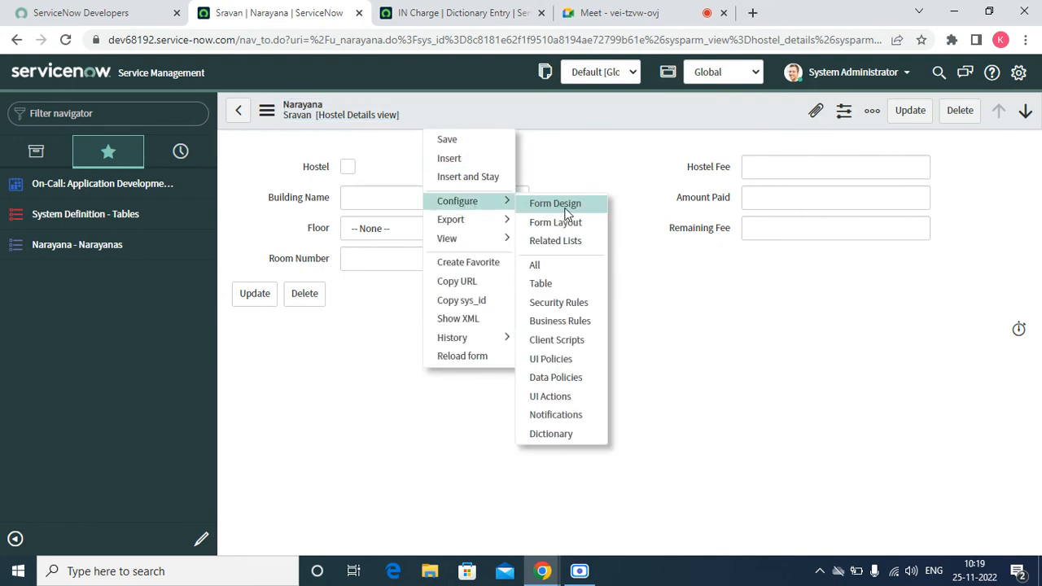
{"action": "right_click", "coordinate": [538, 204]}
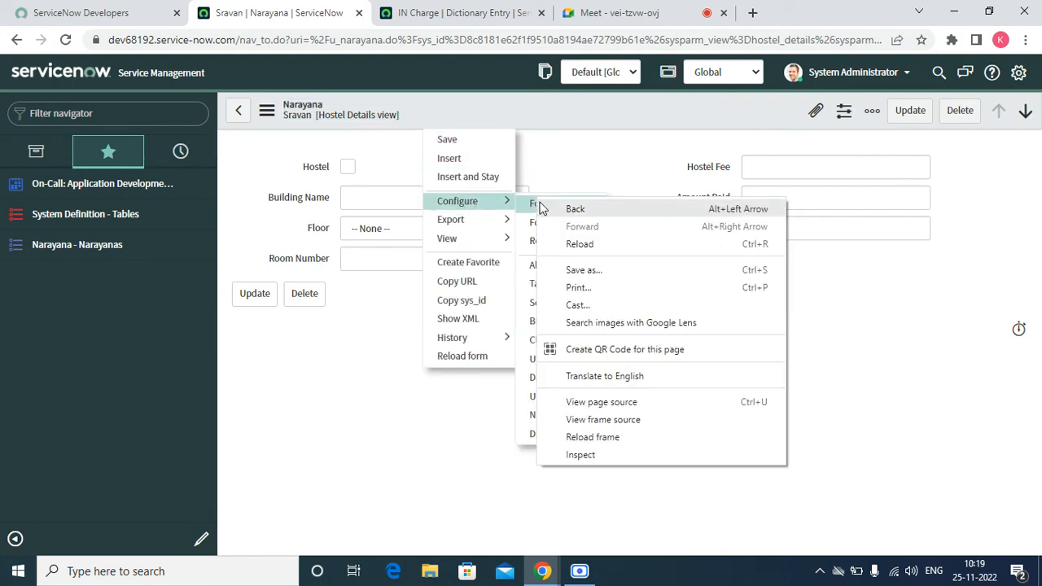
{"action": "left_click", "coordinate": [540, 208]}
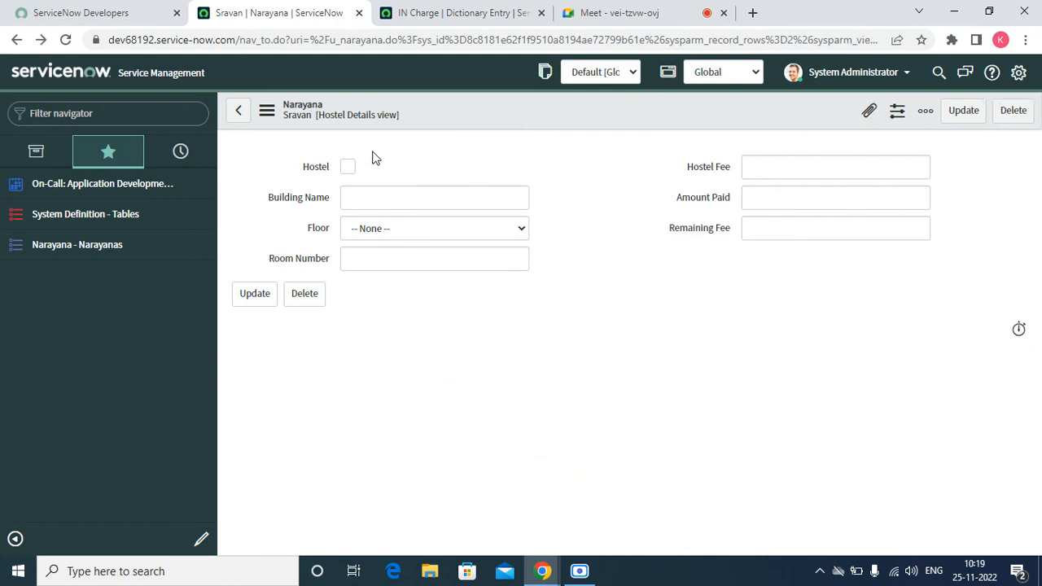
{"action": "left_click", "coordinate": [349, 122]}
{"action": "right_click", "coordinate": [347, 120]}
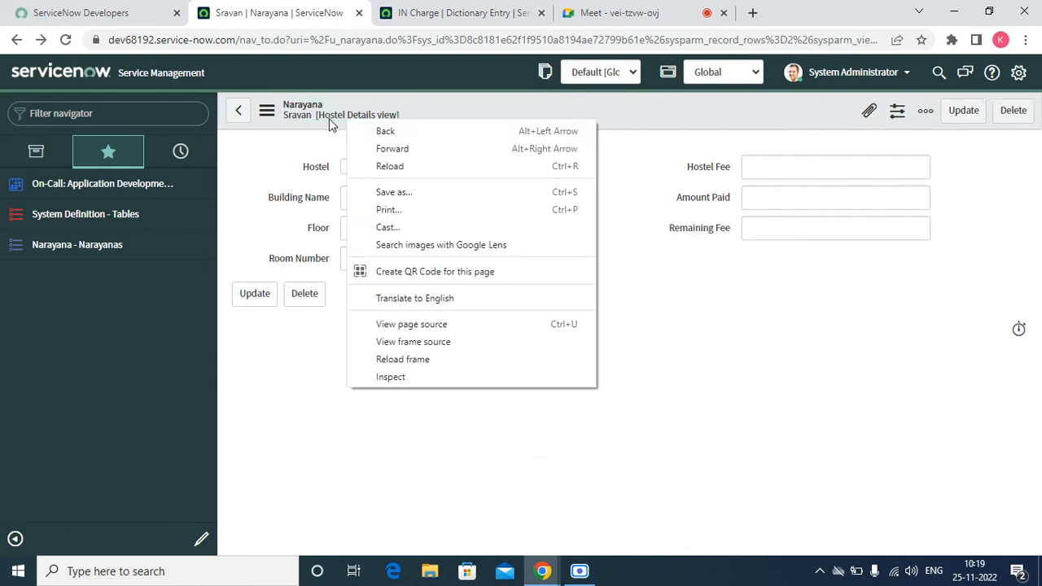
{"action": "left_click", "coordinate": [324, 123]}
- Open the Narayana form's Hostel Details view in Form Design
{"action": "right_click", "coordinate": [325, 122]}
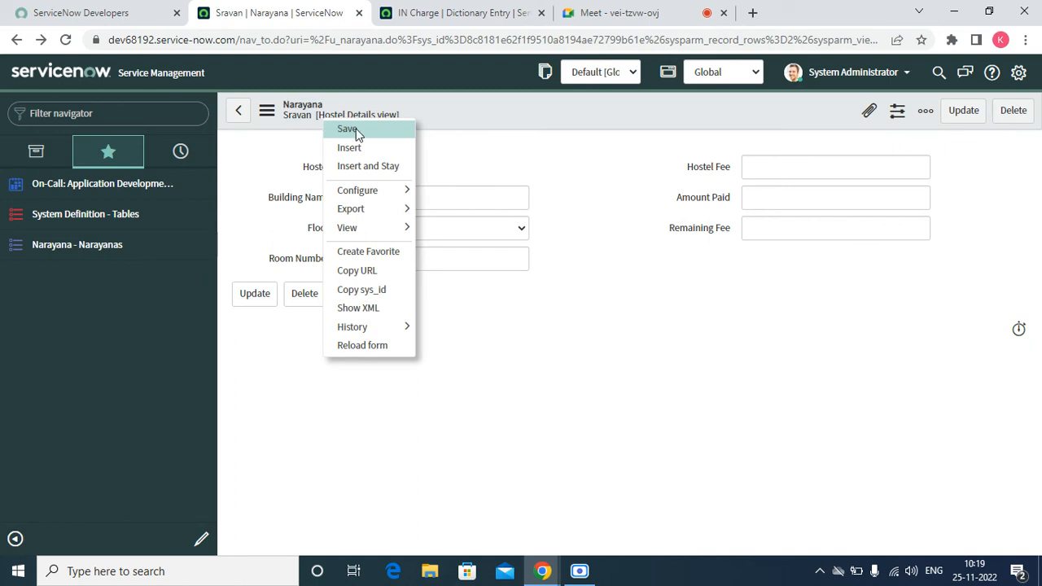
{"action": "mouse_move", "coordinate": [386, 195]}
{"action": "left_click", "coordinate": [472, 193]}
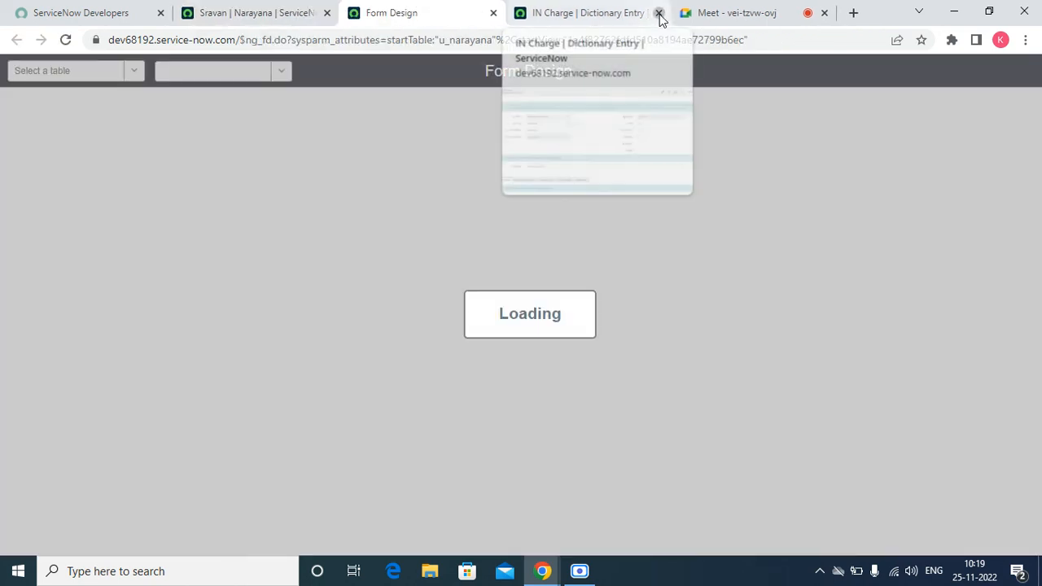
- Close the IN Charge dictionary entry without saving its changes and return to Form Design
{"action": "left_click", "coordinate": [659, 13]}
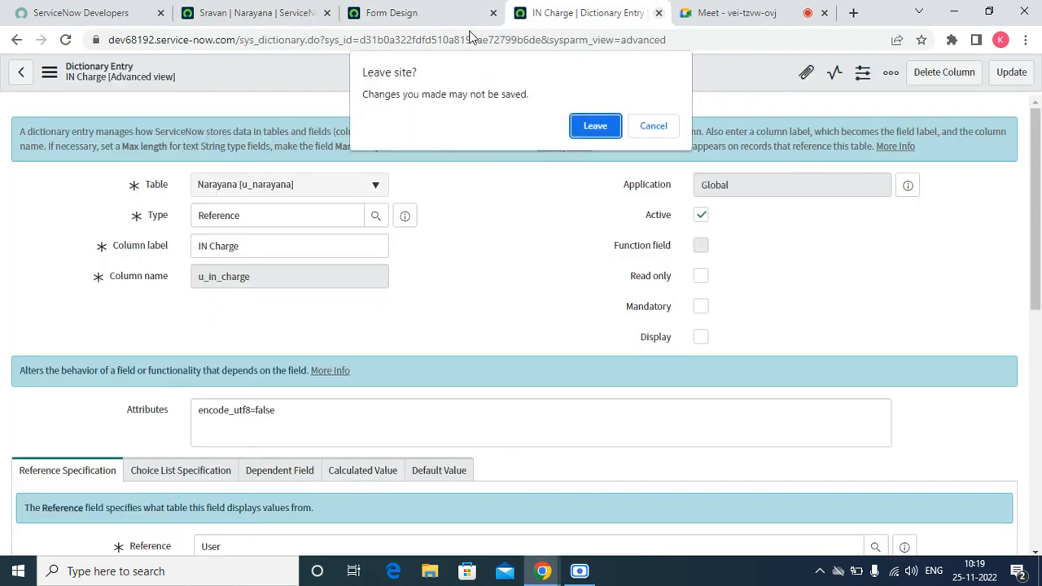
{"action": "left_click", "coordinate": [595, 126]}
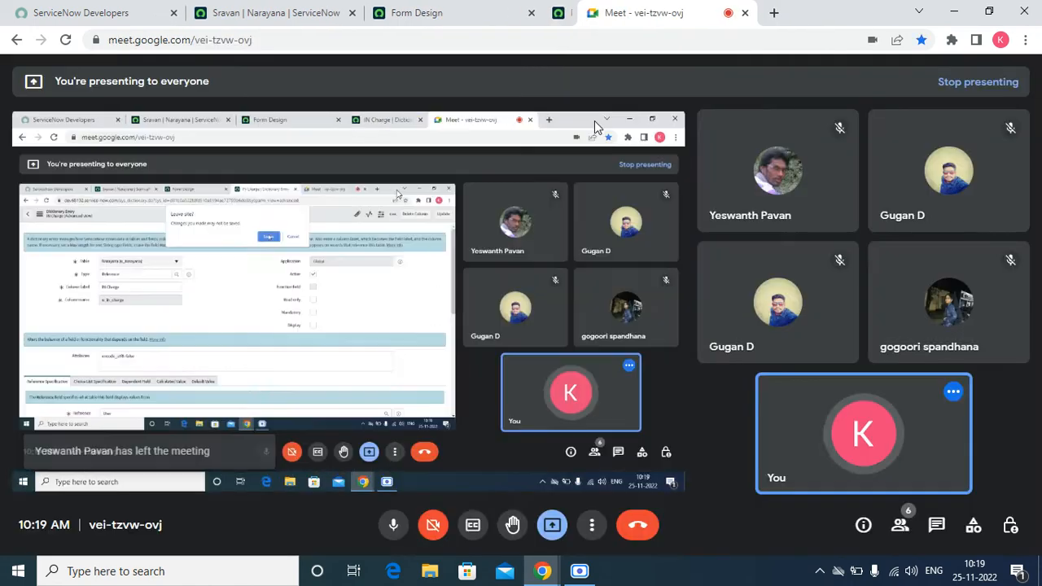
{"action": "left_click", "coordinate": [449, 15]}
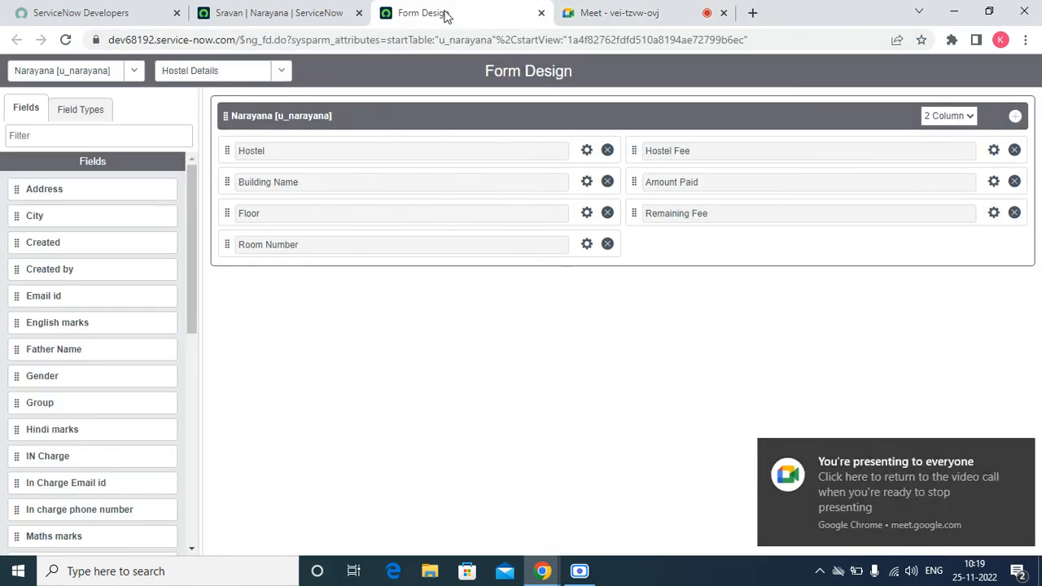
- Create a new view named IN Charge Details for the Narayana table in Form Design
{"action": "left_click", "coordinate": [228, 73]}
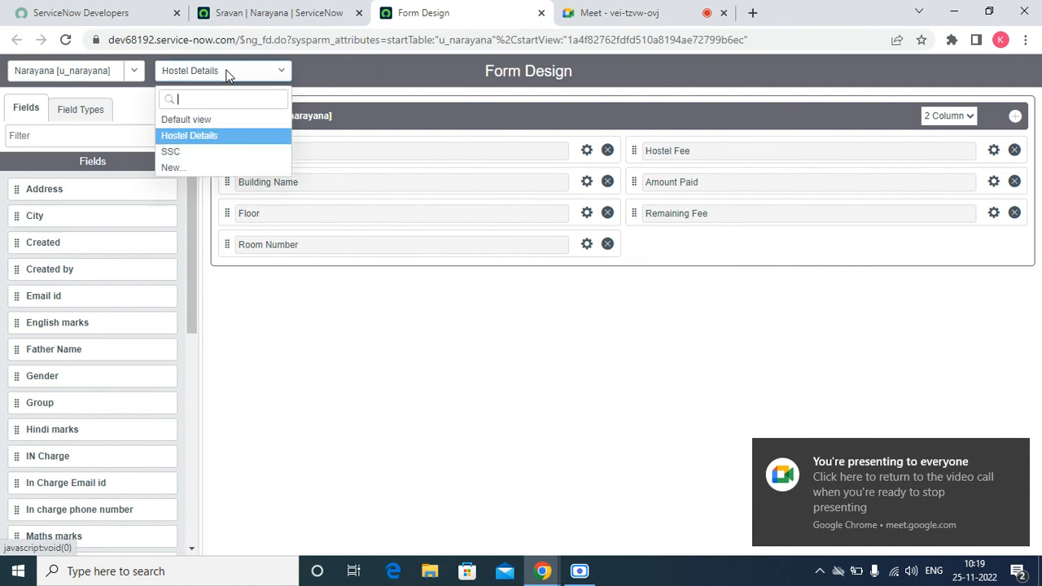
{"action": "left_click", "coordinate": [187, 167]}
{"action": "type", "text": "IN"}
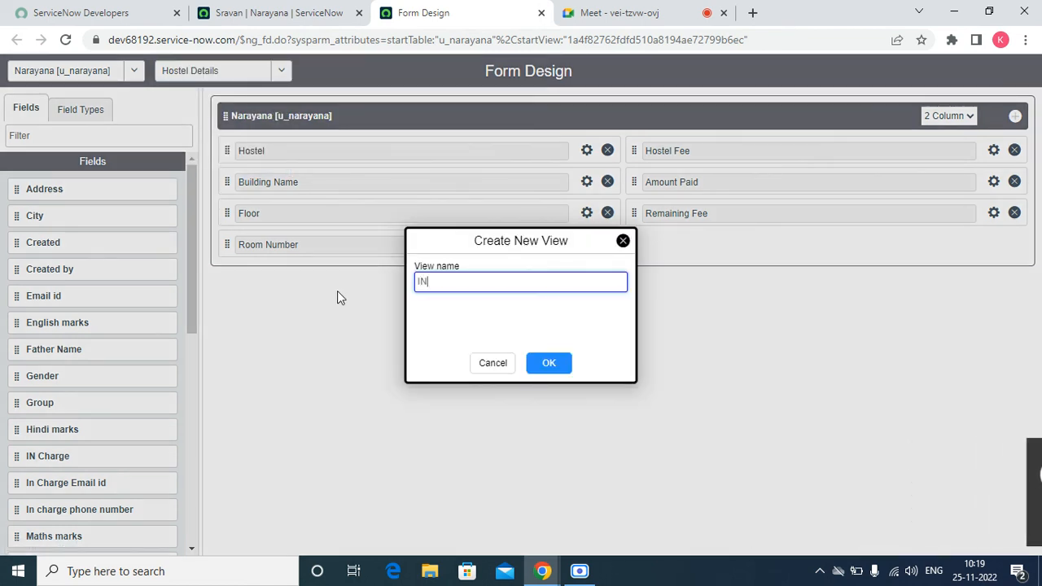
{"action": "key", "text": "BackSpace"}
{"action": "type", "text": "N "}
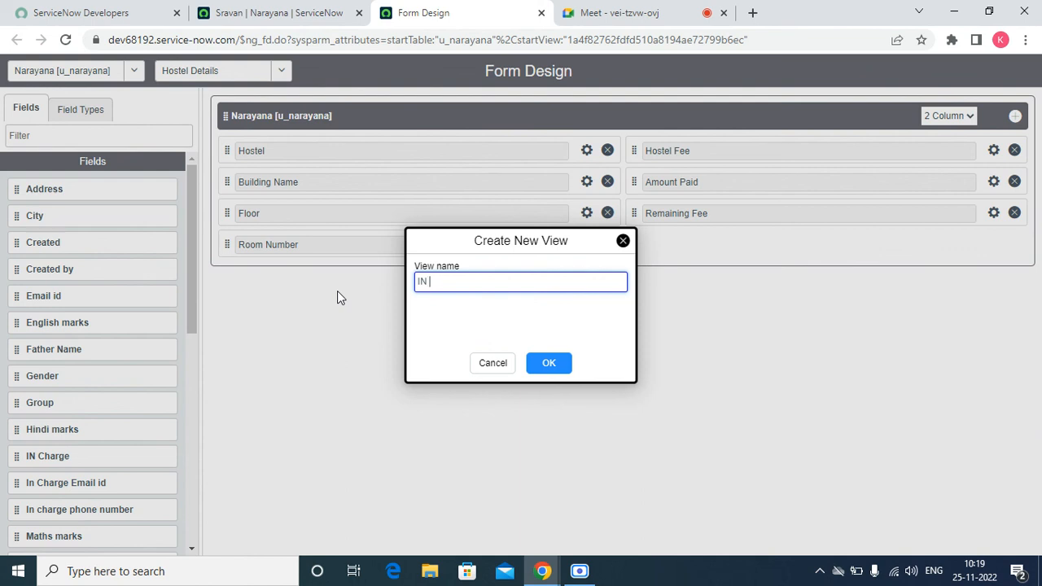
{"action": "type", "text": "hare"}
{"action": "key", "text": "BackSpace"}
{"action": "key", "text": "BackSpace"}
{"action": "key", "text": "BackSpace"}
{"action": "key", "text": "BackSpace"}
{"action": "type", "text": "Ch"}
{"action": "key", "text": "BackSpace"}
{"action": "type", "text": "harge Details"}
{"action": "left_click", "coordinate": [546, 365]}
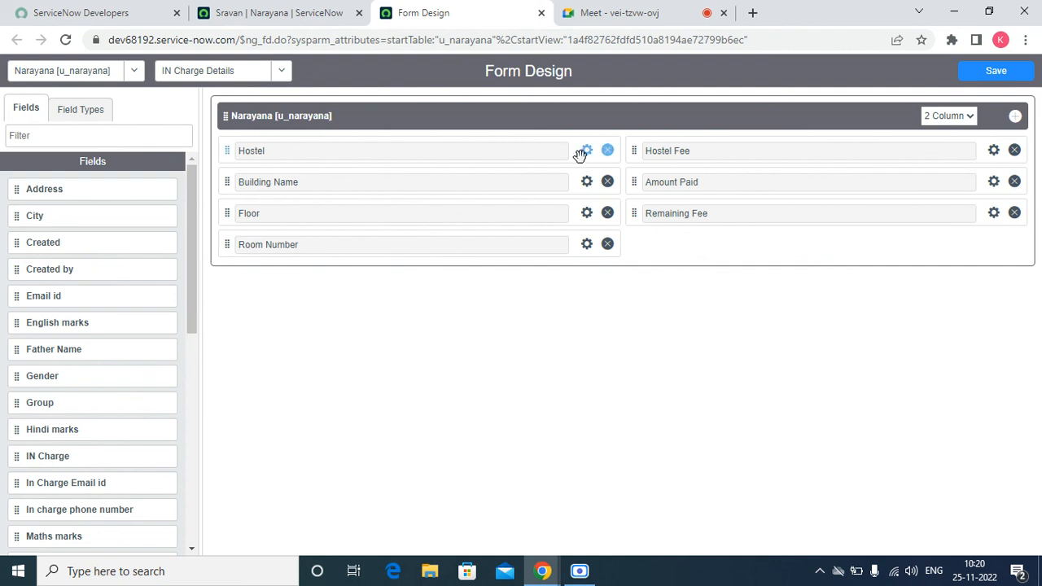
- Remove all the hostel and fee fields from both columns of the IN Charge Details view
{"action": "left_click", "coordinate": [607, 151]}
{"action": "left_click", "coordinate": [607, 151]}
{"action": "left_click", "coordinate": [607, 151]}
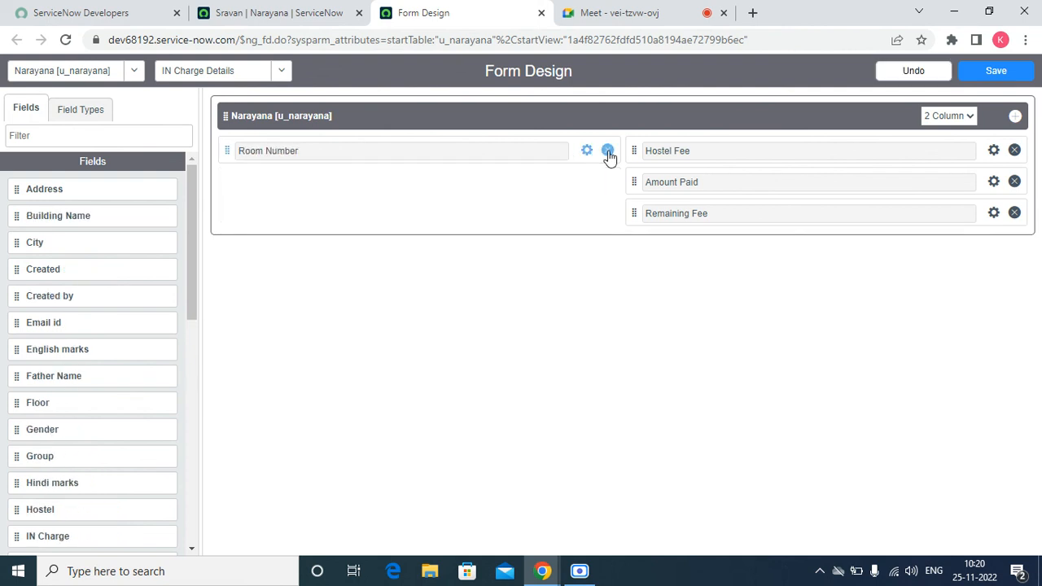
{"action": "left_click", "coordinate": [608, 151]}
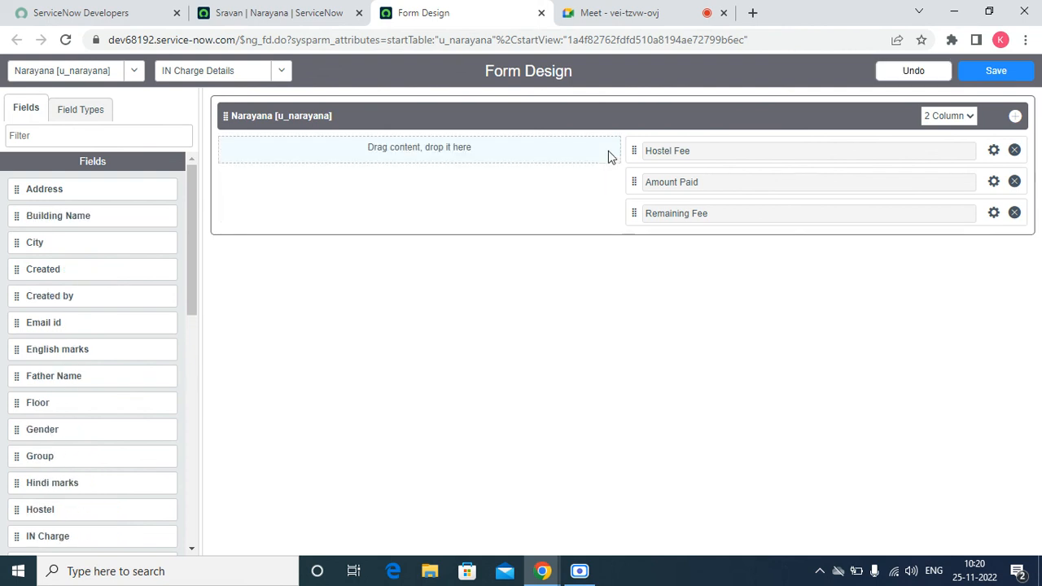
{"action": "left_click", "coordinate": [1015, 150]}
{"action": "left_click", "coordinate": [1014, 150]}
{"action": "left_click", "coordinate": [1014, 151]}
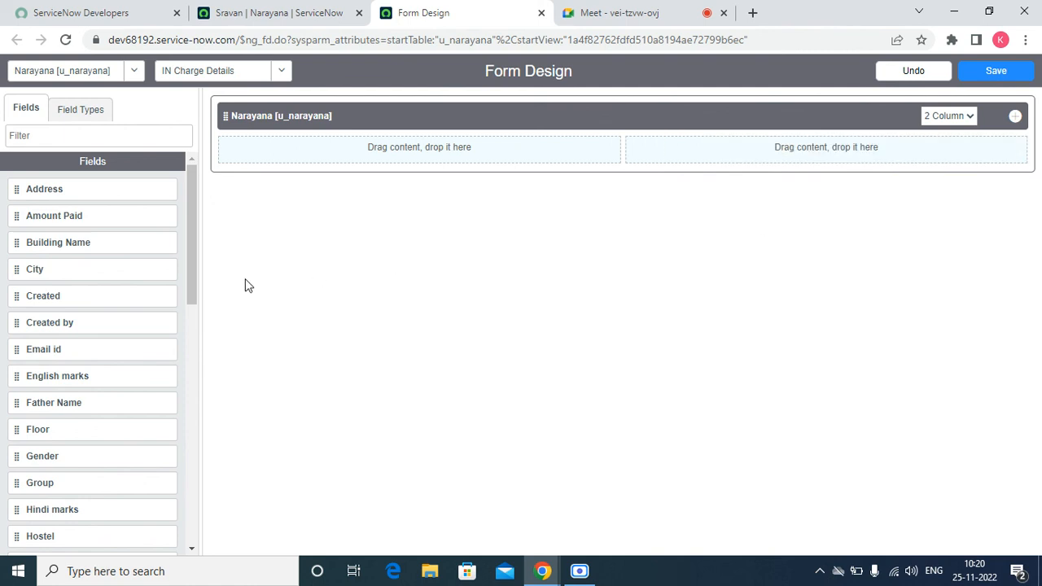
- Add IN Charge to the first column, place In Charge Email id above In charge phone number in the second, and save the view
{"action": "left_click", "coordinate": [86, 136]}
{"action": "type", "text": "in"}
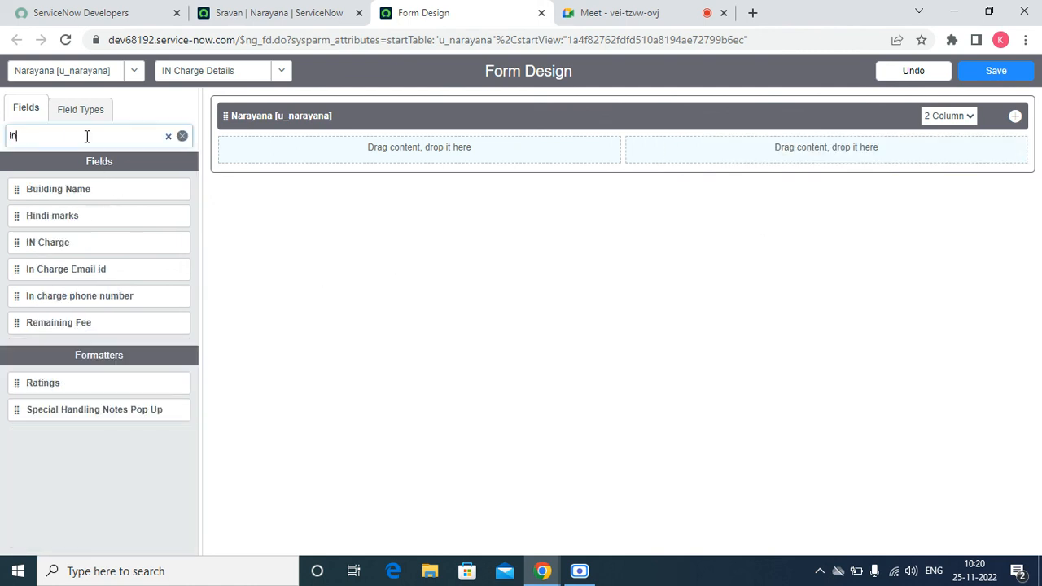
{"action": "left_click_drag", "start_coordinate": [48, 242], "coordinate": [250, 141]}
{"action": "left_click_drag", "start_coordinate": [55, 269], "coordinate": [663, 149]}
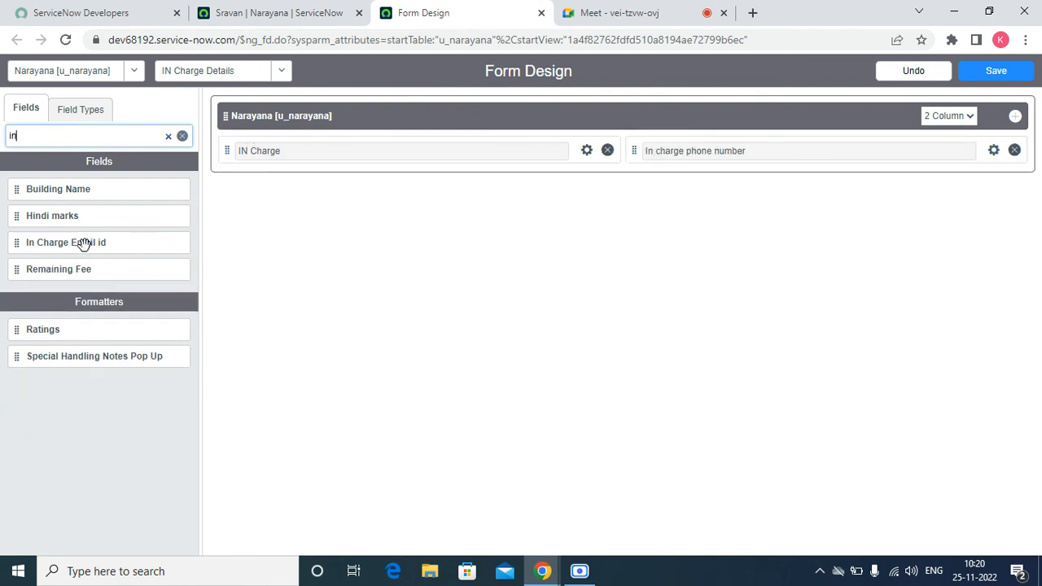
{"action": "left_click_drag", "start_coordinate": [84, 244], "coordinate": [730, 148]}
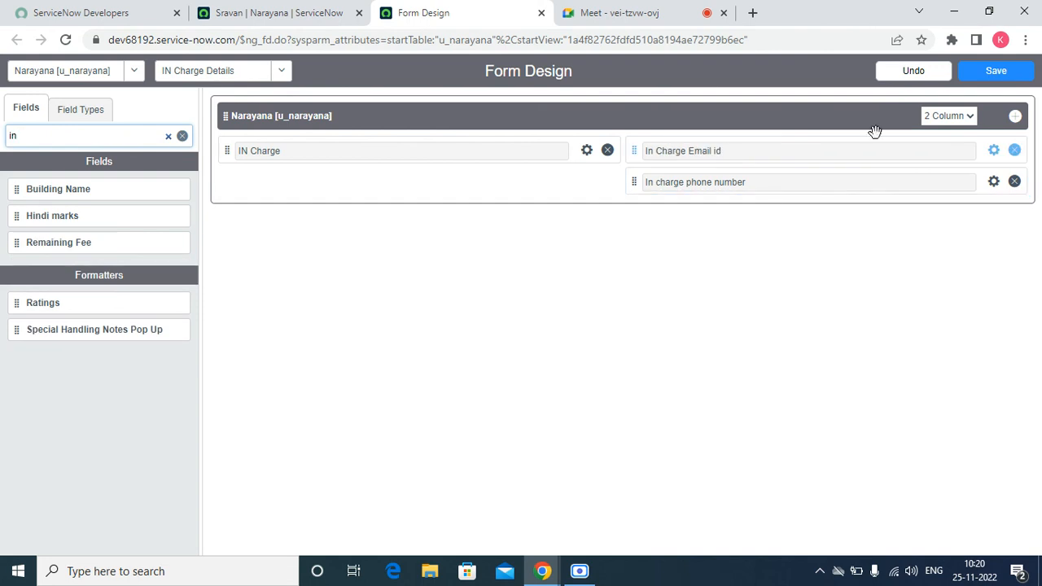
{"action": "left_click", "coordinate": [1001, 71]}
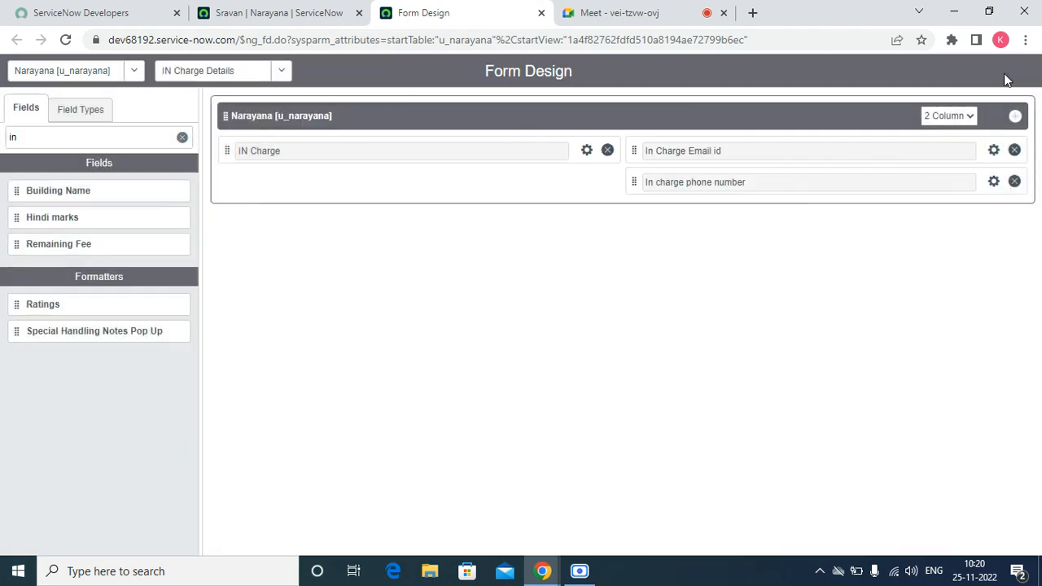
- Reload the Narayana record and switch it to the IN Charge Details view
{"action": "left_click", "coordinate": [296, 12]}
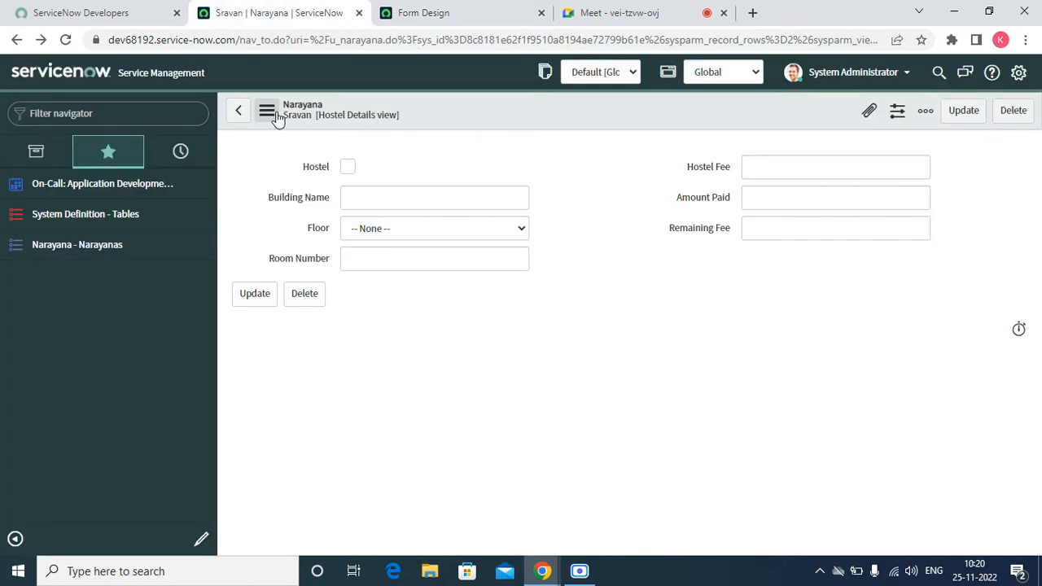
{"action": "left_click", "coordinate": [66, 39]}
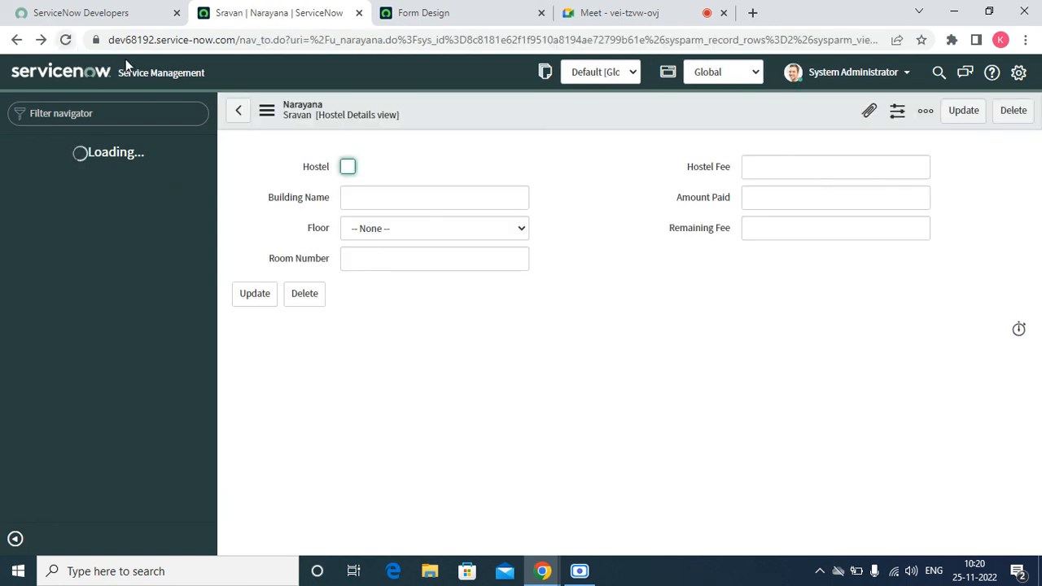
{"action": "left_click", "coordinate": [315, 116]}
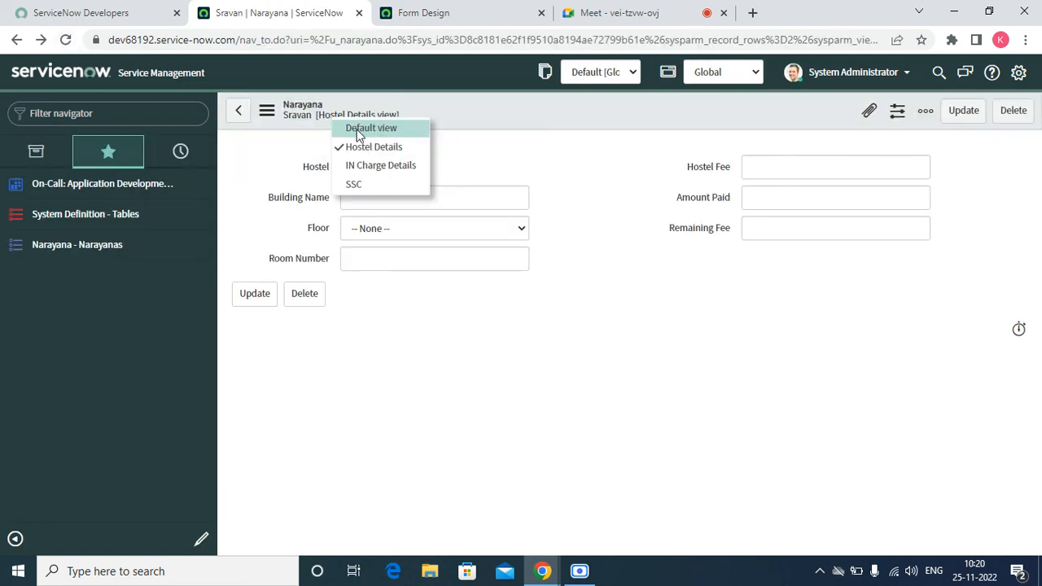
{"action": "left_click", "coordinate": [377, 166]}
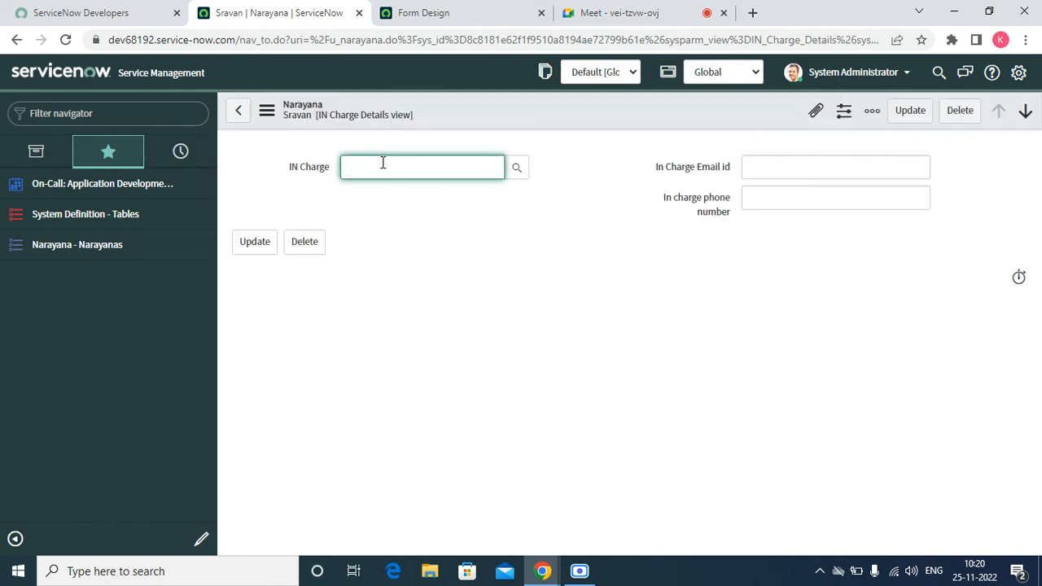
- Set IN Charge to the first user in the lookup list and update the record
{"action": "left_click", "coordinate": [516, 168]}
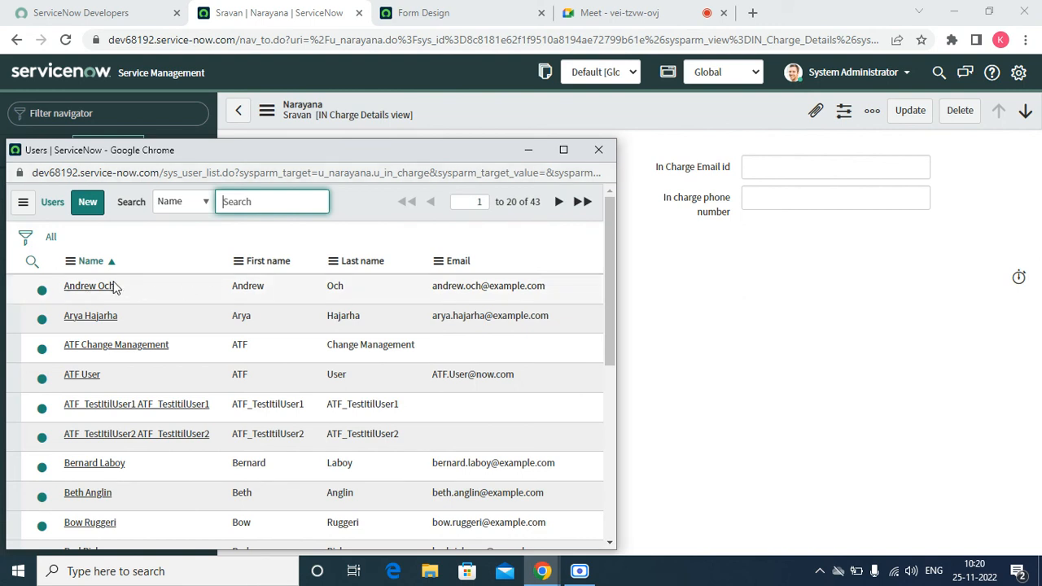
{"action": "left_click", "coordinate": [85, 287]}
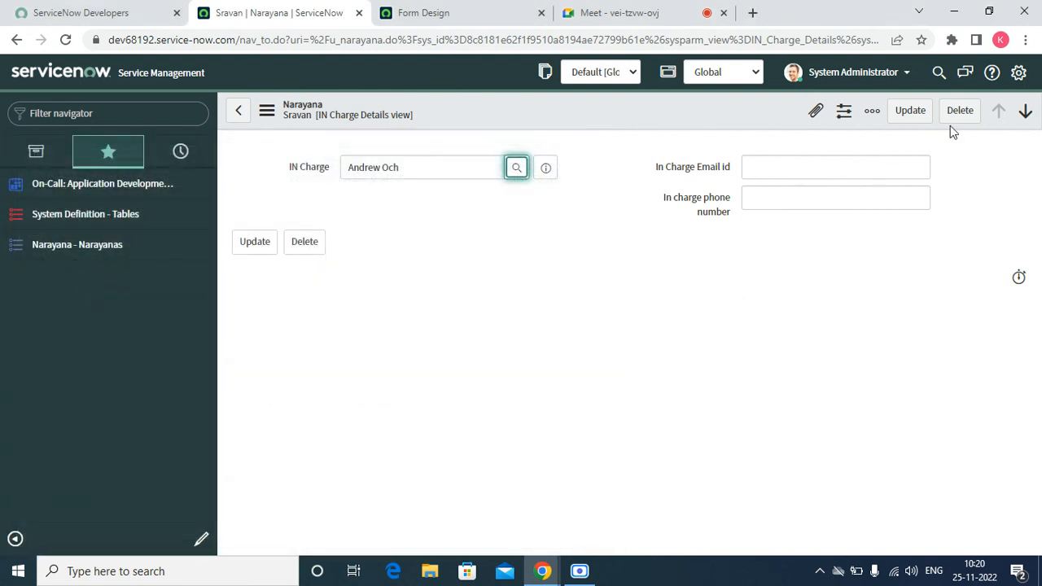
{"action": "left_click", "coordinate": [911, 114]}
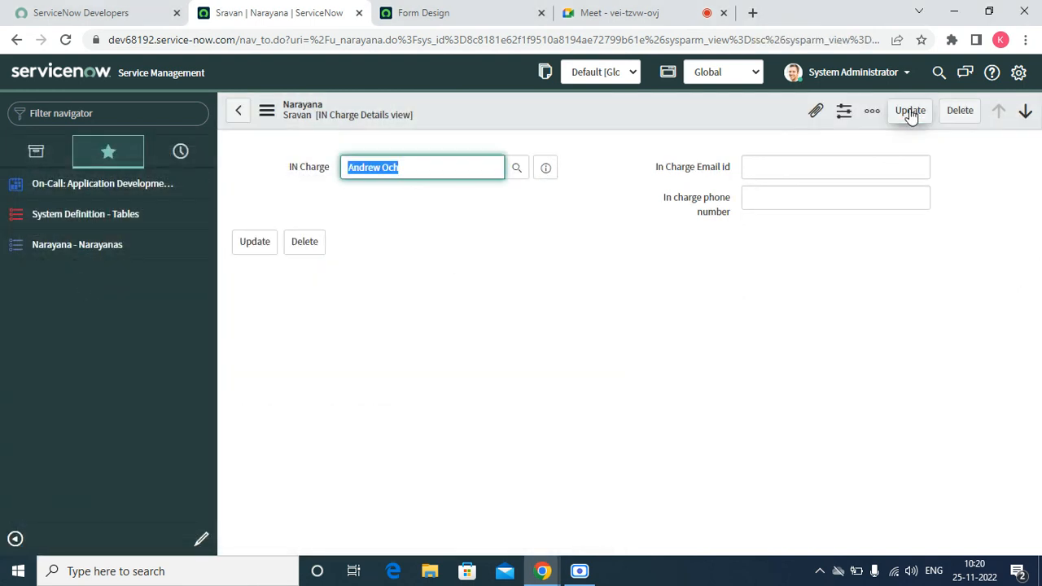
- Switch the record to the Default view and show its IN charge Details section
{"action": "left_click", "coordinate": [410, 116]}
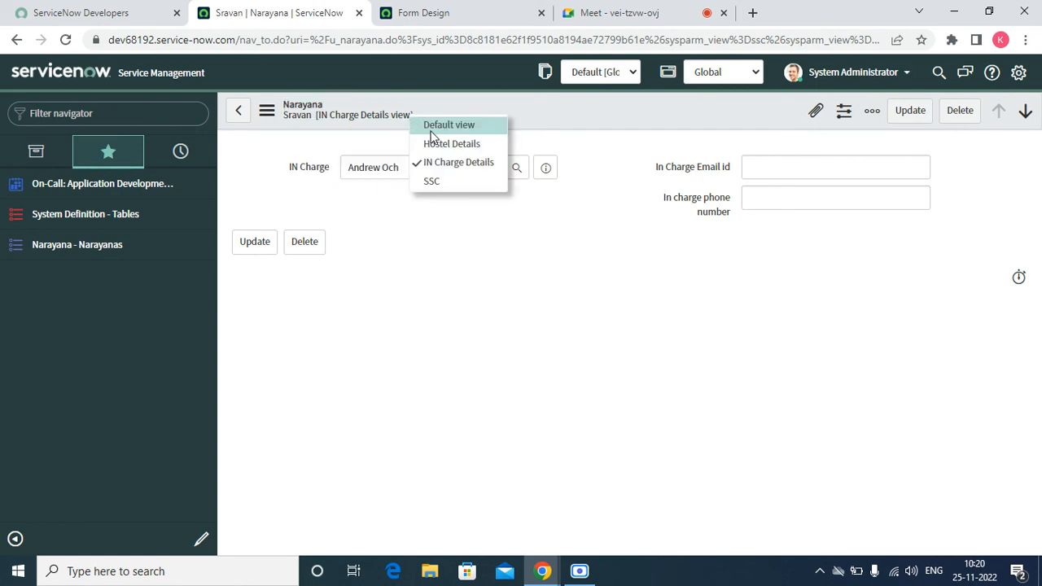
{"action": "left_click", "coordinate": [440, 125]}
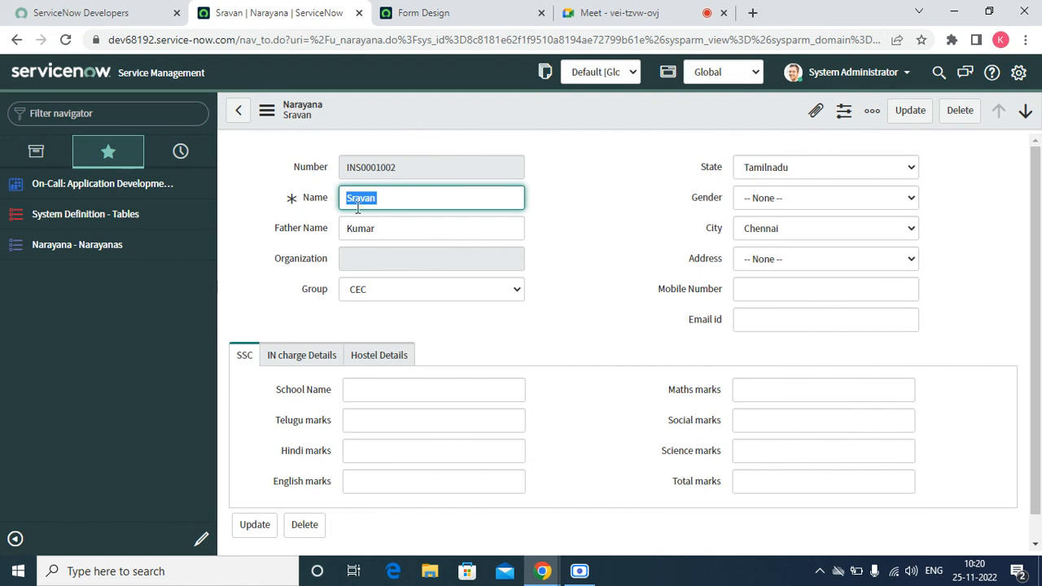
{"action": "left_click", "coordinate": [296, 356]}
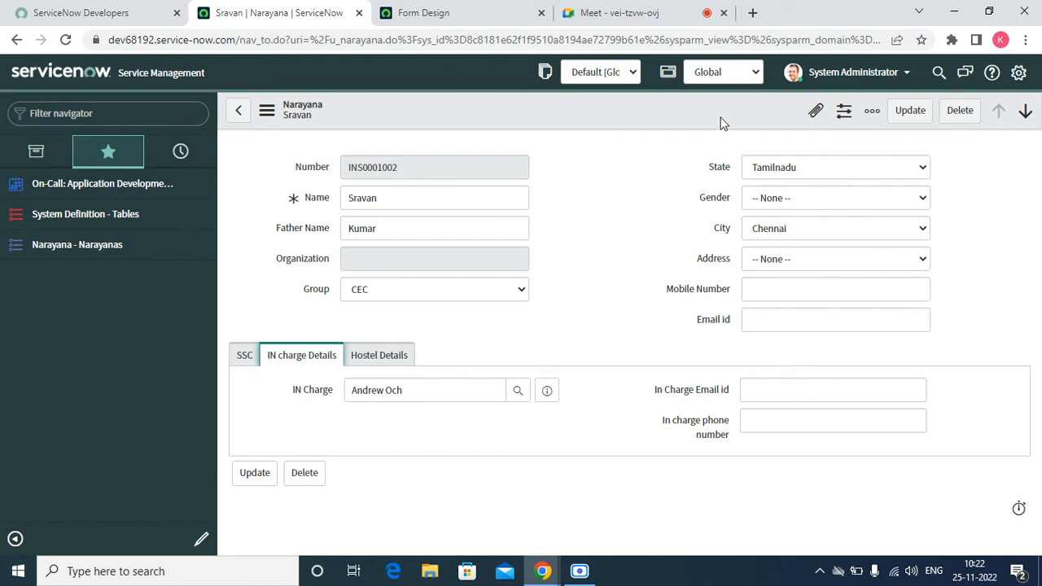
{"action": "left_click", "coordinate": [757, 72]}
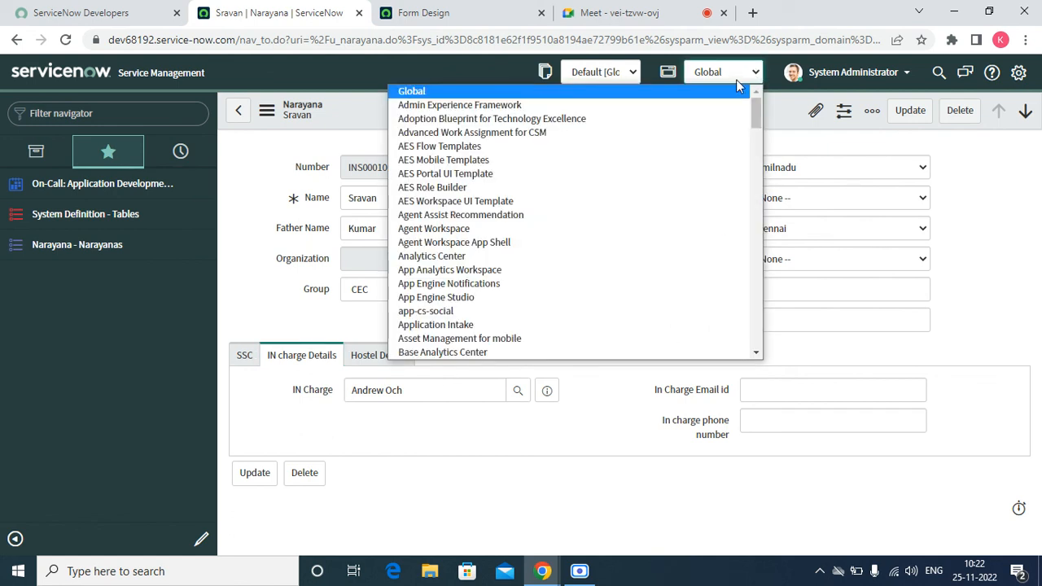
{"action": "left_click", "coordinate": [991, 187]}
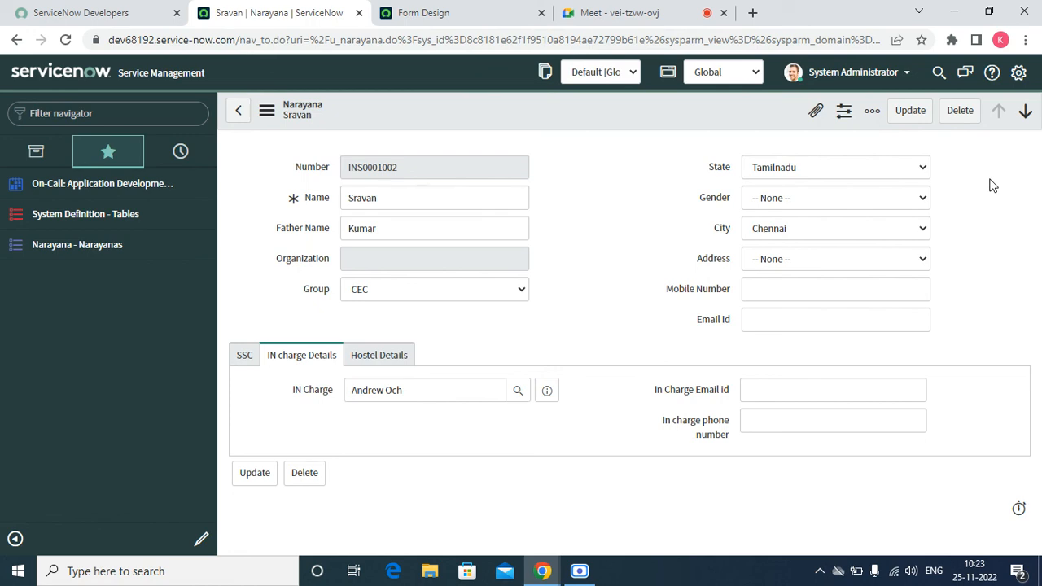
- Close the Form Design page and stop presenting the screen in the Google Meet call
{"action": "left_click", "coordinate": [518, 10]}
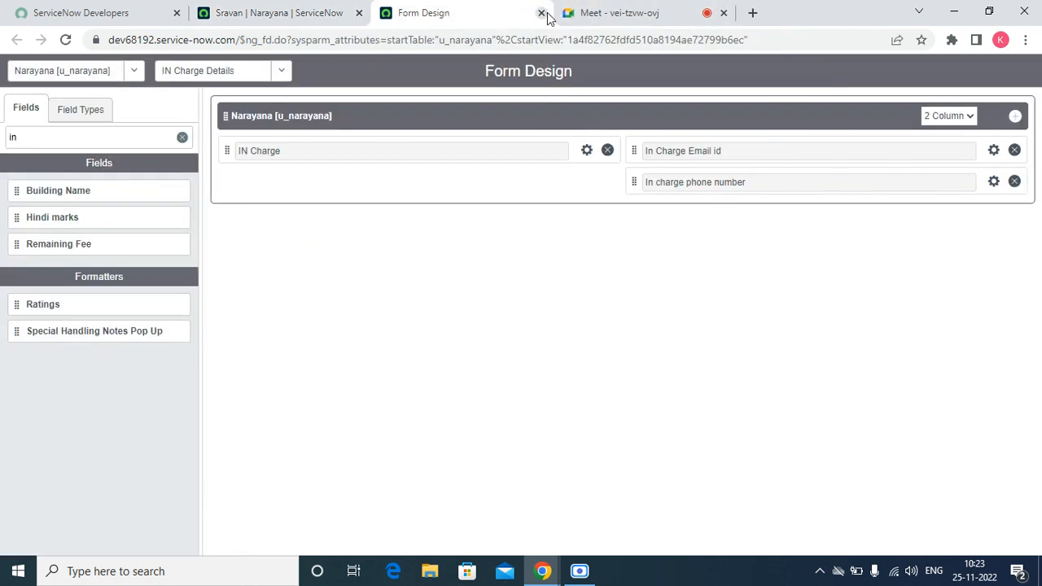
{"action": "left_click", "coordinate": [541, 13]}
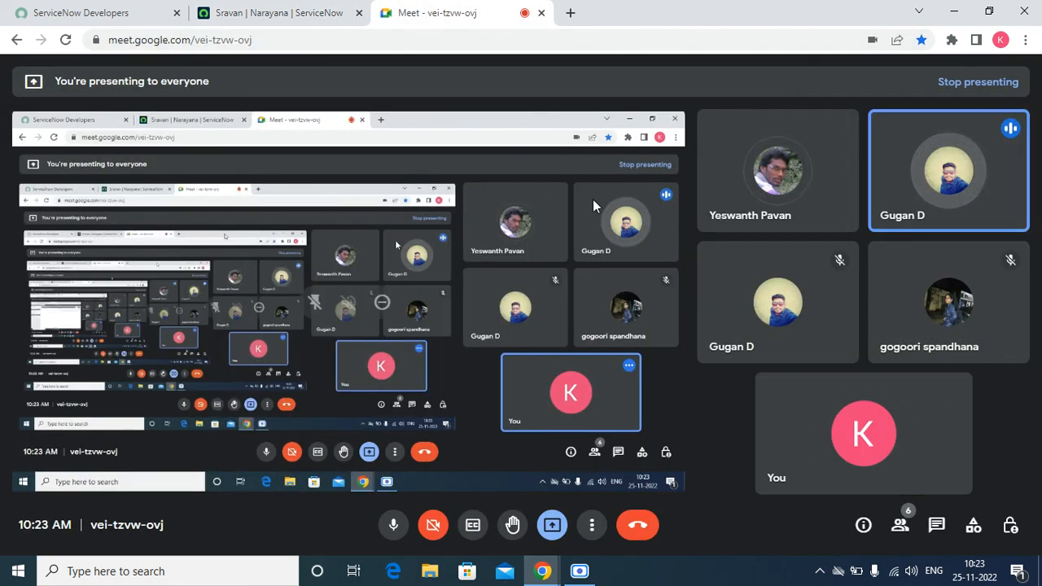
{"action": "mouse_move", "coordinate": [551, 525]}
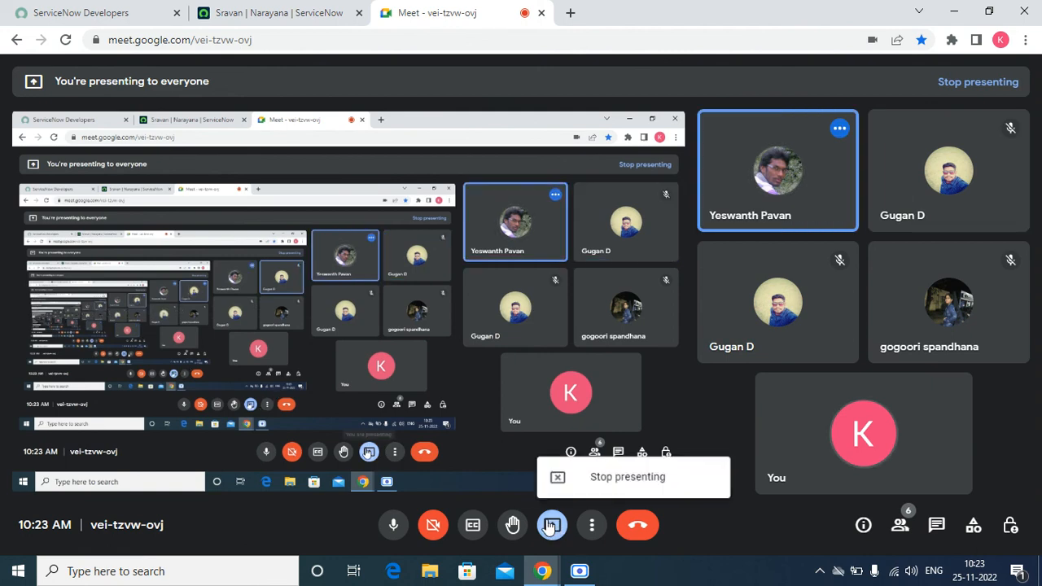
{"action": "left_click", "coordinate": [588, 479]}
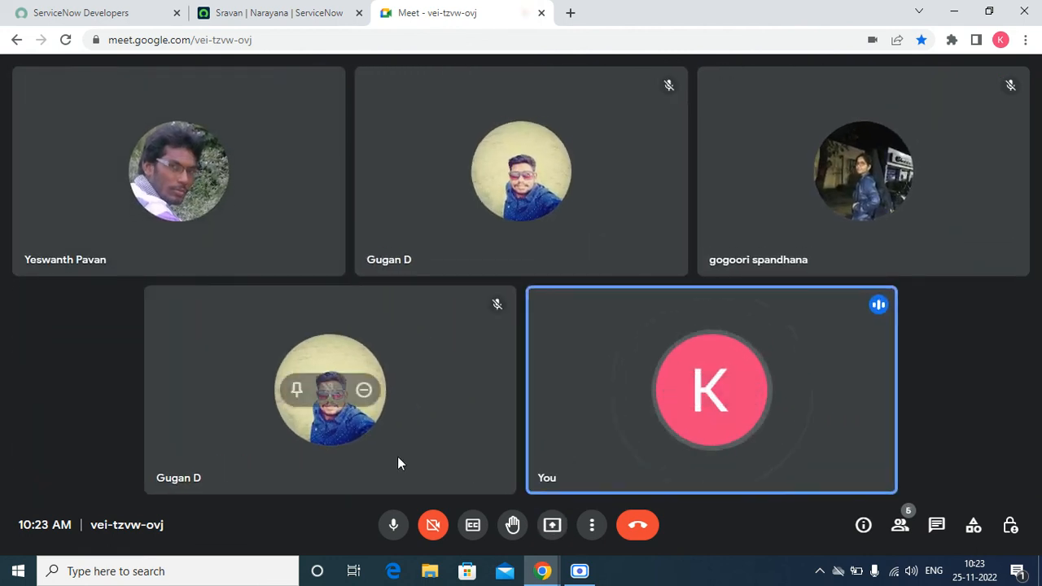
{"action": "left_click", "coordinate": [579, 572]}
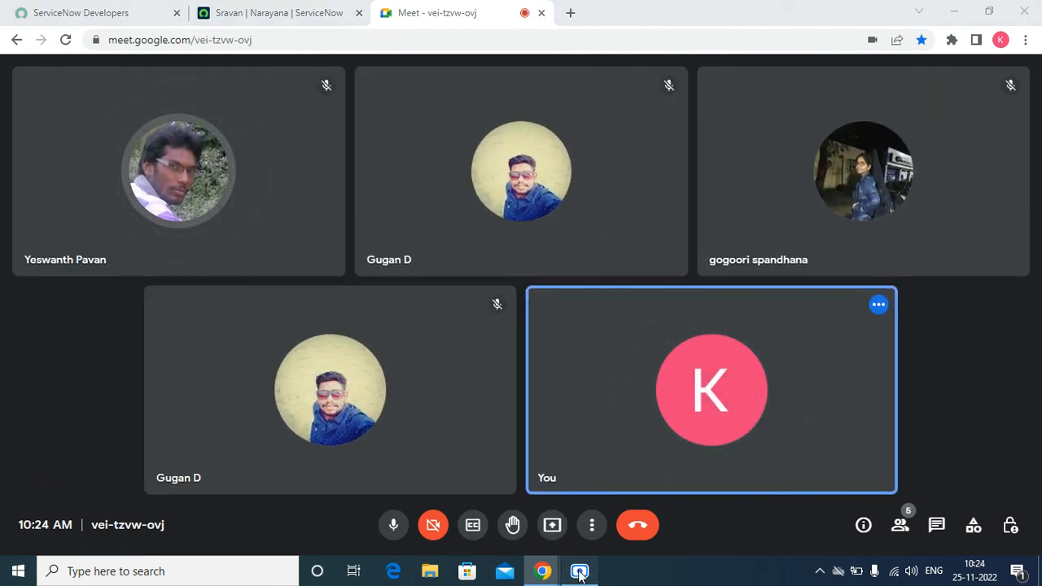